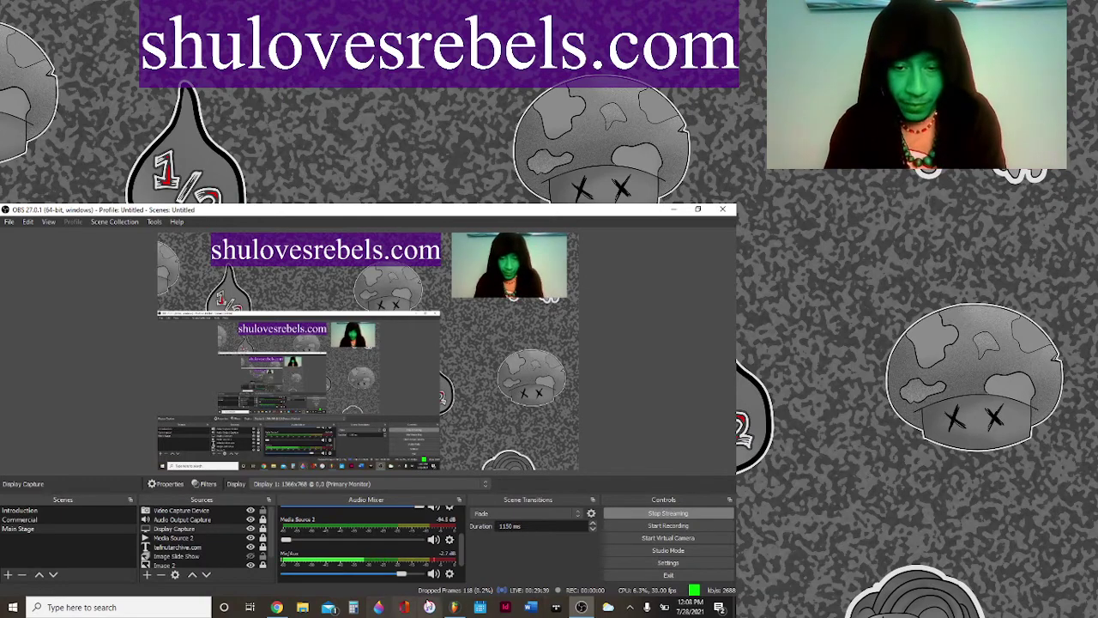
Step: Switch to FL Studio, start a new project without saving changes to Beat15.flp, and collapse the open browser folders
click(454, 606)
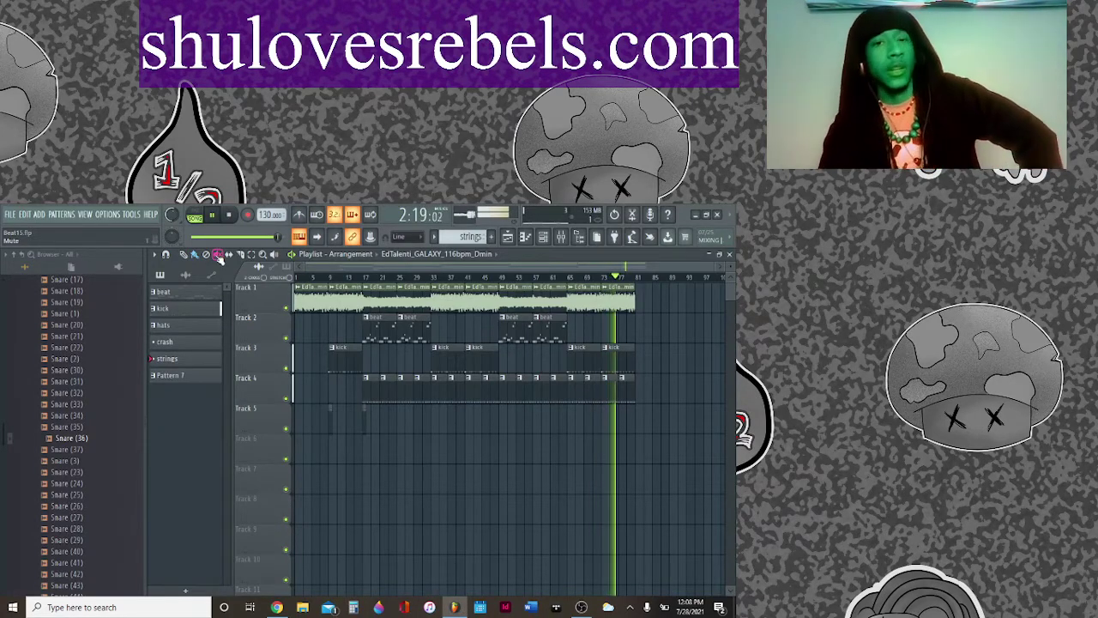
click(11, 215)
click(22, 226)
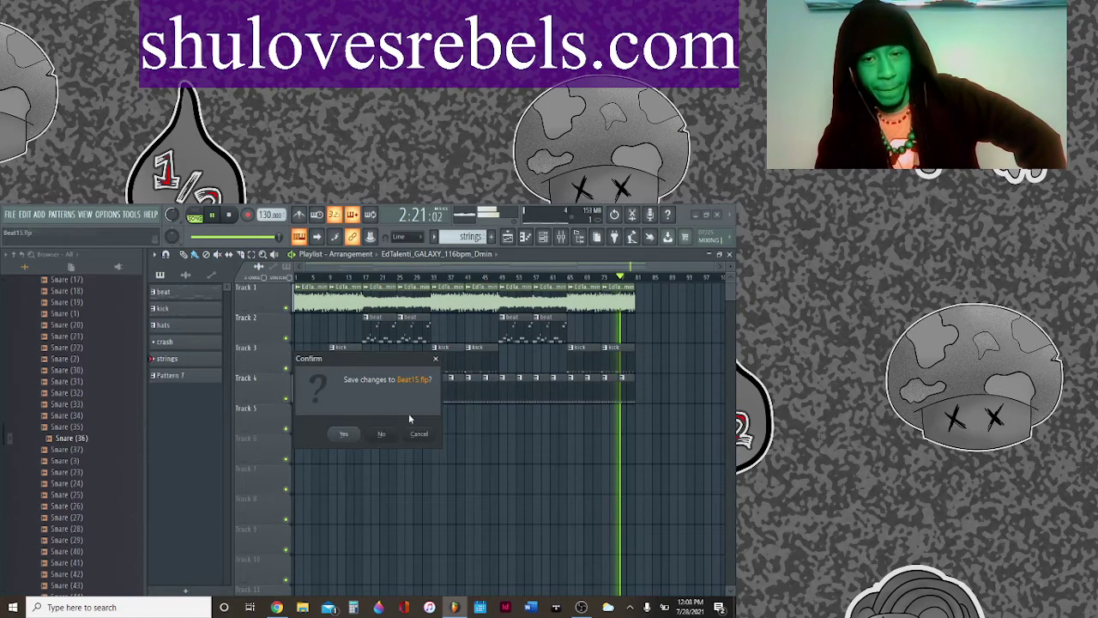
click(383, 435)
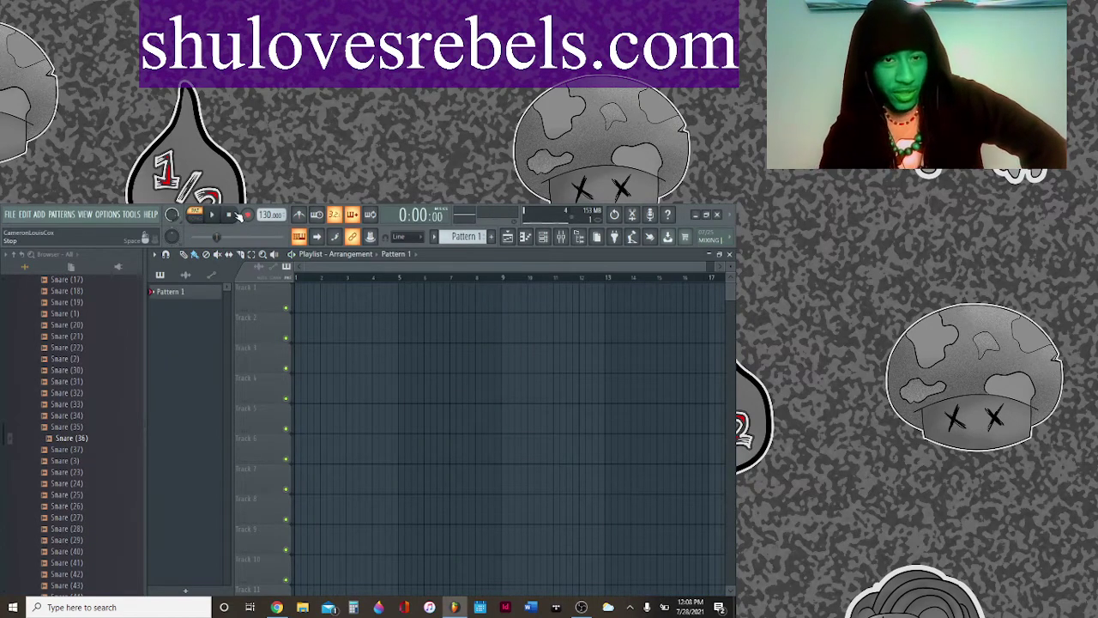
click(10, 255)
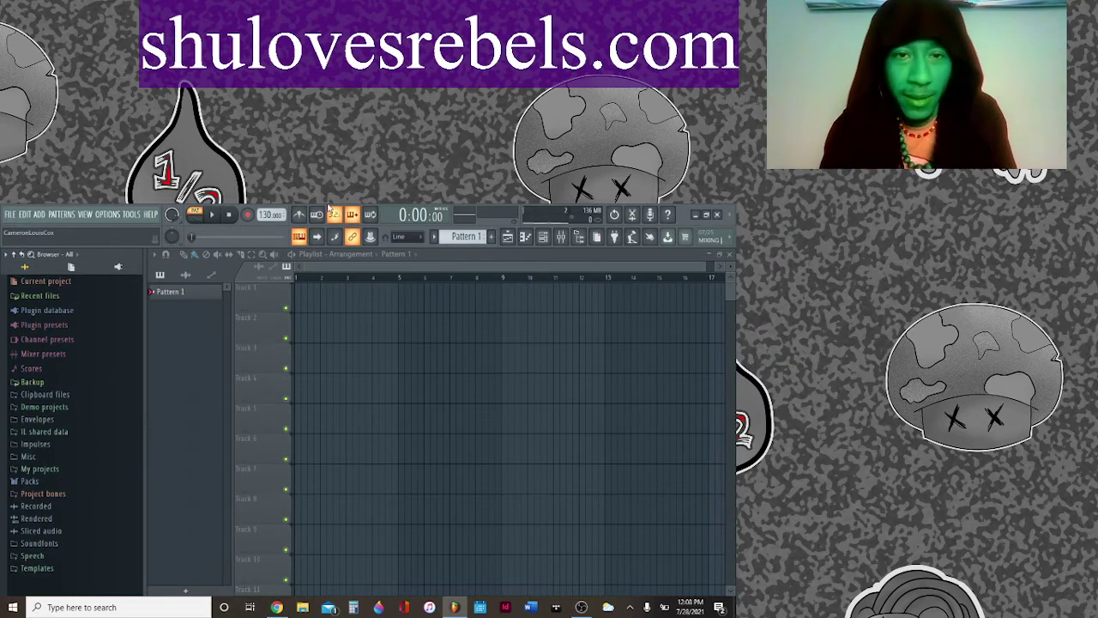
Step: Tap in a project tempo of 79 BPM using the tempo tapper
right_click(260, 219)
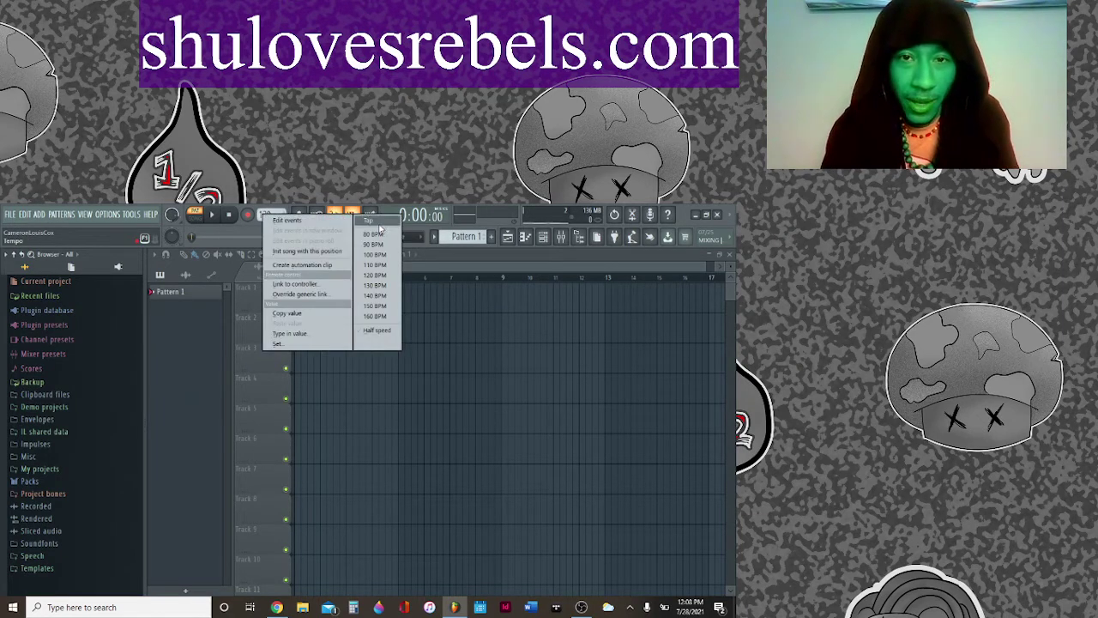
click(390, 321)
click(512, 548)
click(514, 547)
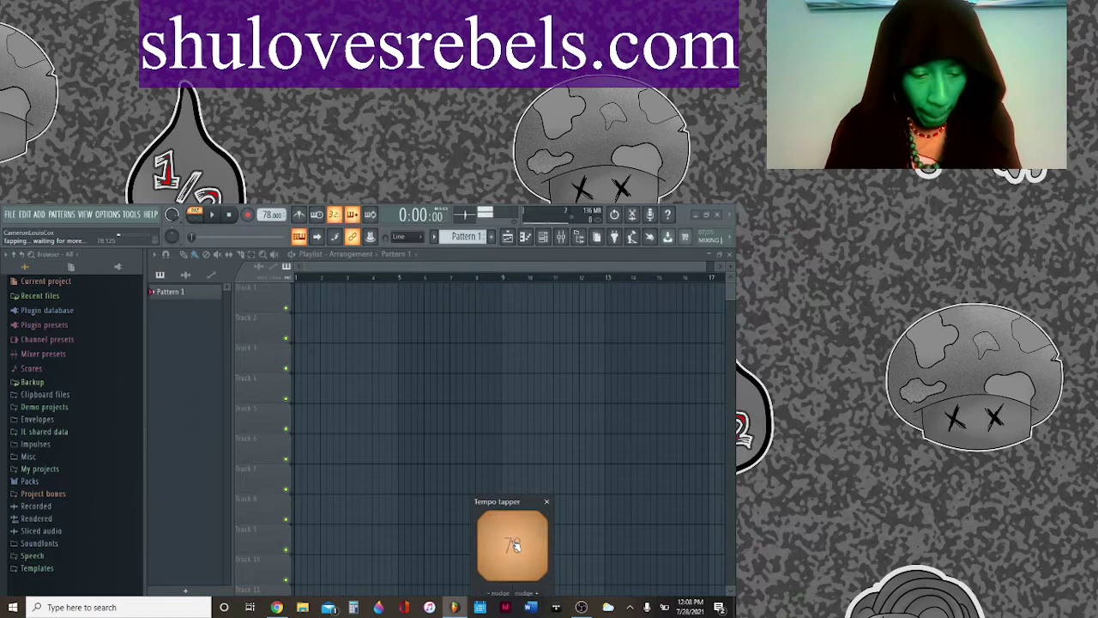
click(514, 548)
click(513, 547)
click(514, 547)
click(514, 547)
click(514, 548)
click(514, 547)
click(515, 547)
click(516, 546)
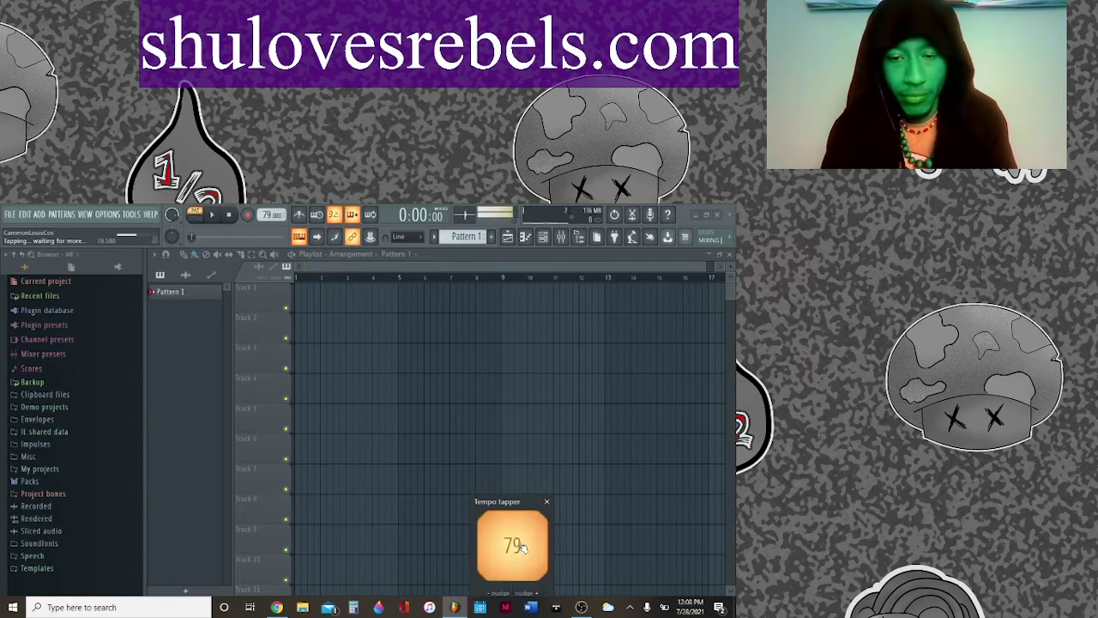
click(515, 547)
click(515, 546)
click(547, 501)
Step: Show the channel rack and open the EdTalenti_BONES_melody pack within Packs, Cascade Entertainment, HIP-HOP _ RAP
click(543, 237)
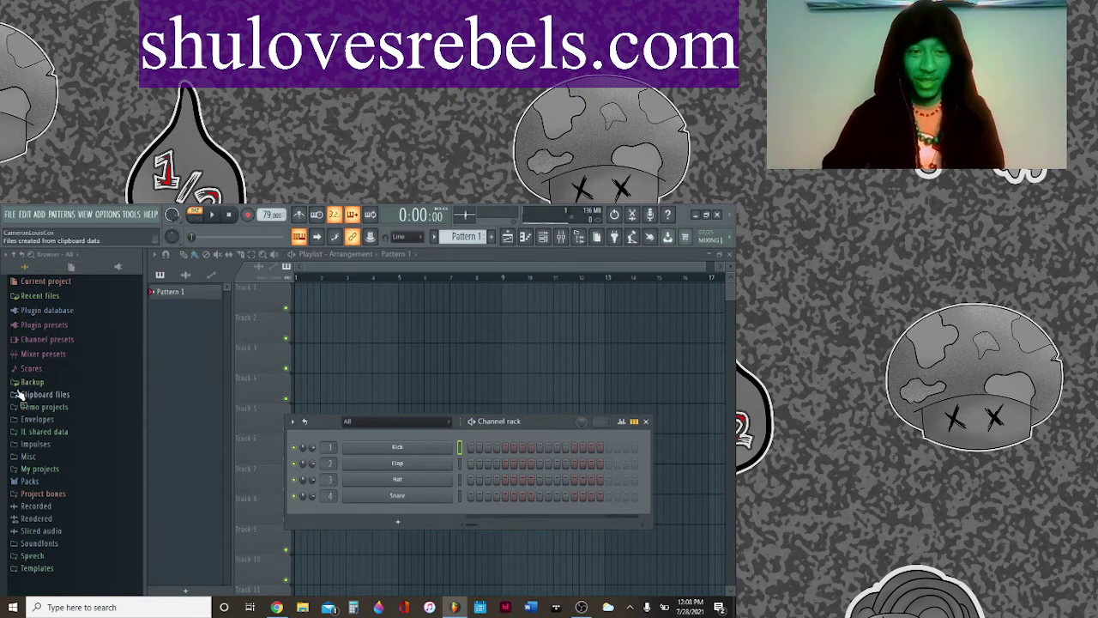
click(53, 482)
scroll(59, 489, down, 3)
click(65, 378)
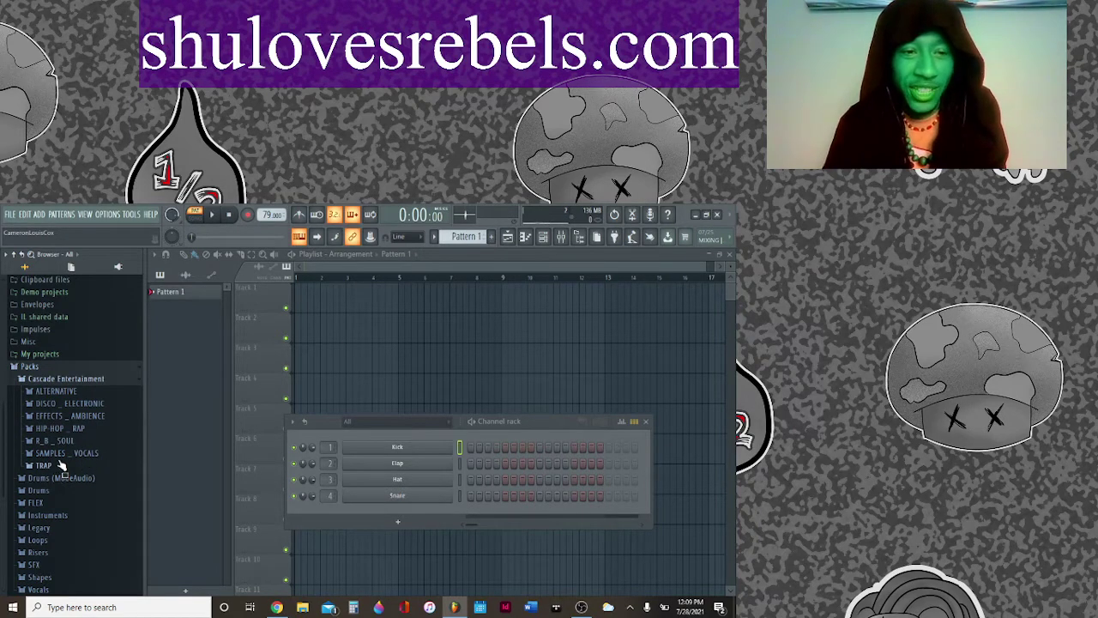
click(61, 427)
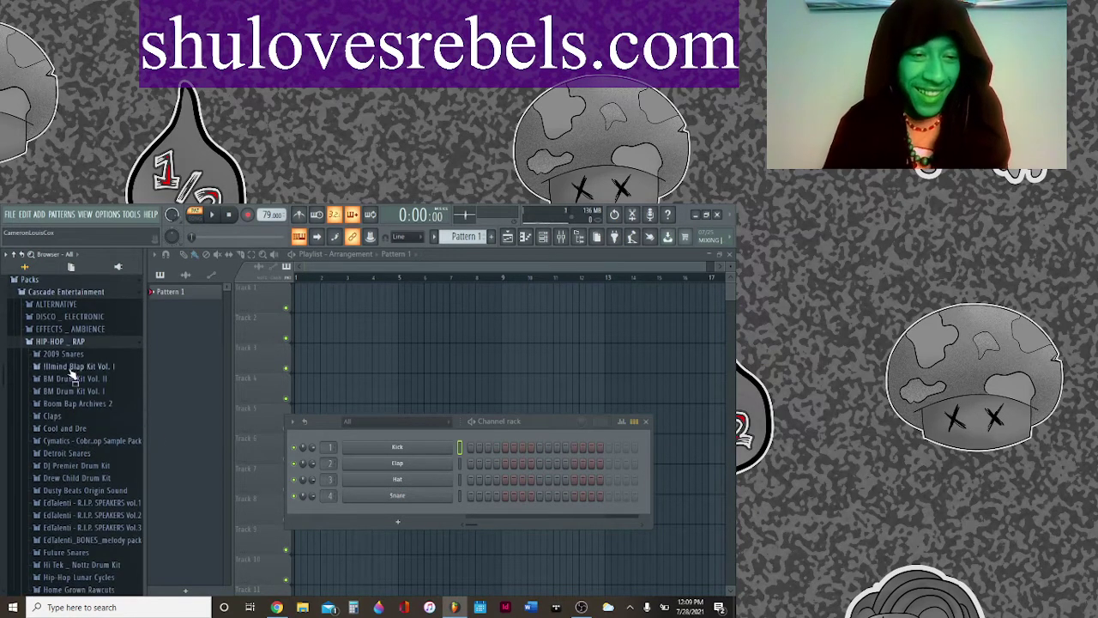
scroll(93, 425, down, 3)
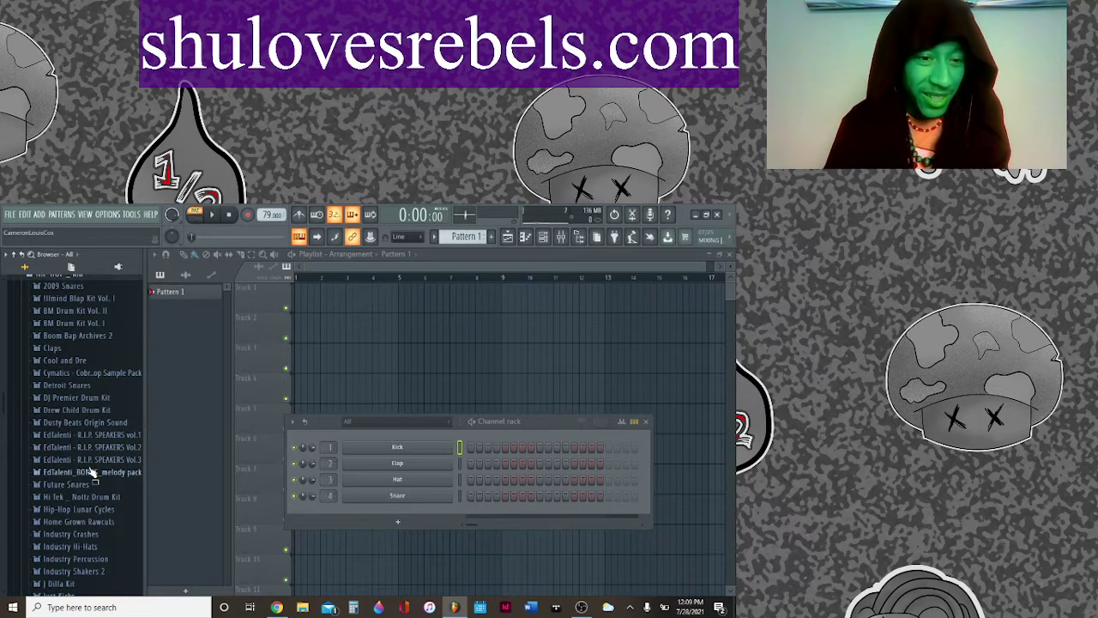
click(91, 472)
scroll(91, 468, down, 3)
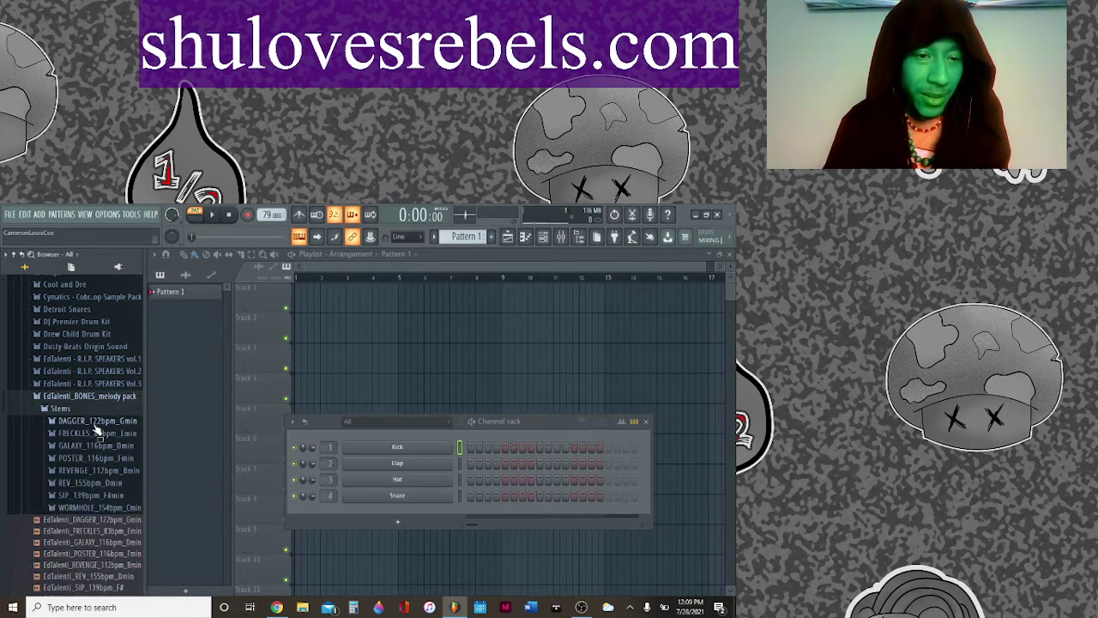
Step: Preview the DAGGER, FRECKLES, GALAXY and POSTER loops, and place EdTalenti_POSTER_116bpm_Fmin at the start of Track 1
click(72, 424)
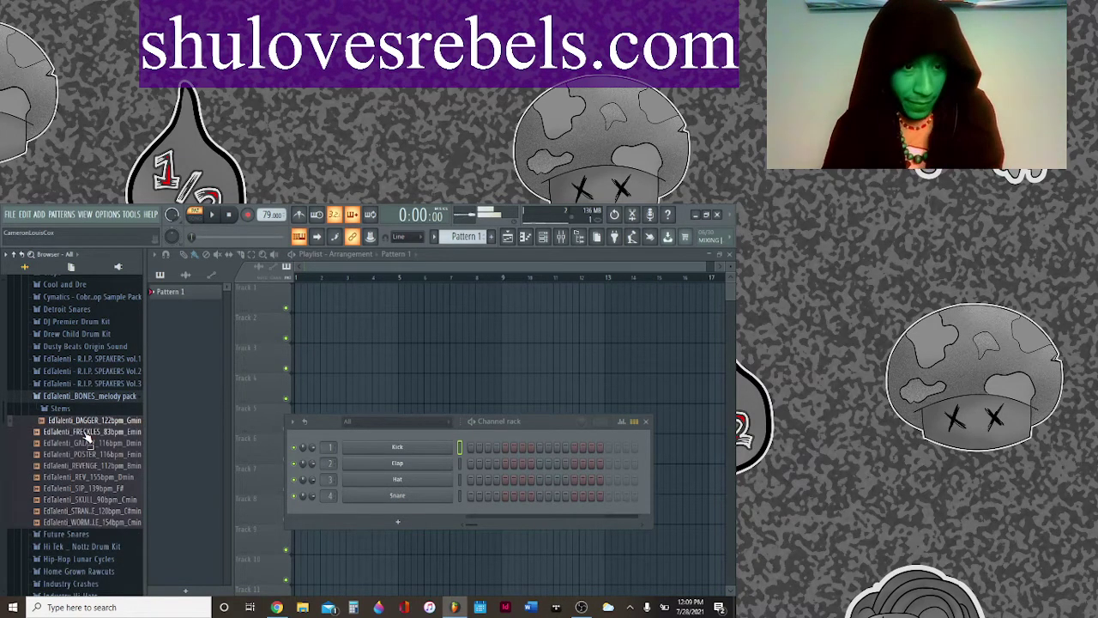
click(86, 432)
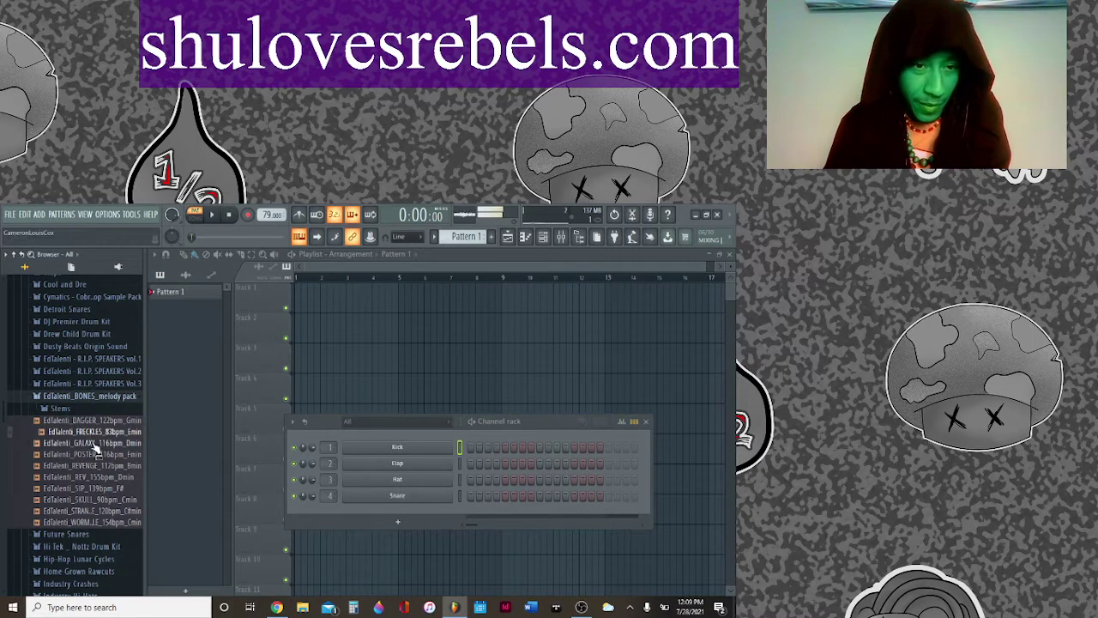
click(96, 443)
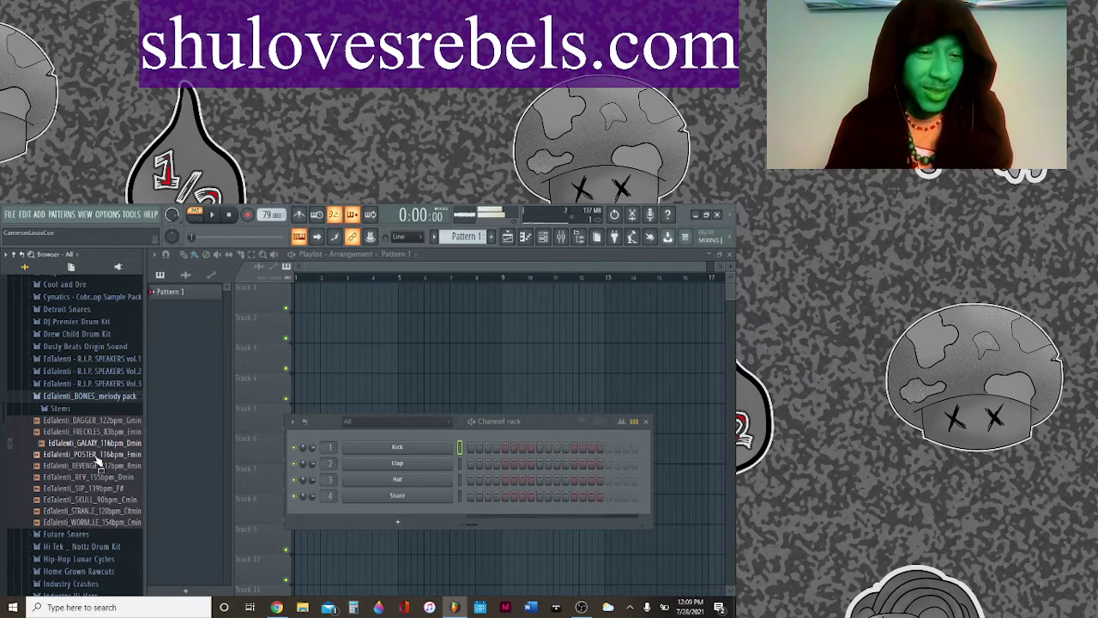
click(97, 455)
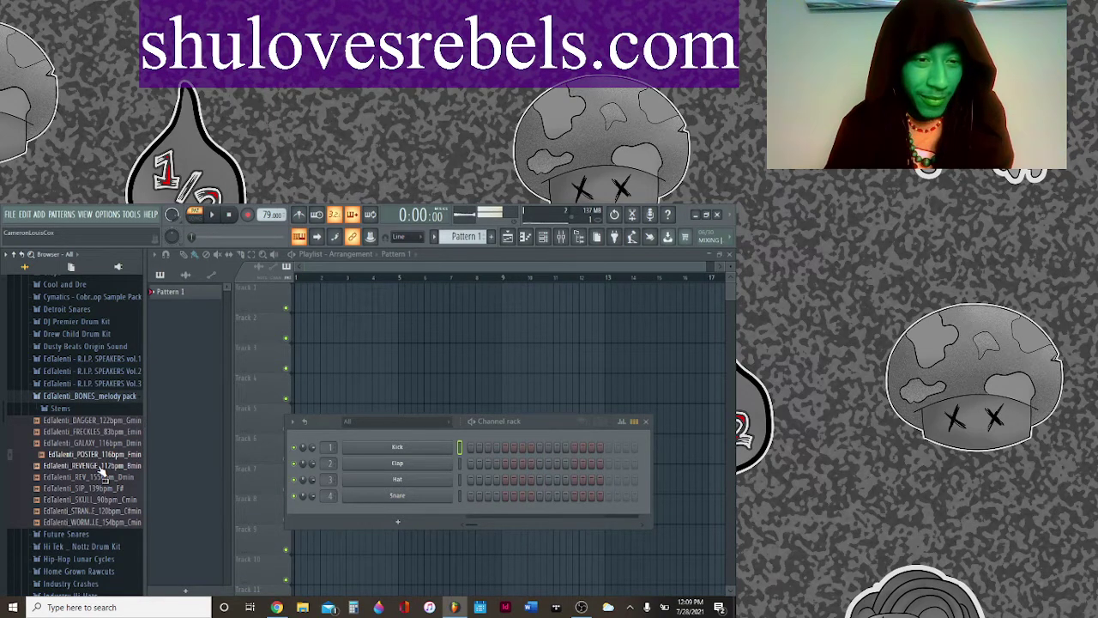
drag(90, 461, 296, 302)
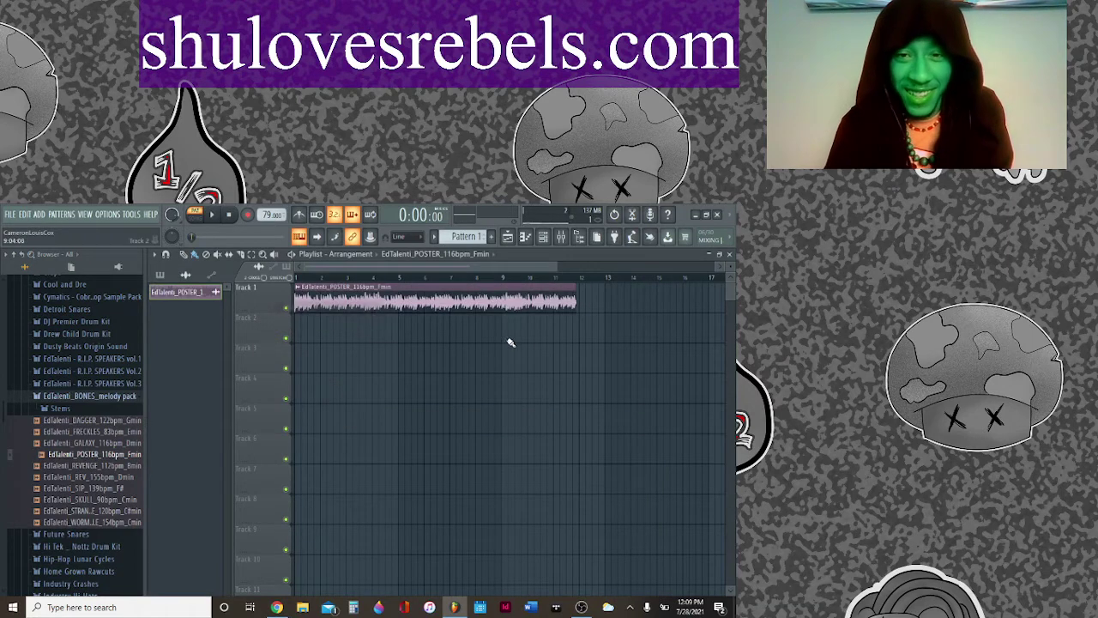
Step: Route the POSTER sample channel to mixer insert 1 and lower that insert's volume fader
click(543, 236)
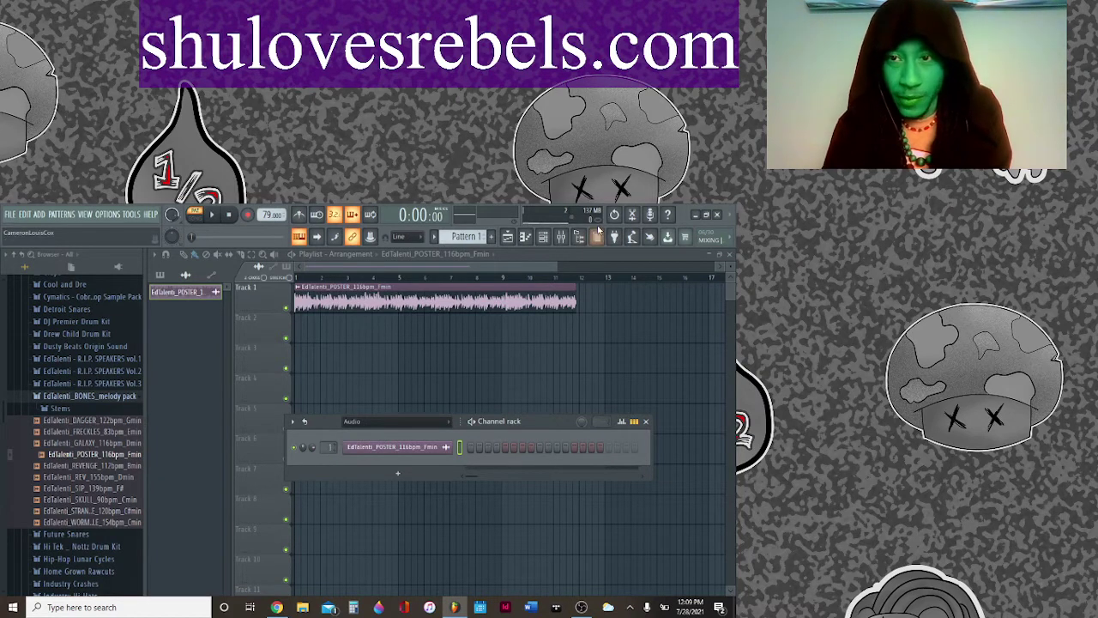
double_click(328, 447)
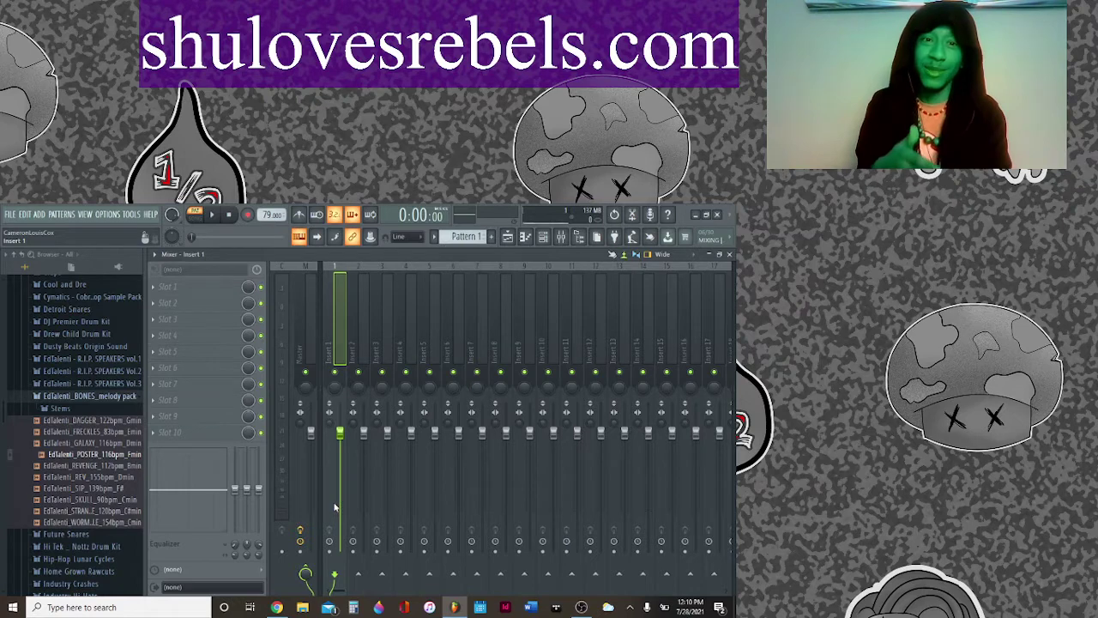
drag(340, 433, 339, 481)
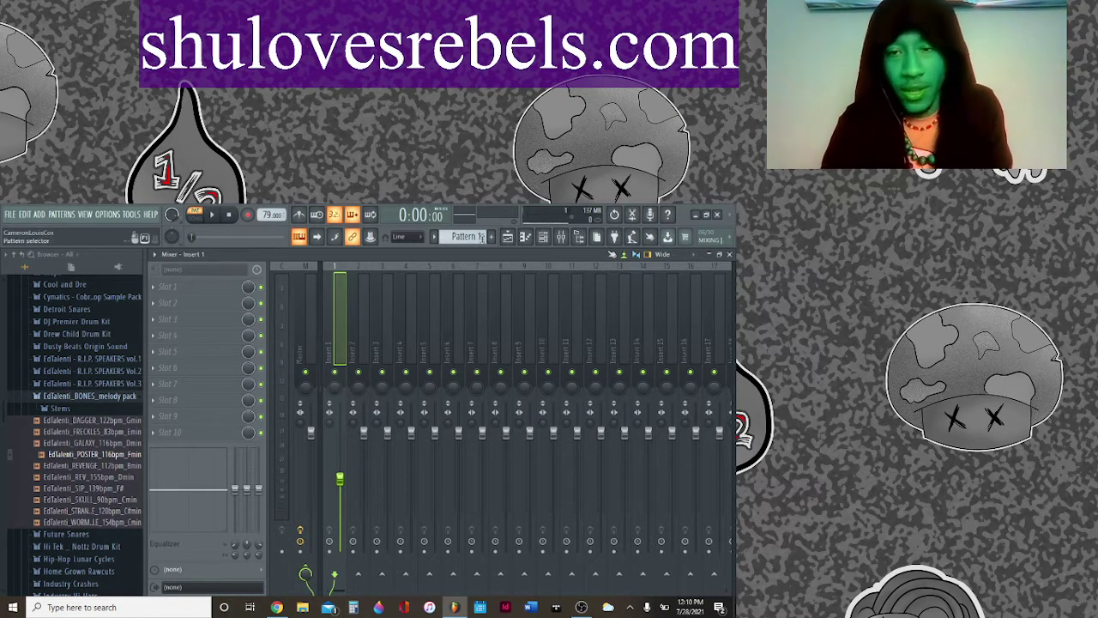
Step: Return to the playlist and play the arrangement in song mode
click(468, 229)
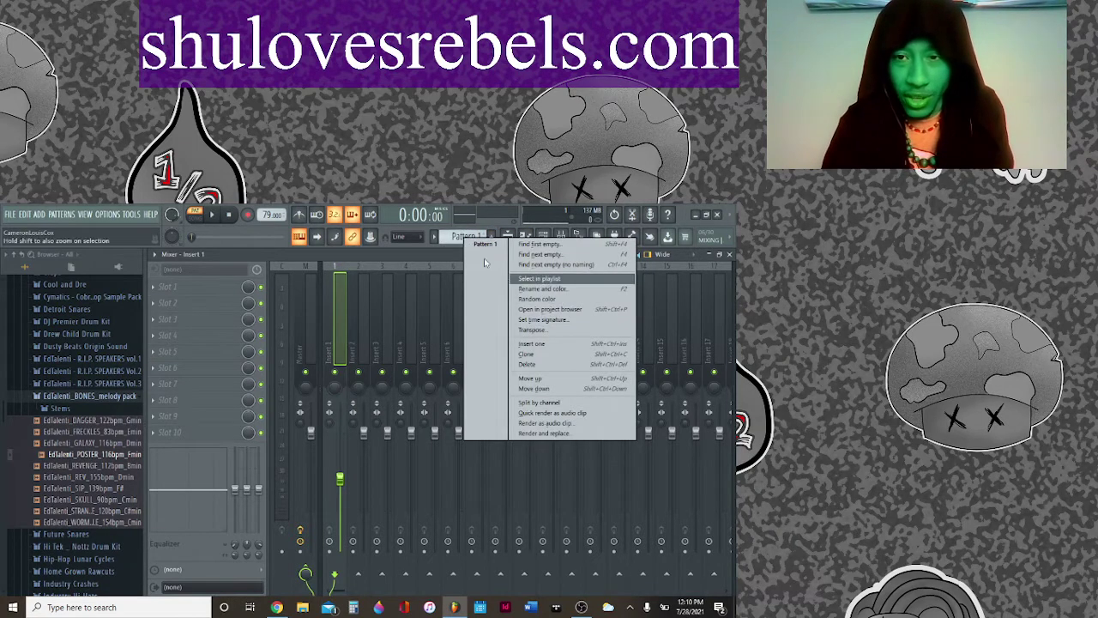
click(441, 253)
click(508, 237)
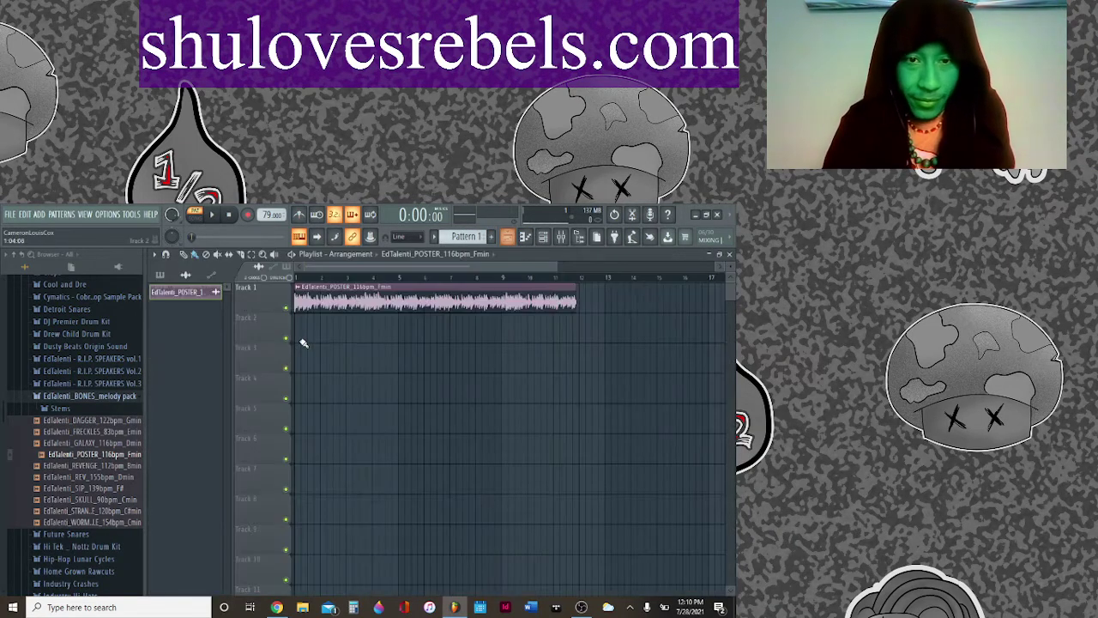
key(space)
click(195, 215)
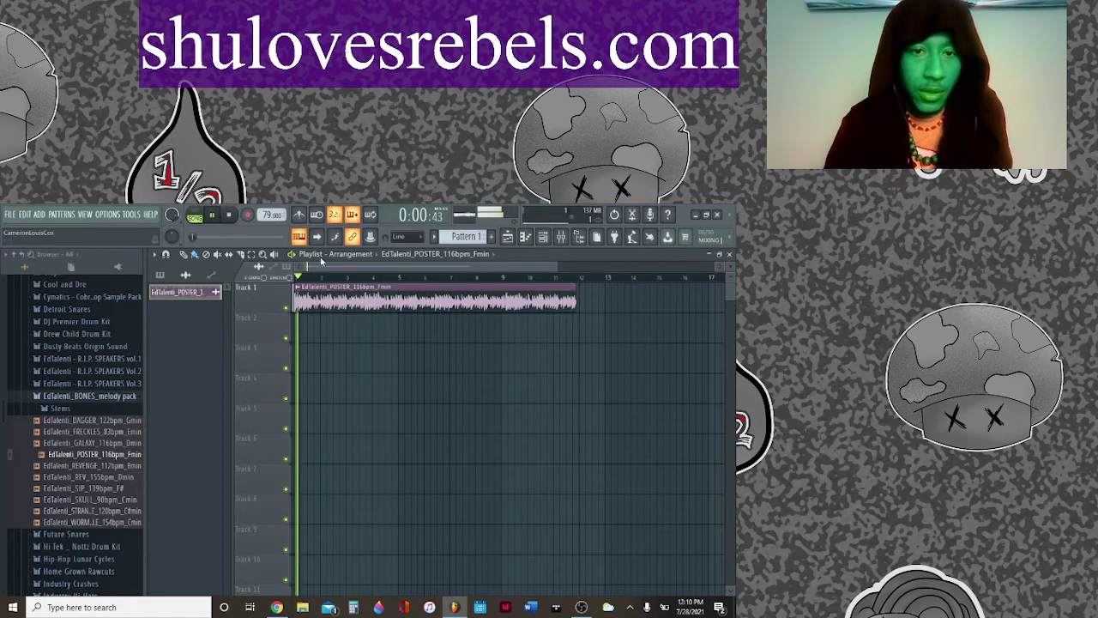
Step: Time-stretch the POSTER sample to span eight bars in Auto mode, with a pitch shift of -100 cents
click(543, 237)
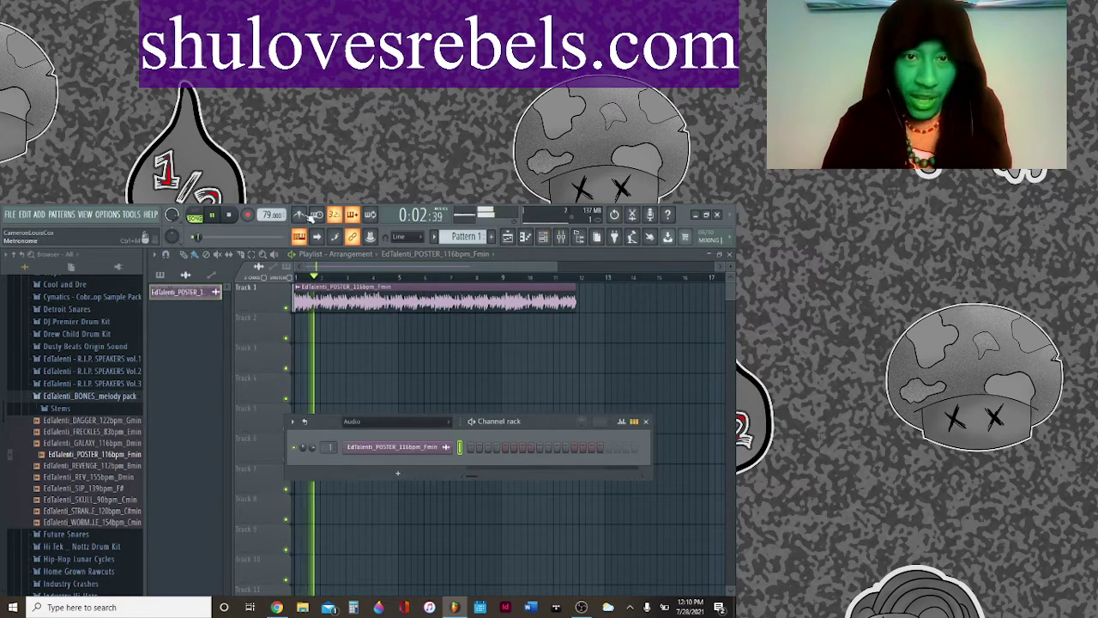
click(420, 447)
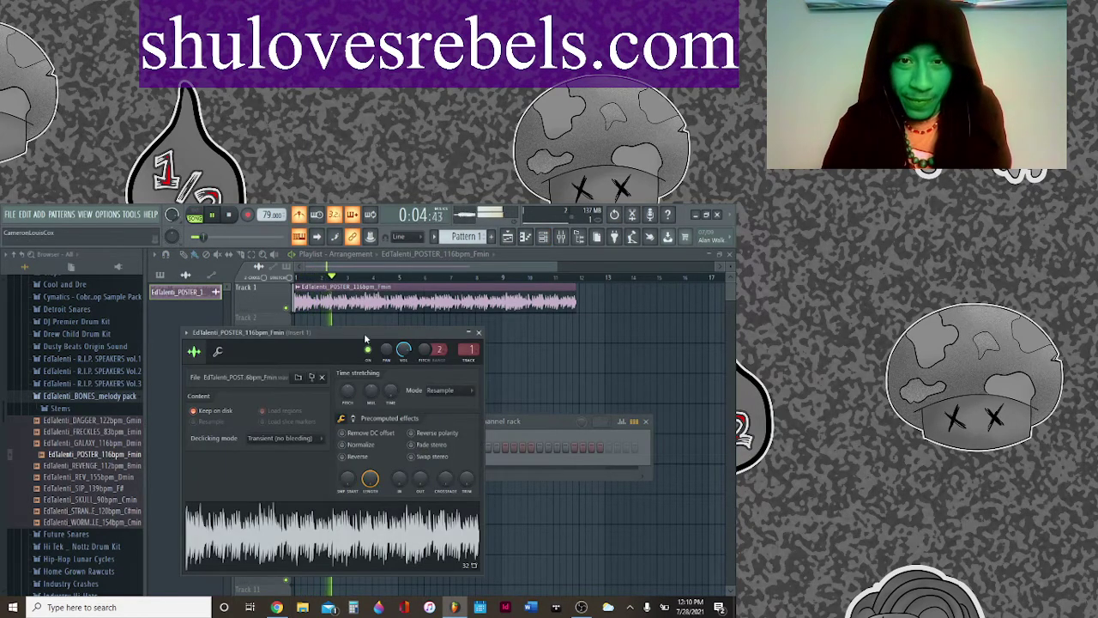
drag(395, 431, 395, 425)
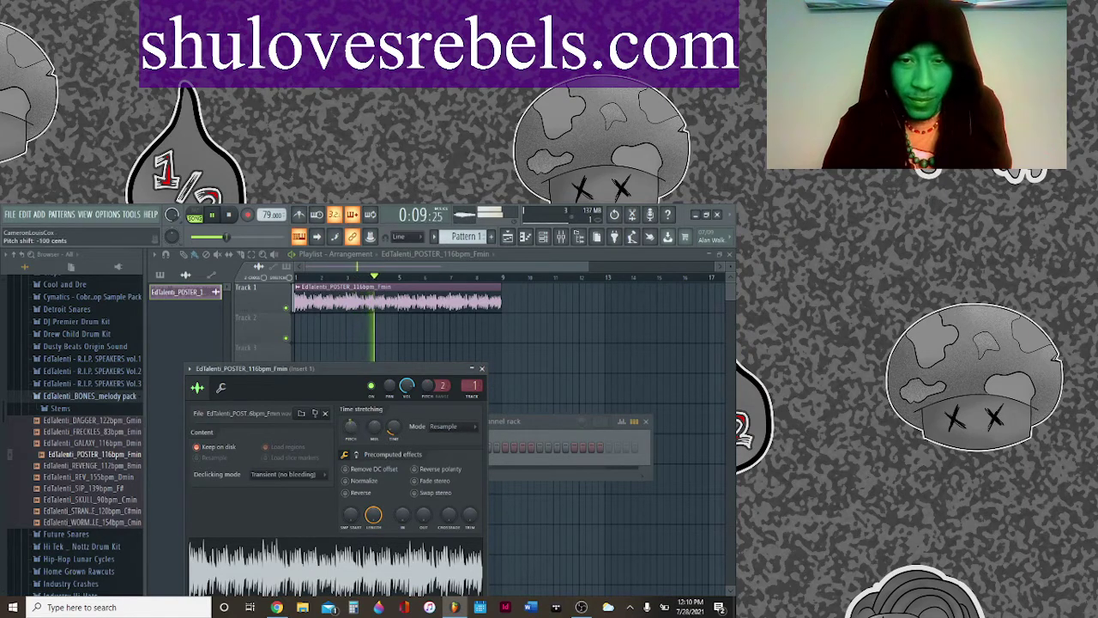
scroll(351, 427, down, 1)
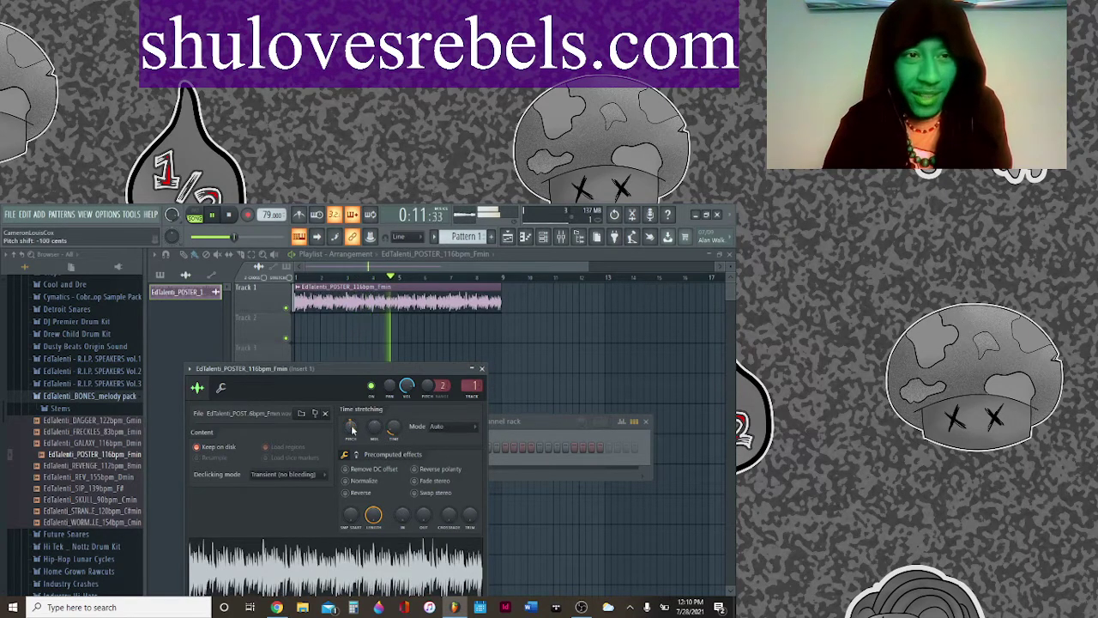
click(482, 369)
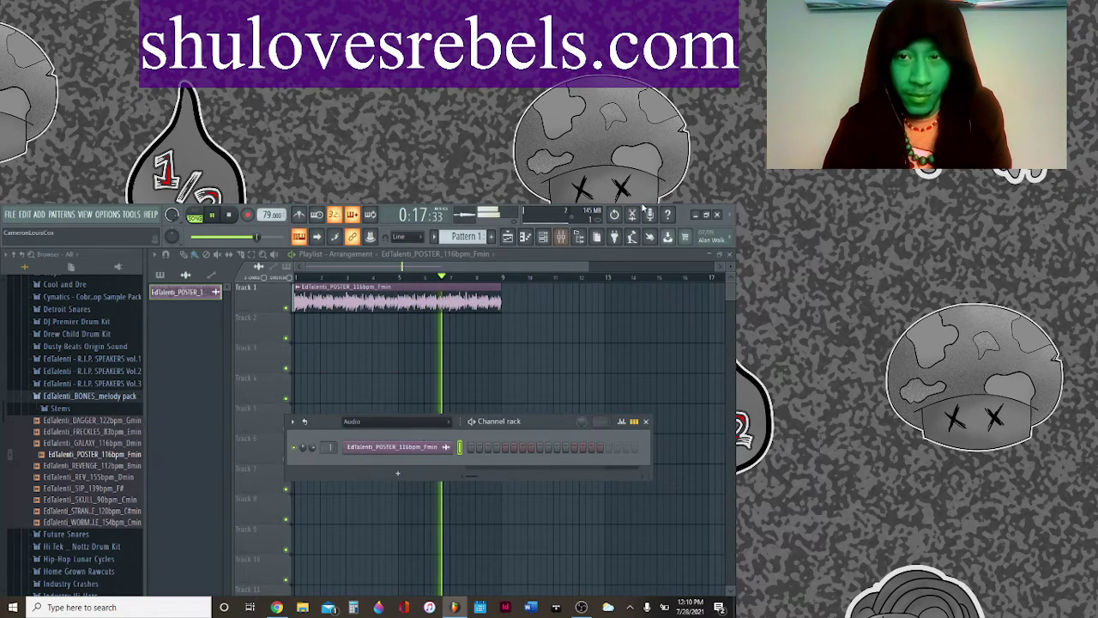
Step: Bring up the mixer during playback and set the project tempo to 76 BPM
click(428, 453)
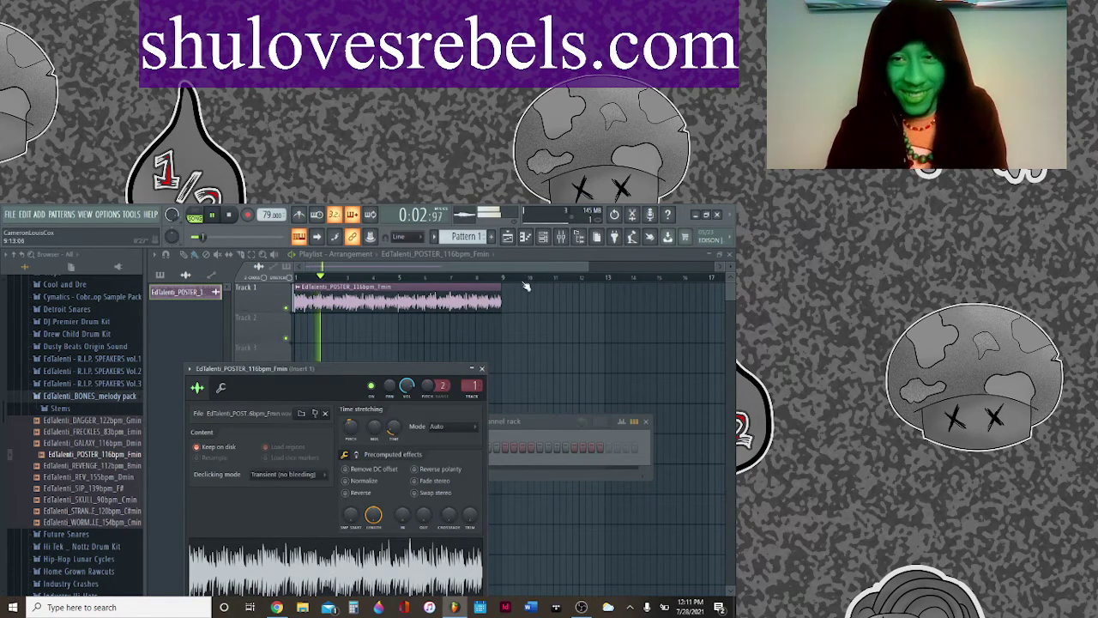
click(561, 237)
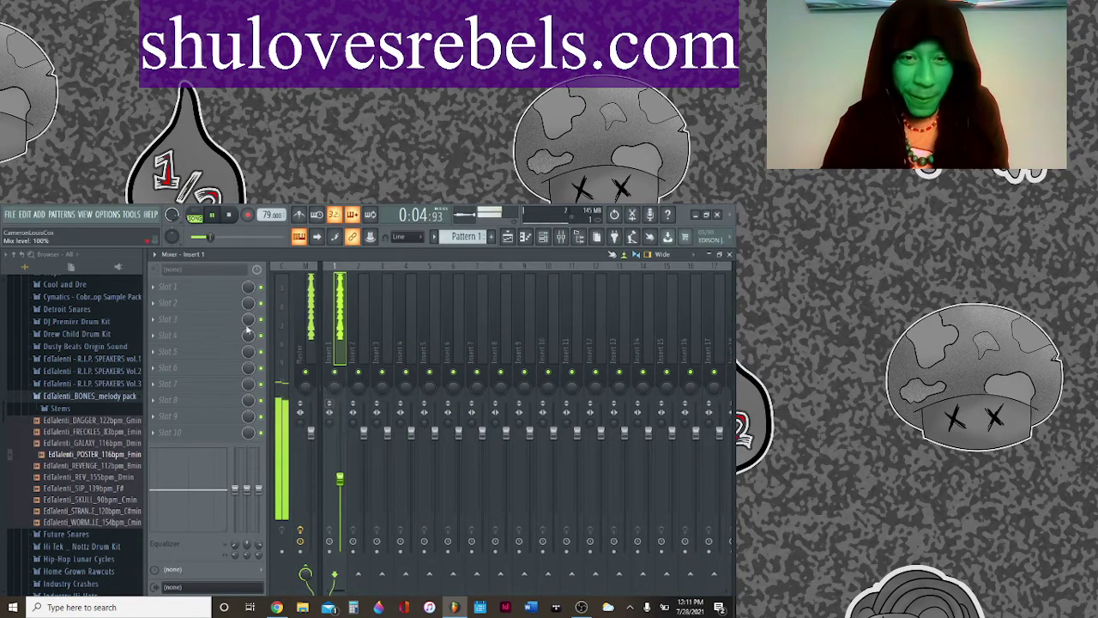
scroll(272, 215, down, 2)
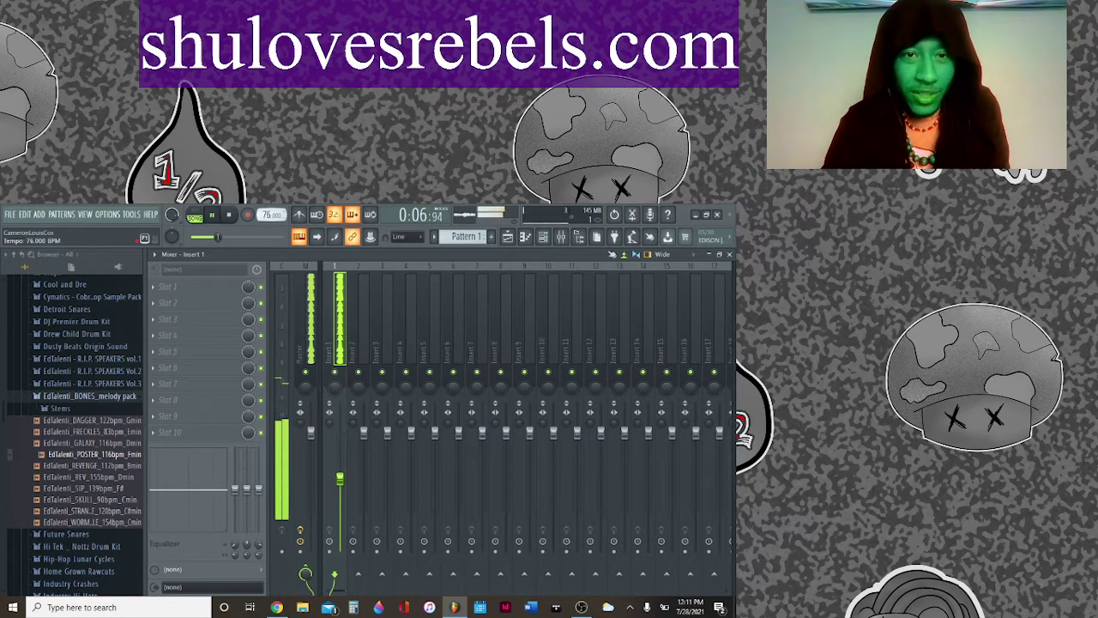
click(381, 433)
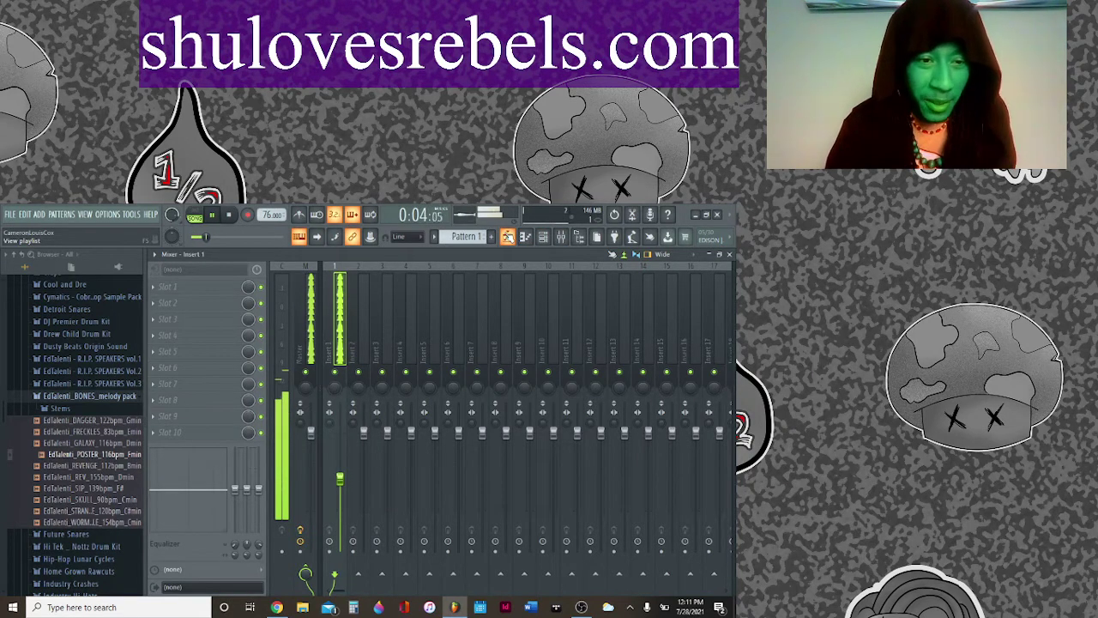
Step: Repeat the POSTER clip back to back along Track 1 from bar 9 past bar 25, and show the mixer
click(561, 238)
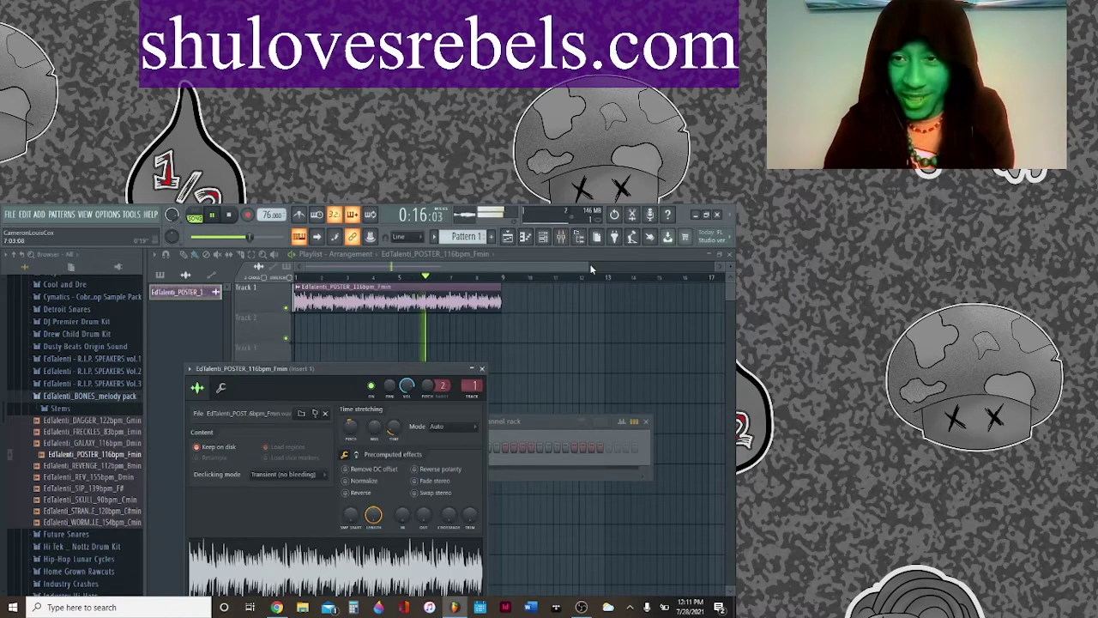
scroll(589, 264, down, 3)
drag(438, 305, 721, 304)
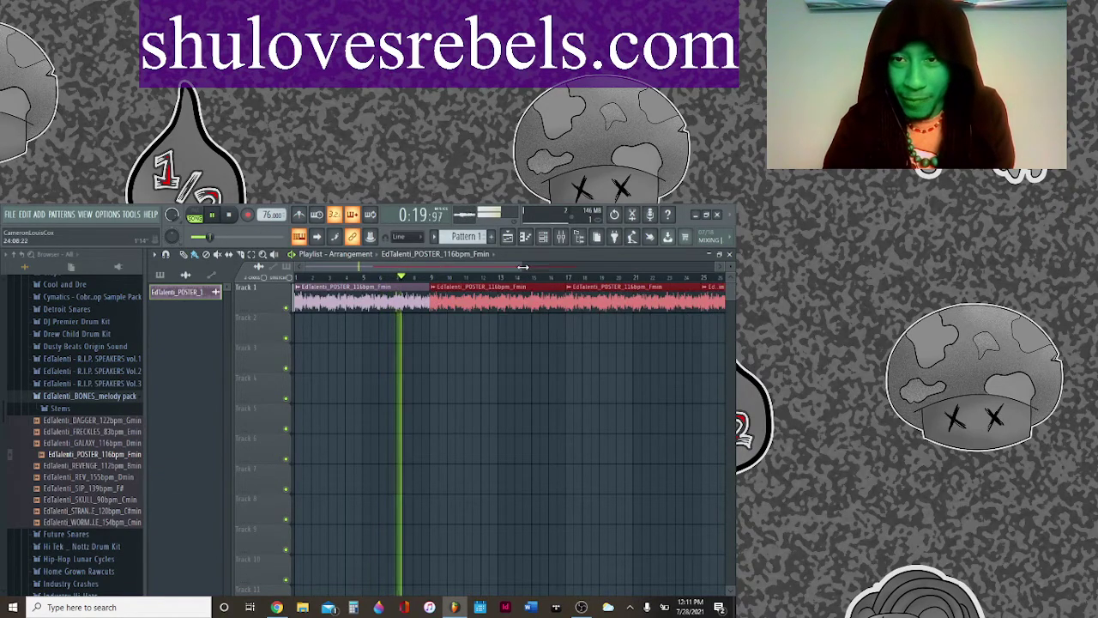
drag(523, 267, 618, 267)
click(560, 237)
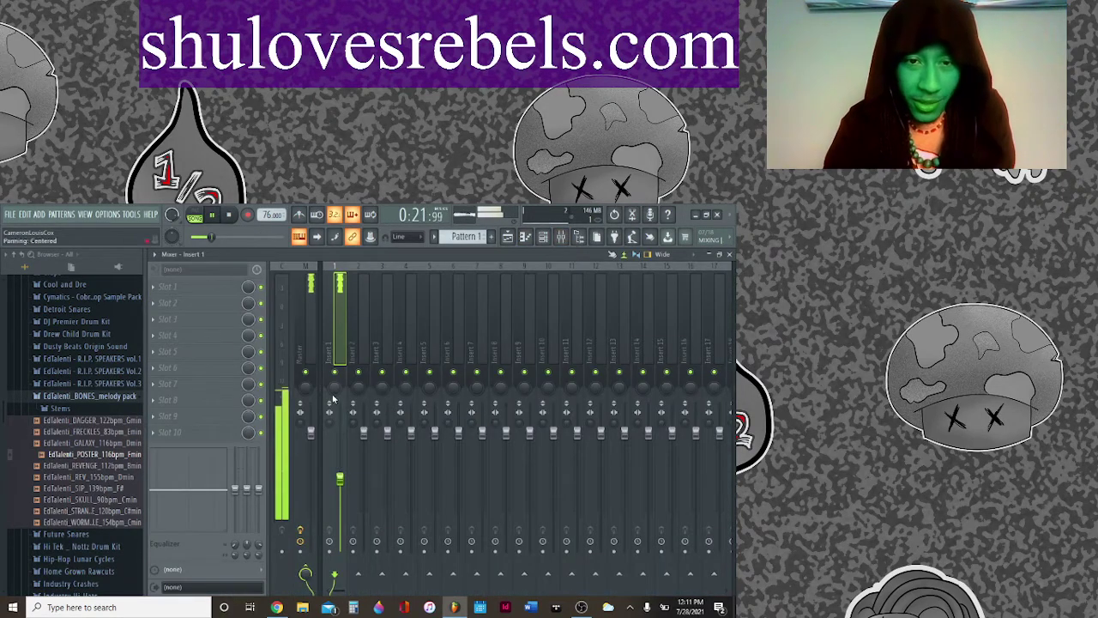
Step: Load Fruity Flangus into the first effect slot of mixer Insert 1 and choose its Flanger preset
click(156, 292)
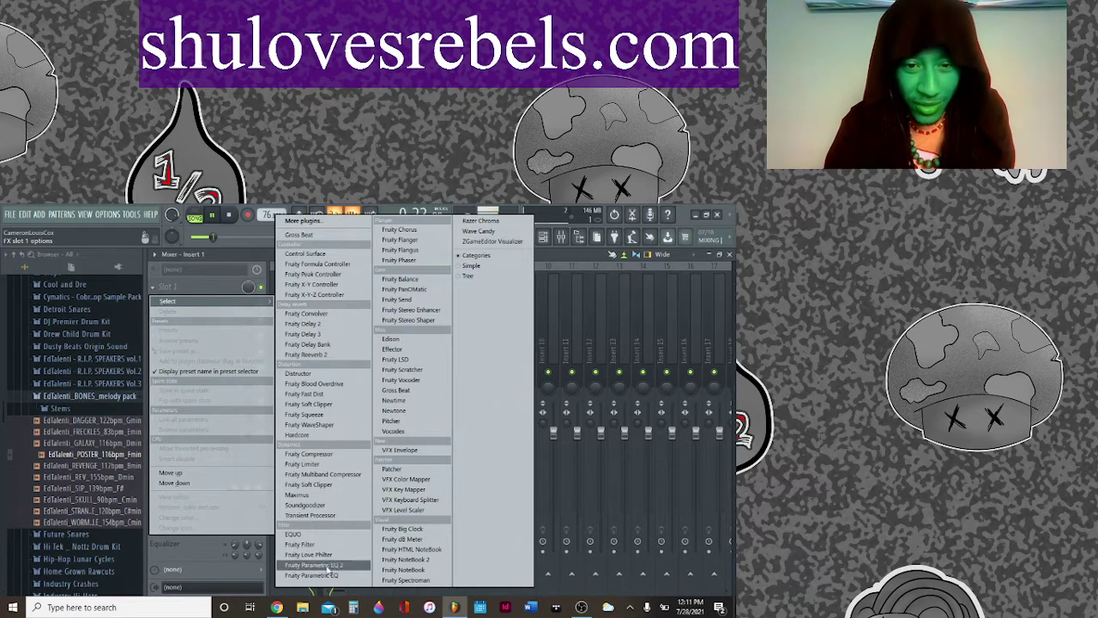
click(400, 250)
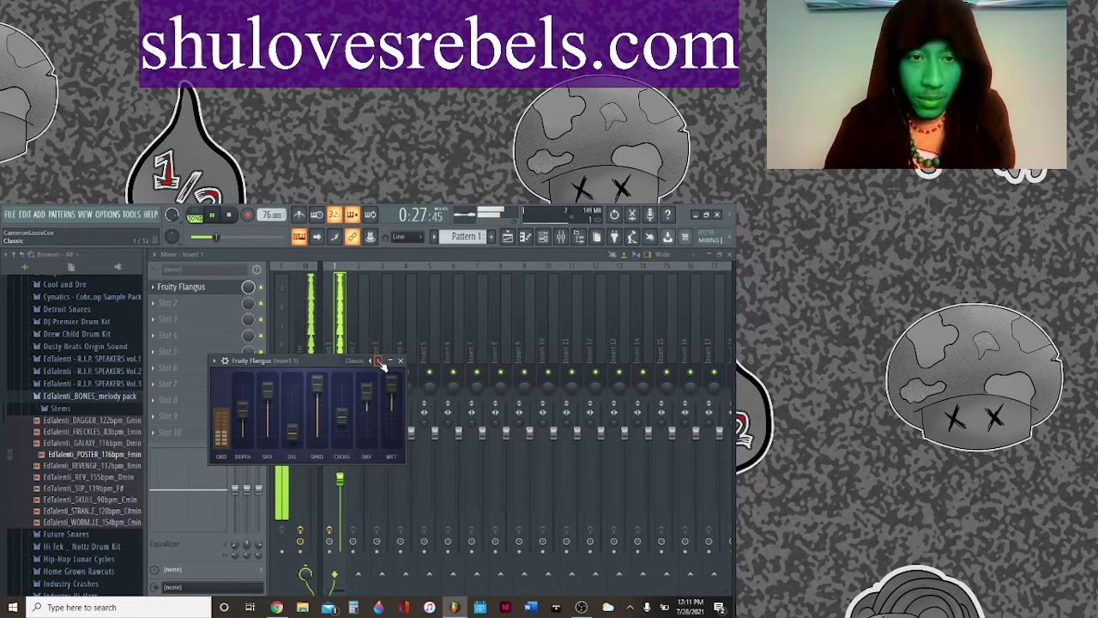
click(379, 361)
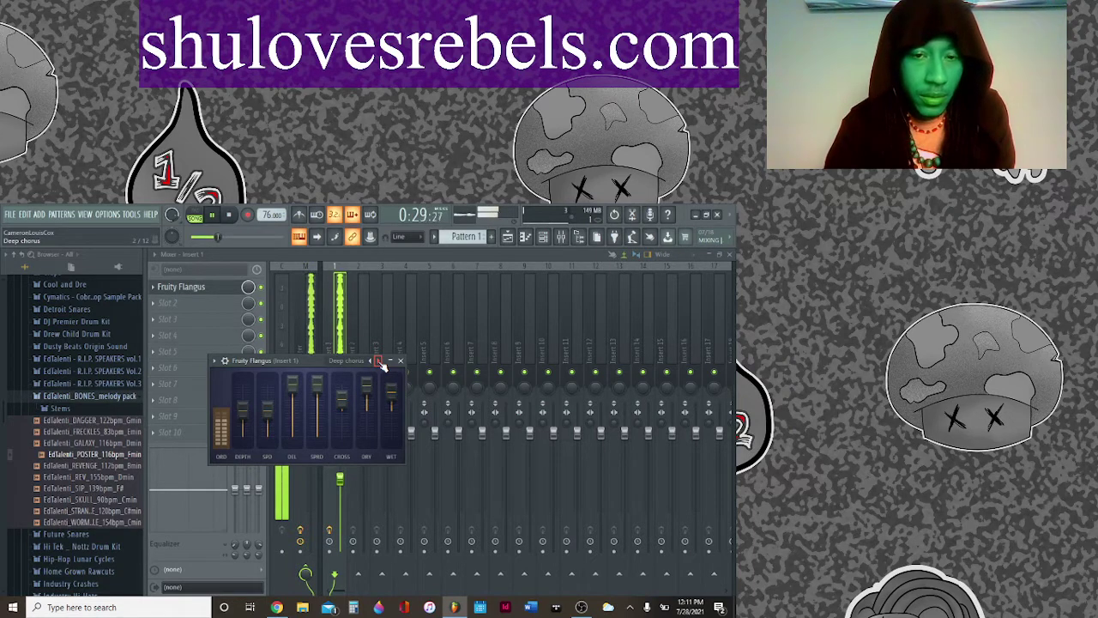
click(379, 361)
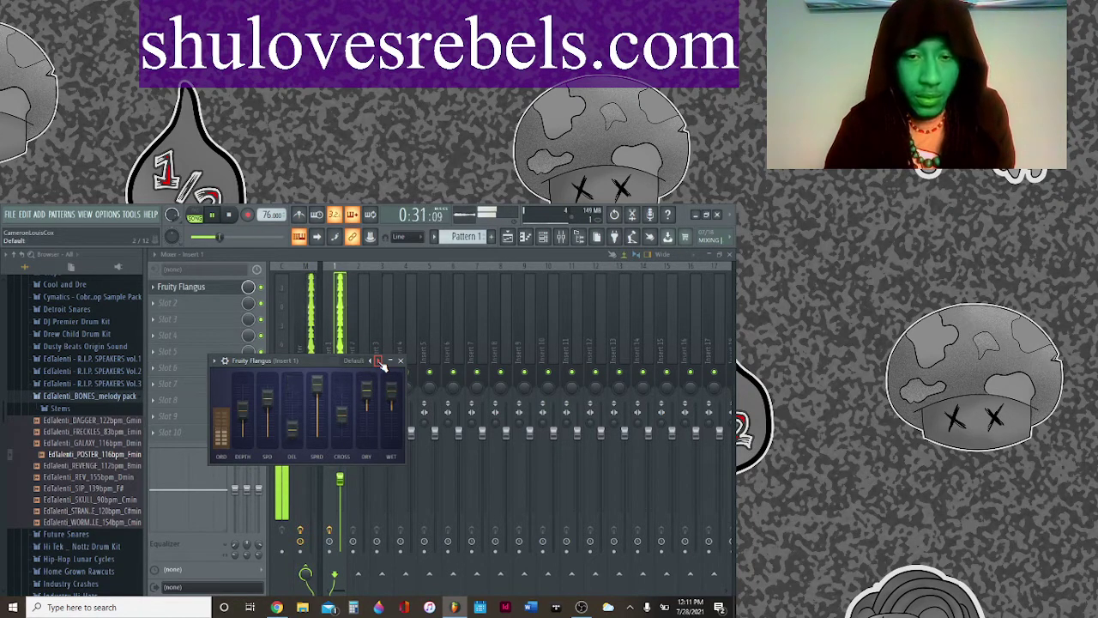
click(379, 361)
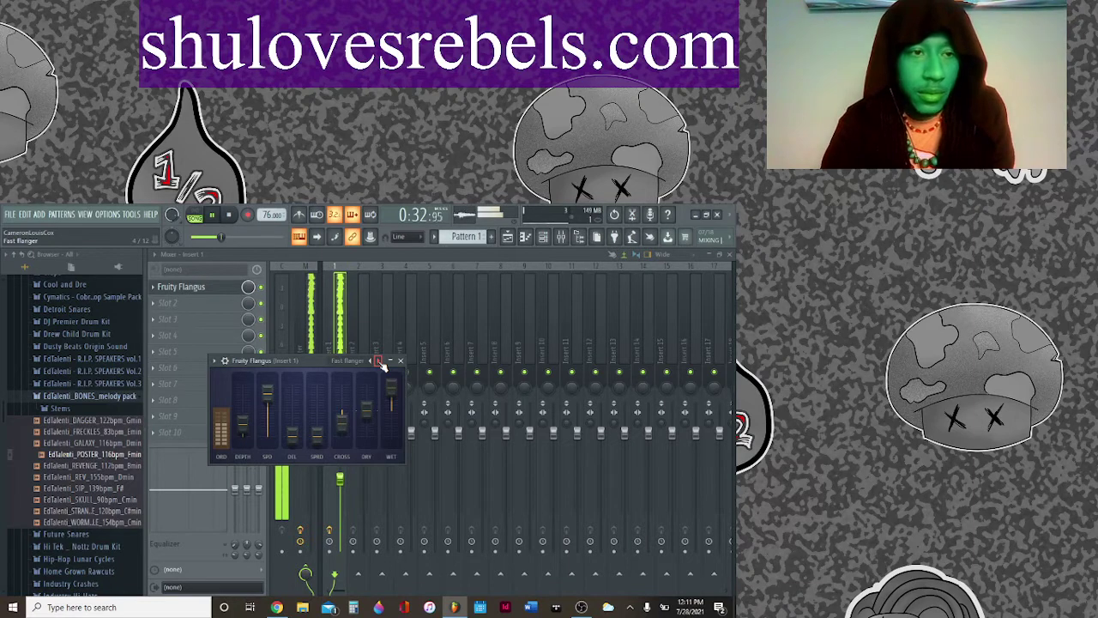
click(379, 361)
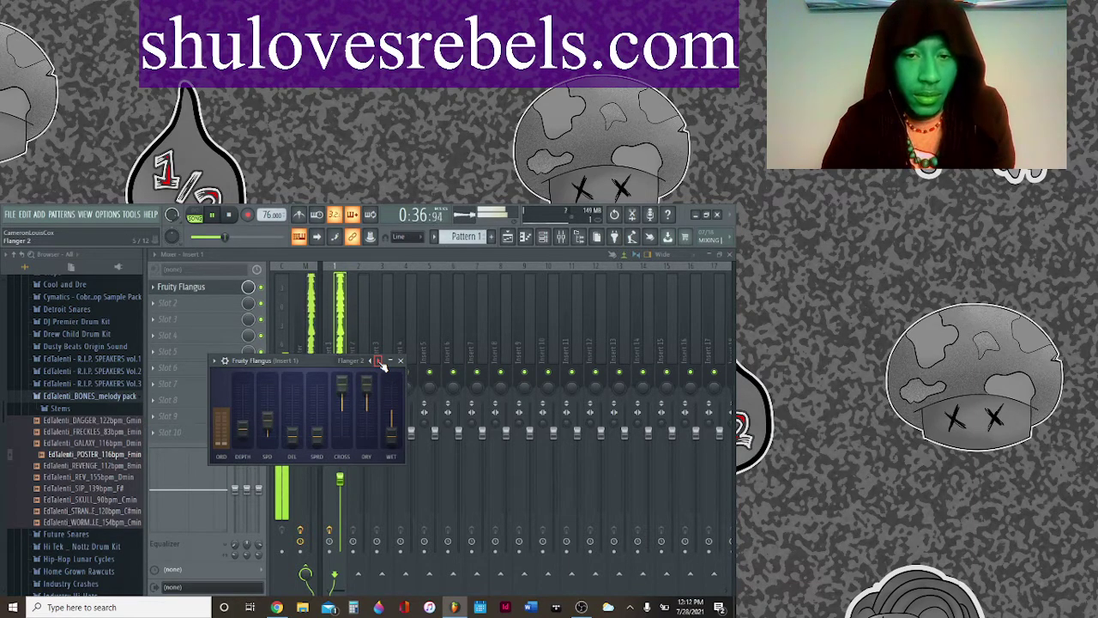
click(380, 361)
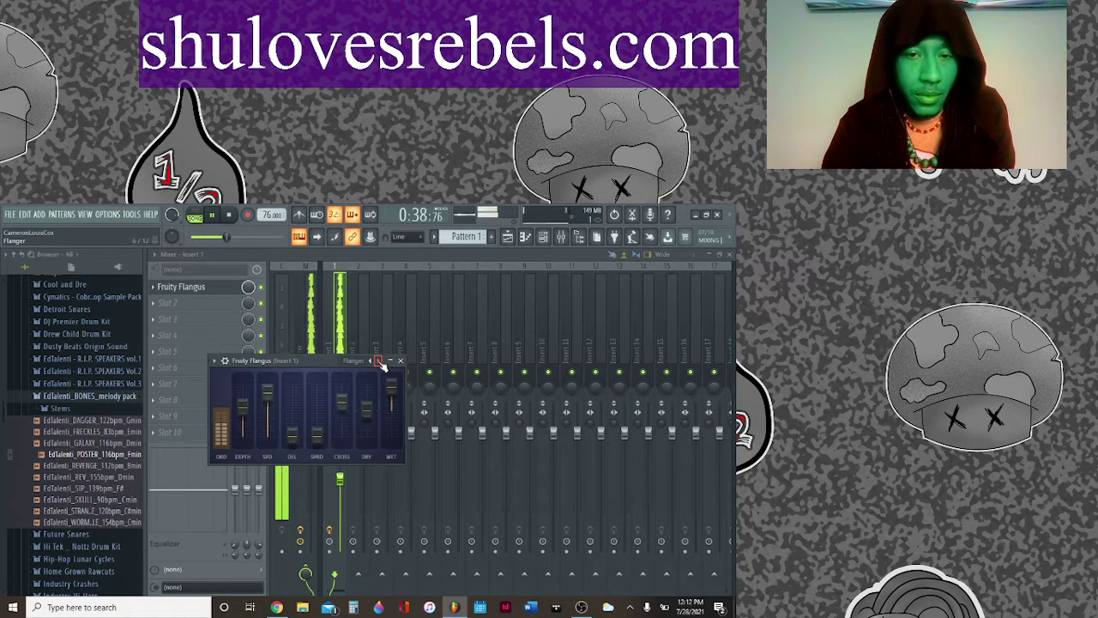
click(400, 360)
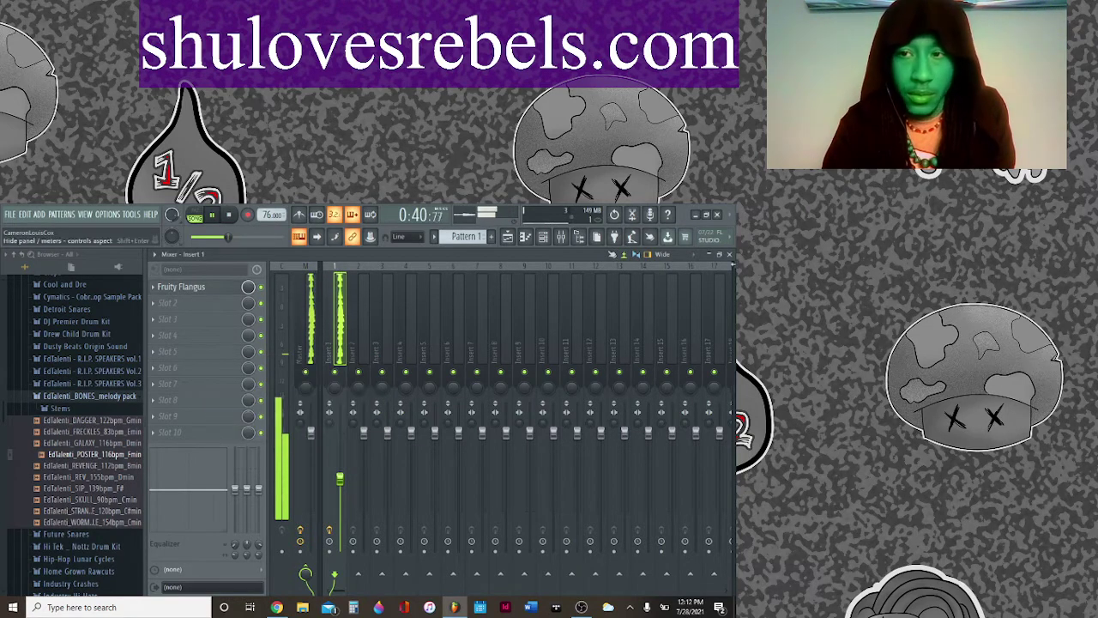
Step: Return to the playlist and add two more POSTER clips on Track 1, at bars 33 and 41
click(729, 254)
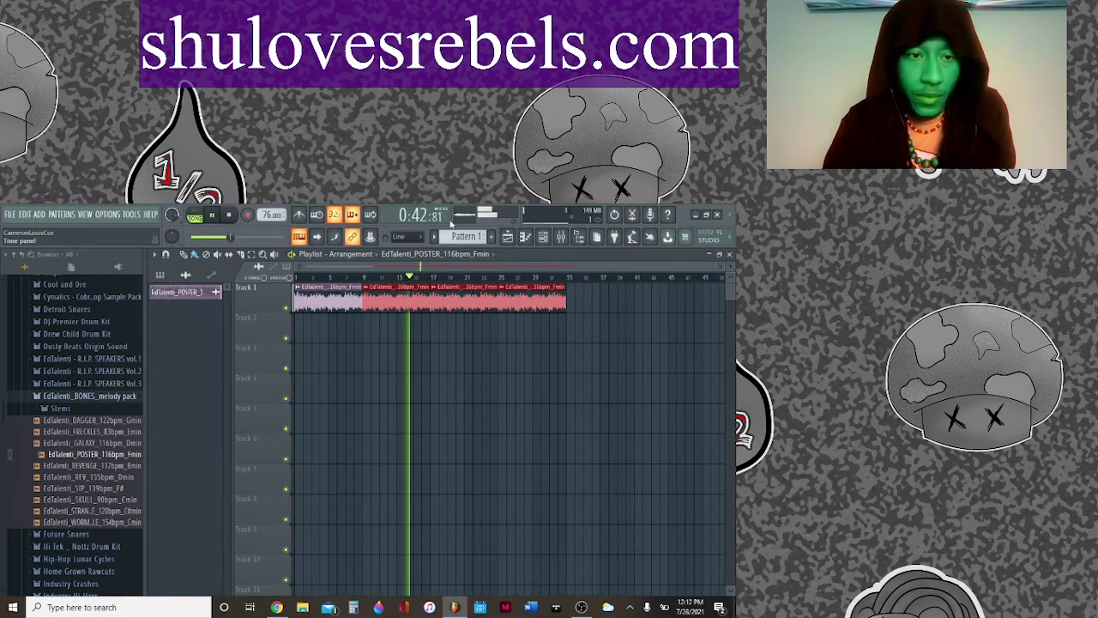
click(572, 302)
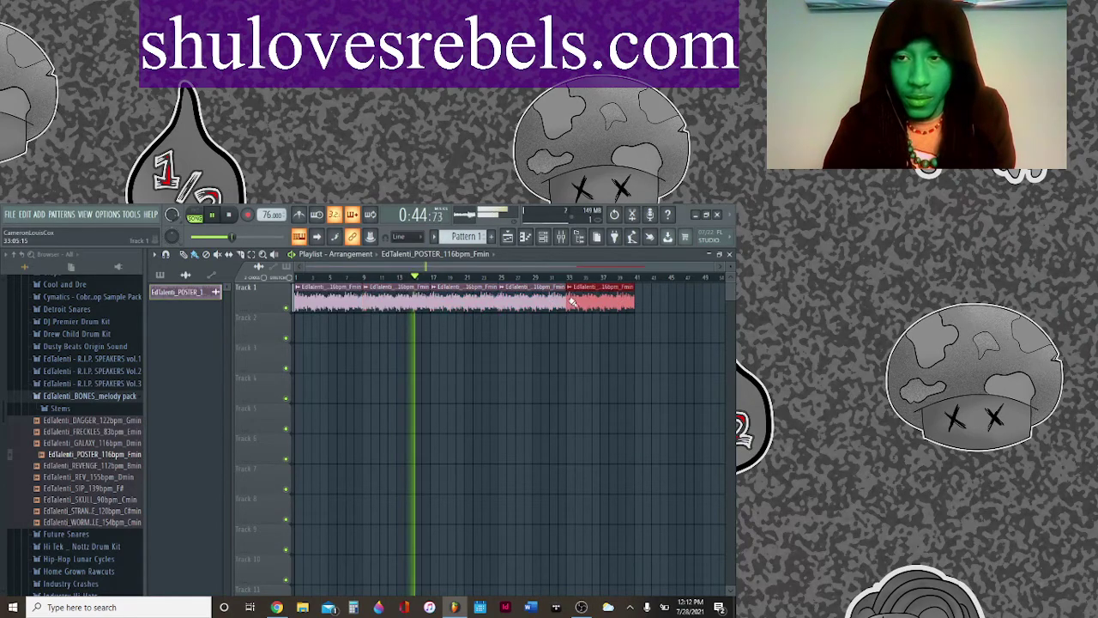
click(639, 302)
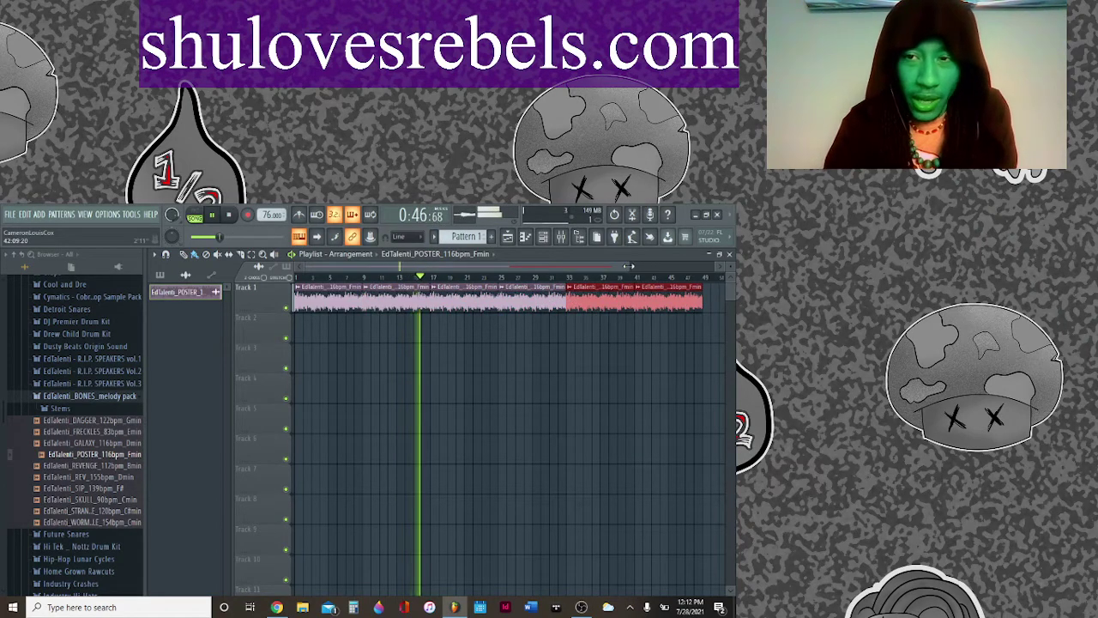
scroll(631, 266, down, 3)
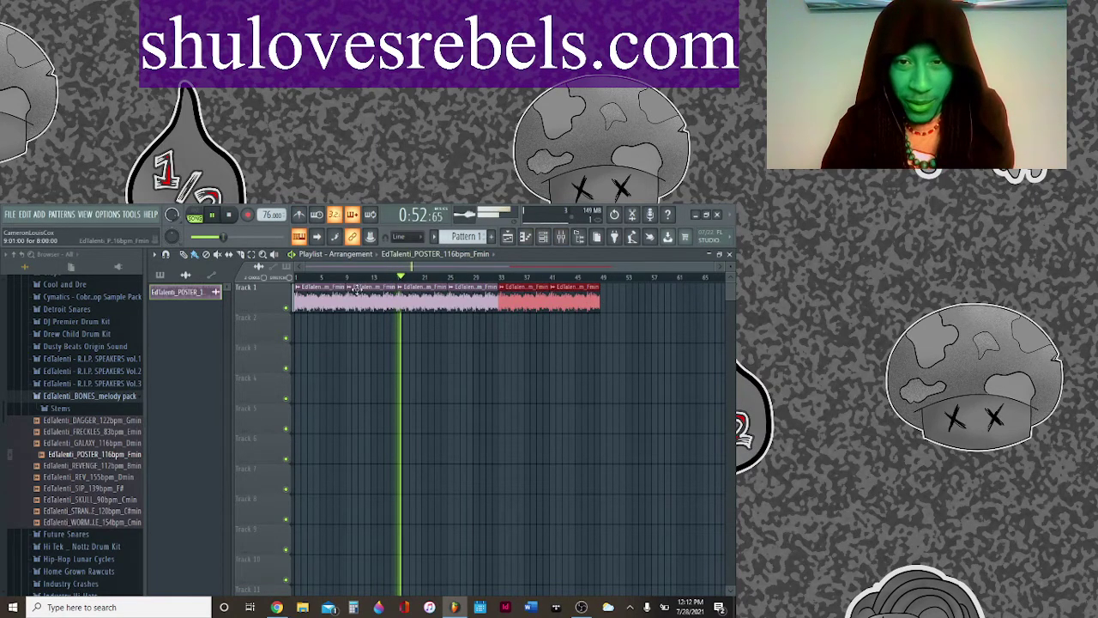
Step: Show the channel rack and open the Claps folder under Drum One Shots in the Cymatics Cobra sample pack
key(F6)
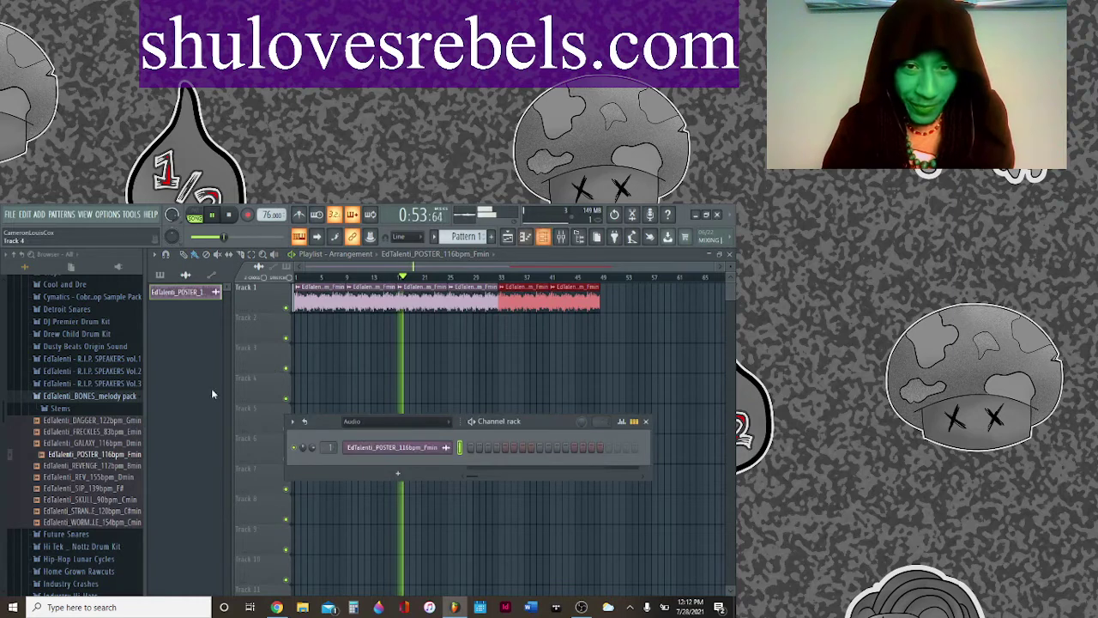
click(76, 397)
scroll(121, 410, up, 2)
scroll(120, 410, down, 3)
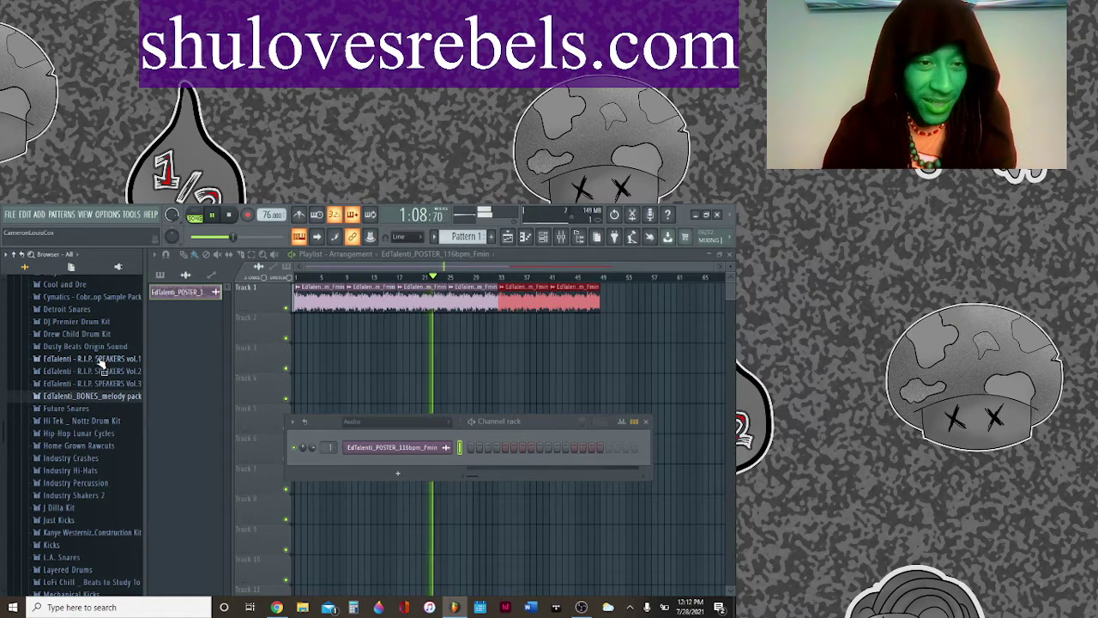
scroll(79, 360, up, 3)
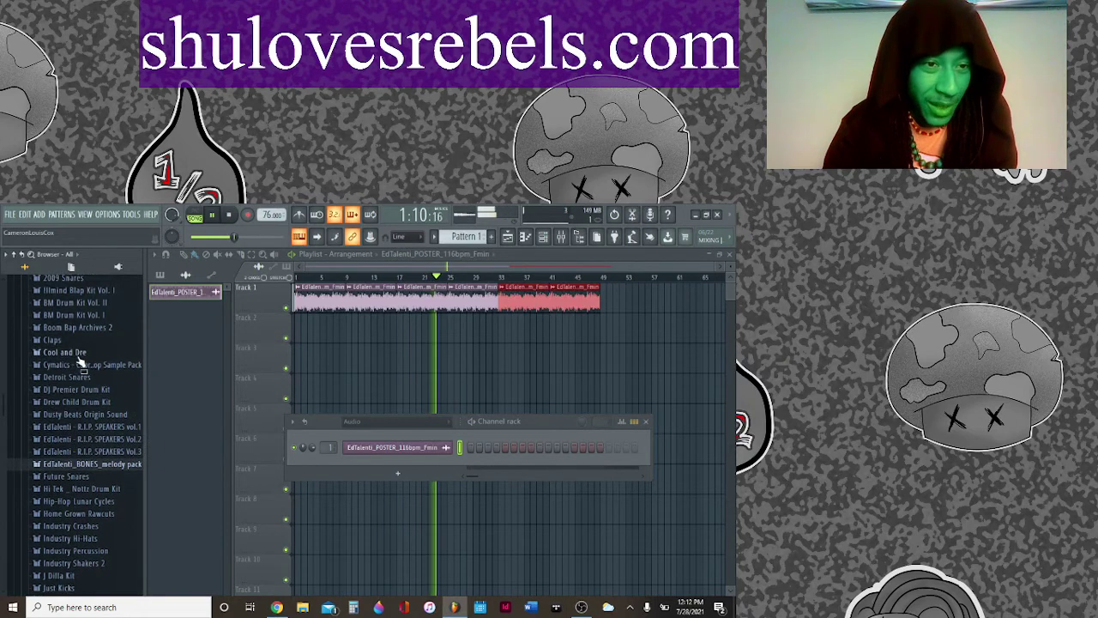
click(70, 365)
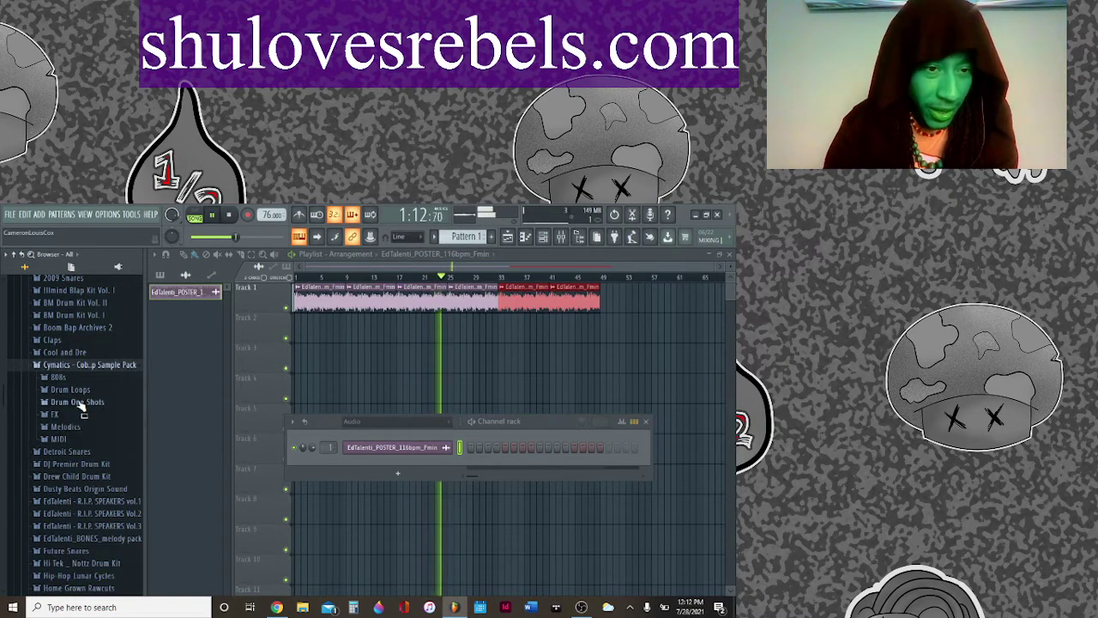
click(79, 402)
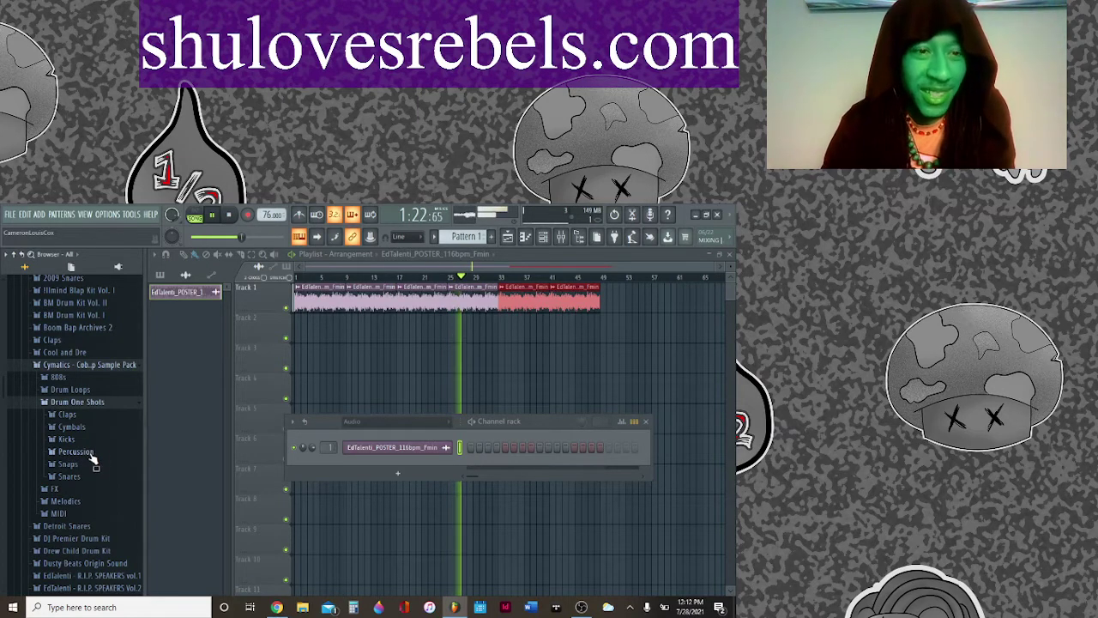
click(67, 415)
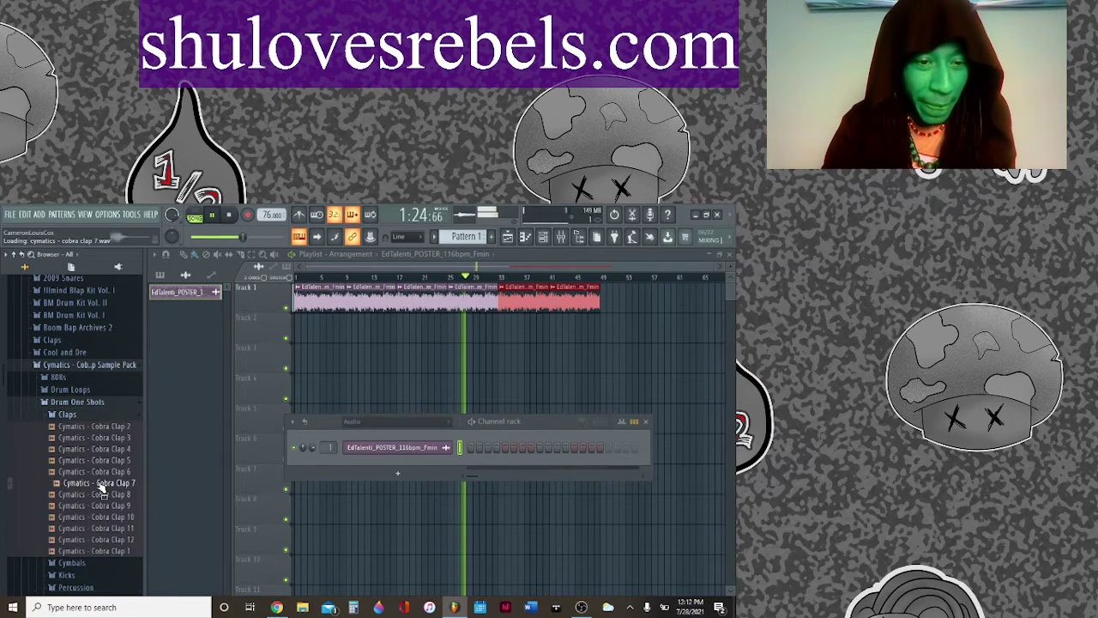
Step: Audition Cobra Claps 9, 11 and 12, and add Cobra Clap 12 to the channel rack
click(120, 505)
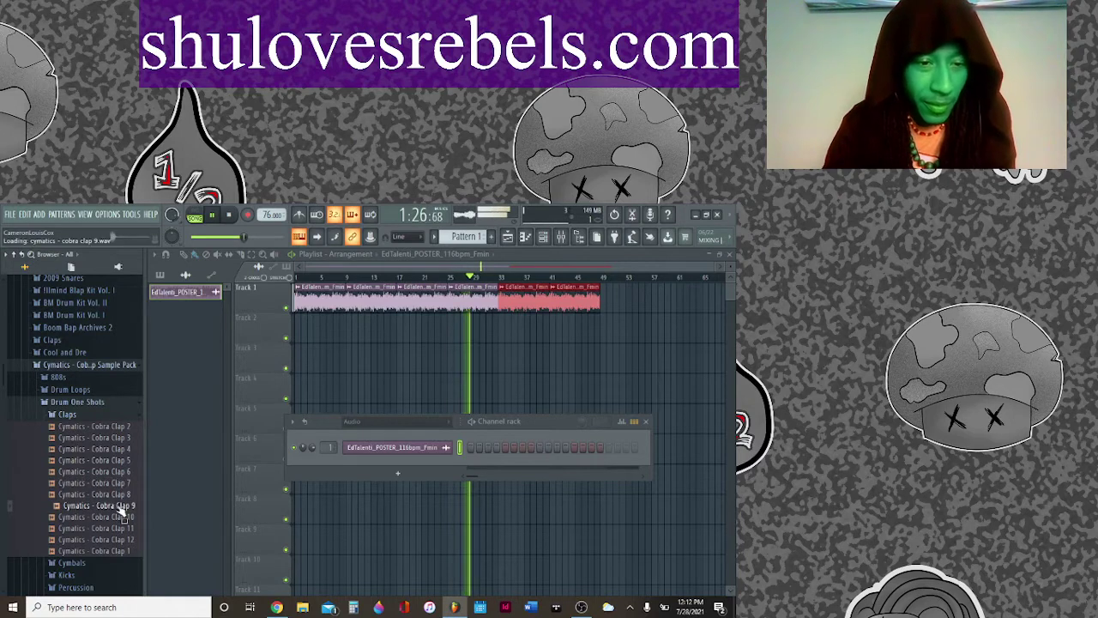
click(120, 529)
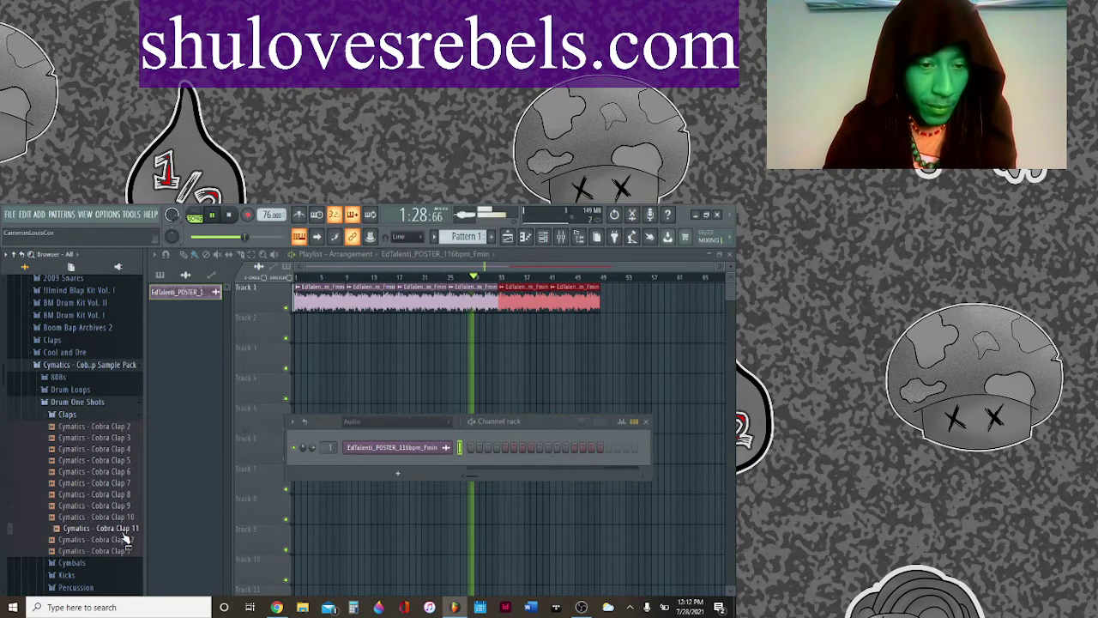
click(122, 541)
drag(129, 546, 434, 464)
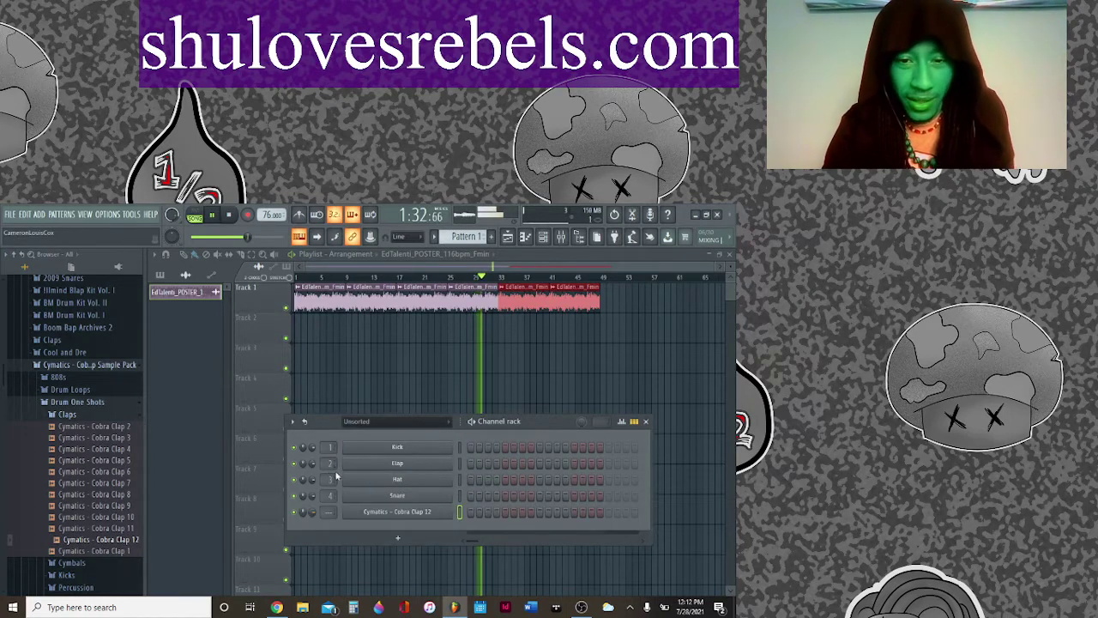
Step: Delete the default Kick, Clap, Hat and Snare channels, and set the channel rack filter to All
right_click(432, 510)
click(471, 556)
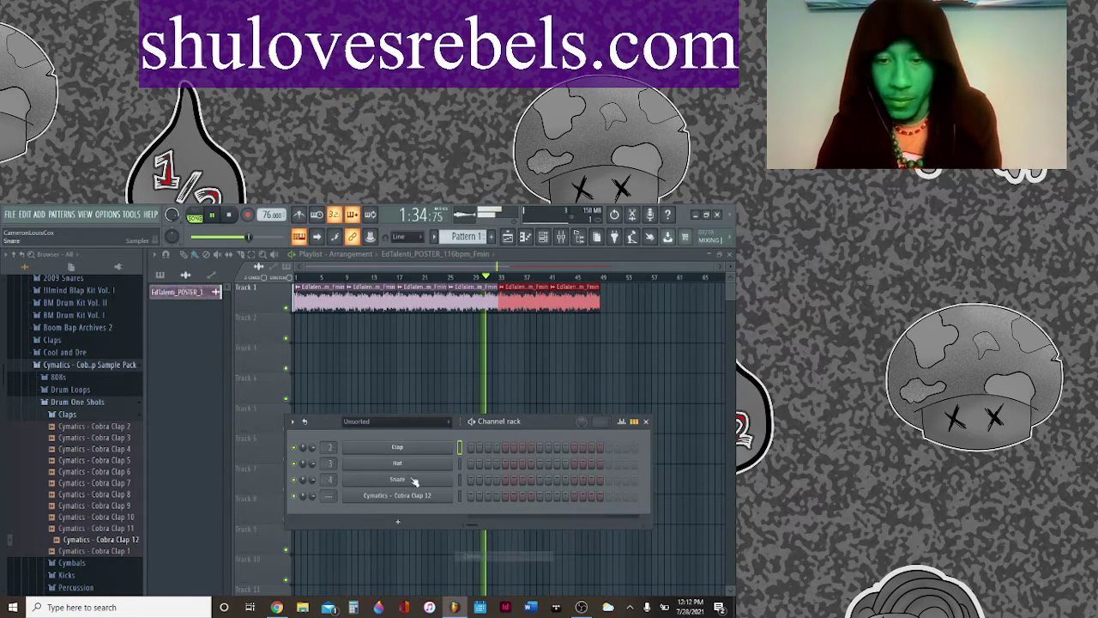
right_click(434, 496)
click(471, 558)
right_click(395, 447)
click(474, 556)
right_click(397, 447)
click(471, 556)
click(368, 422)
click(369, 432)
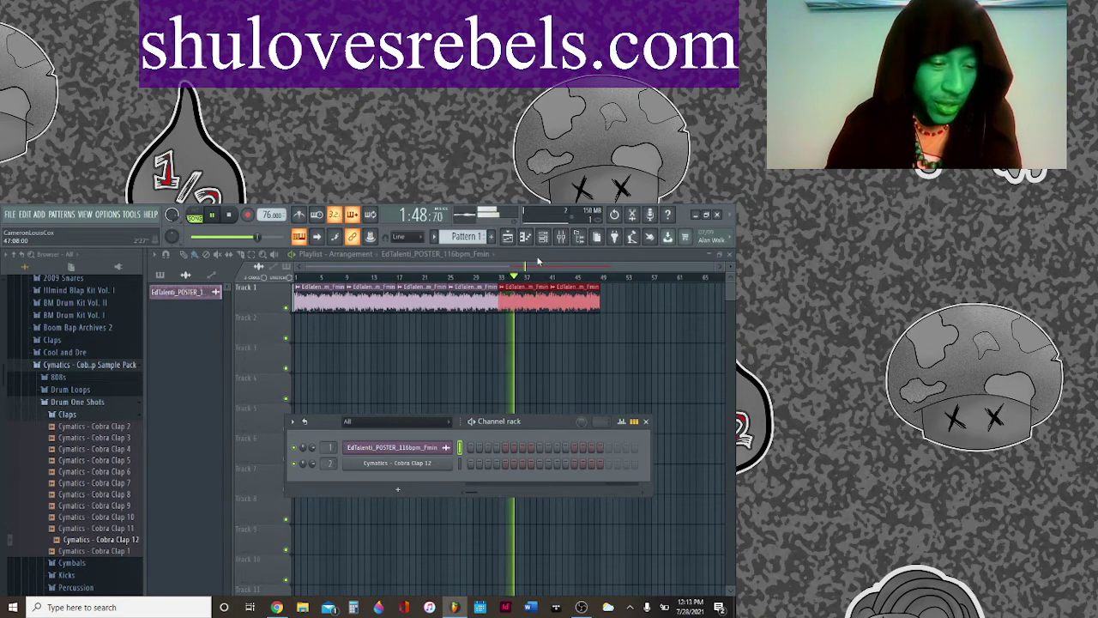
Step: Remove the stray POSTER clip from Track 2 and create a new pattern named "beat"
click(299, 331)
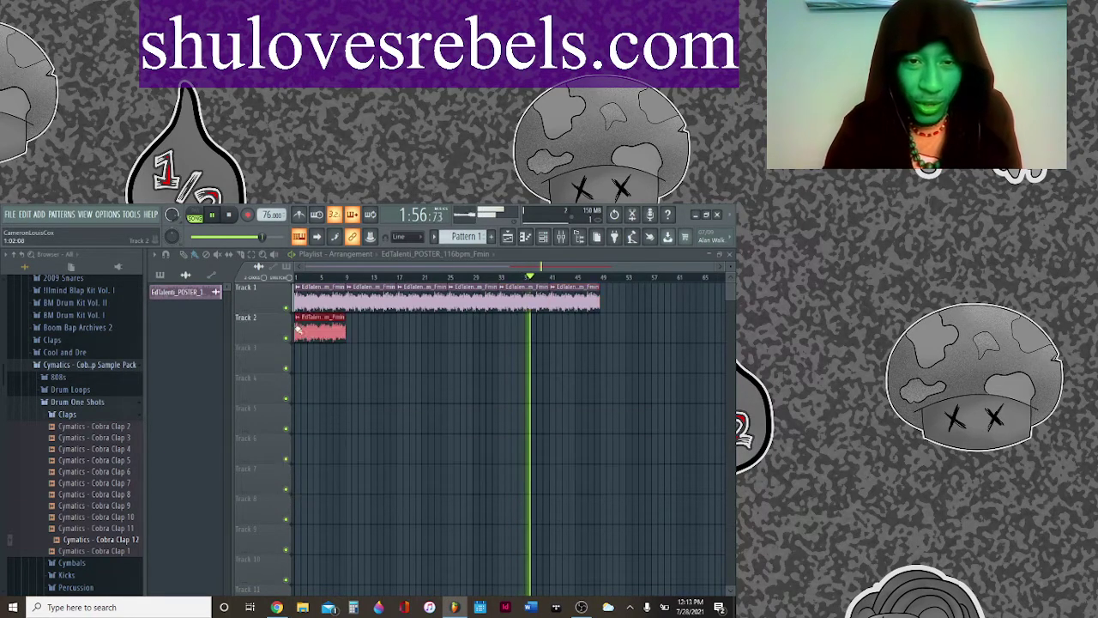
right_click(300, 330)
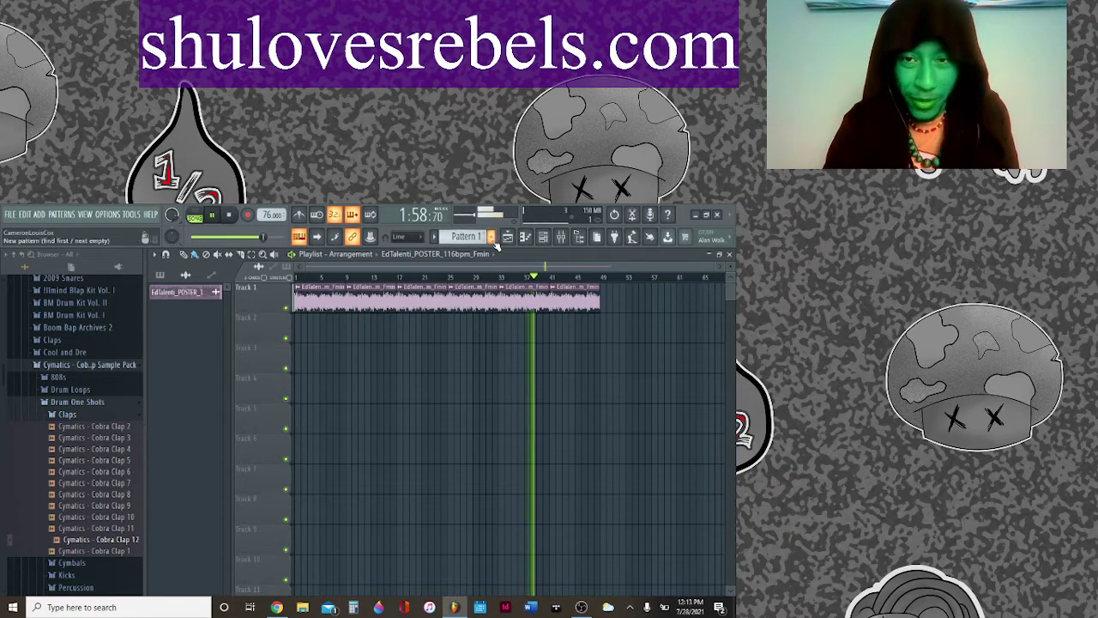
click(495, 244)
text(beat)
key(Return)
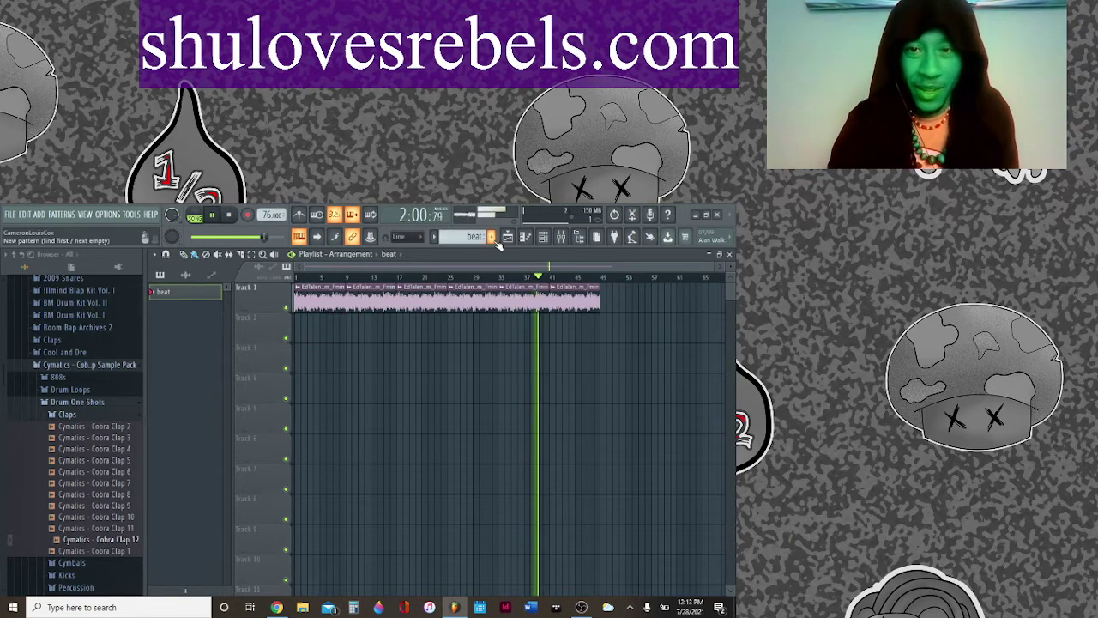
Step: Add Cobra Kick 2 - C# from the Cymatics Kicks folder as a new channel in the channel rack
click(543, 237)
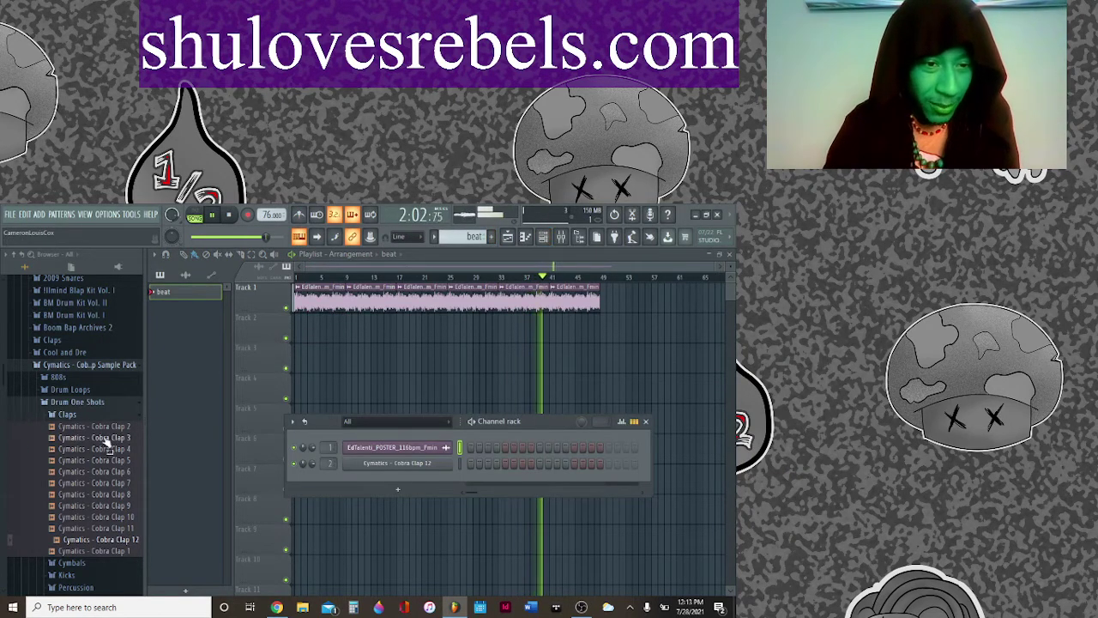
click(69, 414)
click(67, 439)
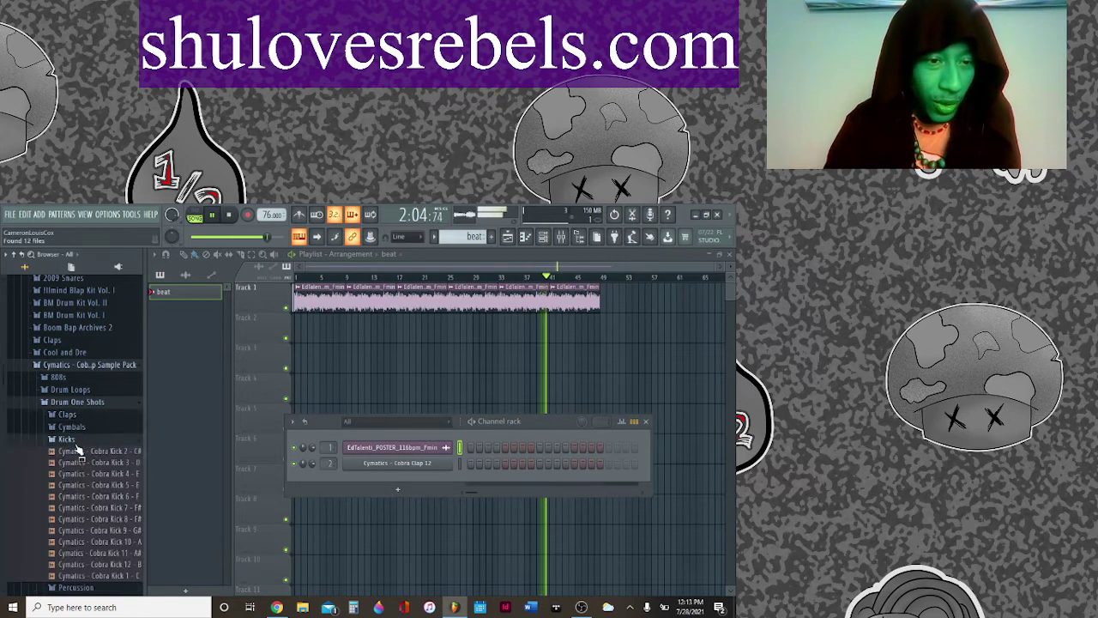
drag(86, 451, 321, 483)
key(F4)
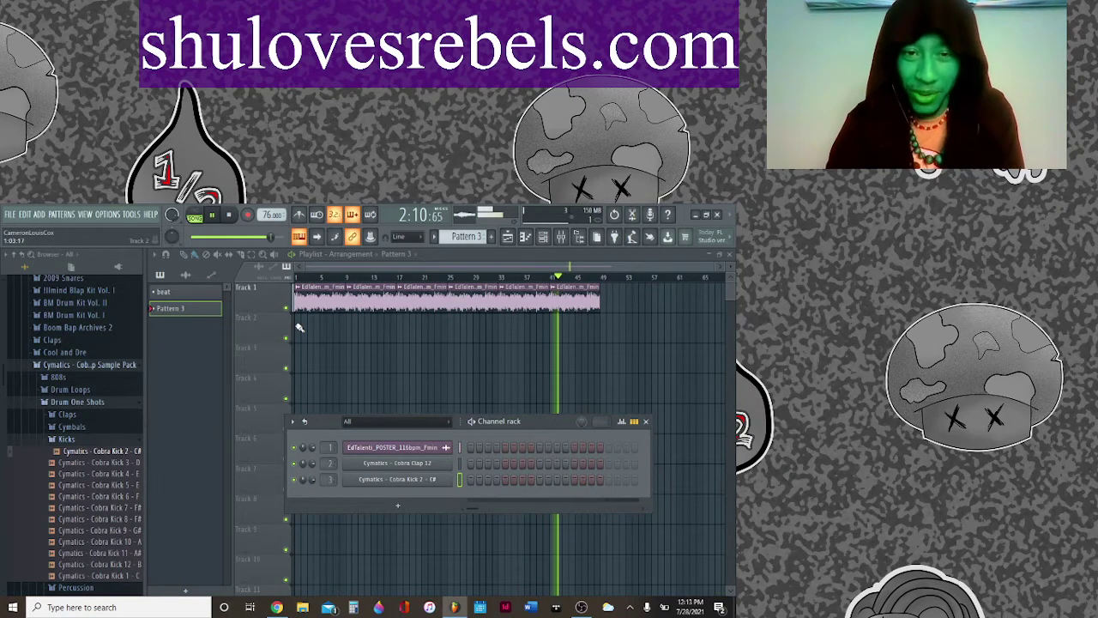
click(470, 244)
click(498, 283)
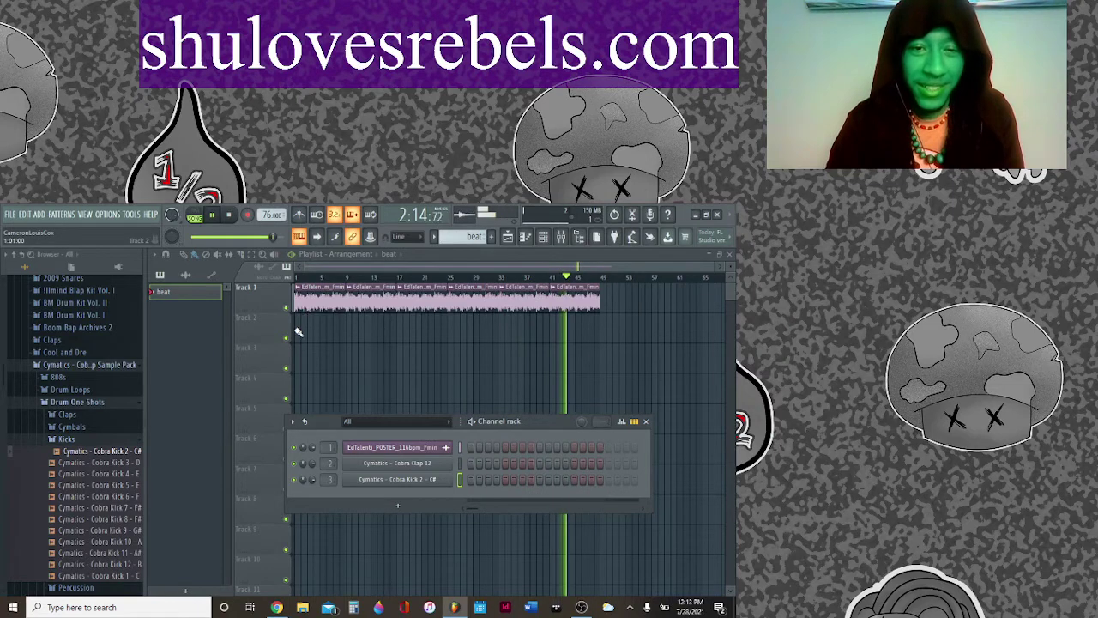
Step: Place a C5 note at the start of bar 1 in the Cobra Kick 2 piano roll, and show the channel rack
key(F6)
key(F7)
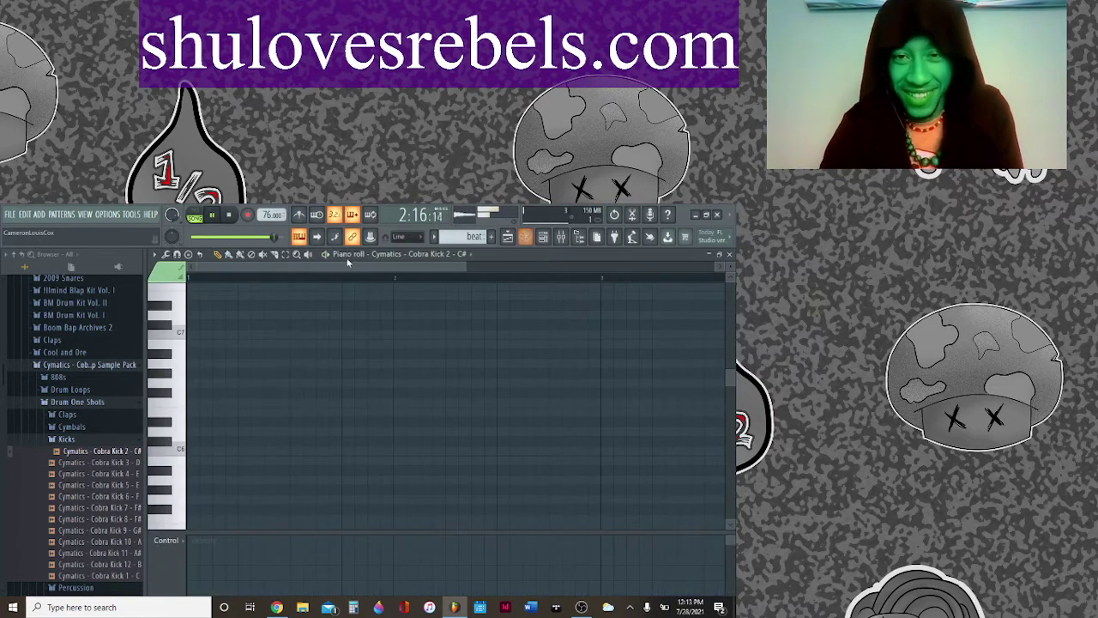
click(450, 259)
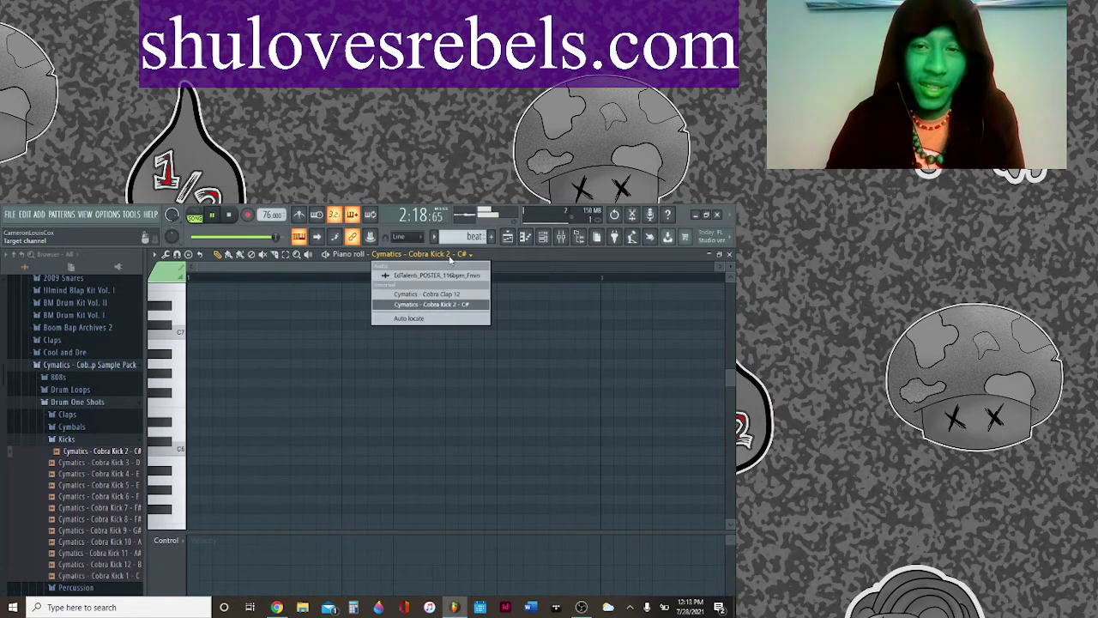
click(439, 306)
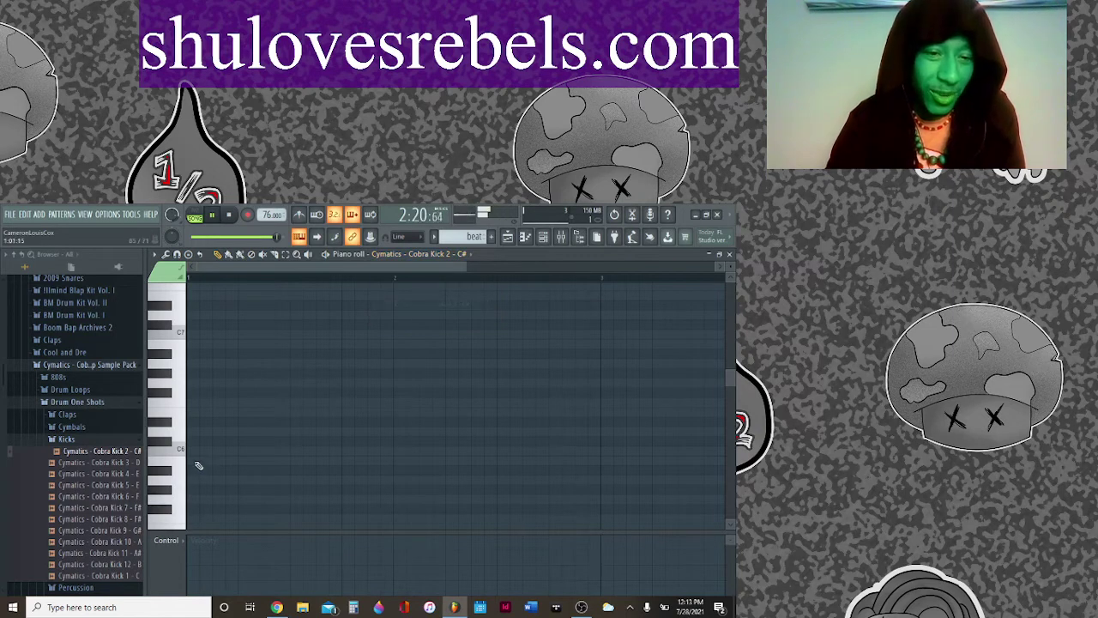
scroll(197, 465, down, 2)
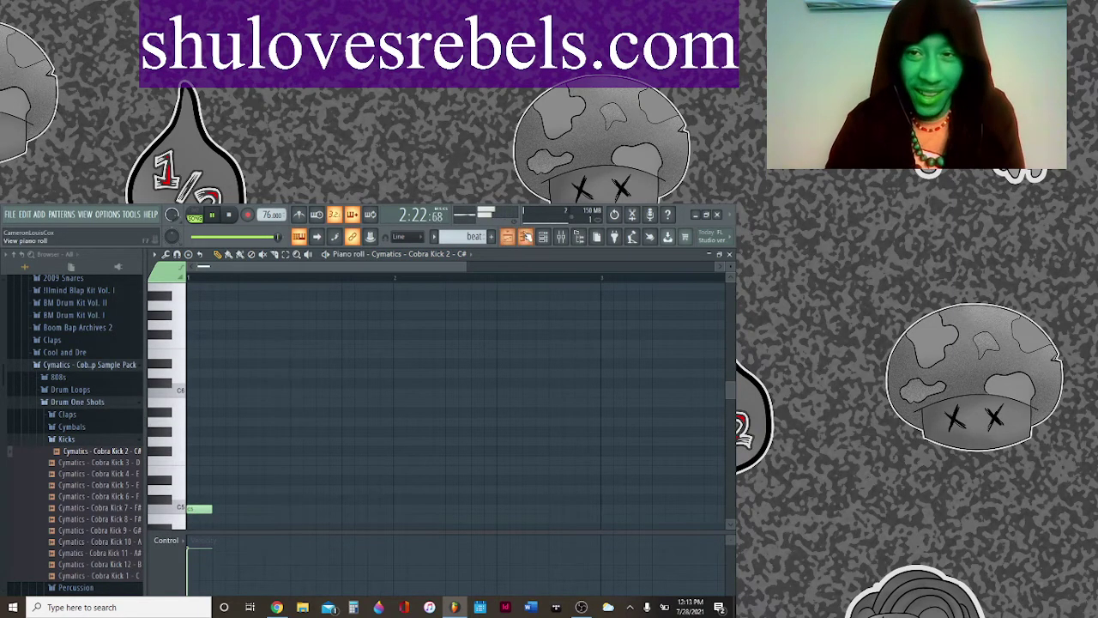
click(544, 239)
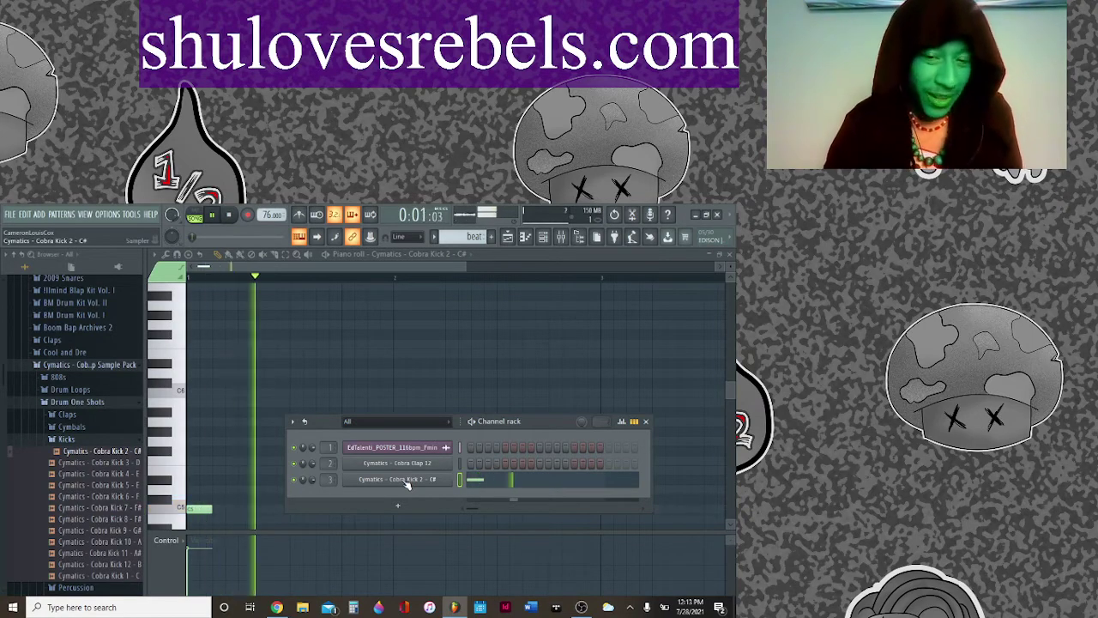
Step: Lower the mixer fader of Insert 2 to about 61% (-9.5 dB) and Insert 3 to about 62% (-9.3 dB)
click(397, 478)
click(562, 237)
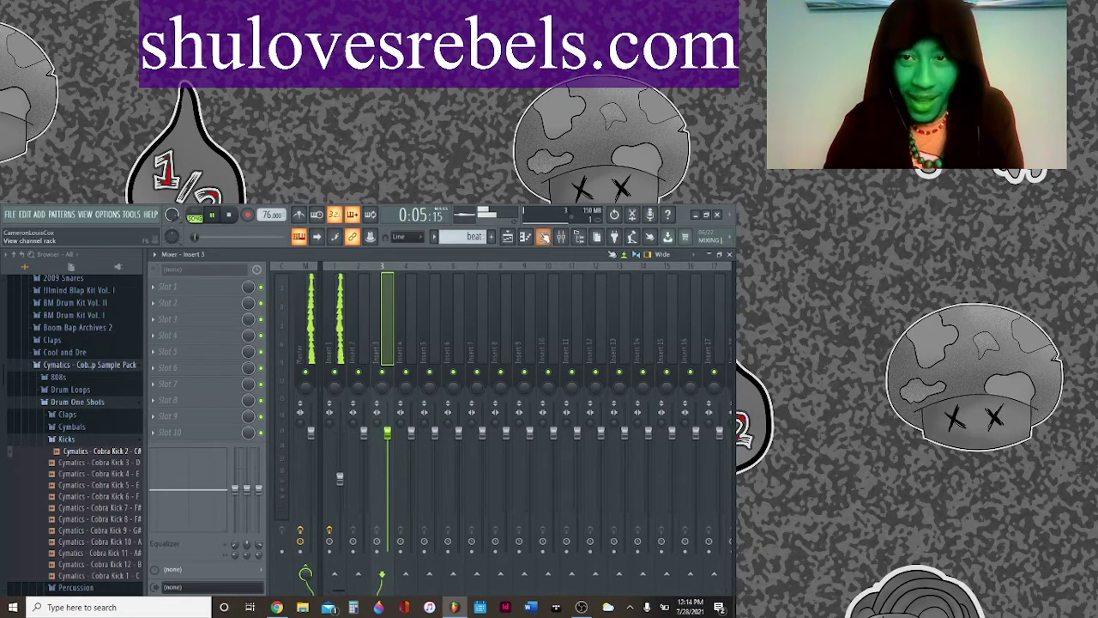
click(543, 237)
click(398, 249)
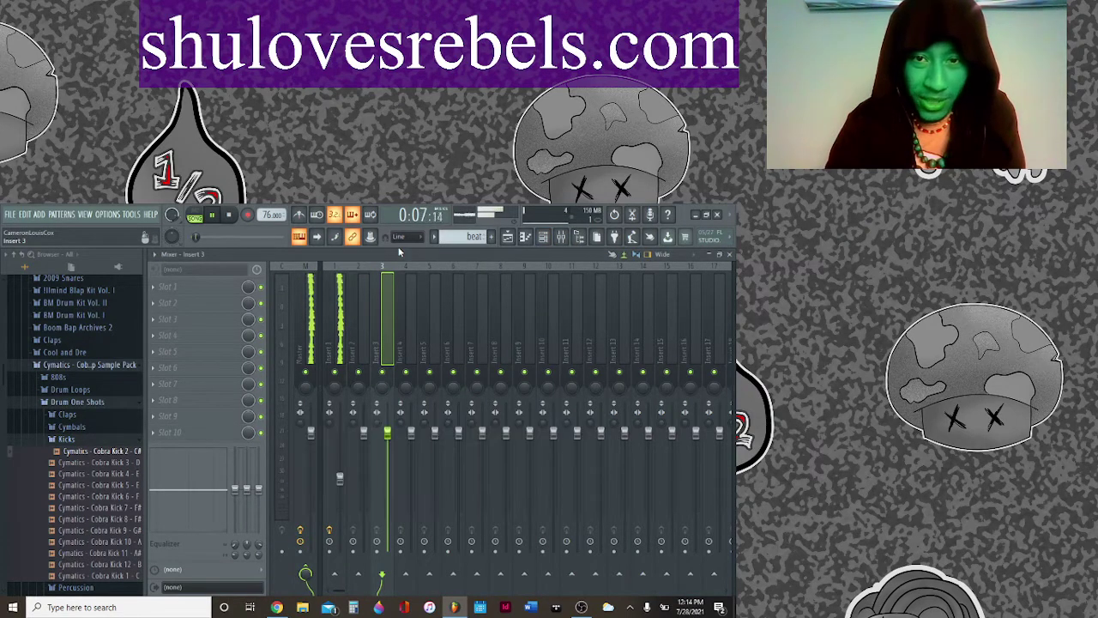
drag(363, 447, 363, 470)
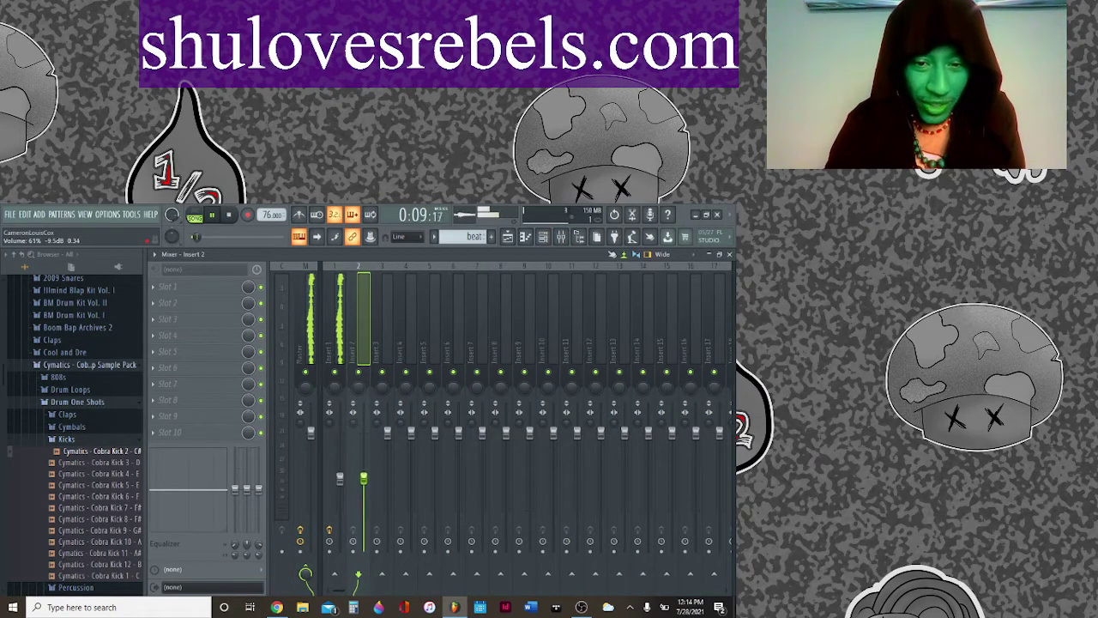
drag(387, 431, 387, 478)
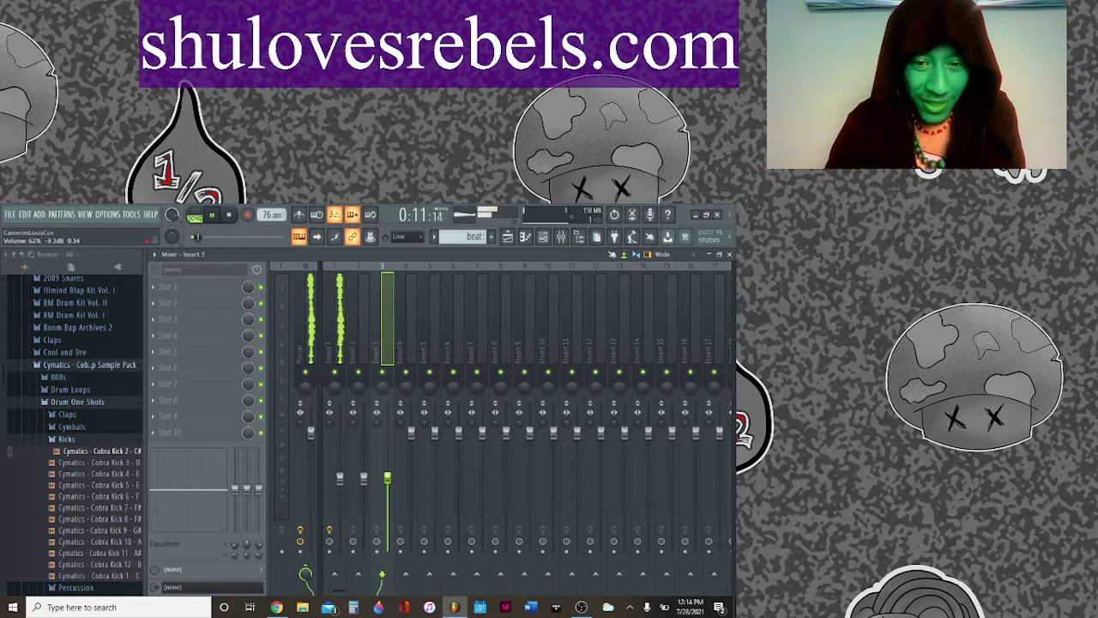
Step: Restart playback and place a two-step C5 note on step 7 of bar 1 in the Cobra Kick 2 piano roll
click(543, 237)
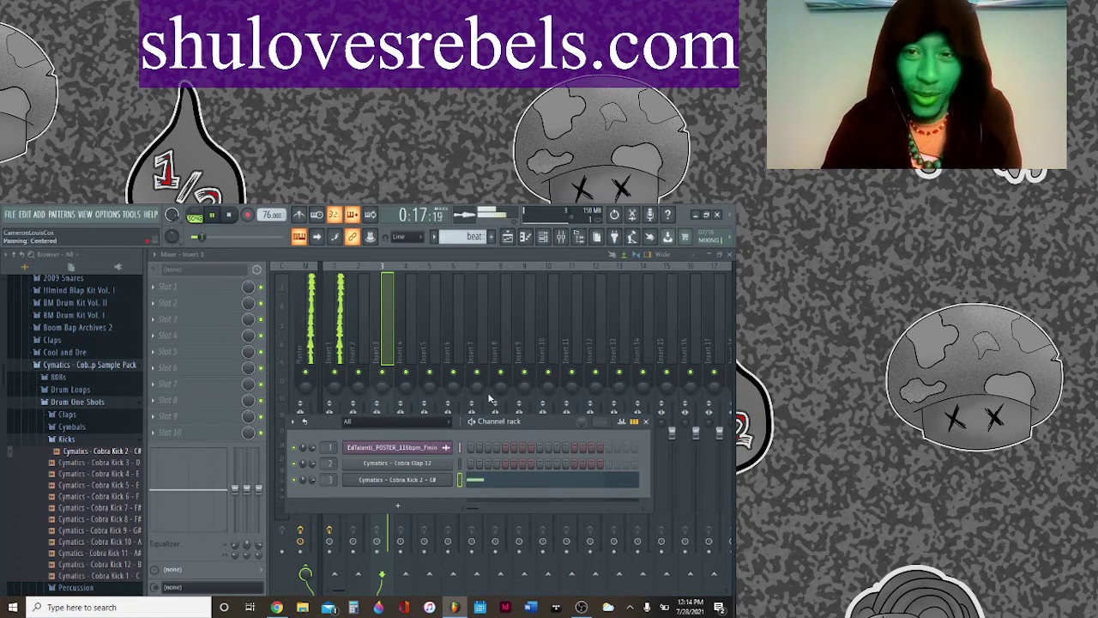
click(507, 237)
key(space)
key(space)
click(543, 237)
click(543, 237)
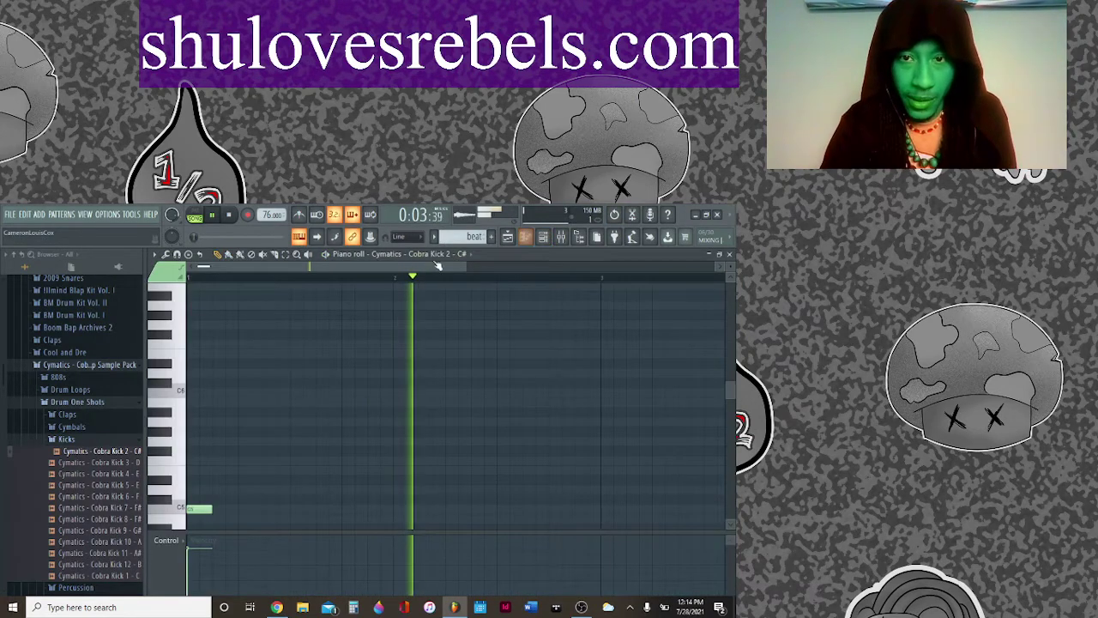
click(266, 509)
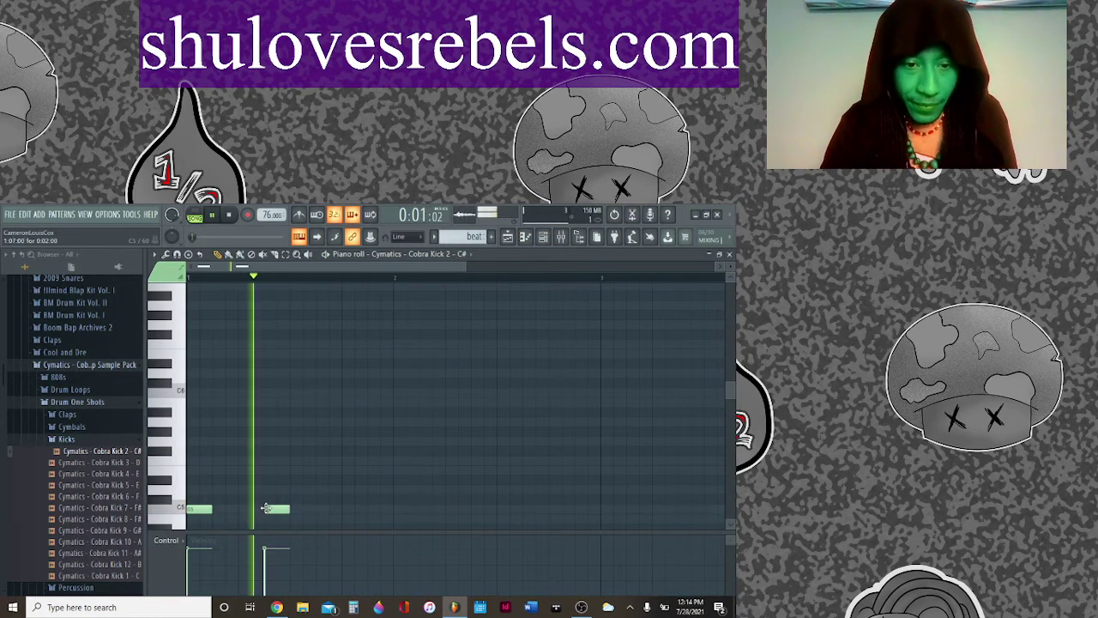
Step: Add one-step C5 kick notes on steps 1, 2, 7 and 11 of bar 2 and on step 1 of bar 3
click(401, 509)
click(420, 510)
key(space)
drag(441, 509, 425, 511)
key(space)
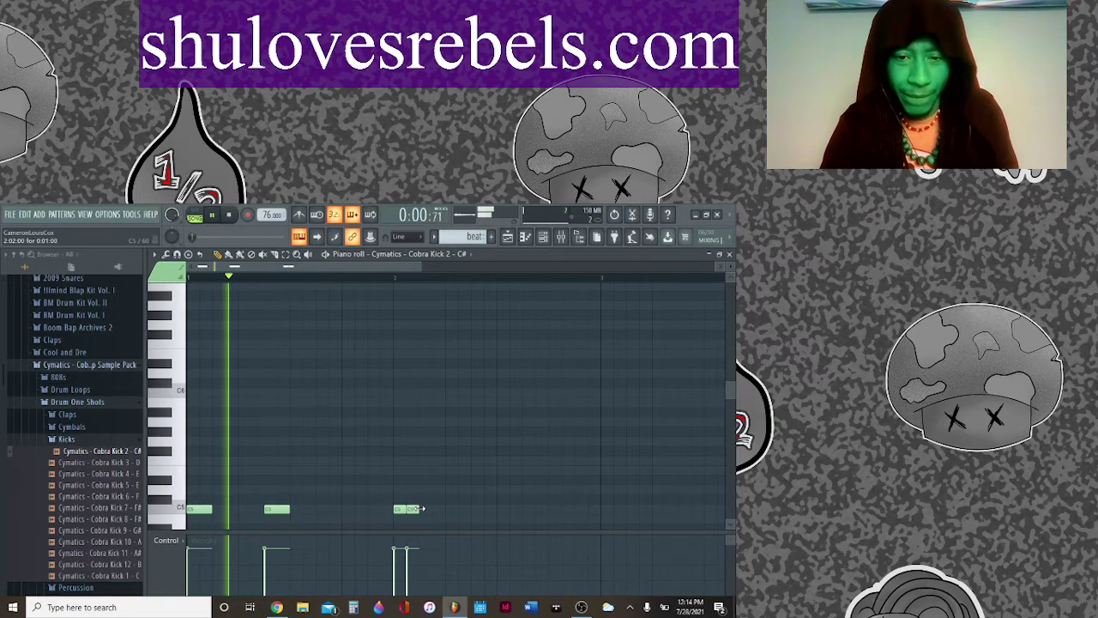
click(478, 510)
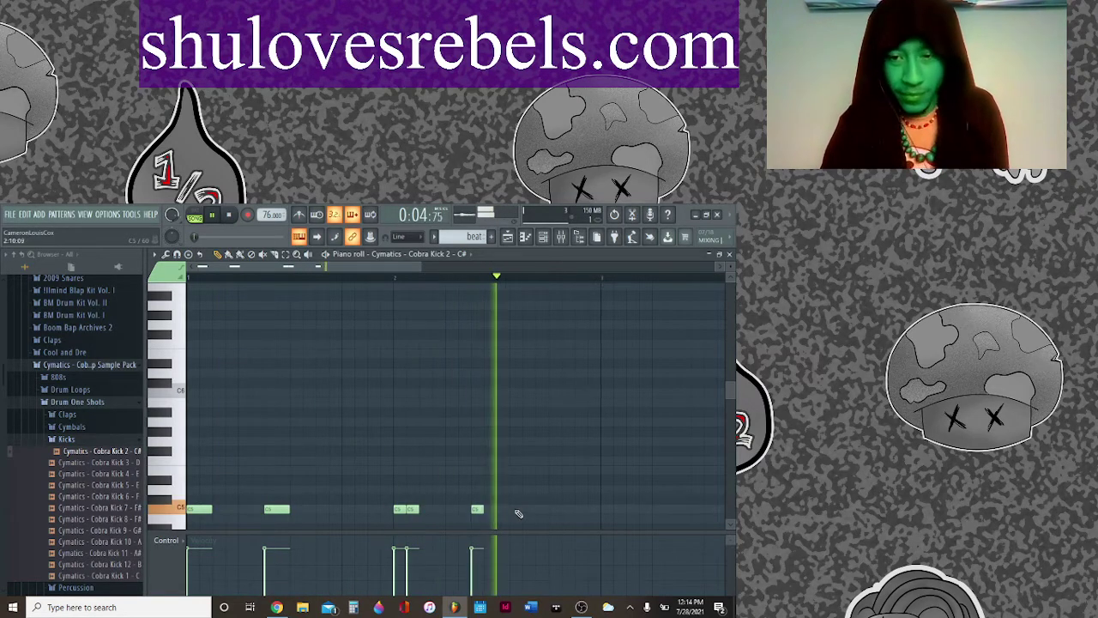
click(529, 510)
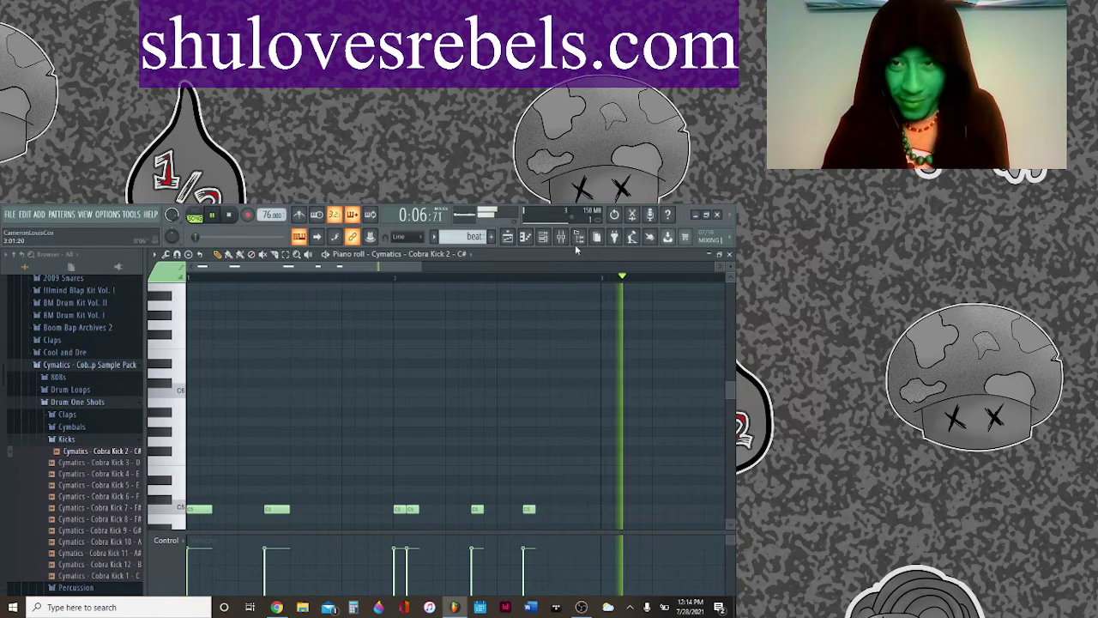
click(600, 509)
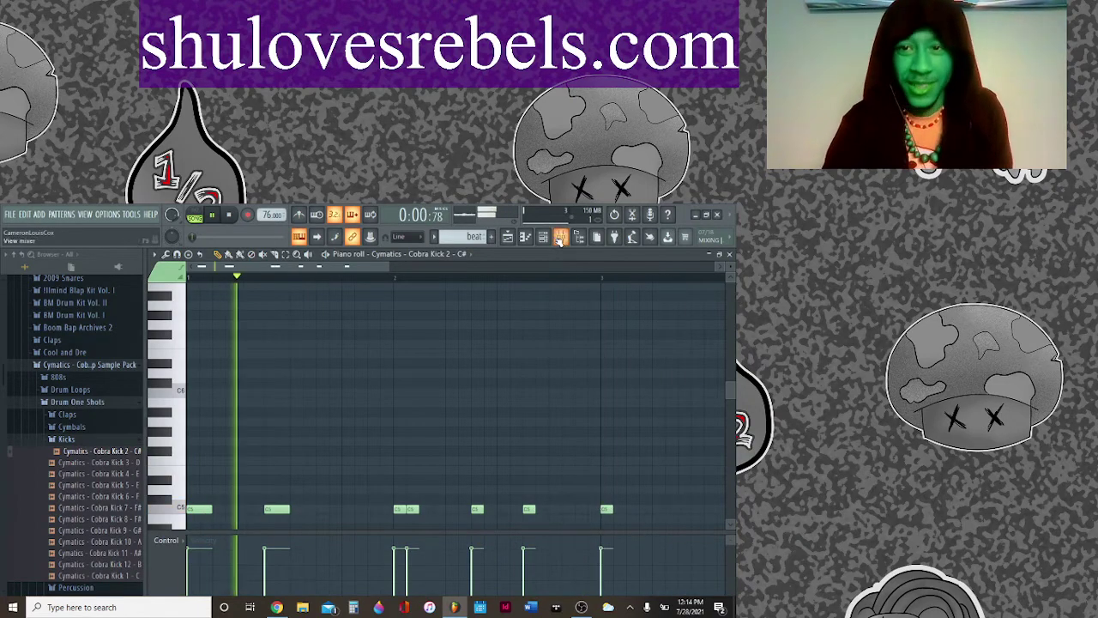
Step: Add one-step C5 kick notes on steps 7, 11 and 14 of bar 3 and on steps 1 and 2 of bar 4
key(F6)
click(436, 478)
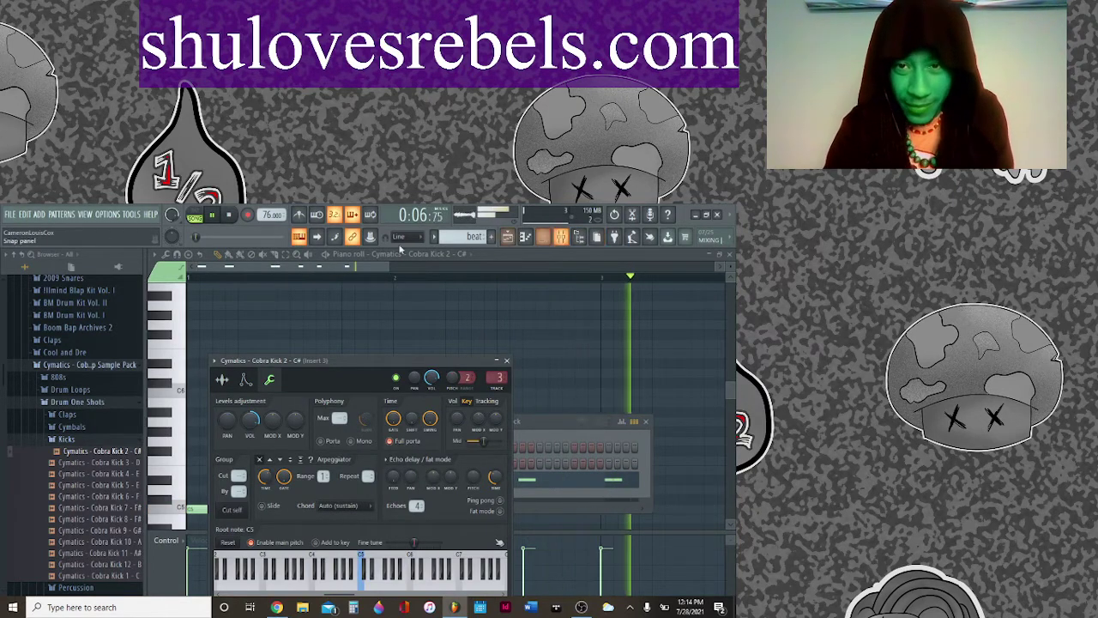
click(383, 268)
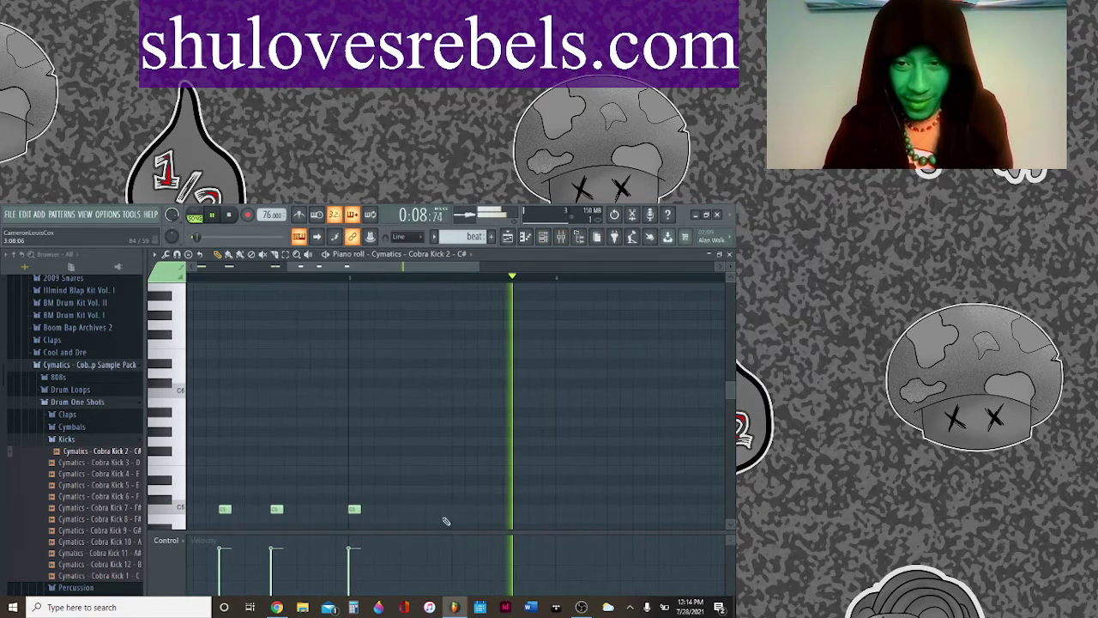
click(482, 509)
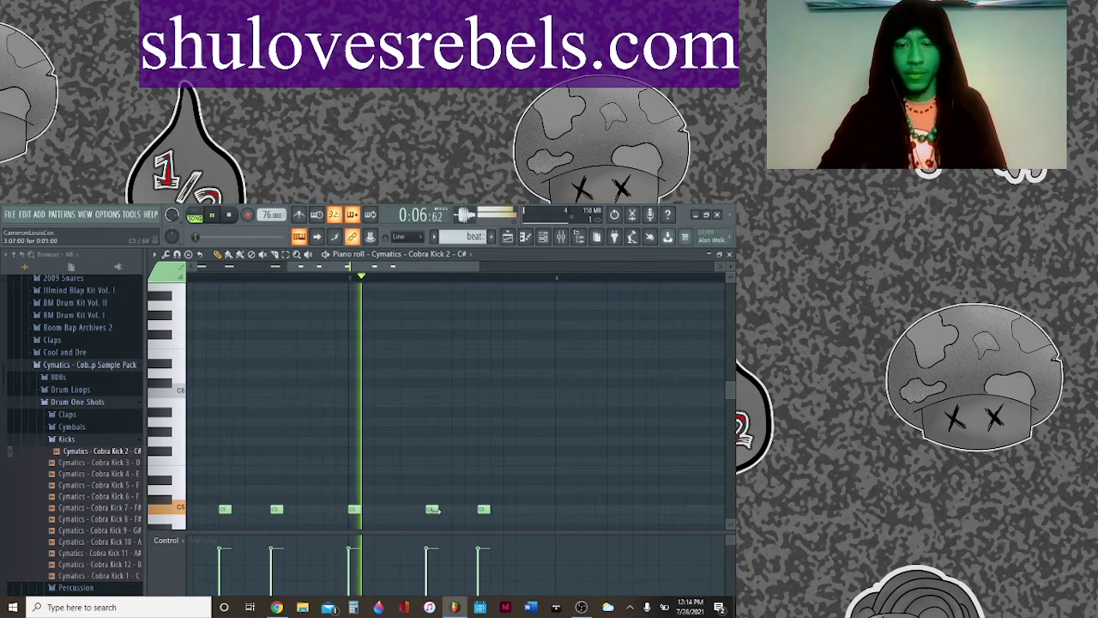
click(535, 509)
drag(535, 510, 522, 510)
click(559, 509)
click(573, 509)
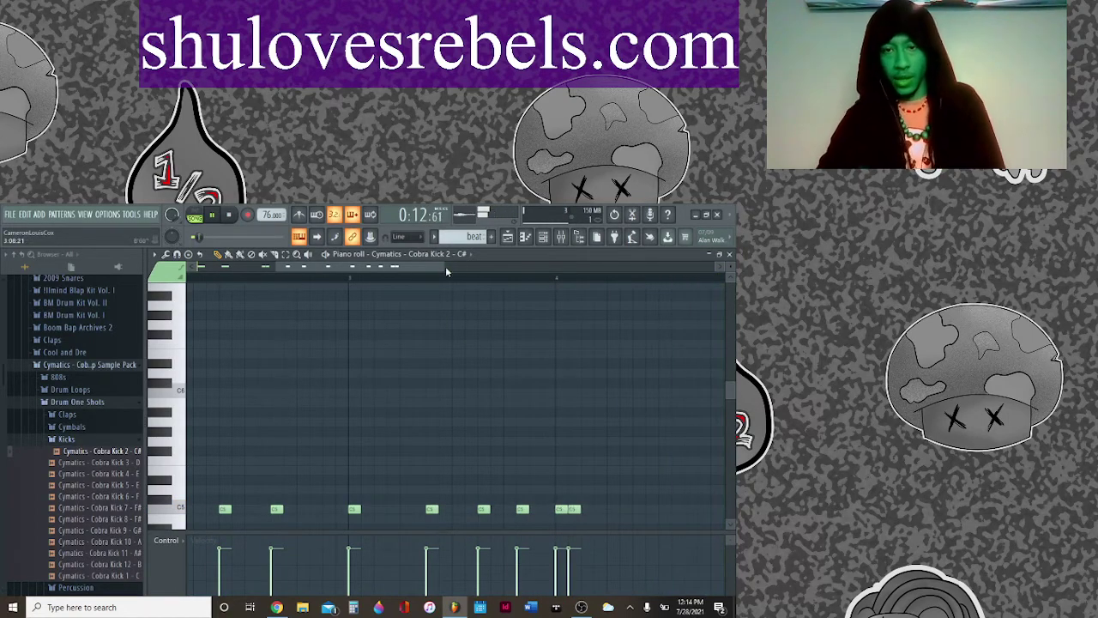
Step: Repeat the beat pattern clip along playlist Track 2 up to the end of the melody clips, and show the channel rack
key(F5)
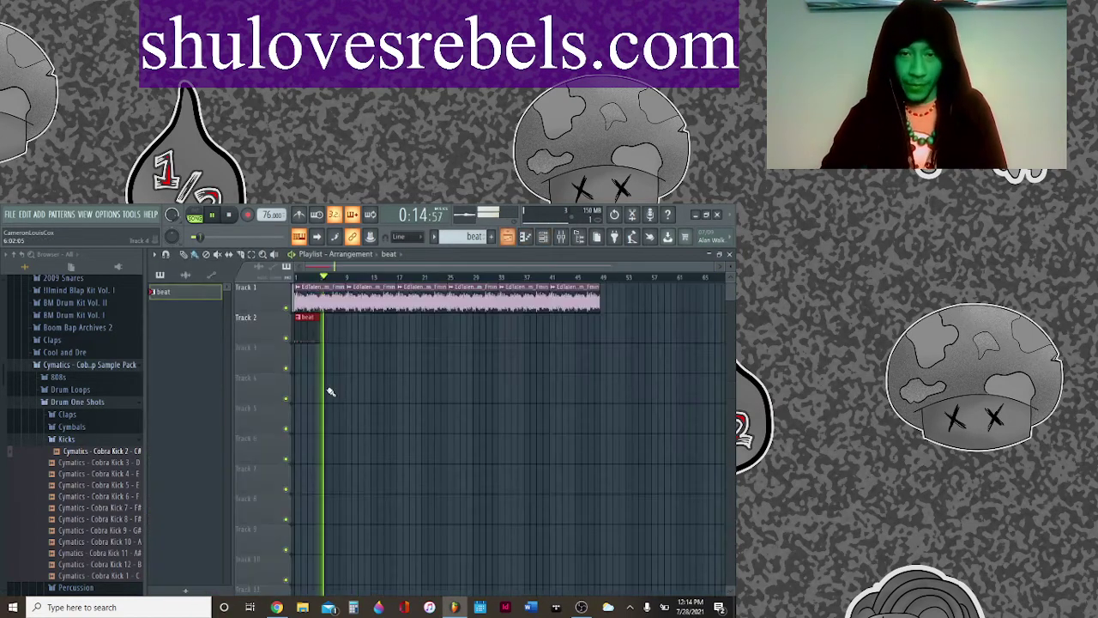
mouse_move(319, 319)
mouse_down()
mouse_move(588, 334)
mouse_move(586, 316)
mouse_up()
click(525, 236)
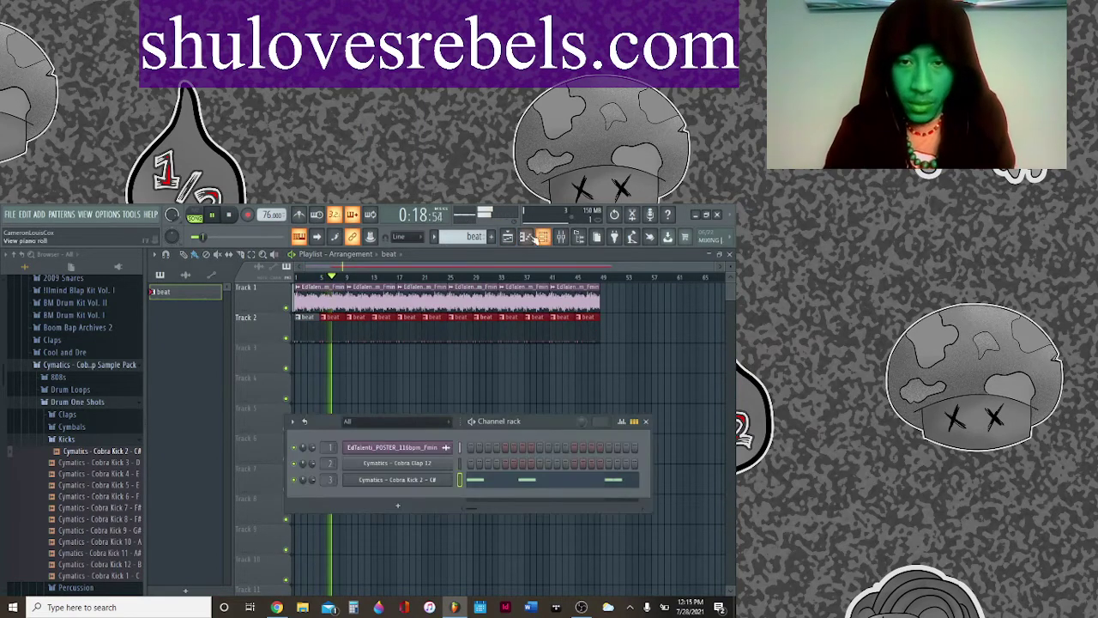
Step: Add C5 notes to the Cobra Kick 2 piano roll on steps 7, 11 and 16 of bar 4 and step 14 of bar 1
click(515, 479)
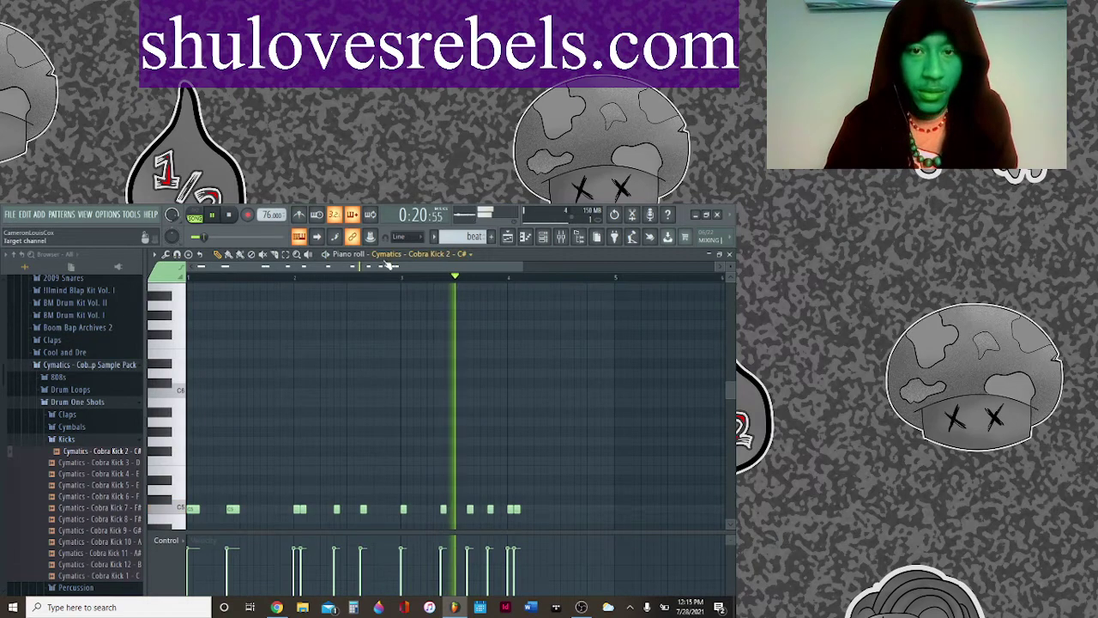
click(549, 510)
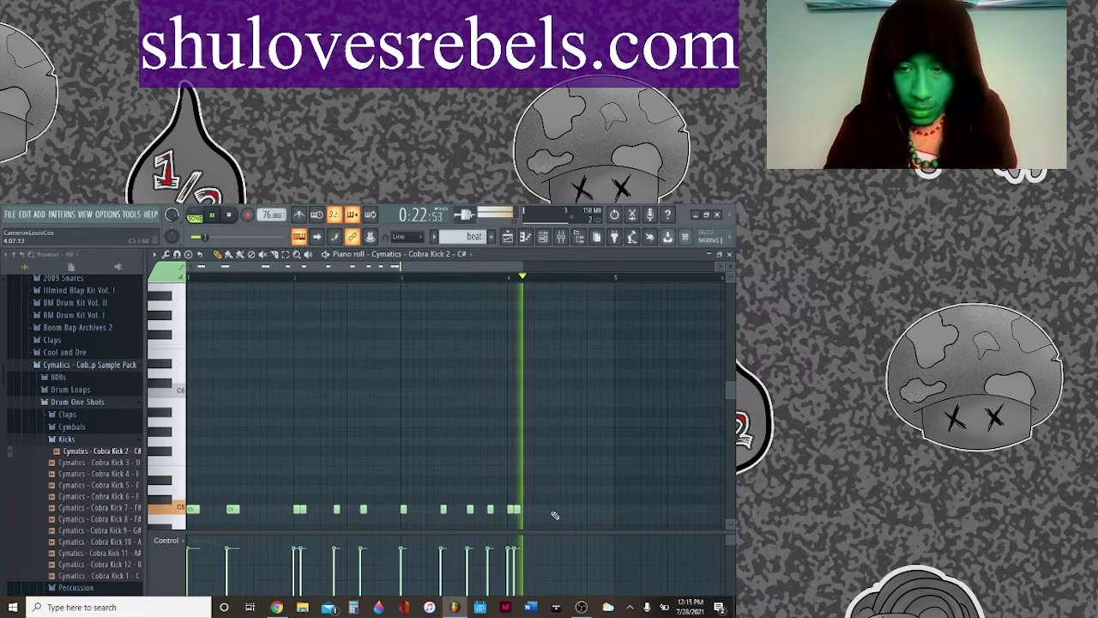
click(576, 510)
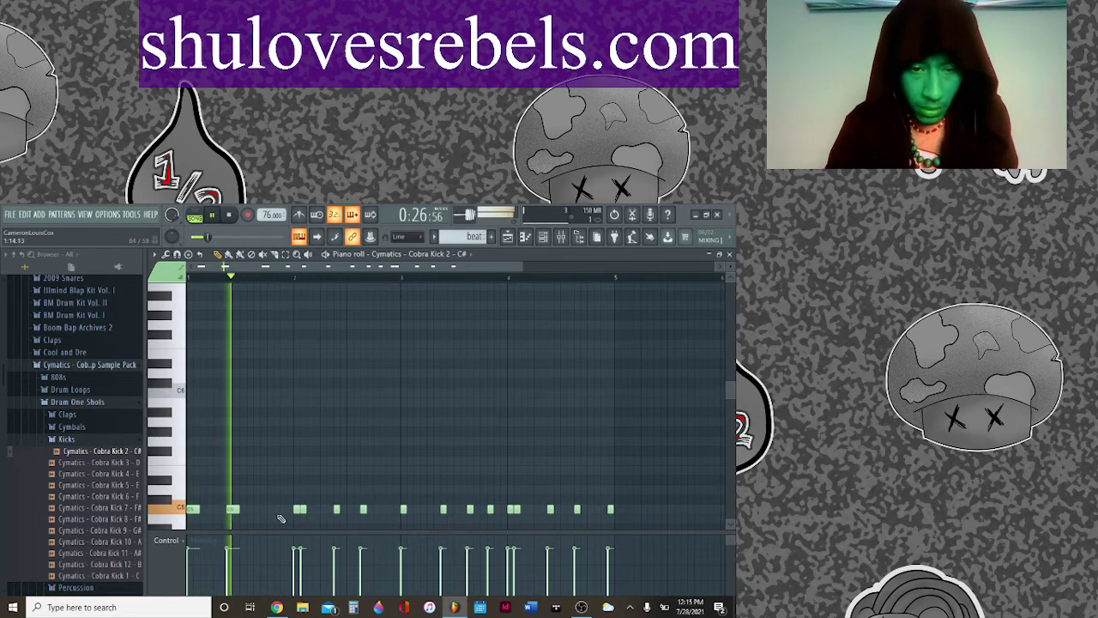
click(276, 510)
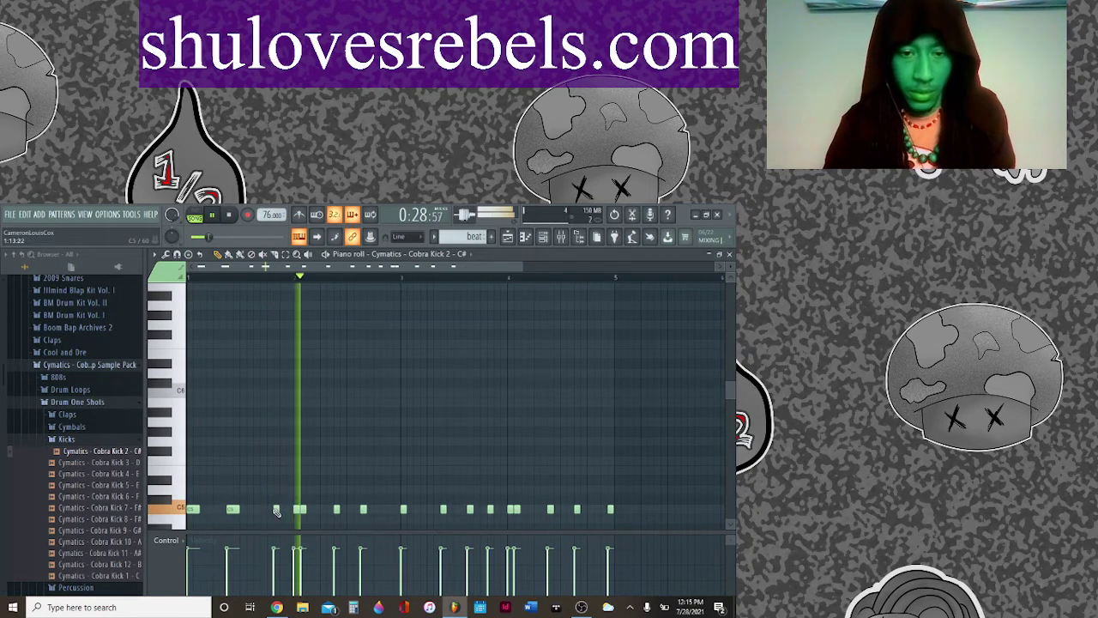
Step: Switch the piano roll to Cobra Clap 12 and place C5 notes on steps 5 and 13 of bar 1 and steps 5, 8 and 13 of bar 2
click(403, 253)
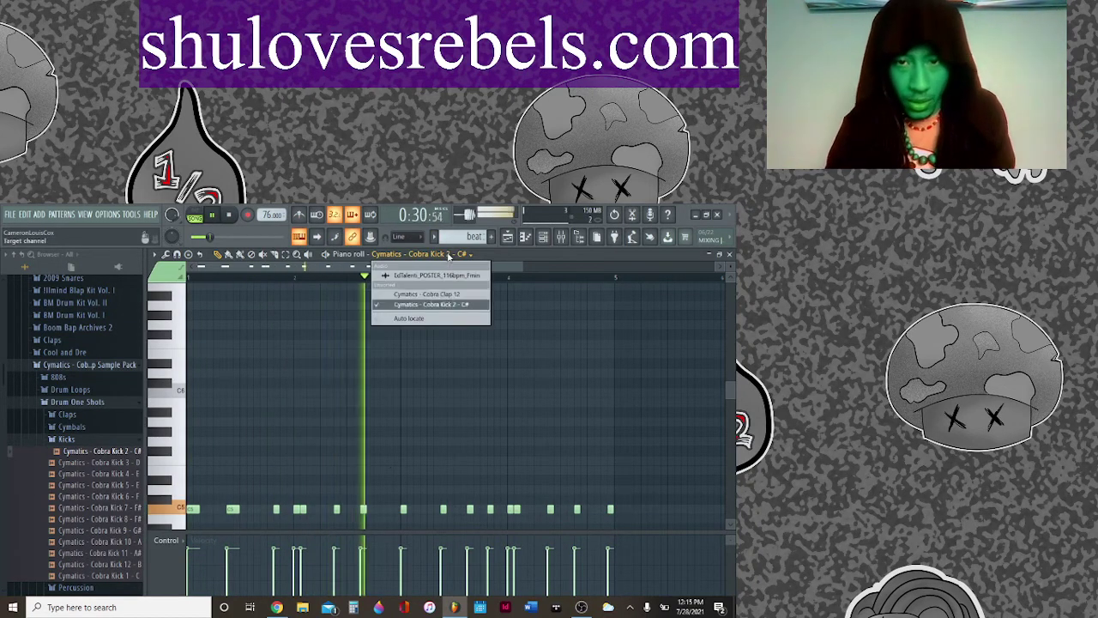
click(432, 294)
click(411, 254)
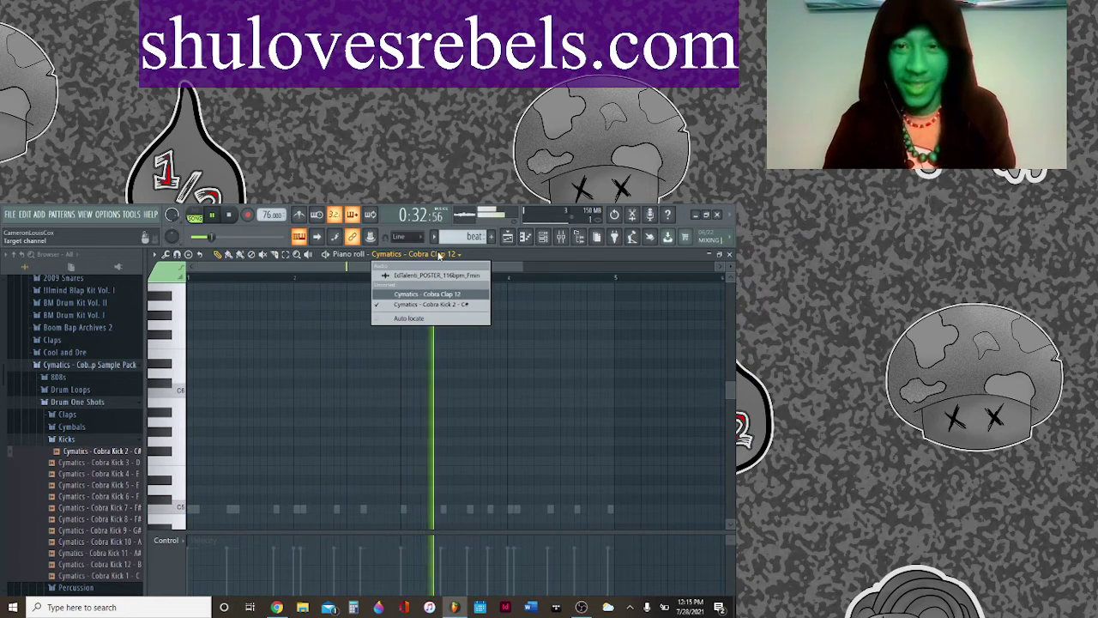
key(Escape)
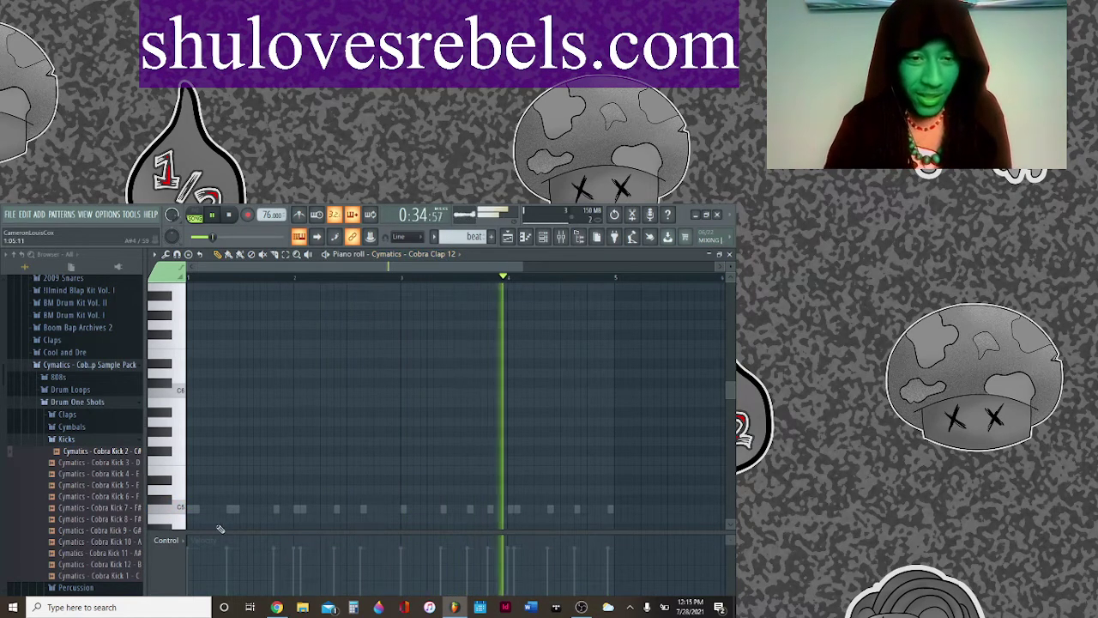
key(space)
click(217, 510)
click(269, 510)
click(322, 510)
click(341, 510)
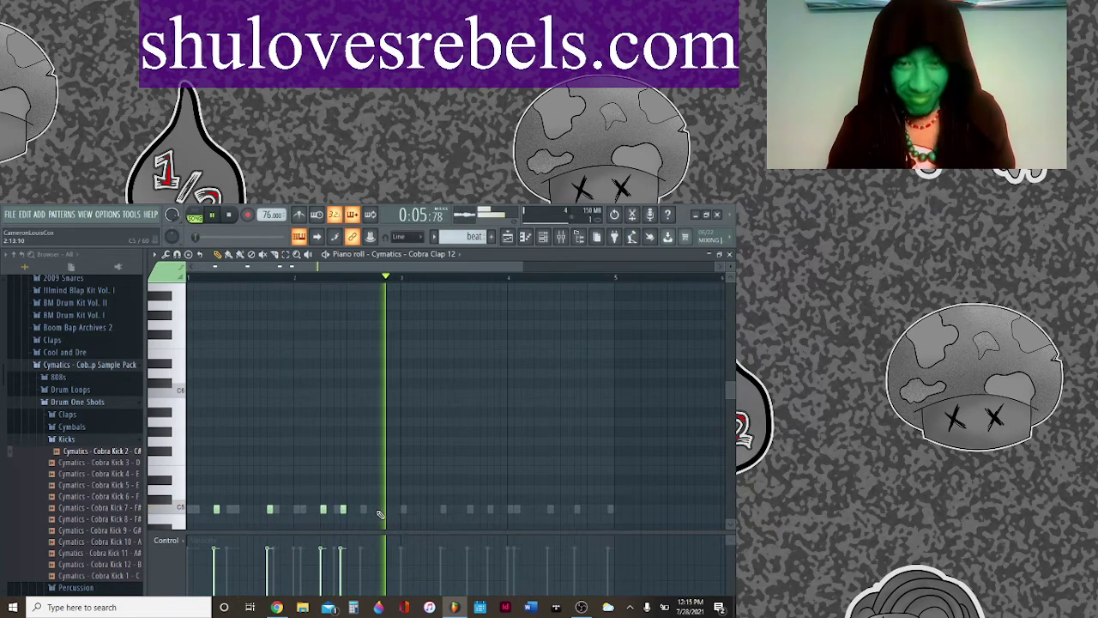
click(376, 510)
Step: Place C5 clap notes on steps 5 and 13 of bar 3 and steps 5, 8, 13 and 15 of bar 4
click(429, 510)
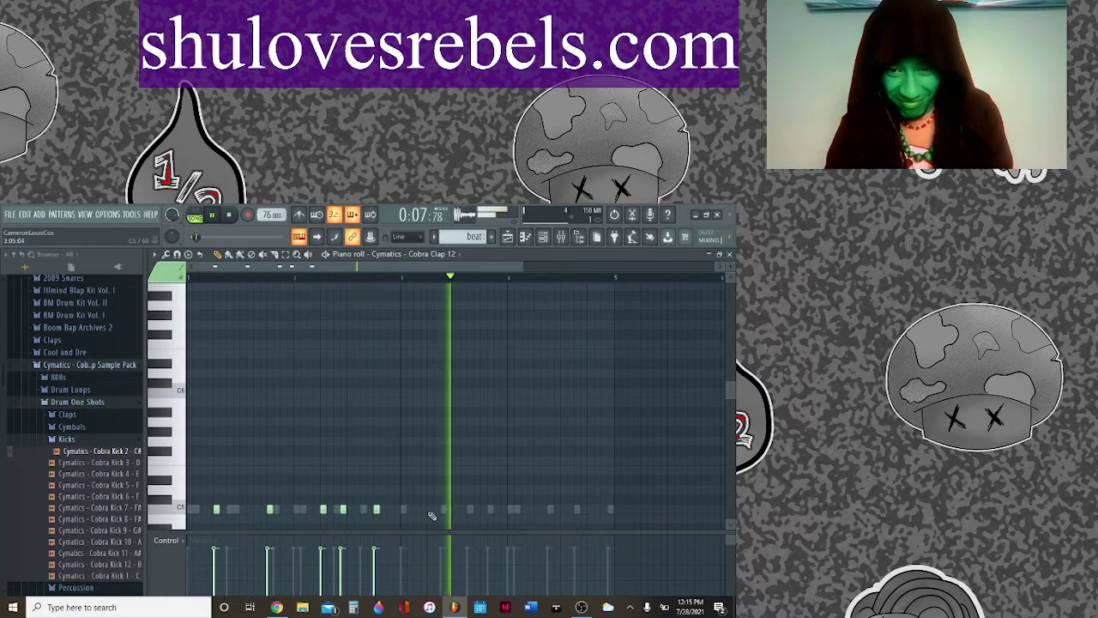
click(483, 510)
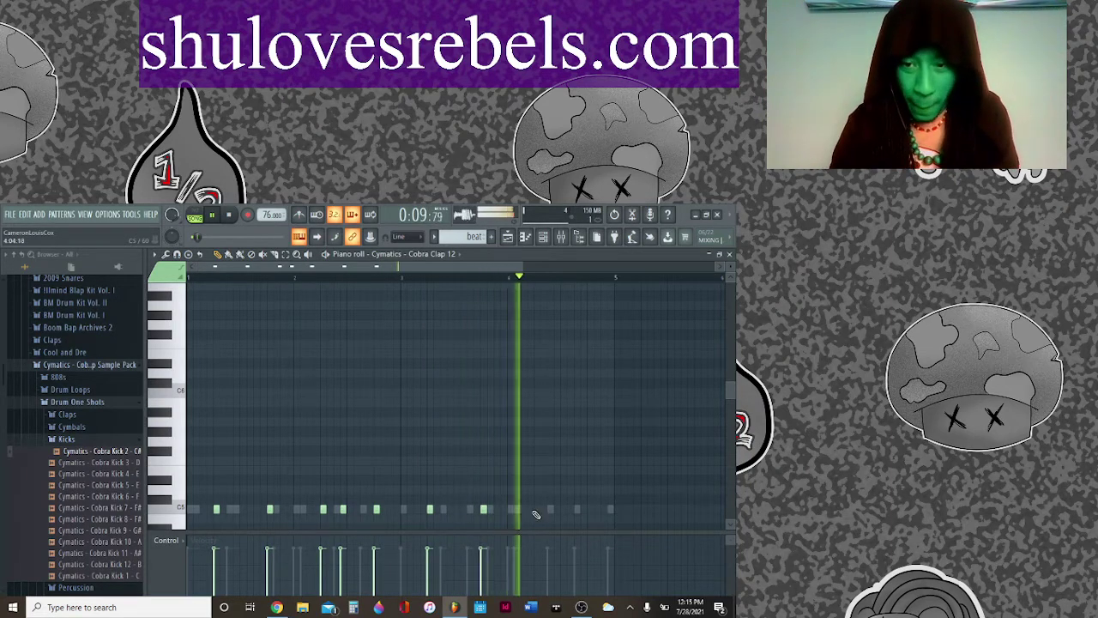
click(536, 510)
click(556, 510)
click(596, 510)
click(605, 510)
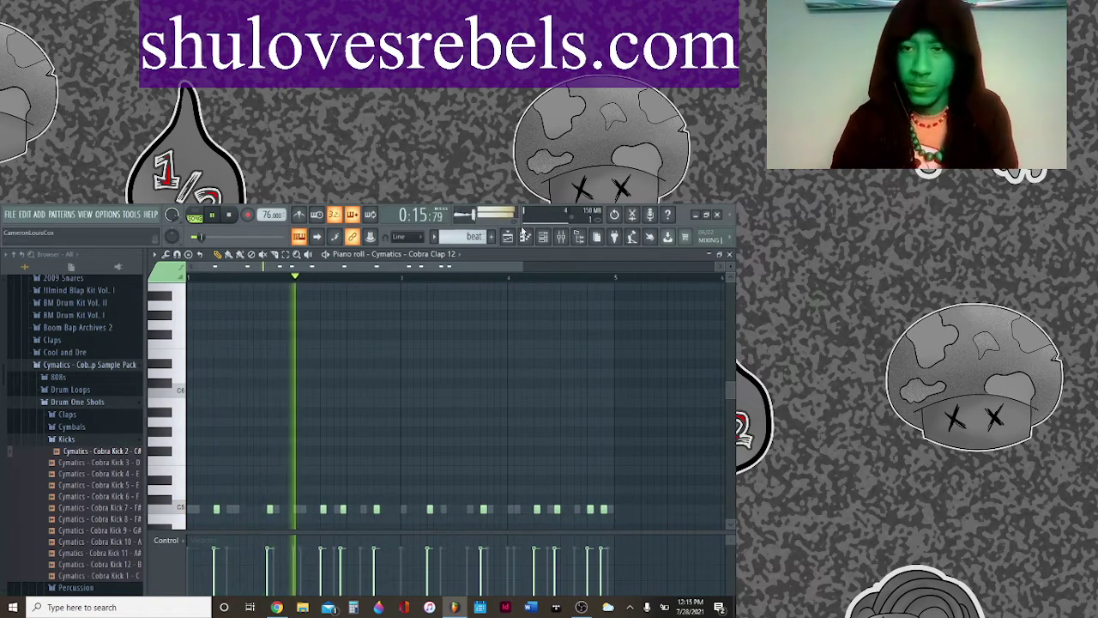
Step: Examine the mixer levels and the channel settings of Cobra Clap 12 and Cobra Kick 2 during playback
click(559, 238)
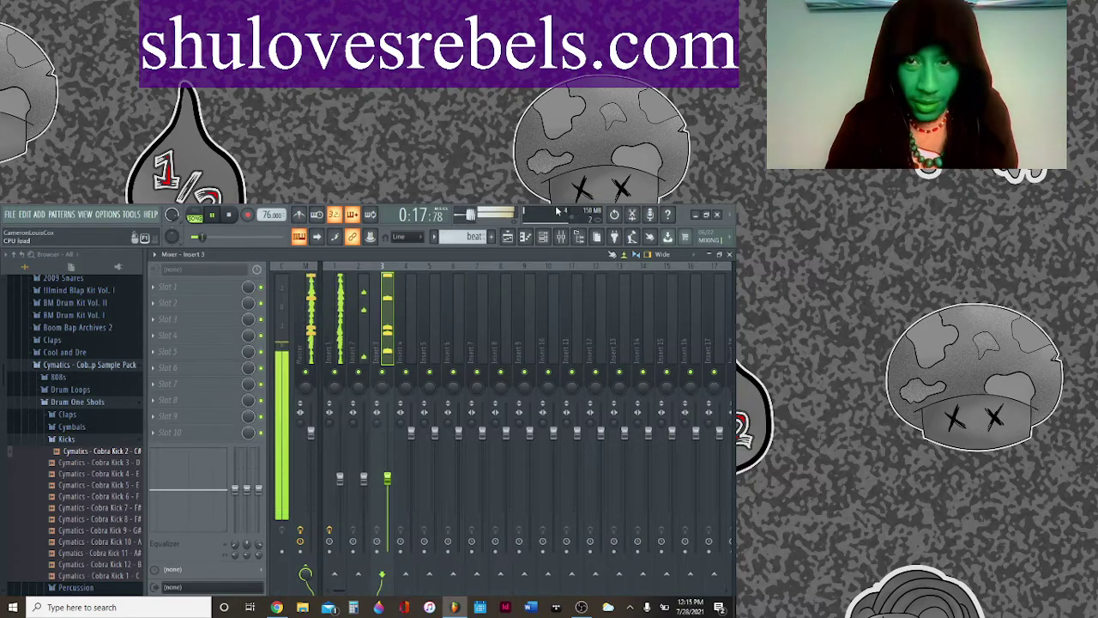
click(555, 240)
click(395, 446)
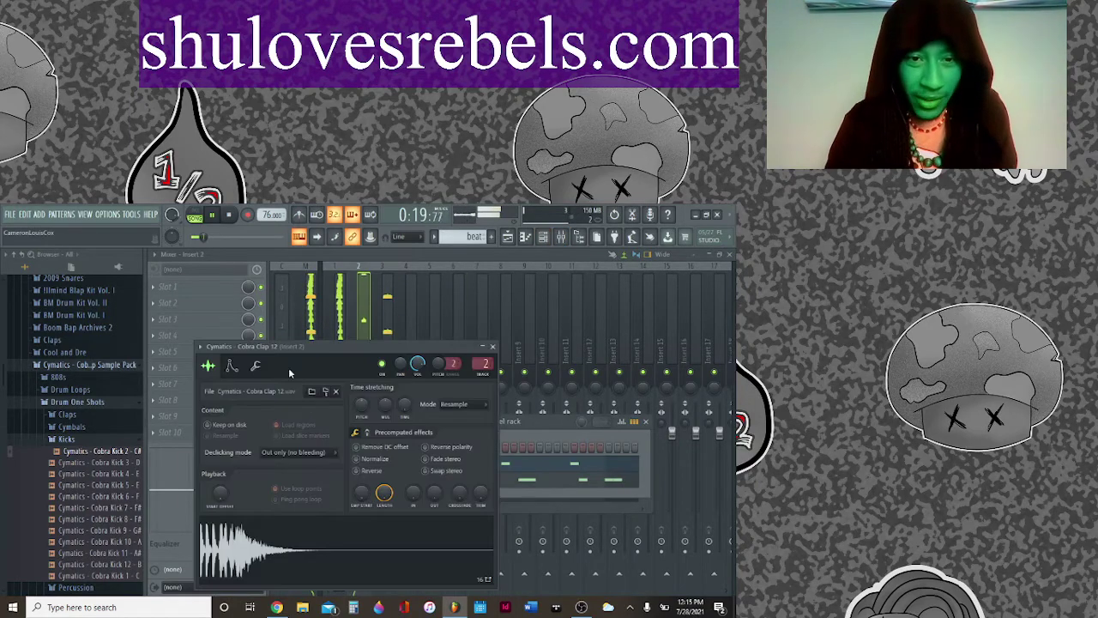
click(256, 367)
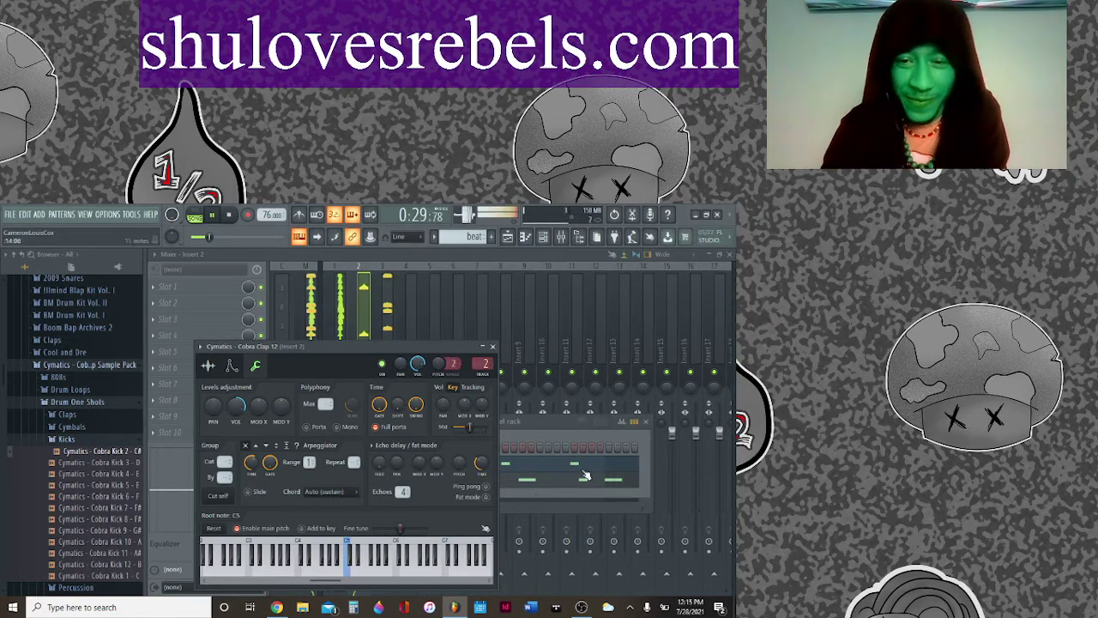
click(350, 448)
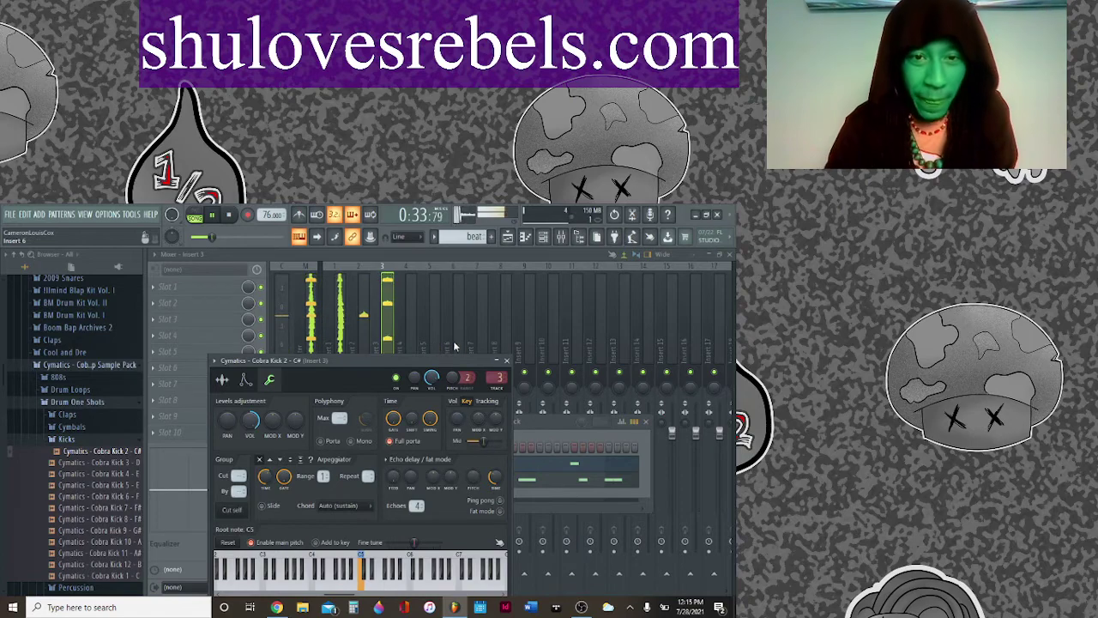
click(502, 360)
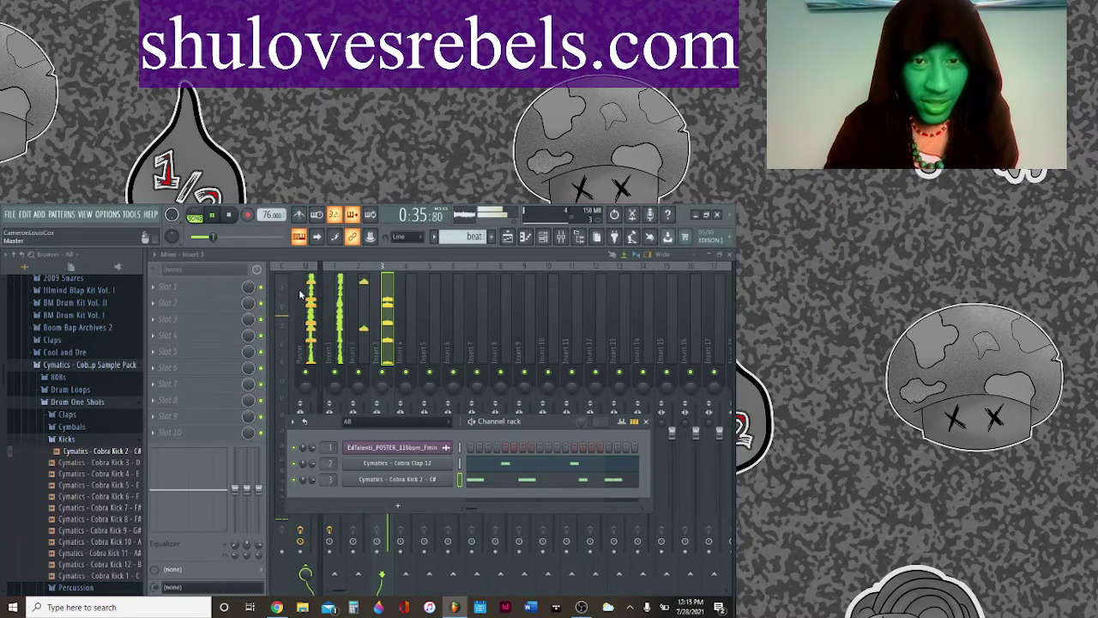
Step: Select the Master mixer track and lower the clap's Insert 2 fader slightly below the Insert 1 and Insert 3 faders
click(309, 326)
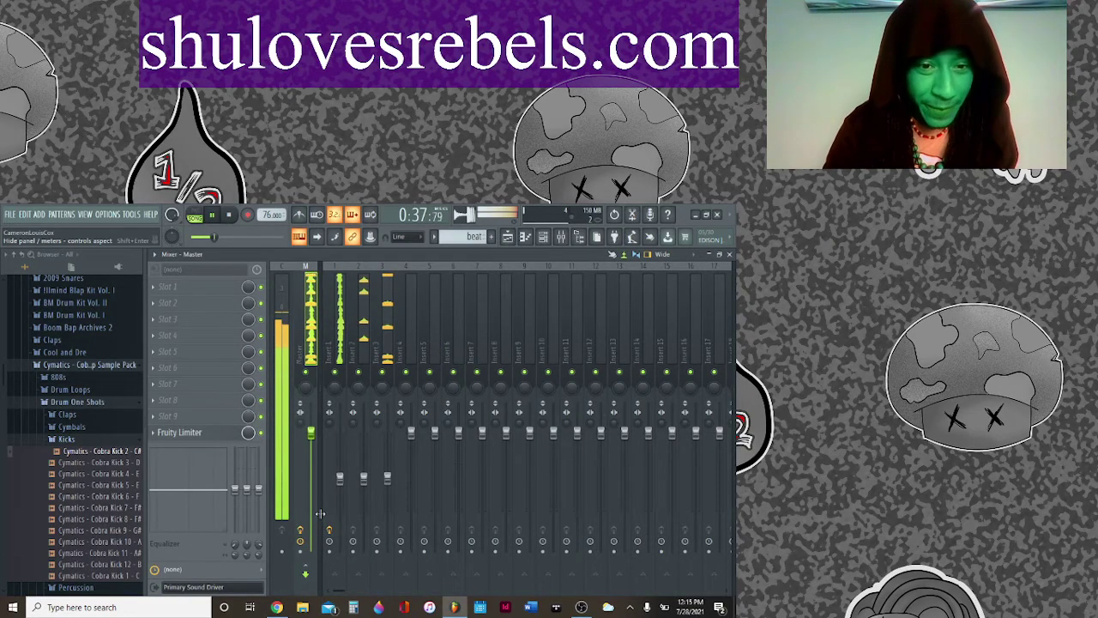
drag(371, 488, 364, 491)
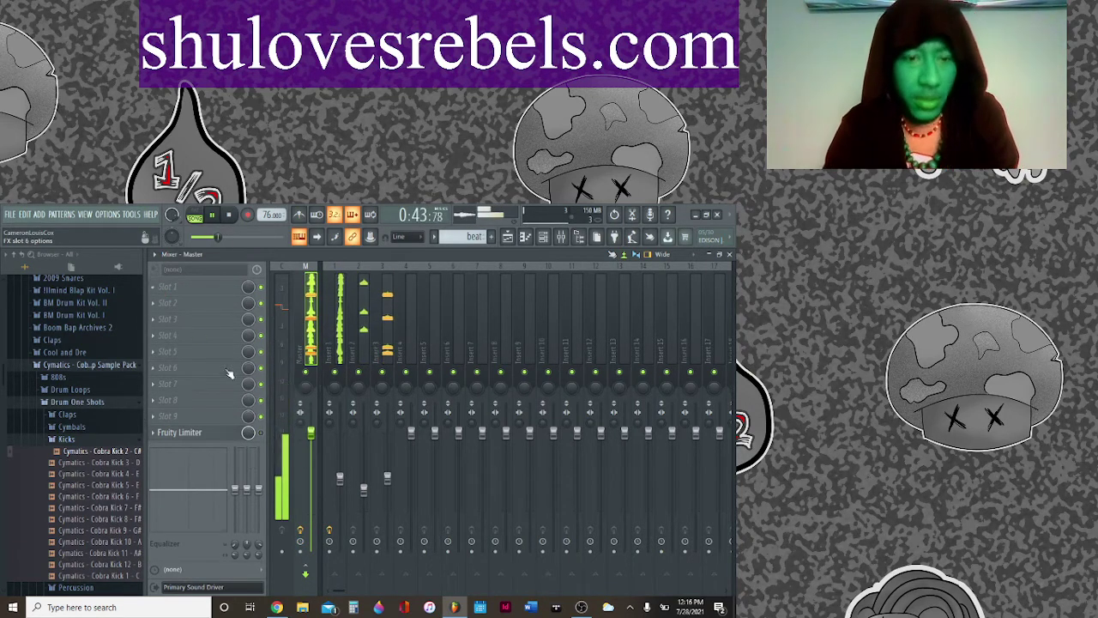
Step: Load Fruity soft clipper into slot 1 of the Master mixer track and move its window aside
click(157, 288)
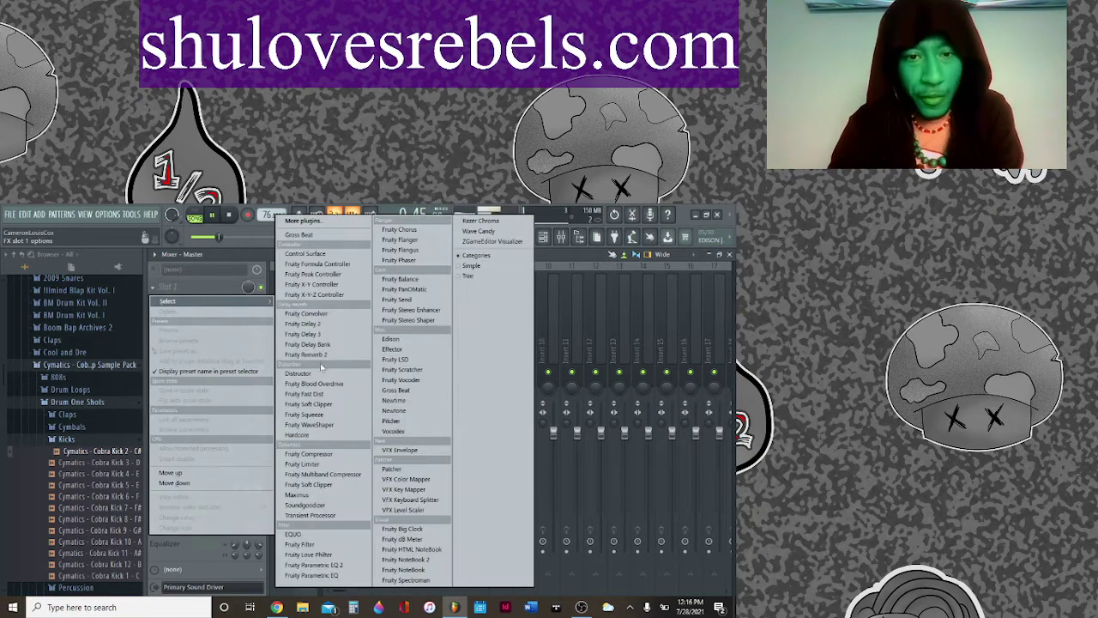
click(308, 404)
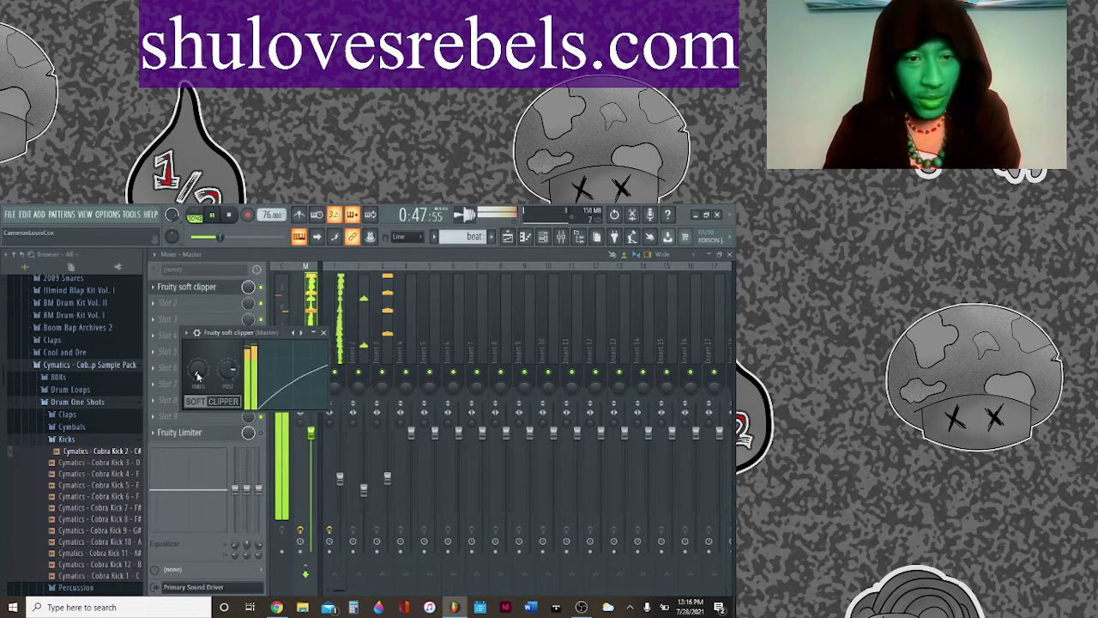
drag(258, 332, 386, 361)
scroll(386, 398, up, 1)
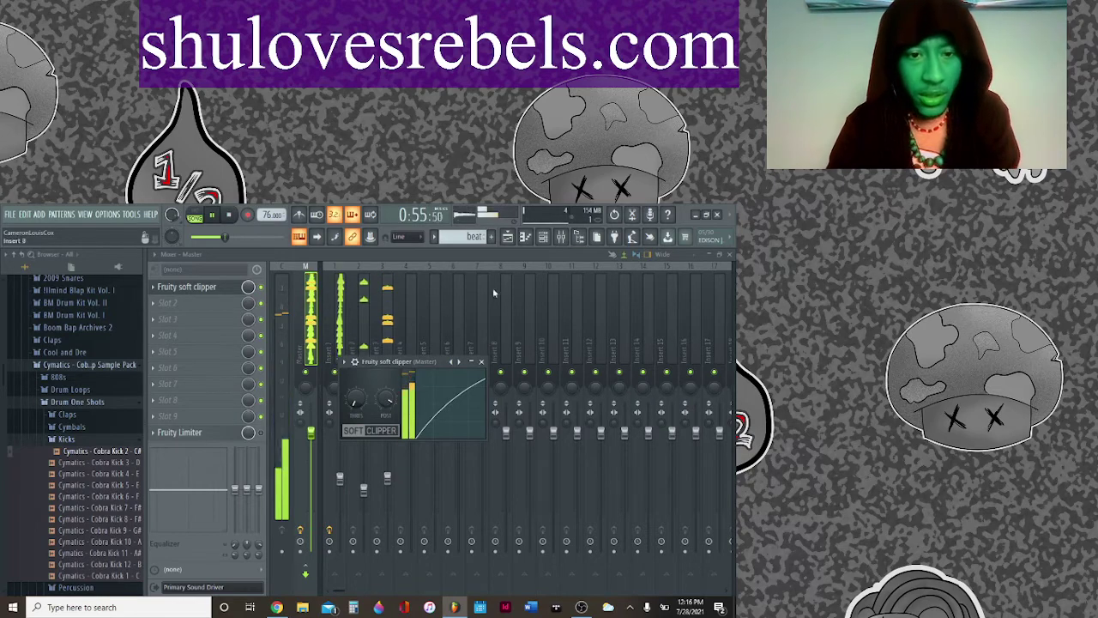
Step: Start a new pattern, audition the Cymatics Cobra Hihat Loops and place Loop 3 (140 BPM) at the start of Track 3 in the playlist
click(493, 237)
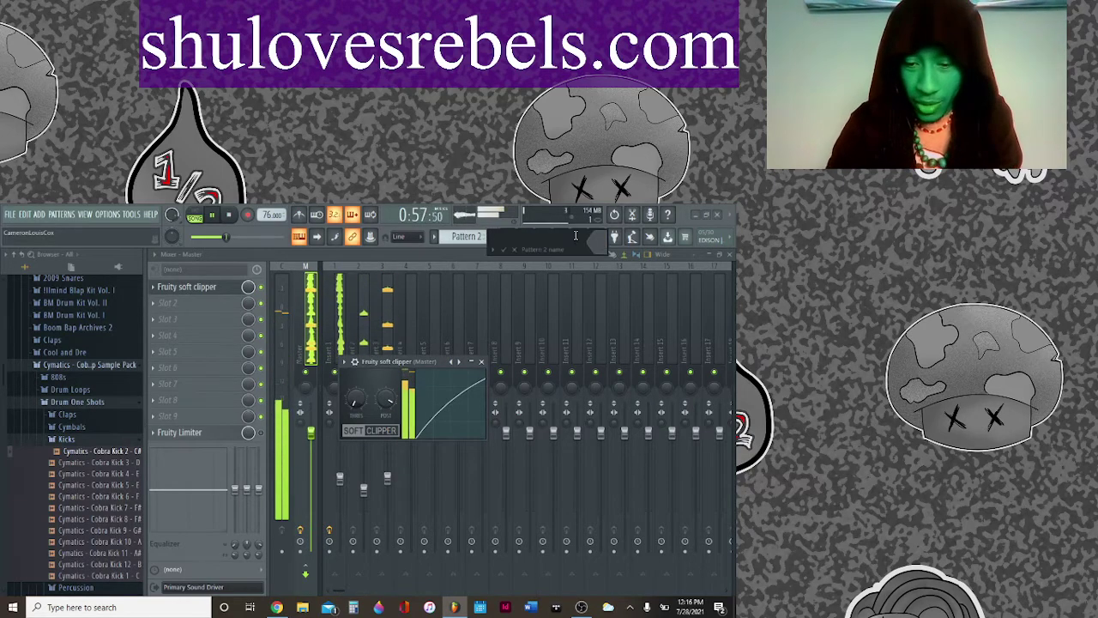
click(507, 237)
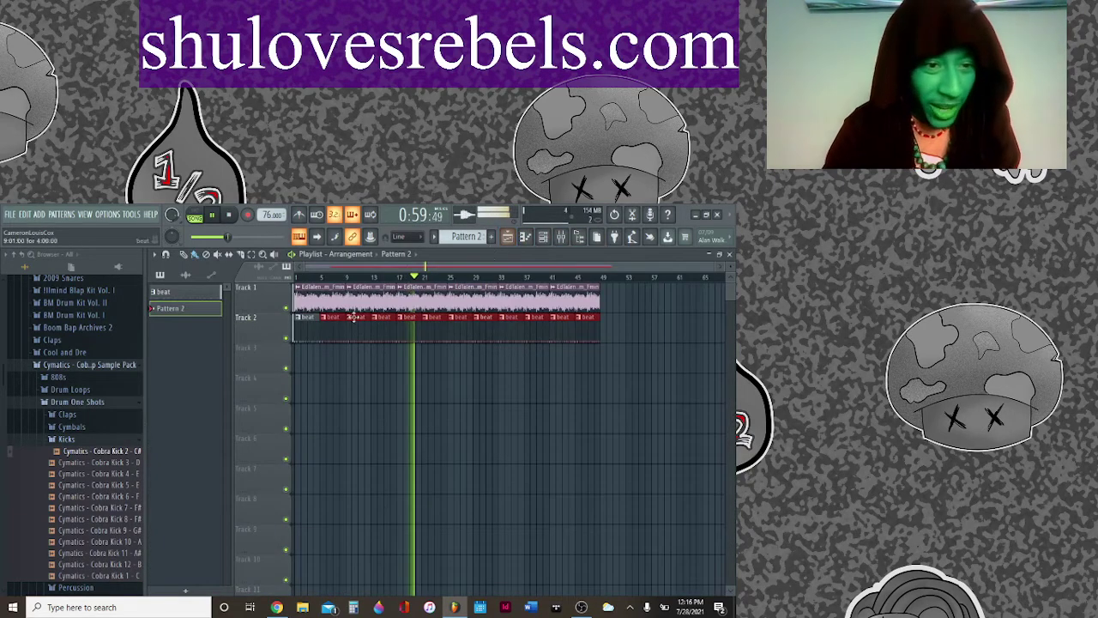
click(69, 437)
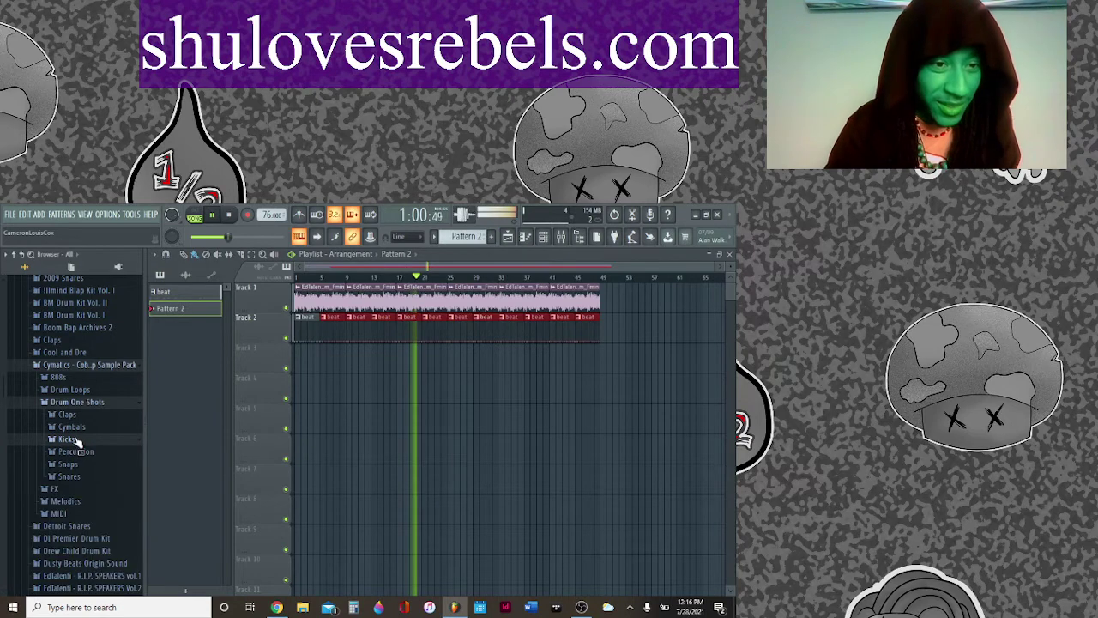
click(71, 389)
click(77, 414)
click(81, 427)
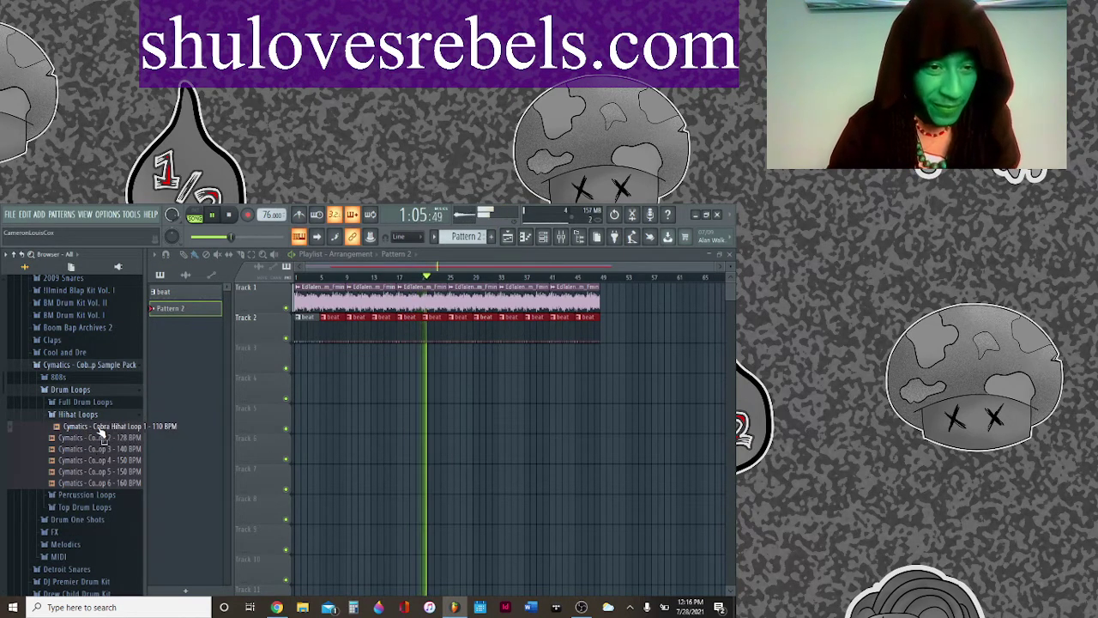
click(102, 437)
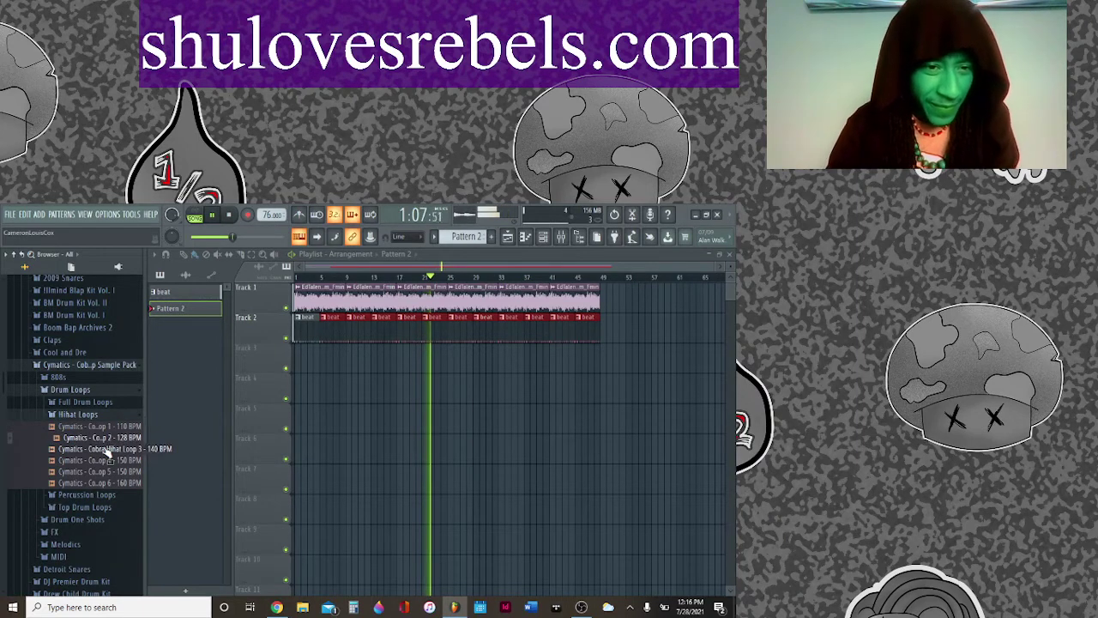
click(106, 452)
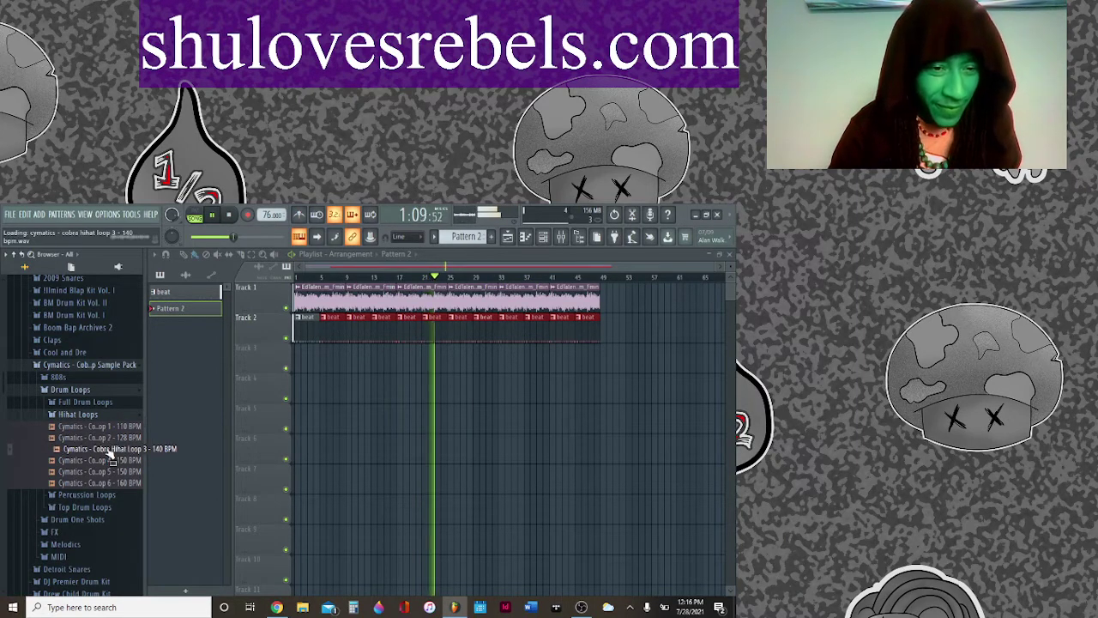
drag(109, 453, 300, 362)
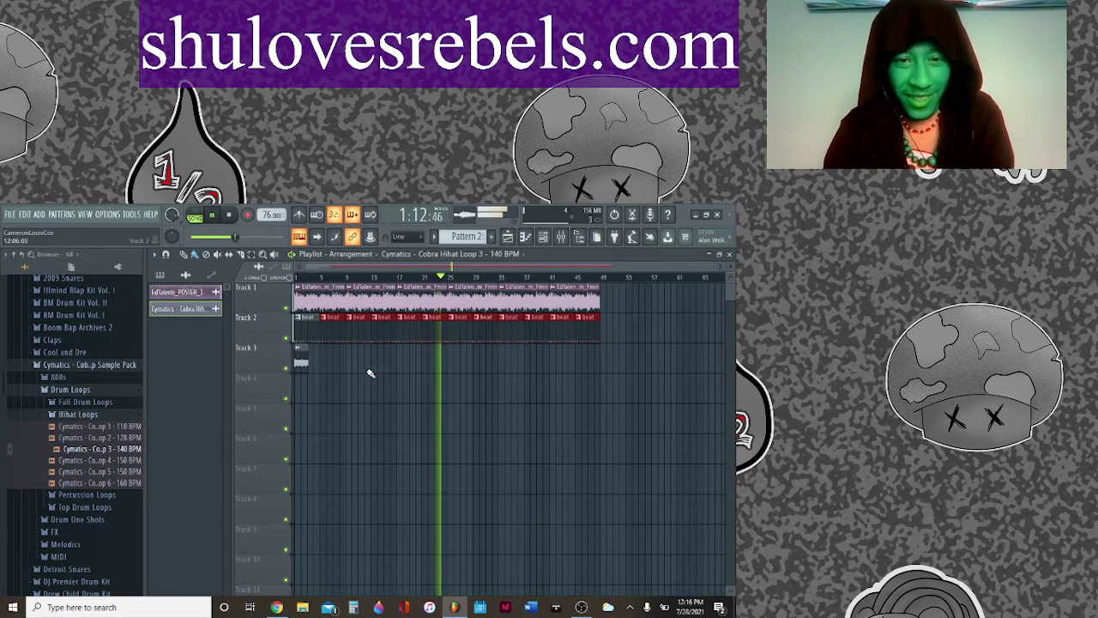
Step: Route the Cobra Hihat Loop 3 channel to mixer track 4 and show all channel groups in the channel rack
click(531, 239)
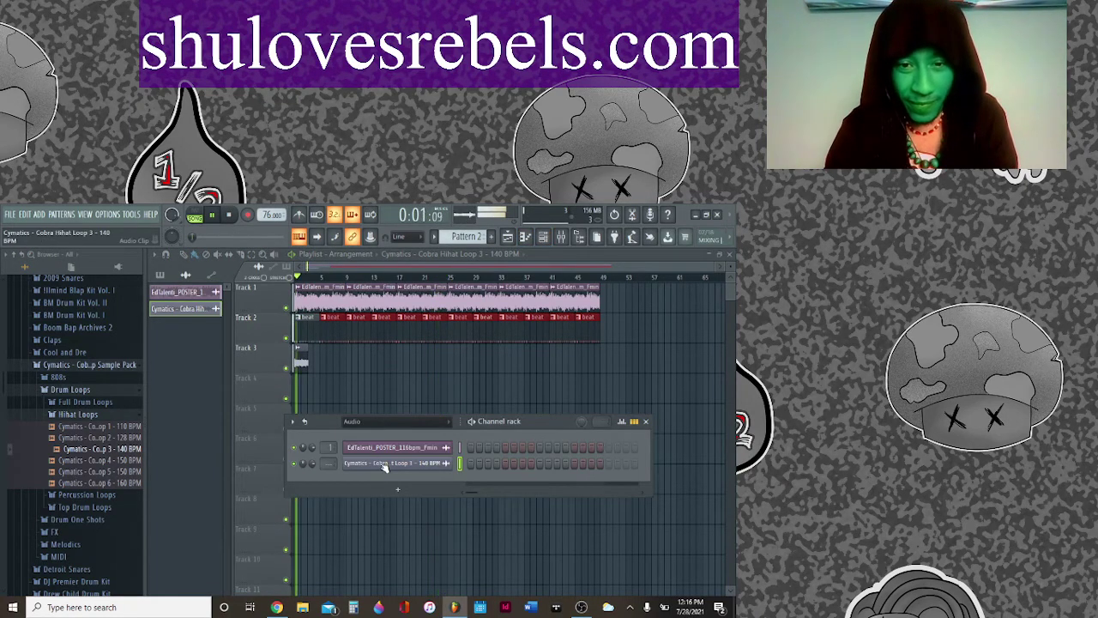
click(383, 464)
click(520, 375)
key(space)
click(387, 426)
click(369, 432)
key(F4)
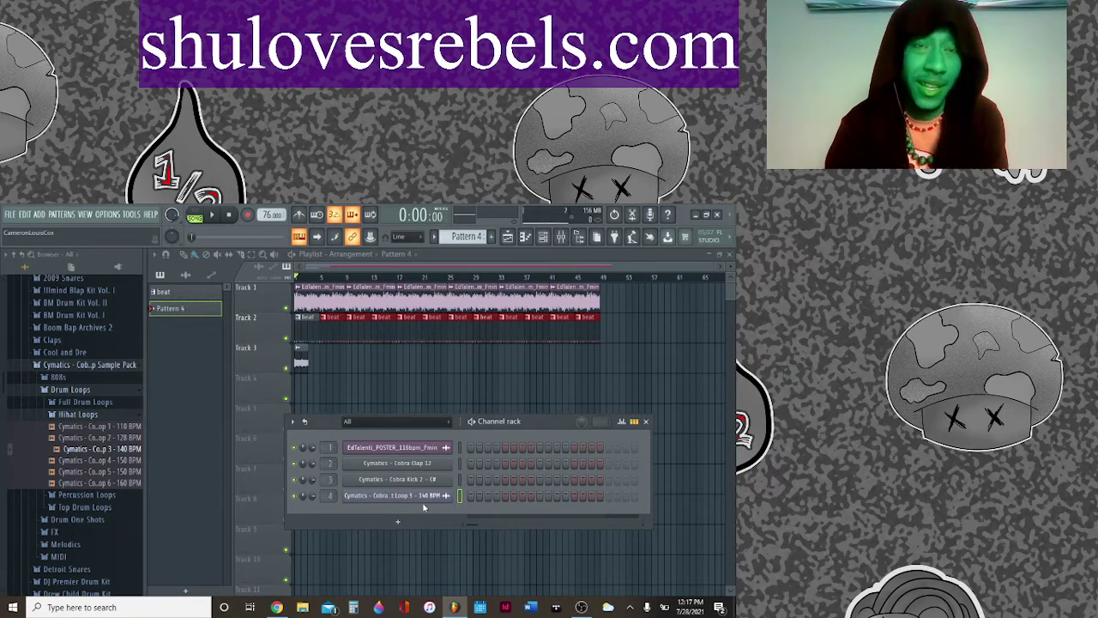
Step: Enable Remove DC offset, Normalize and Reverse polarity for Cobra Hihat Loop 3 and set its time stretch to 2:00:00
click(385, 499)
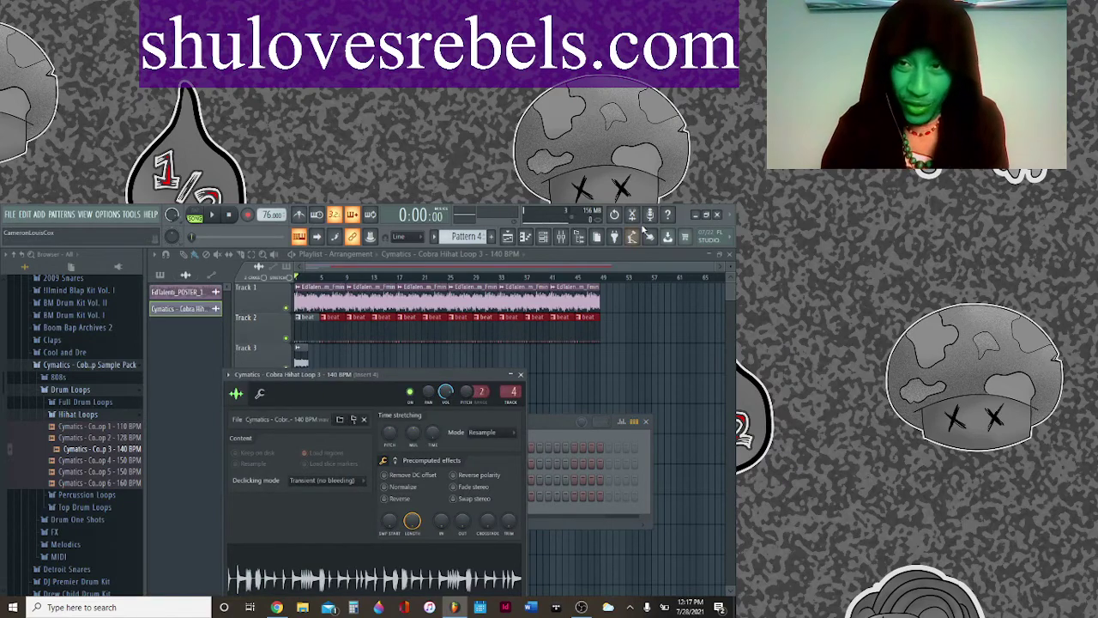
click(416, 487)
click(457, 477)
drag(275, 378, 462, 382)
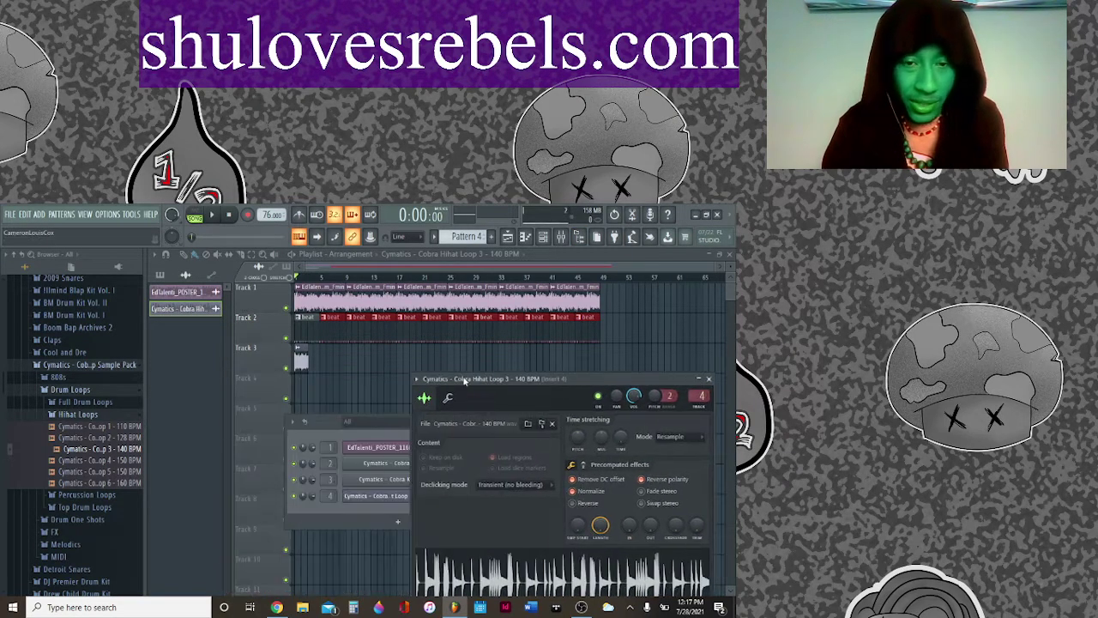
click(444, 399)
click(425, 398)
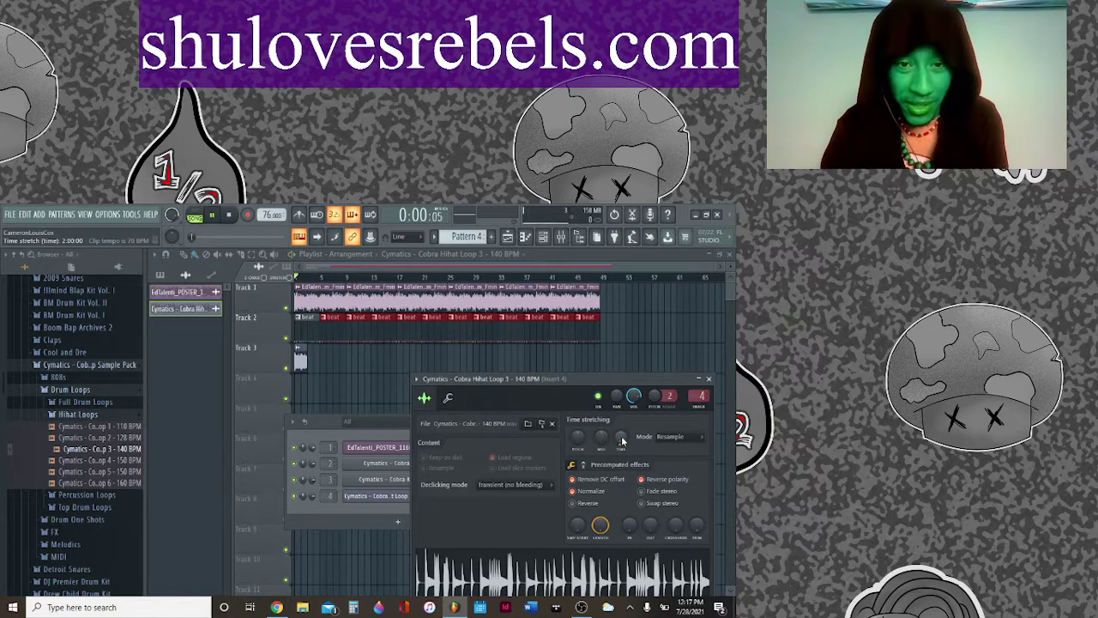
key(space)
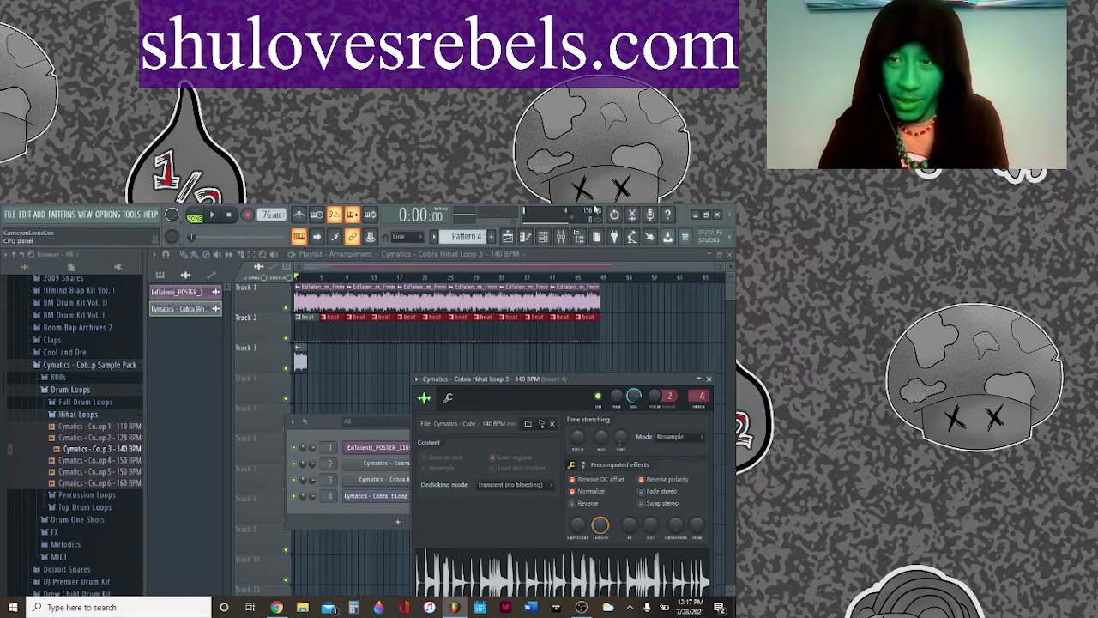
Step: Lower the hi-hat loop's Insert 4 fader to about the level of the Insert 2 fader
click(562, 239)
drag(411, 432, 411, 481)
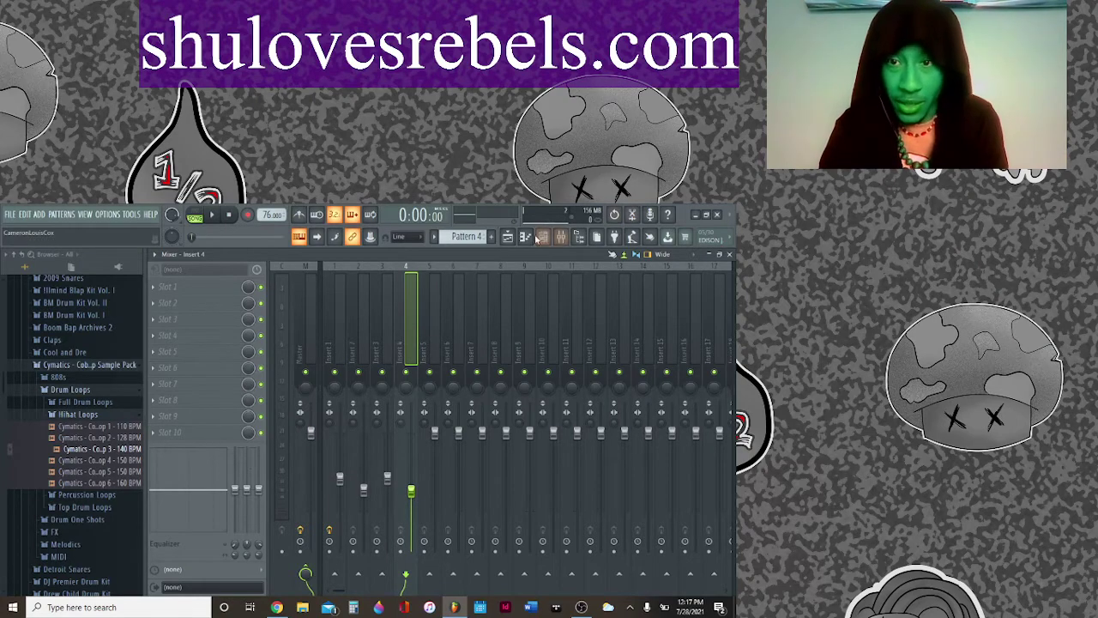
click(546, 237)
click(561, 238)
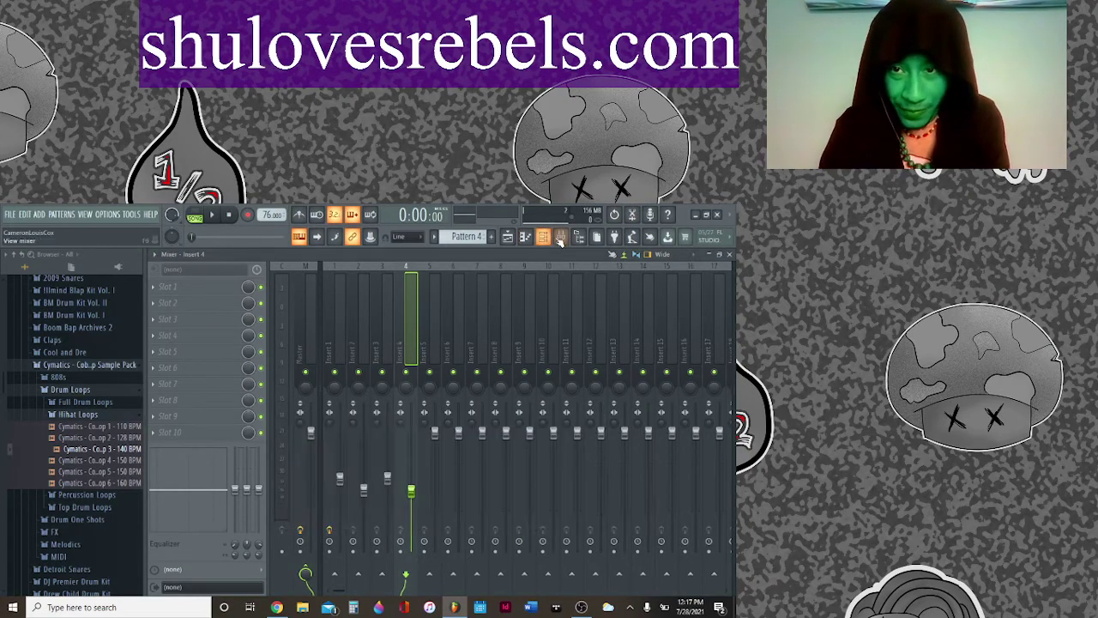
Step: Repeat the hi-hat loop along Track 3 up to bar 49 and remove the beat and hi-hat clips from bars 1 to 8
click(510, 239)
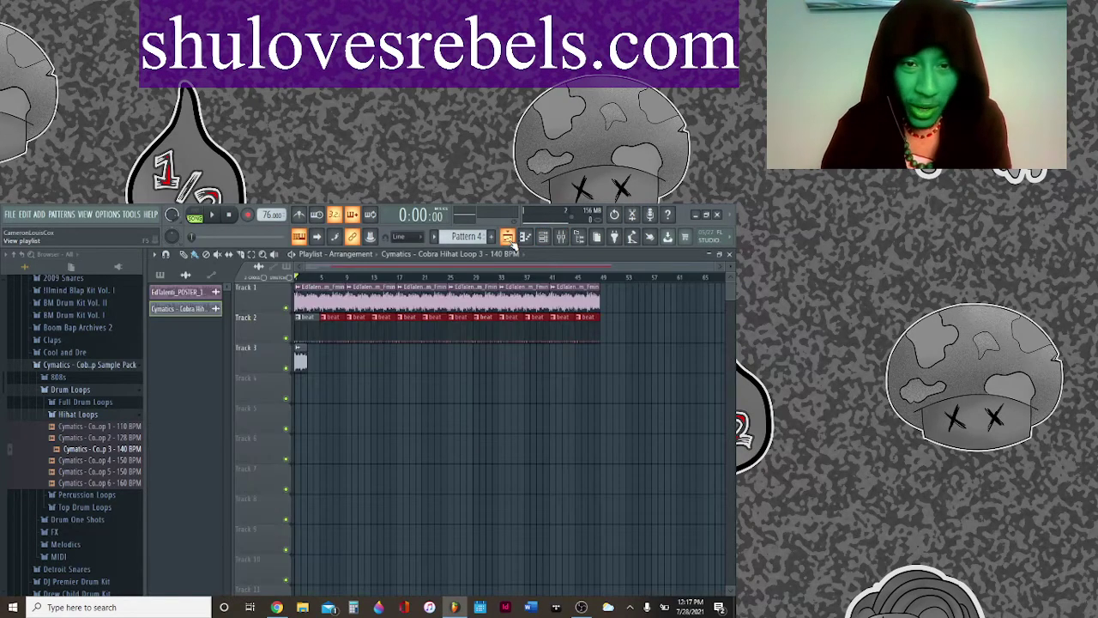
click(302, 357)
drag(314, 364, 589, 364)
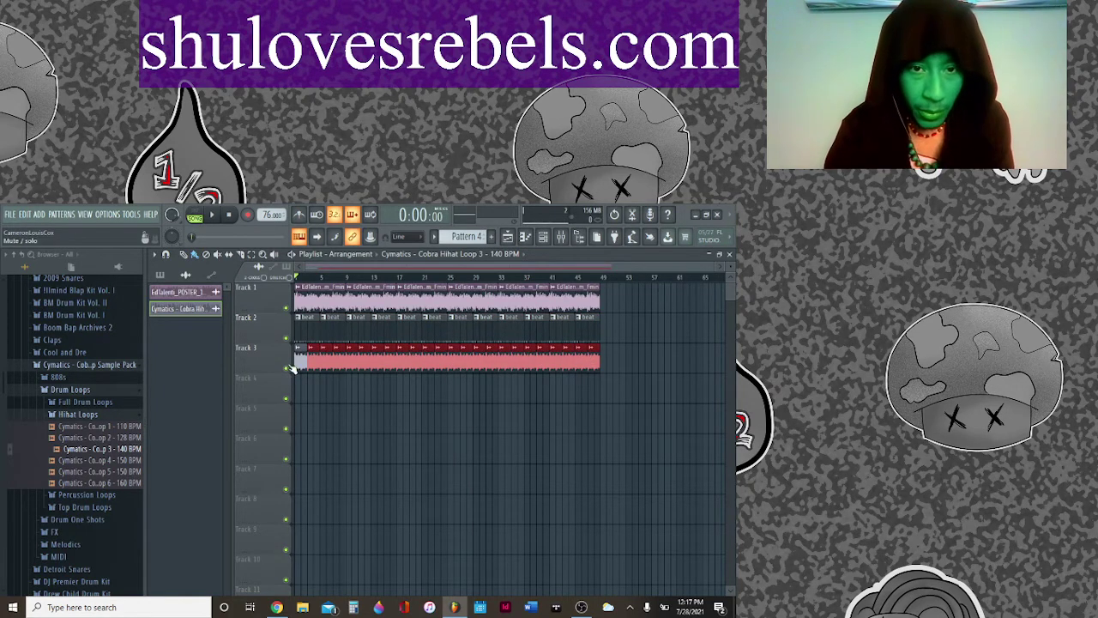
right_click(330, 335)
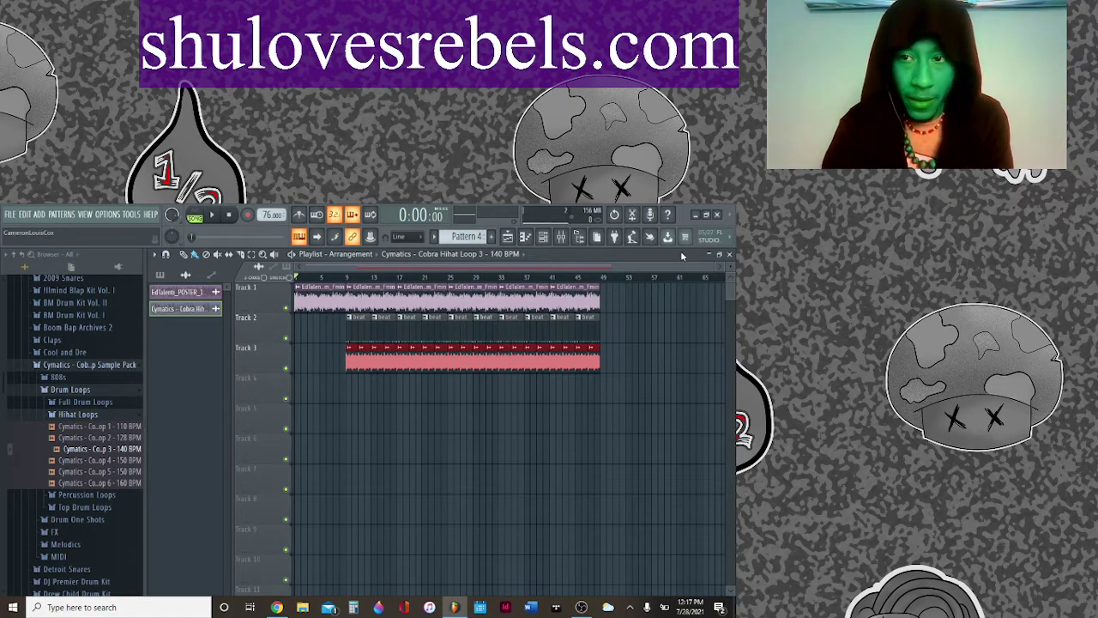
drag(712, 265, 622, 271)
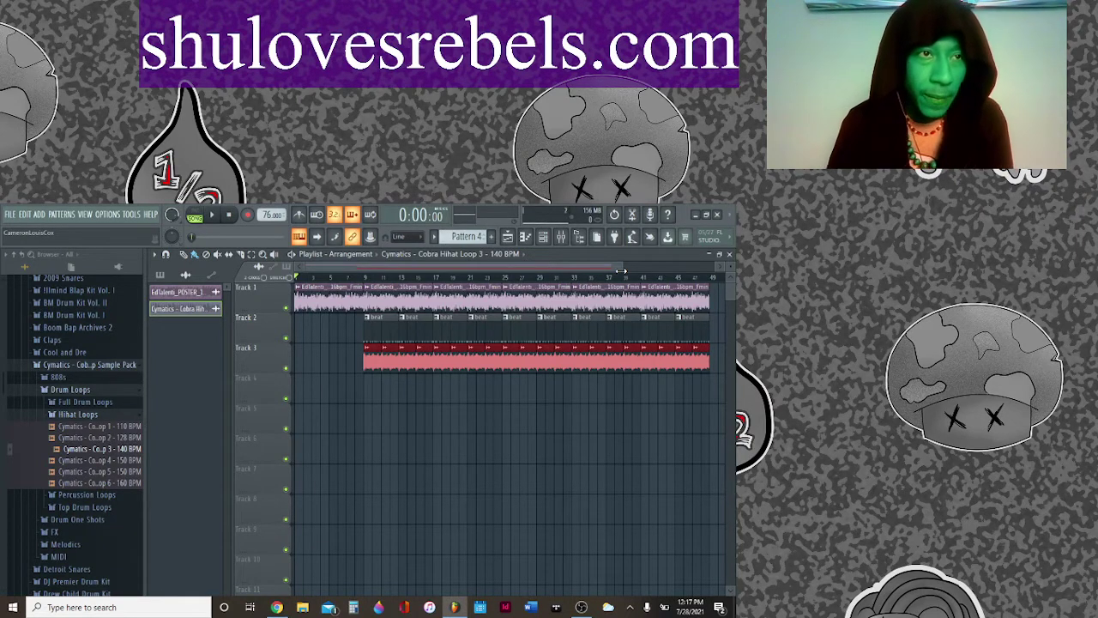
drag(624, 267, 567, 266)
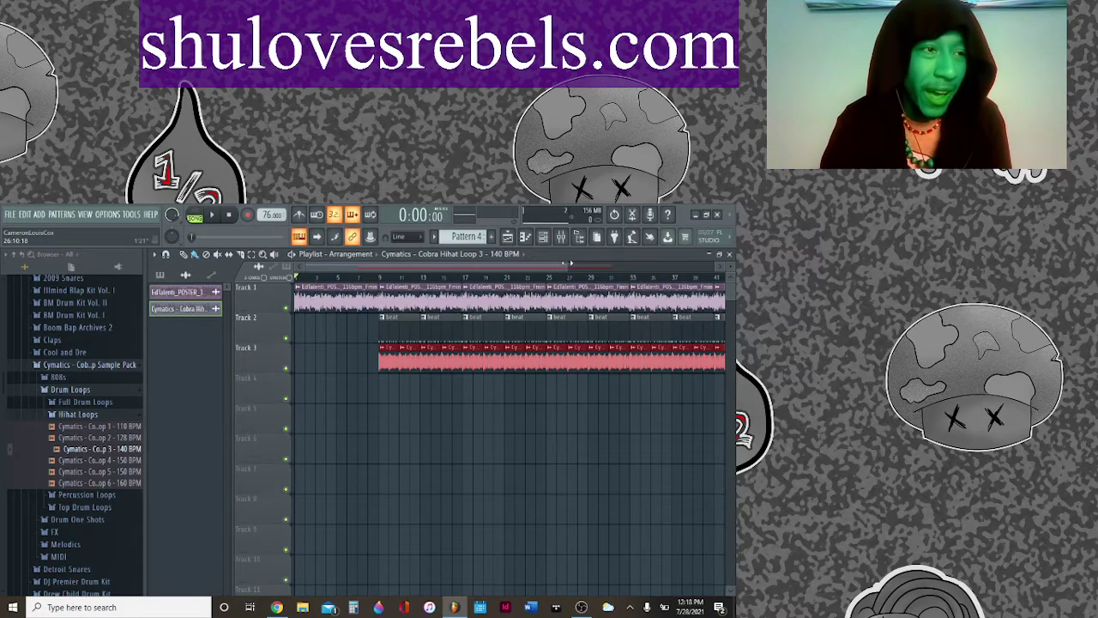
drag(571, 262, 519, 271)
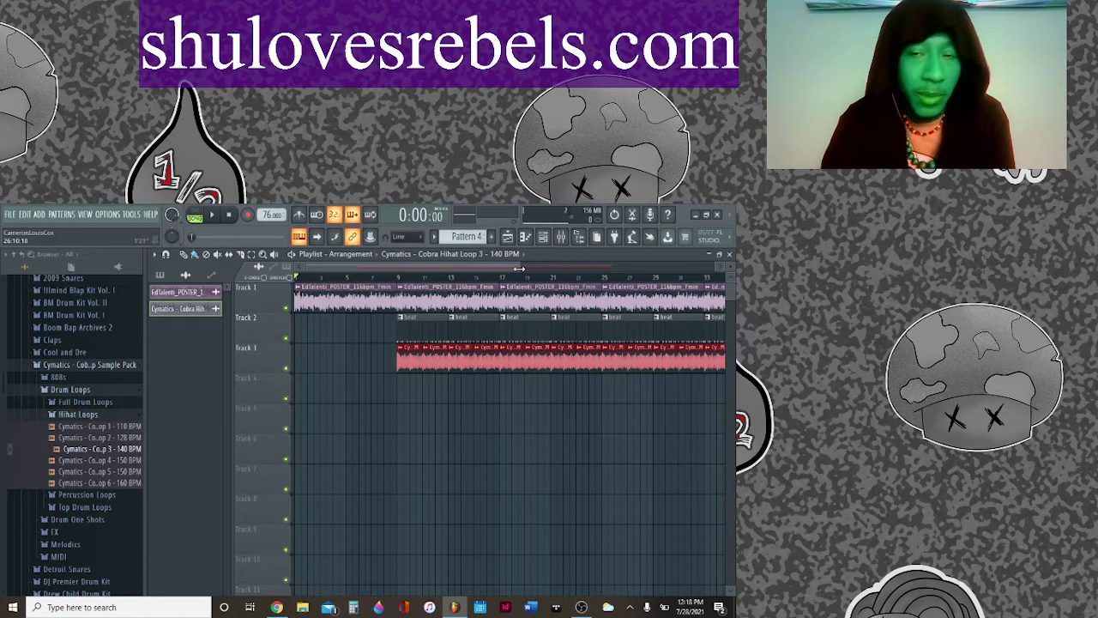
drag(520, 266, 461, 268)
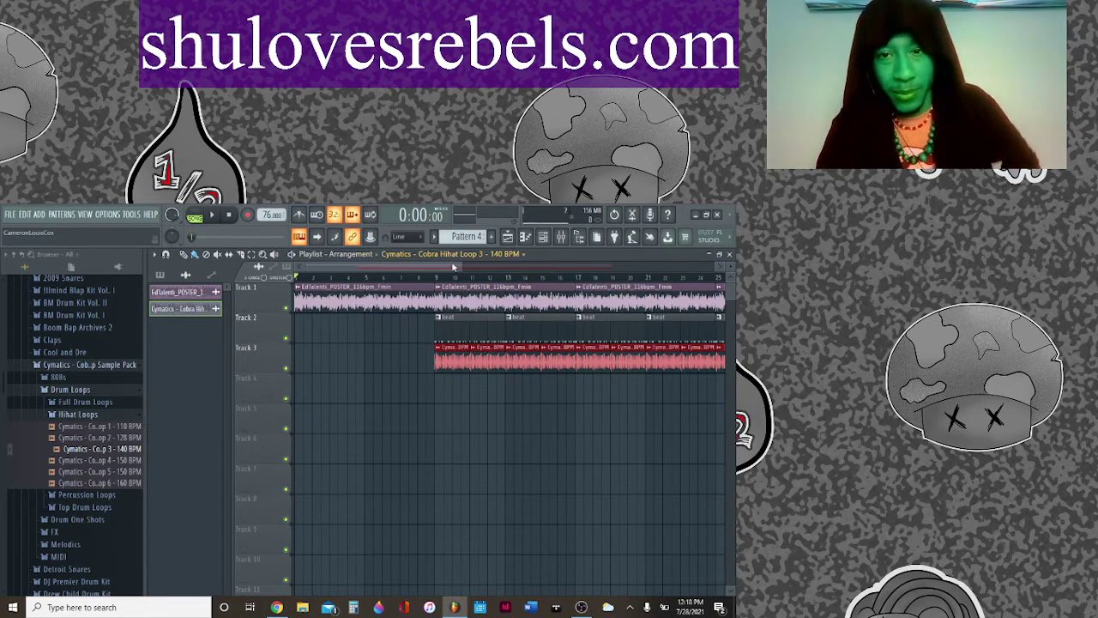
scroll(459, 271, up, 4)
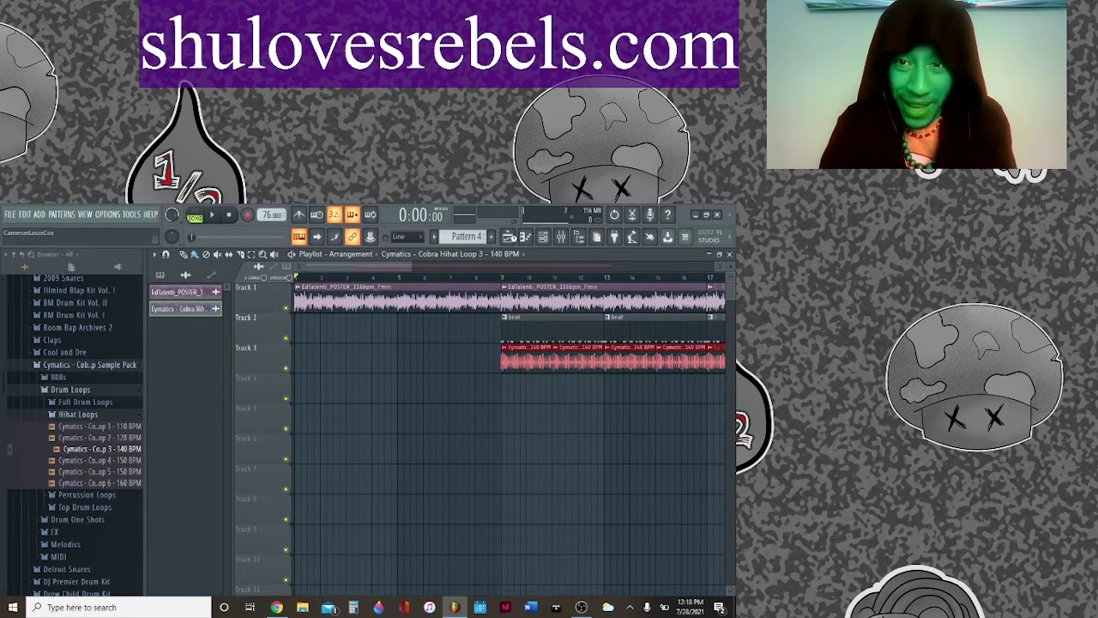
key(F9)
key(F9)
drag(410, 268, 485, 271)
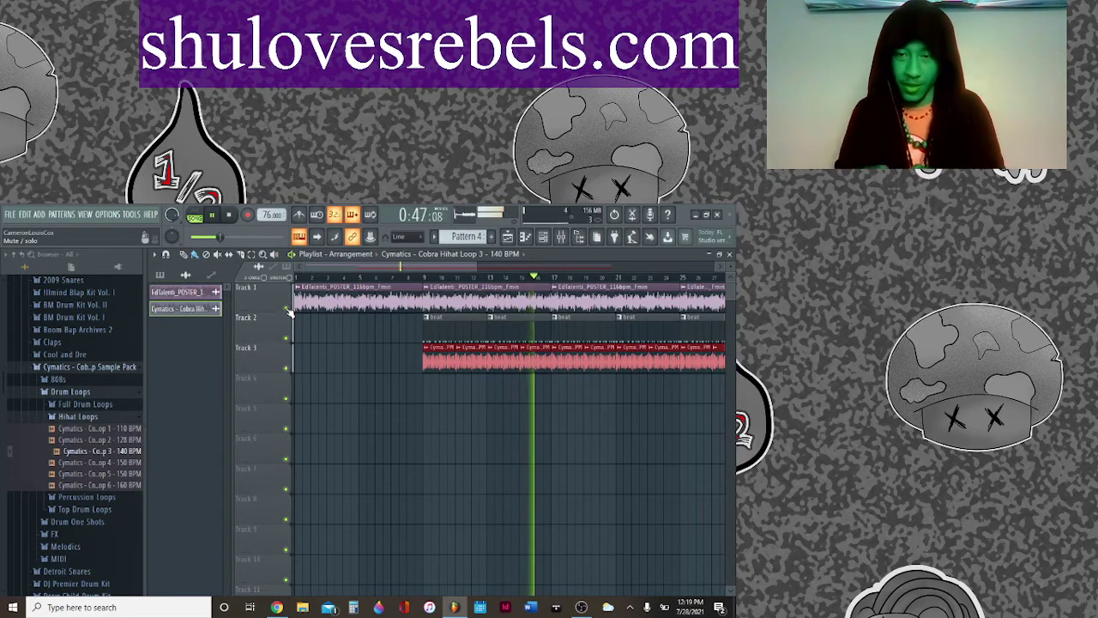
Step: Mute the hi-hat loop's Track 3 and briefly check the Twitch Stream Manager in Chrome before returning to FL Studio
click(288, 369)
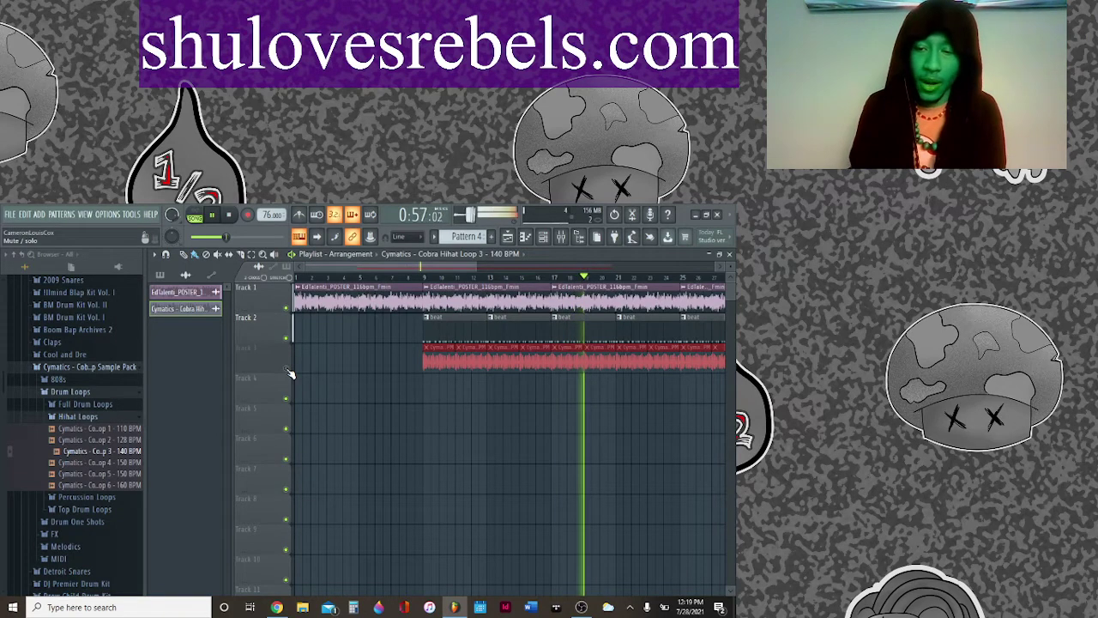
click(277, 607)
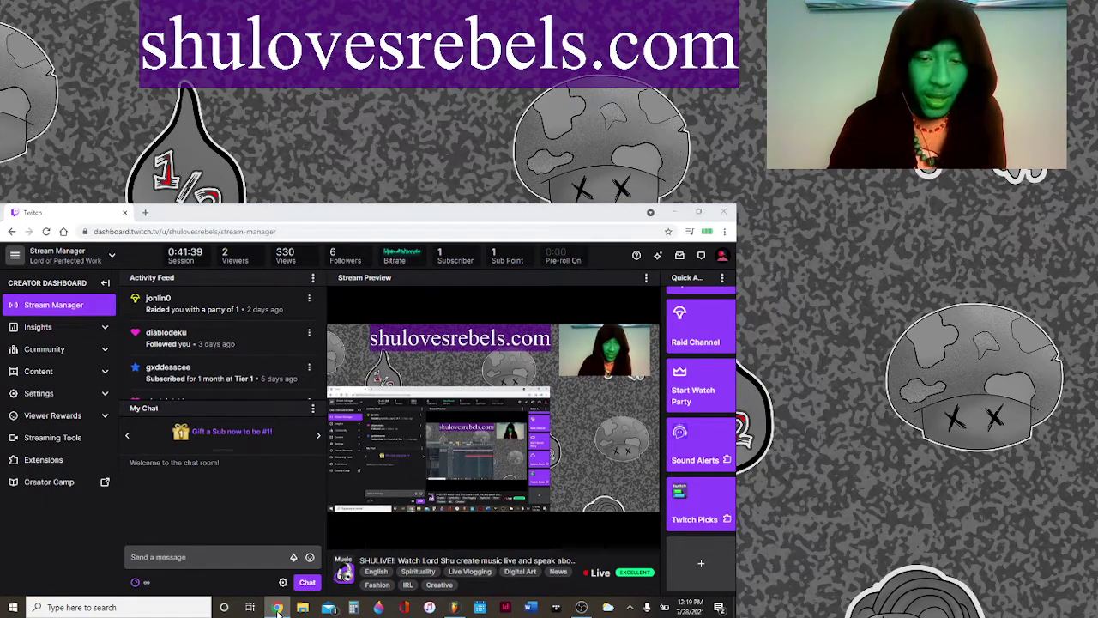
click(277, 607)
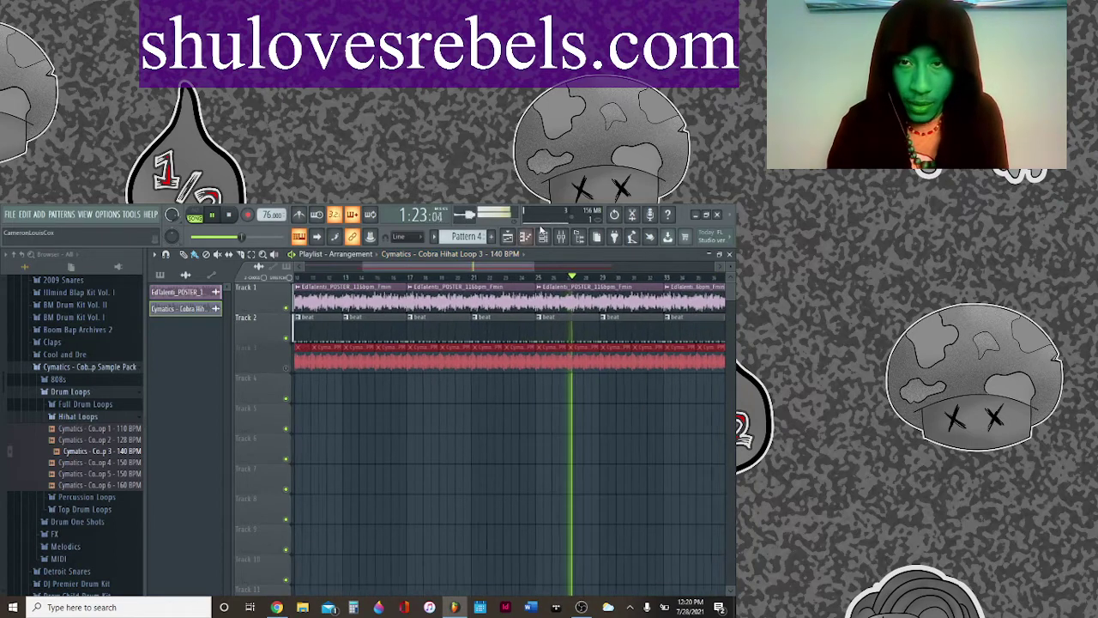
Step: Create a new pattern named crash
click(492, 236)
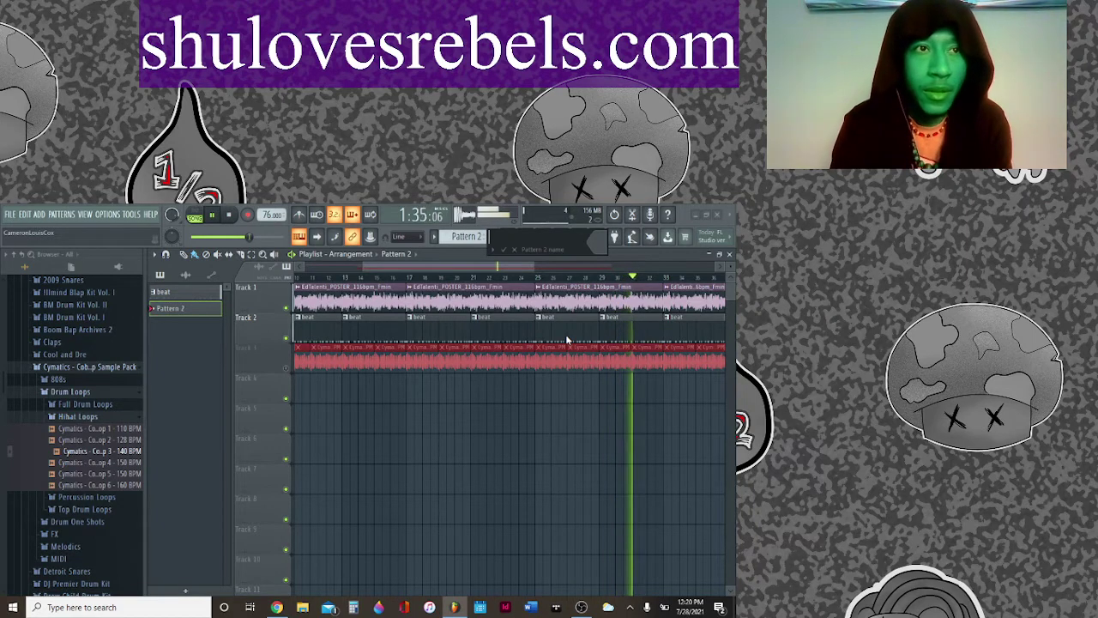
text(crash)
key(Return)
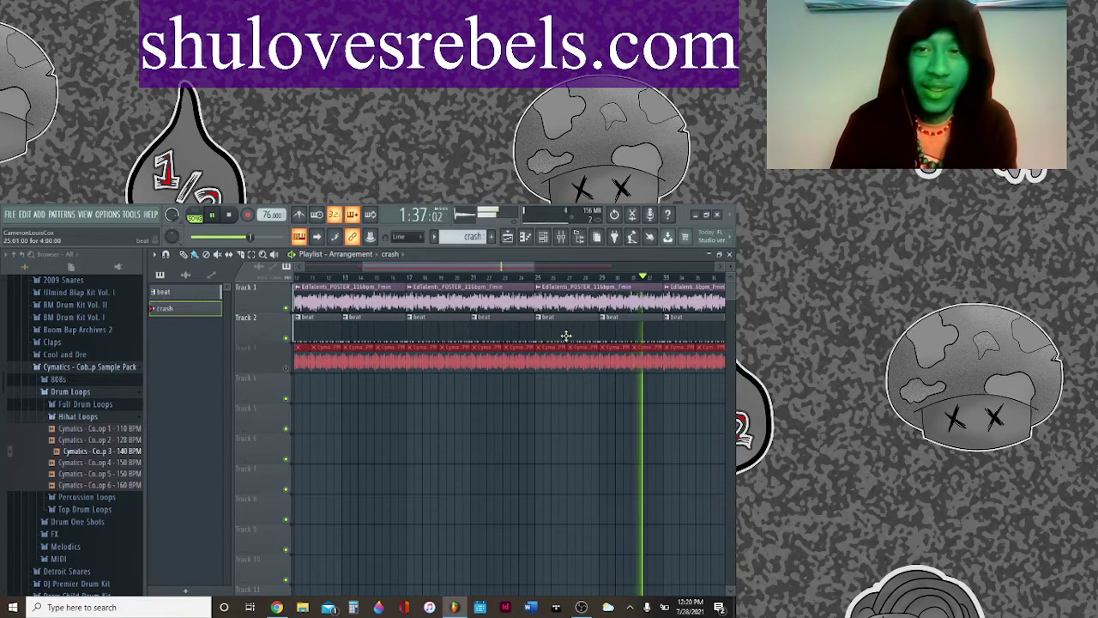
Step: Look through the hip-hop sample folders in the browser for a crash sound to use in the crash pattern
key(F6)
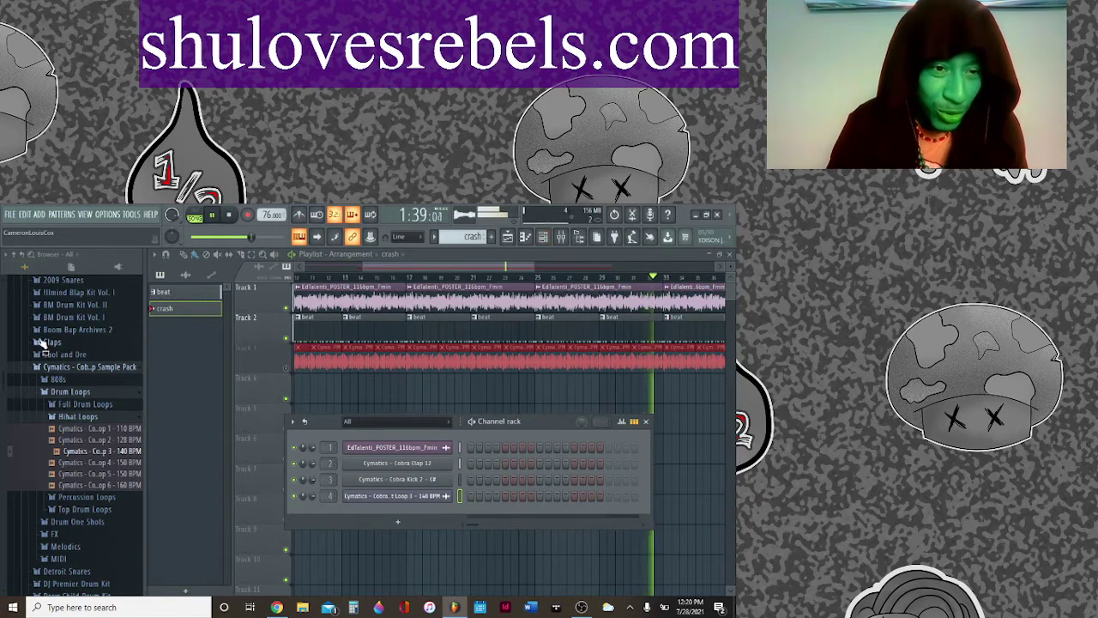
click(86, 367)
scroll(83, 440, down, 10)
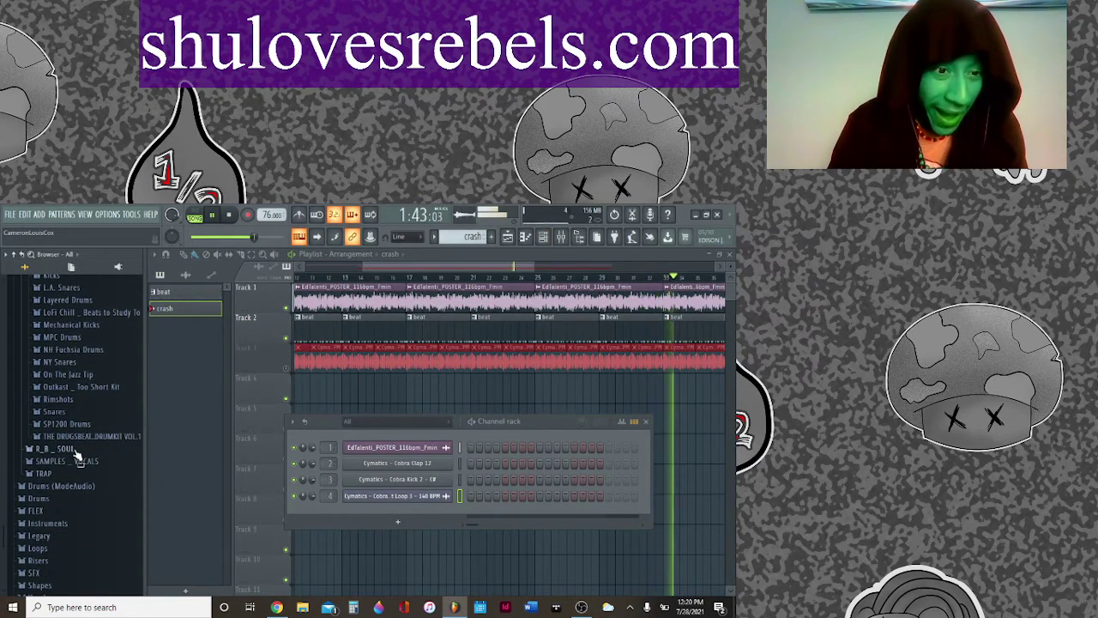
scroll(74, 439, up, 4)
scroll(74, 440, up, 10)
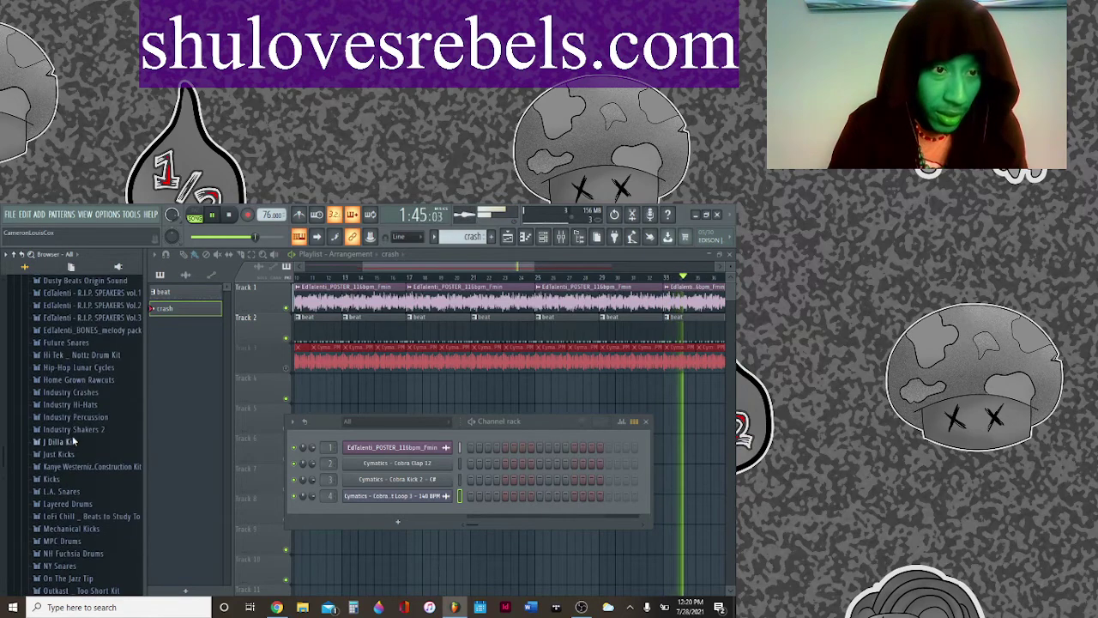
scroll(74, 440, down, 4)
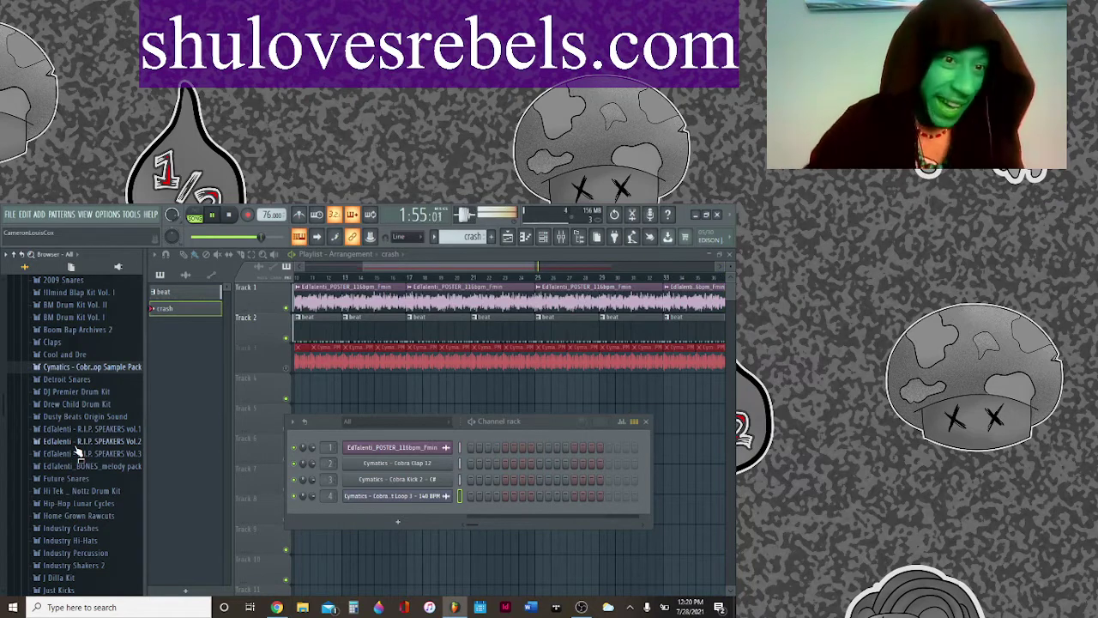
scroll(86, 454, down, 4)
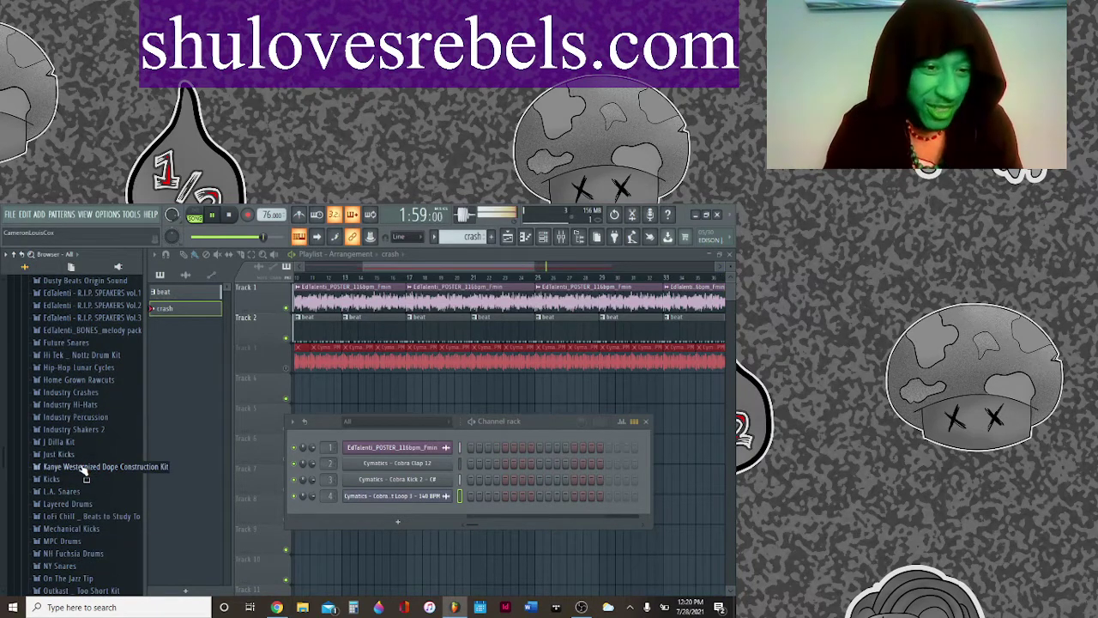
scroll(83, 480, down, 4)
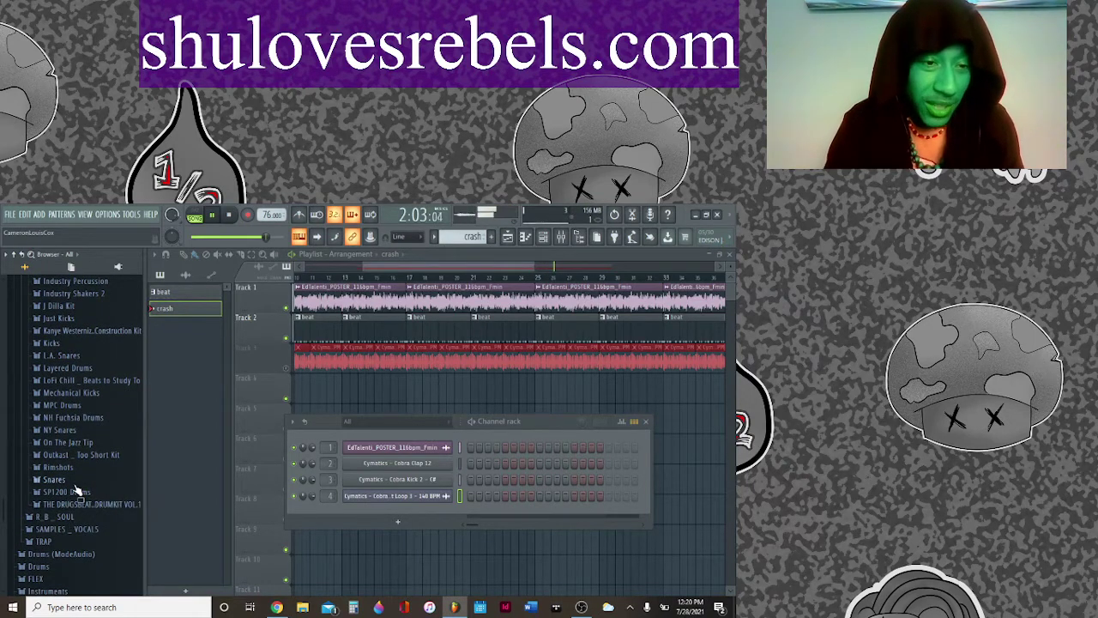
scroll(74, 491, up, 10)
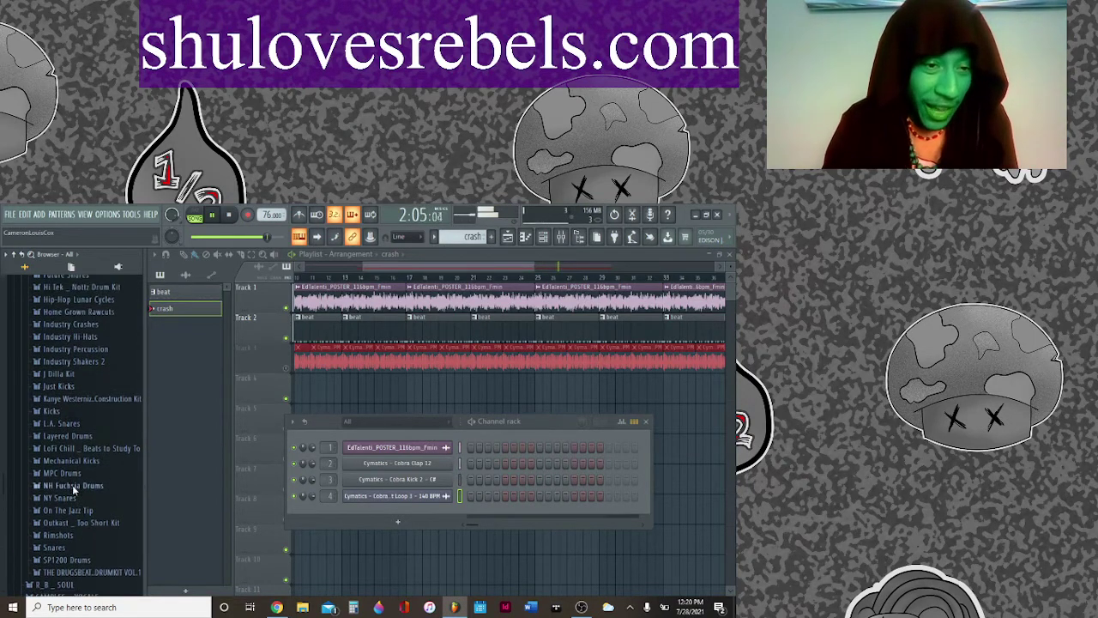
scroll(74, 488, down, 4)
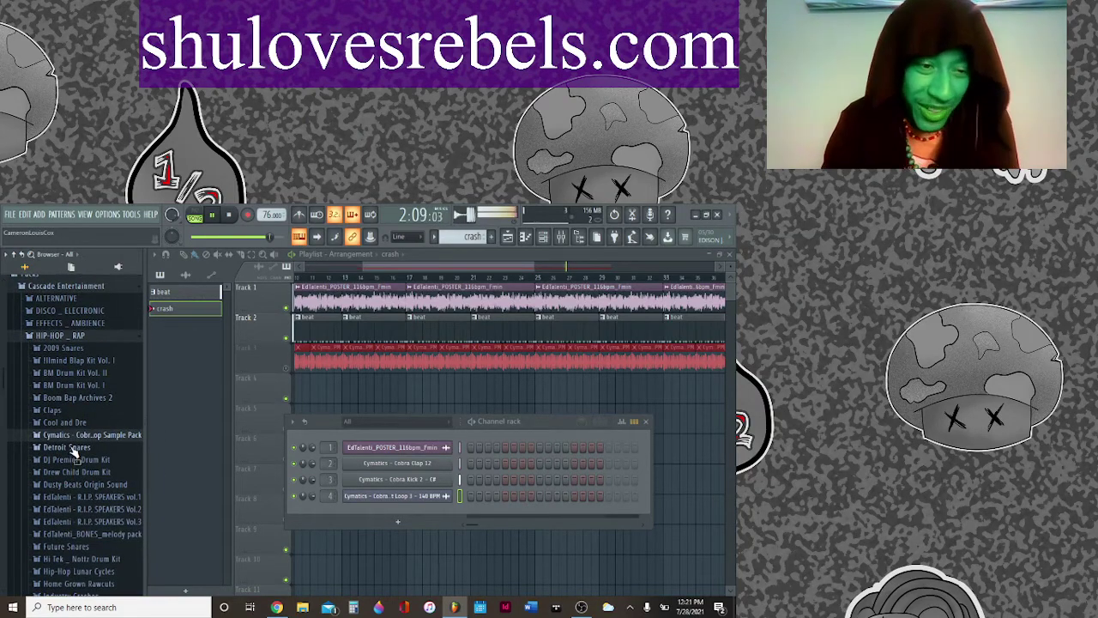
scroll(76, 452, down, 9)
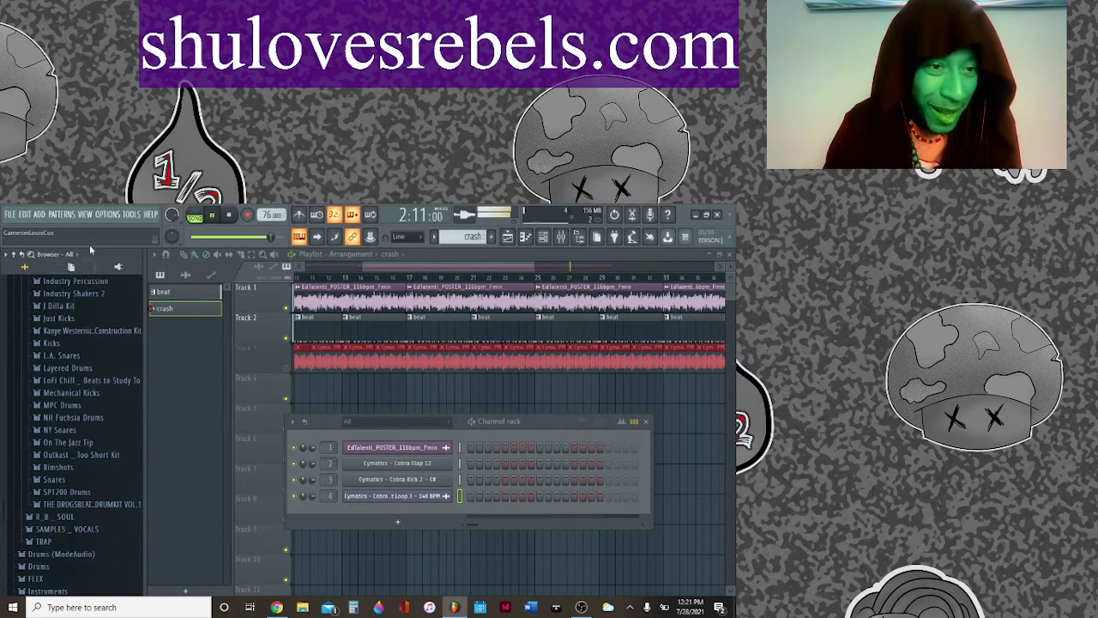
Step: Search the browser for titey and add the Titey Crash sample as a new channel routed to mixer track 5
click(31, 254)
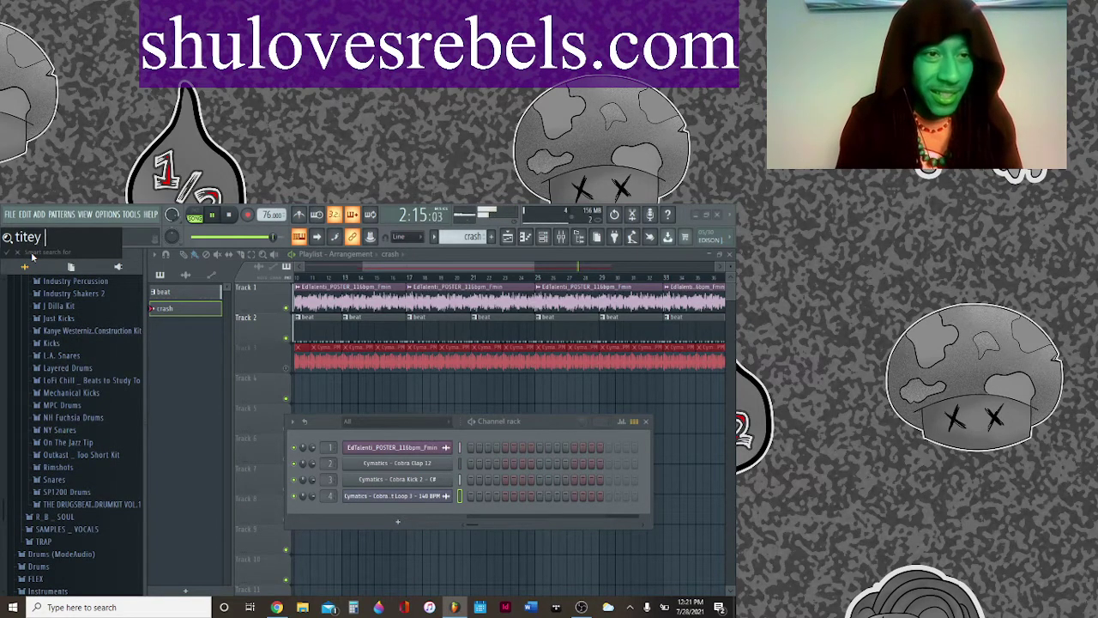
key(Escape)
scroll(50, 356, up, 15)
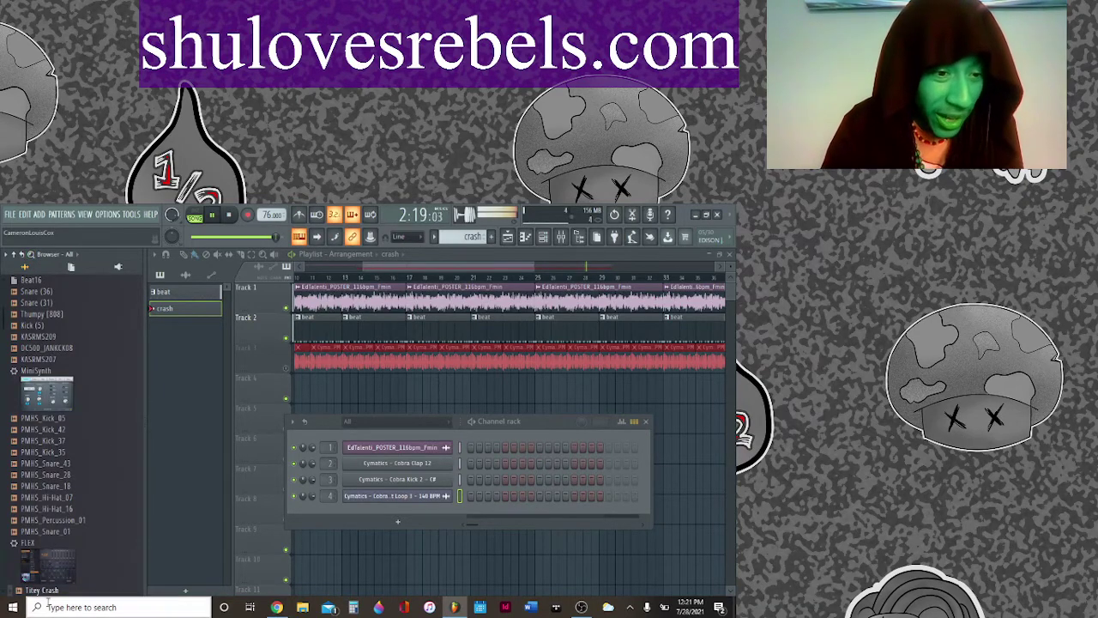
drag(73, 599, 319, 512)
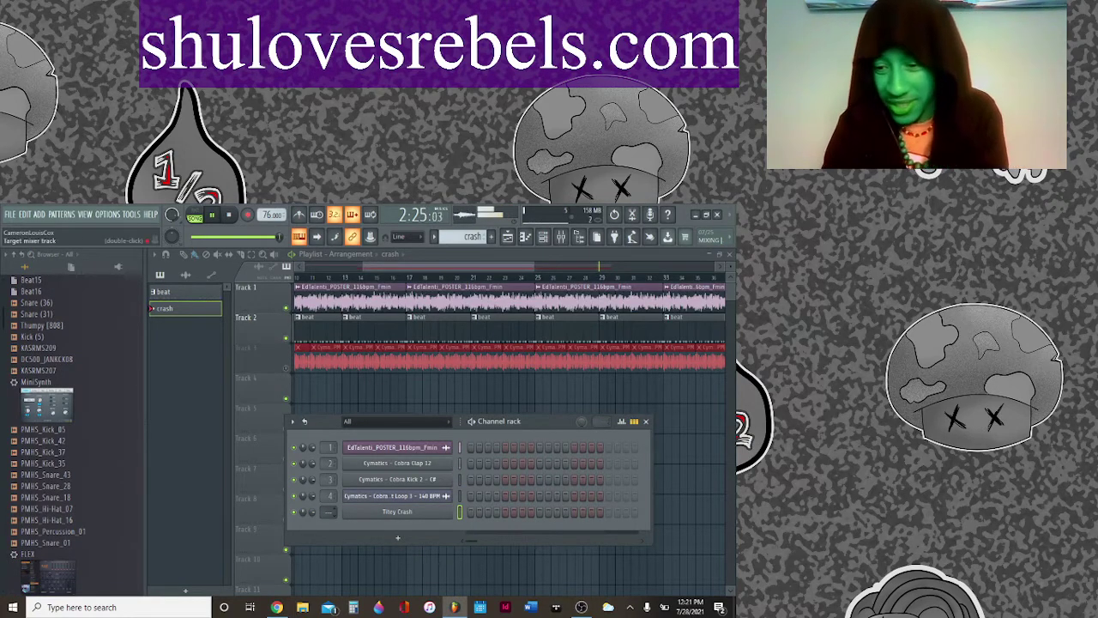
key(F4)
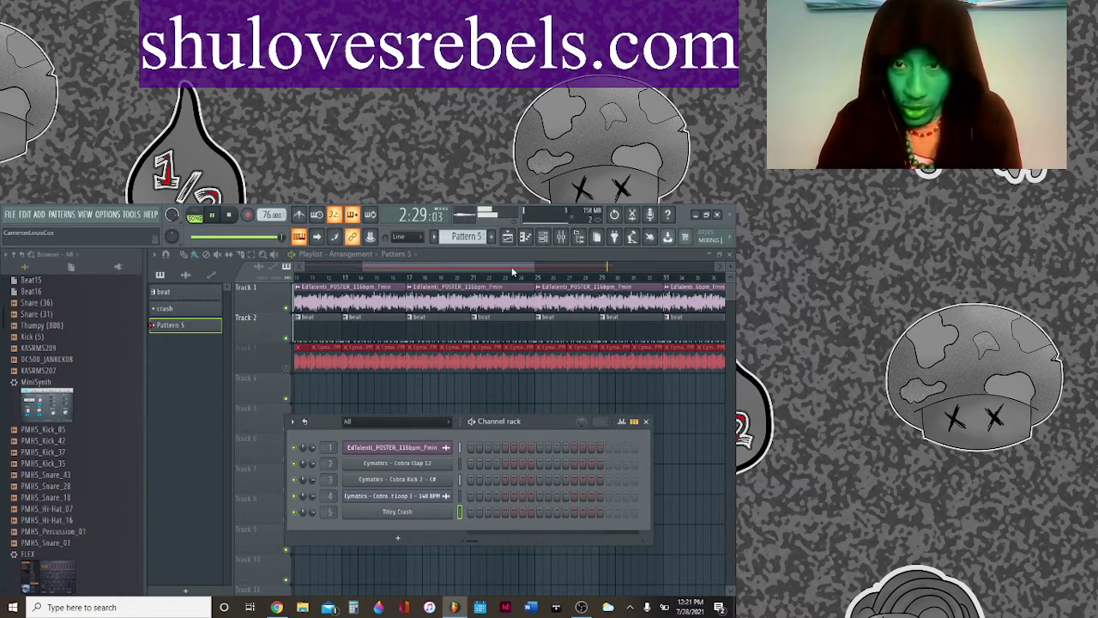
Step: Switch back to the crash pattern and place a Titey Crash hit on its first step
drag(513, 272, 443, 254)
click(465, 239)
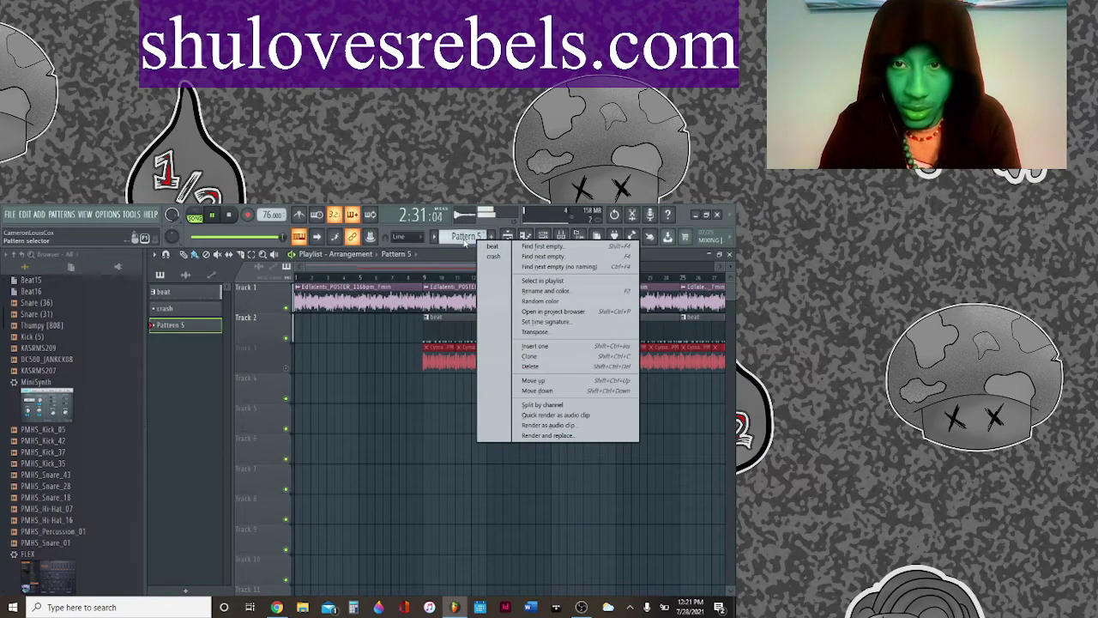
click(492, 257)
key(F6)
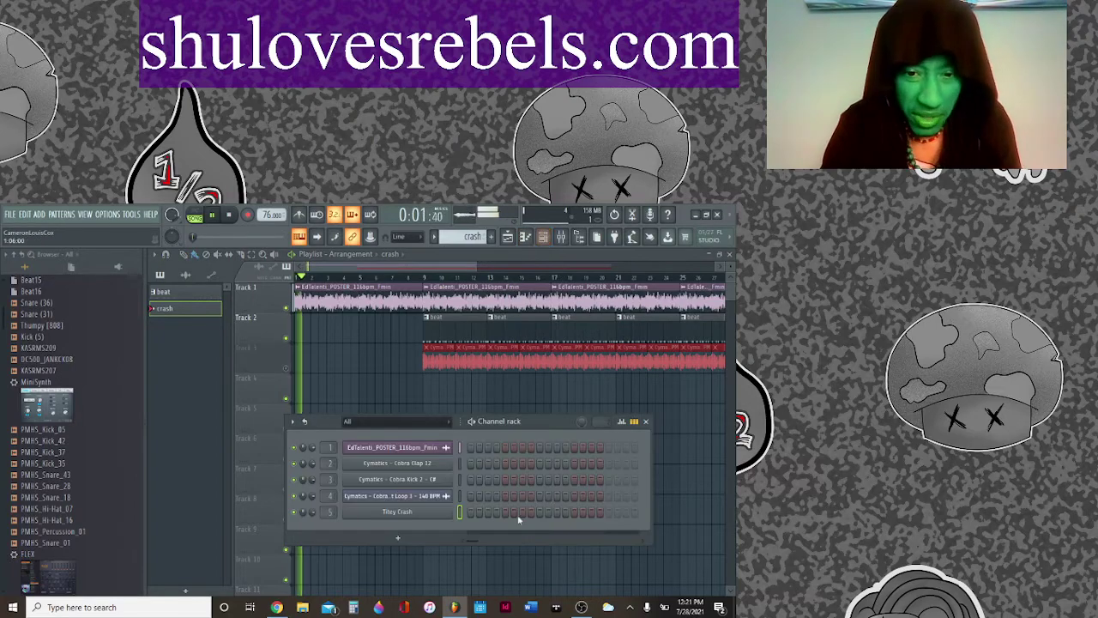
key(F6)
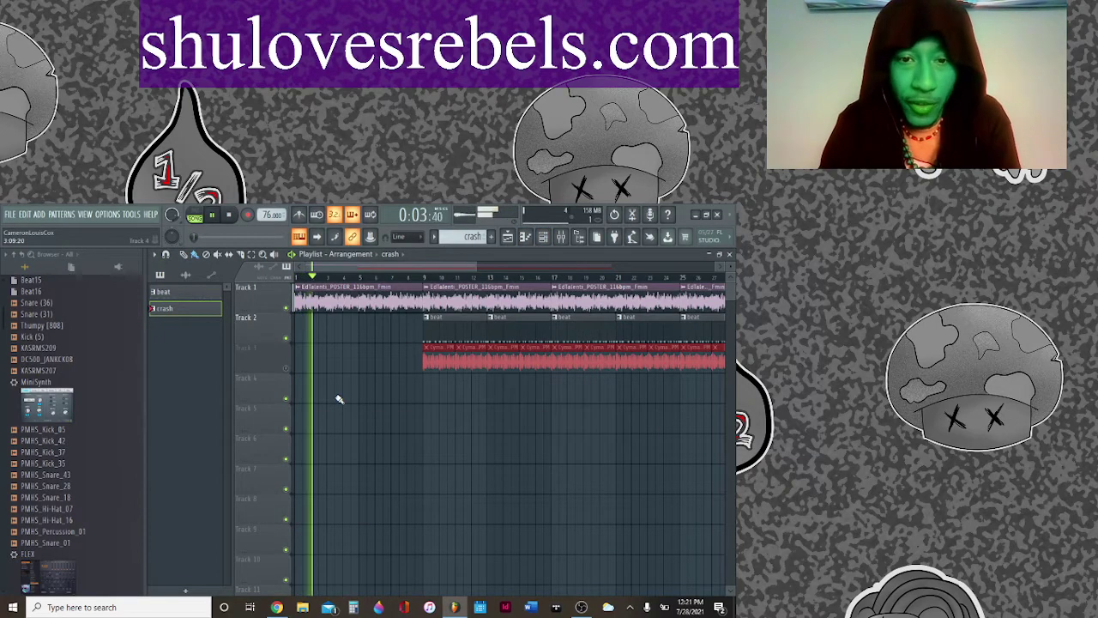
Step: Lower the crash's Insert 5 fader to slightly above the level of the Insert 1 fader
key(F9)
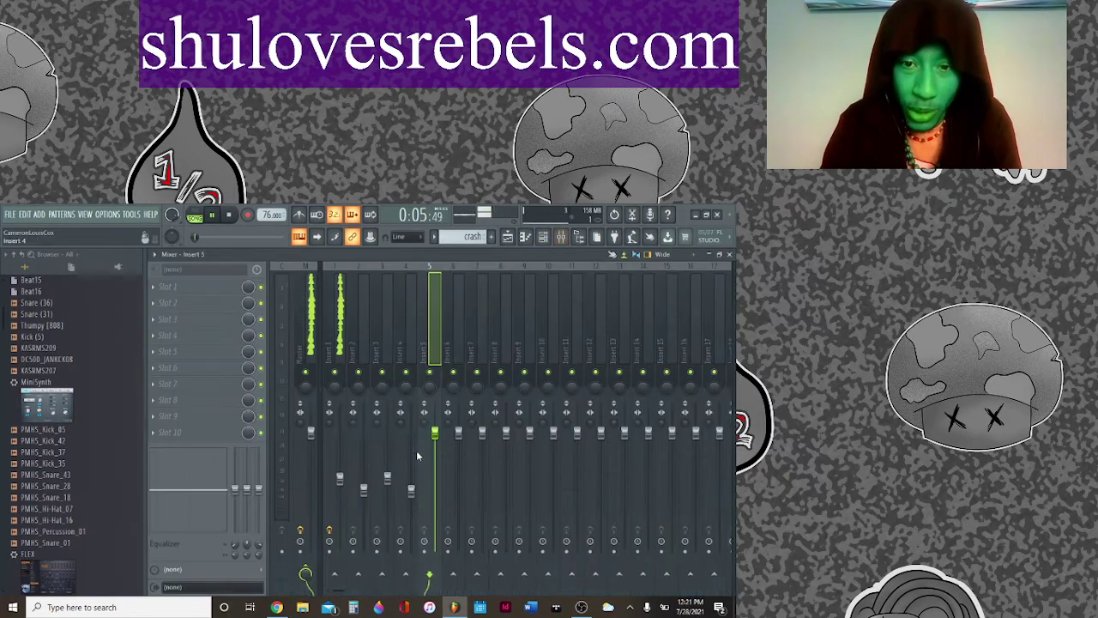
drag(441, 441, 441, 472)
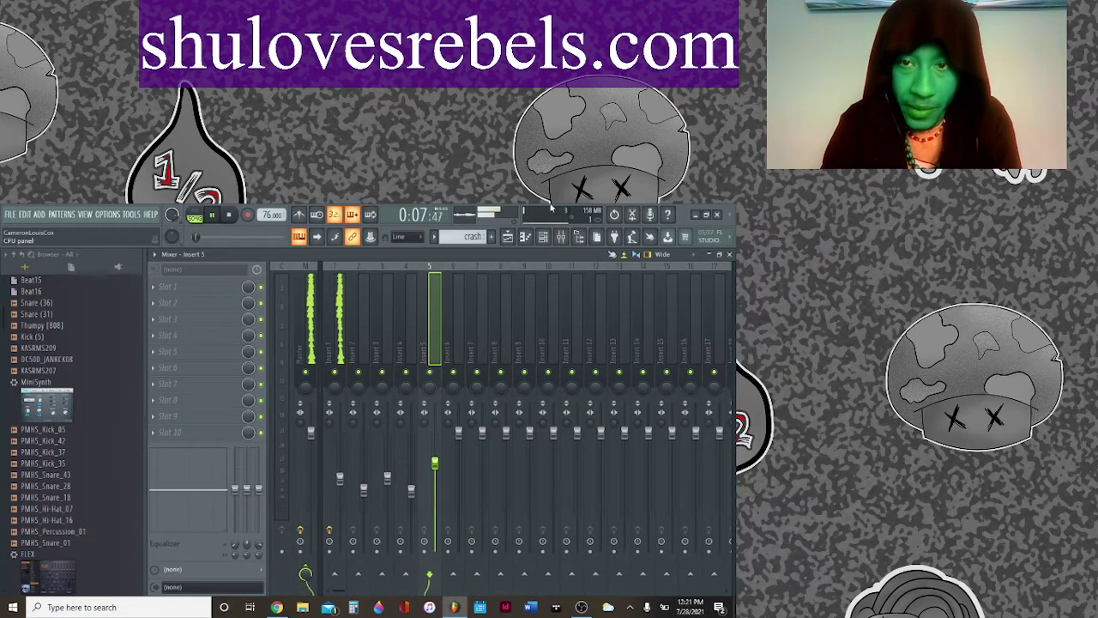
Step: Place crash pattern clips on Track 4 at bars 5 and 9 and unmute the hi-hat loop's Track 3
click(508, 237)
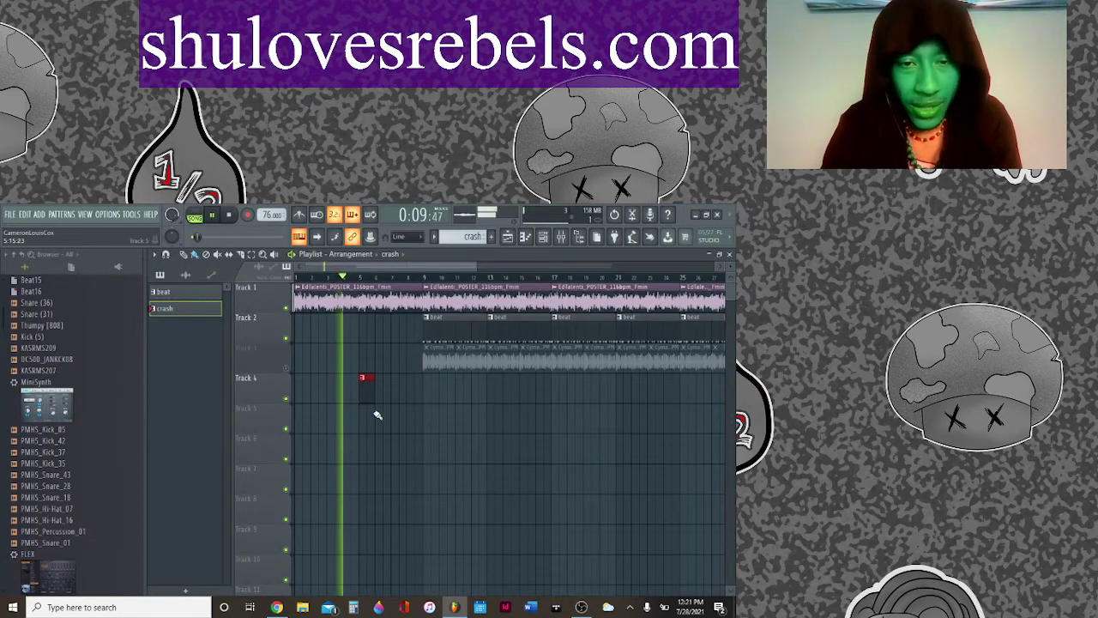
click(427, 377)
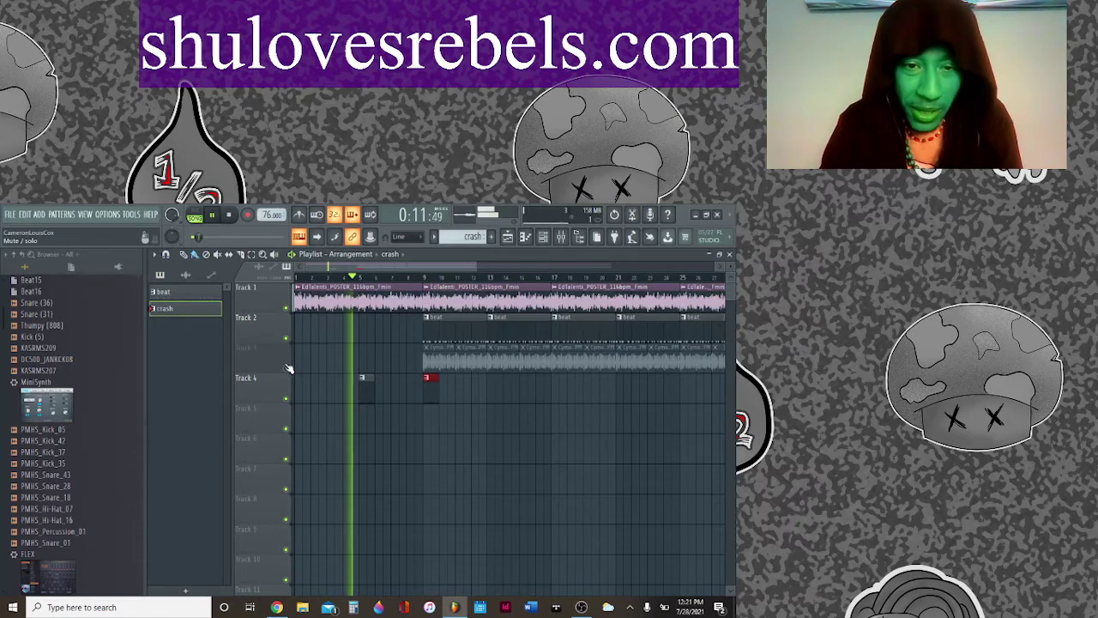
click(287, 368)
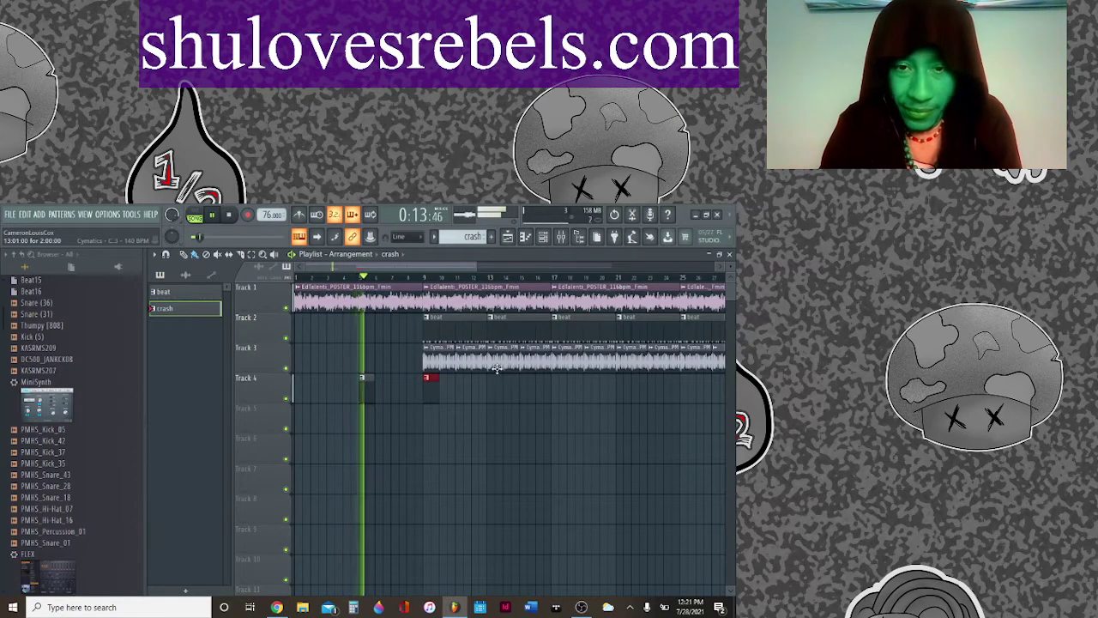
Step: Check the Titey Crash channel's miscellaneous settings and the master track's effects in the mixer
click(560, 238)
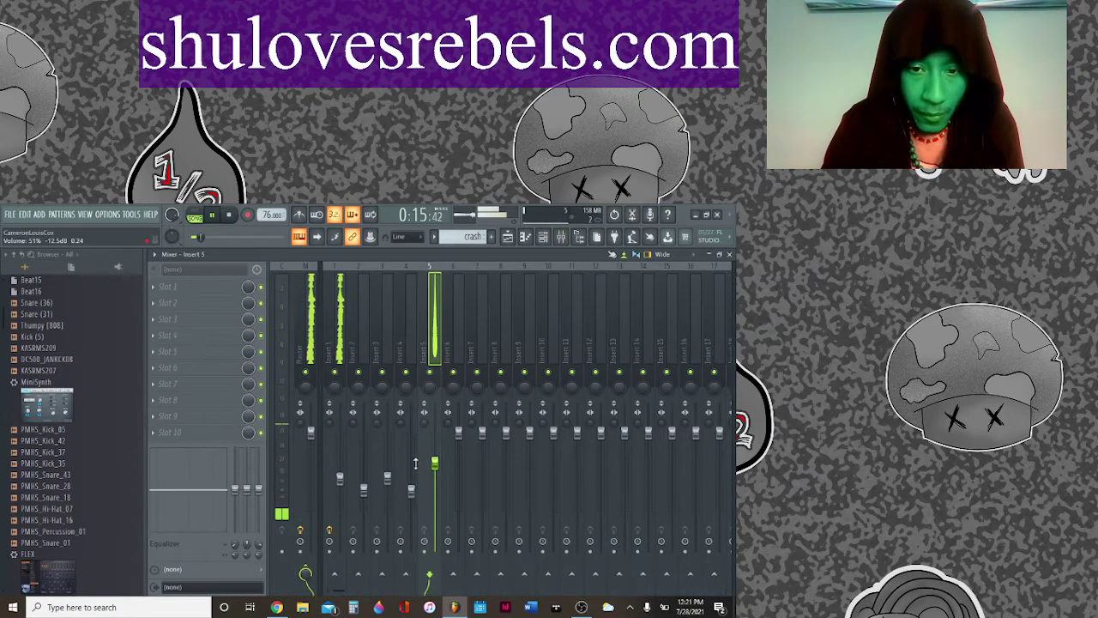
click(543, 240)
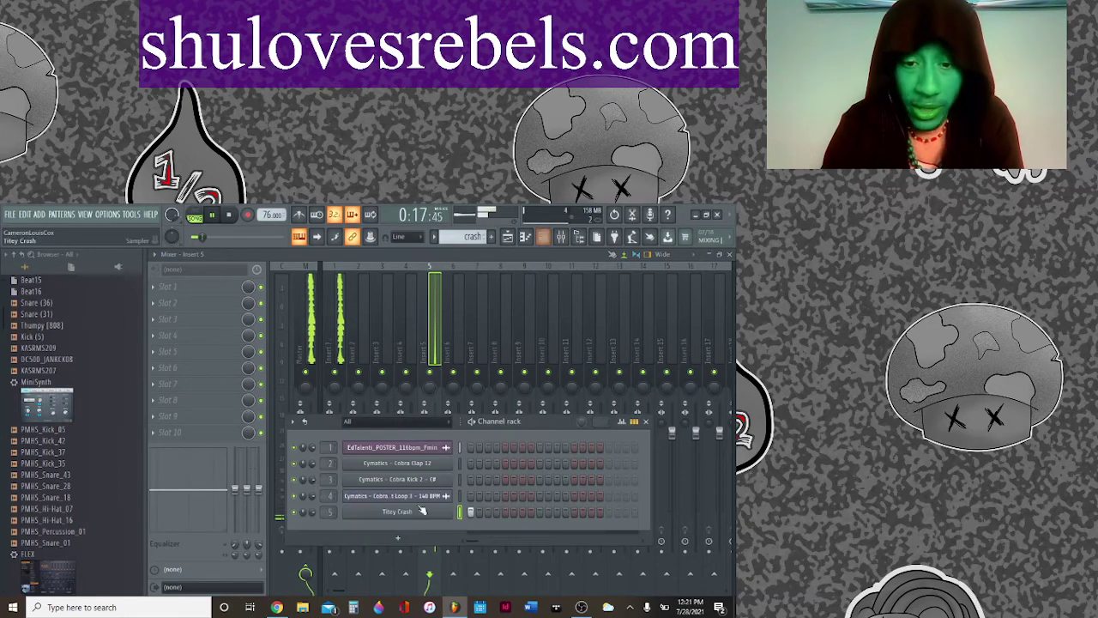
click(380, 511)
click(299, 408)
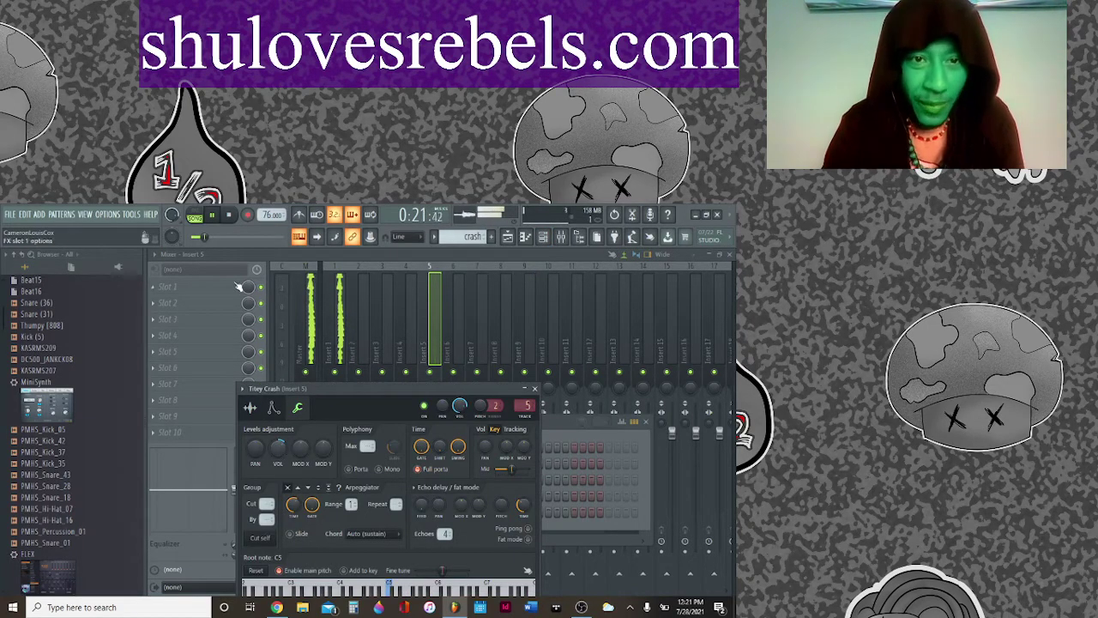
click(309, 331)
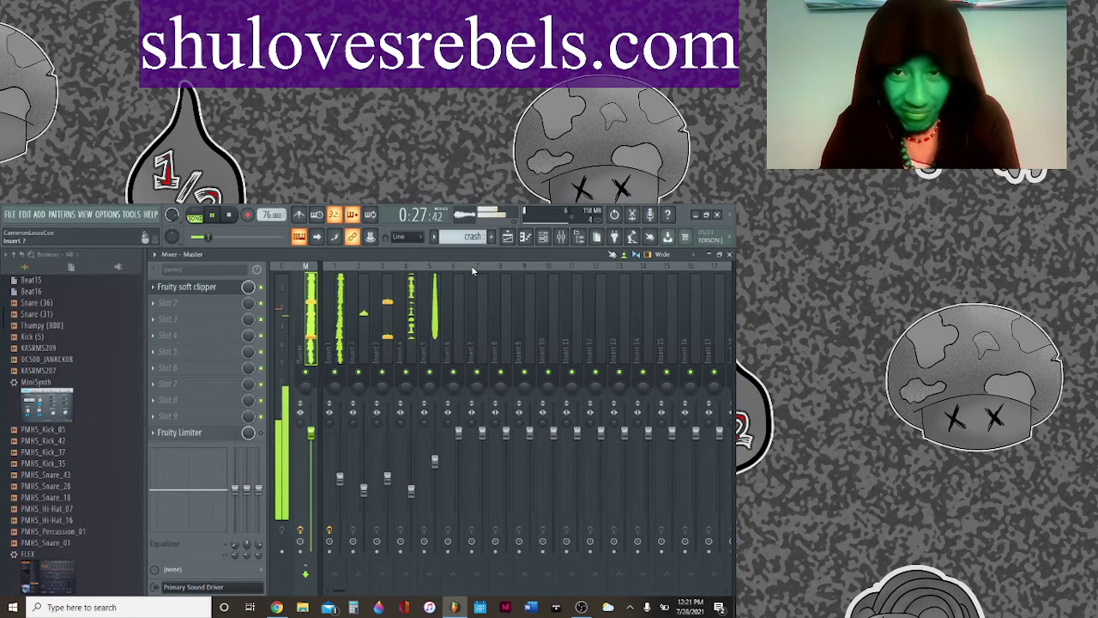
Step: Place a crash clip on Track 4 at bar 17 and remove the hi-hat loop clips from bars 17 to 24
click(508, 238)
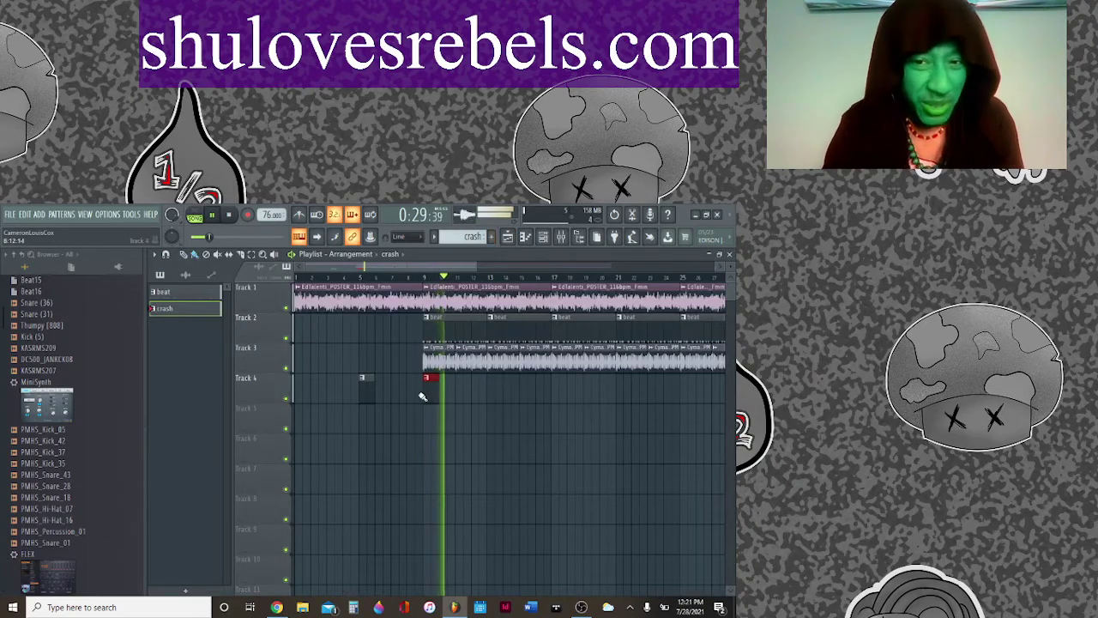
click(557, 390)
right_click(598, 363)
right_click(631, 360)
right_click(663, 360)
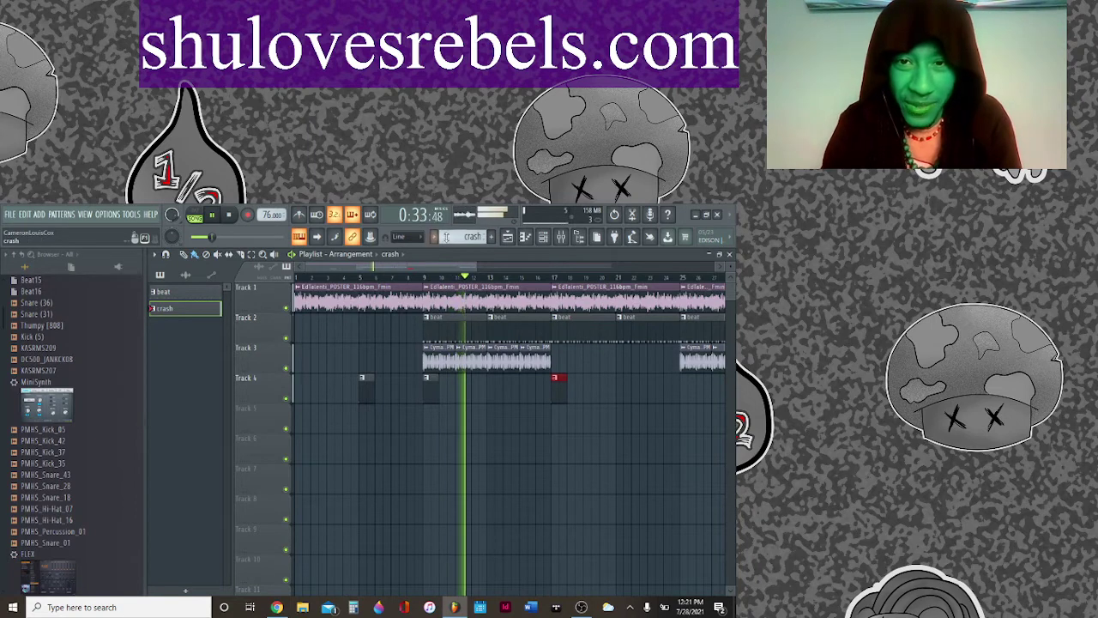
Step: Create a new pattern named 8084
click(492, 237)
text(8084)
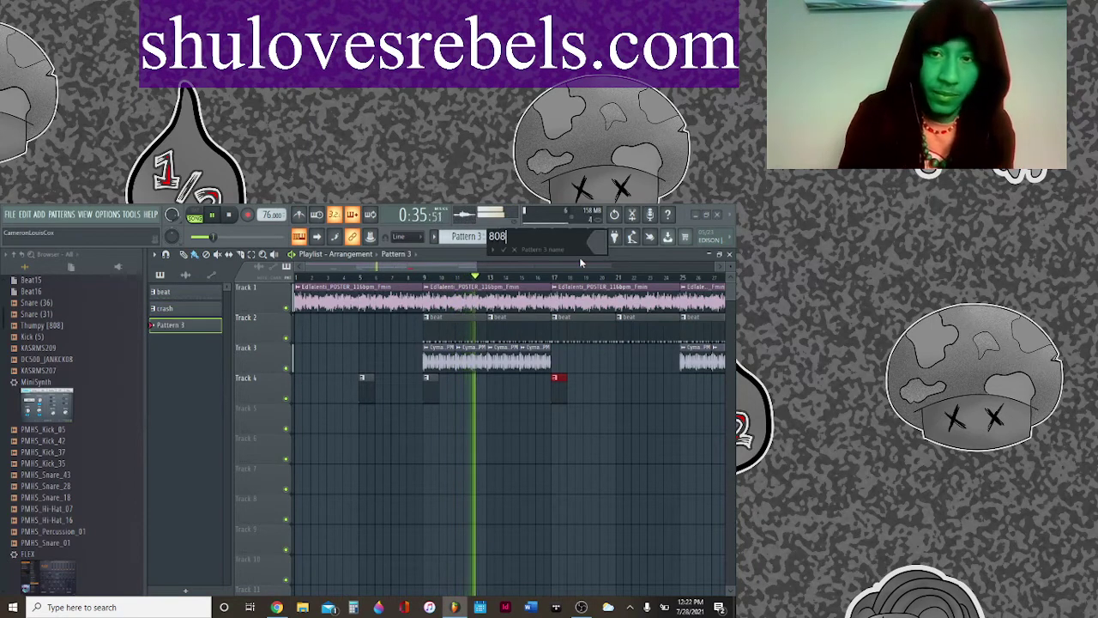
key(Return)
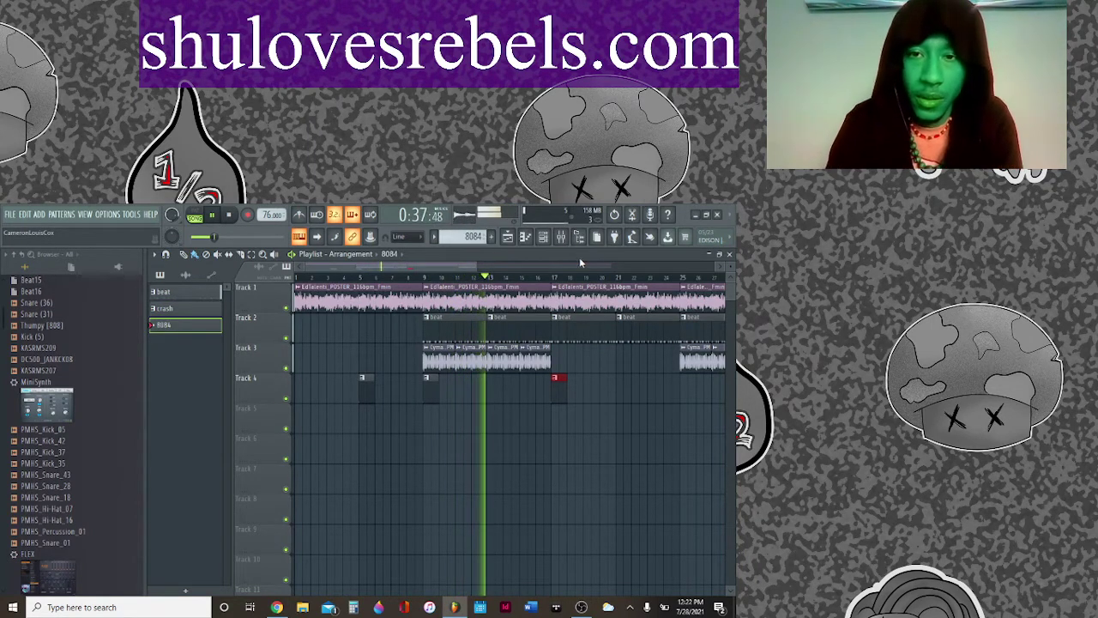
Step: Reopen the channel rack and look through the Cascade Entertainment sample pack folders
click(526, 238)
scroll(51, 429, up, 10)
click(33, 481)
click(34, 480)
click(67, 382)
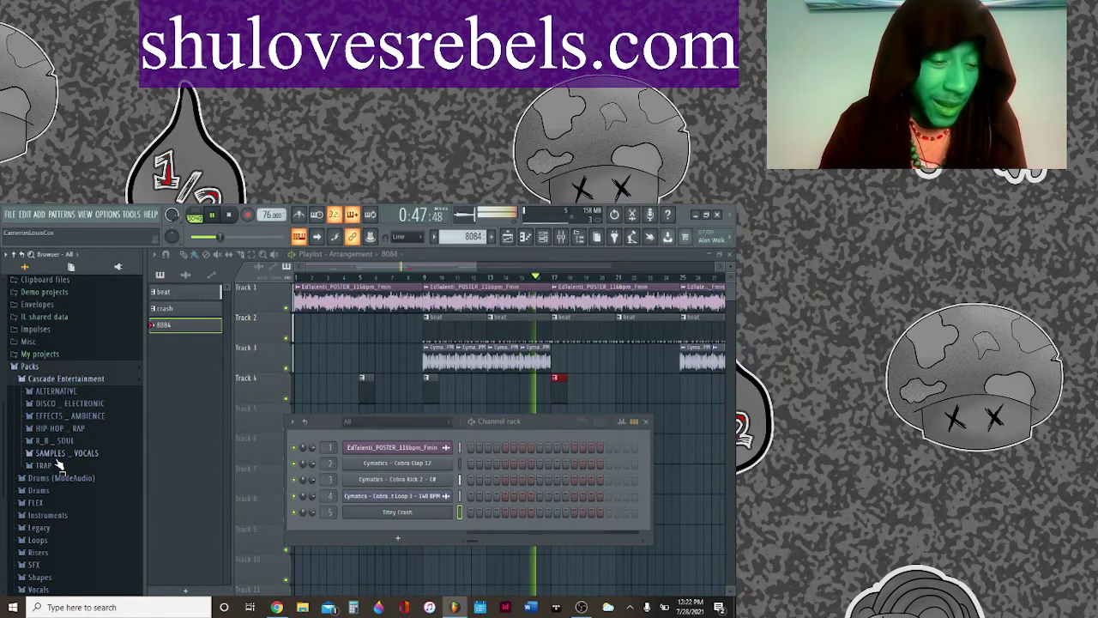
scroll(54, 472, up, 5)
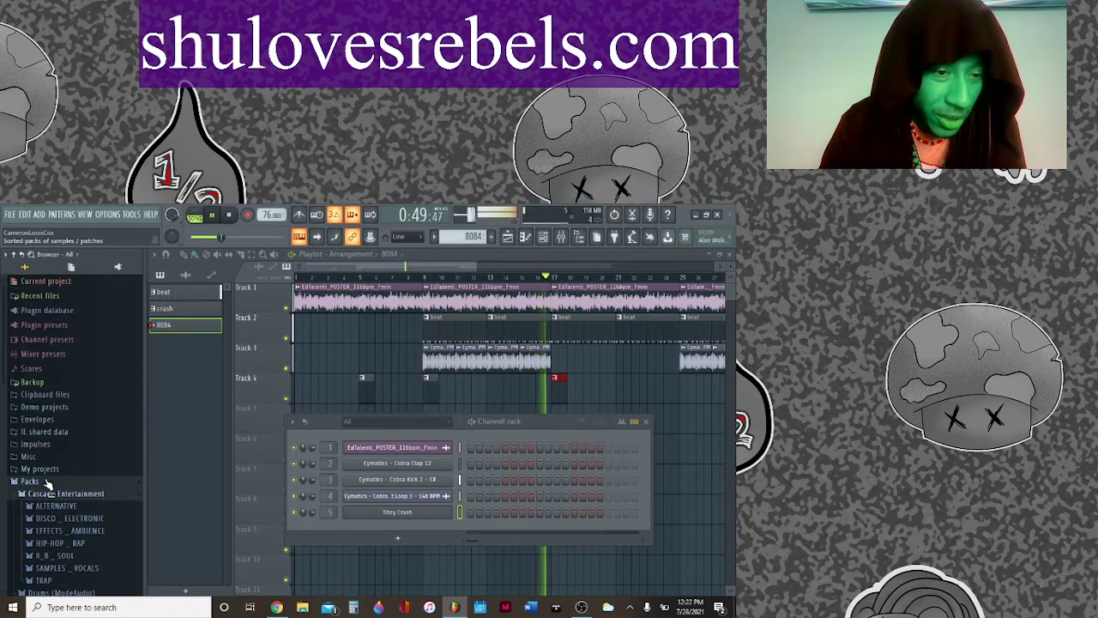
scroll(53, 476, down, 4)
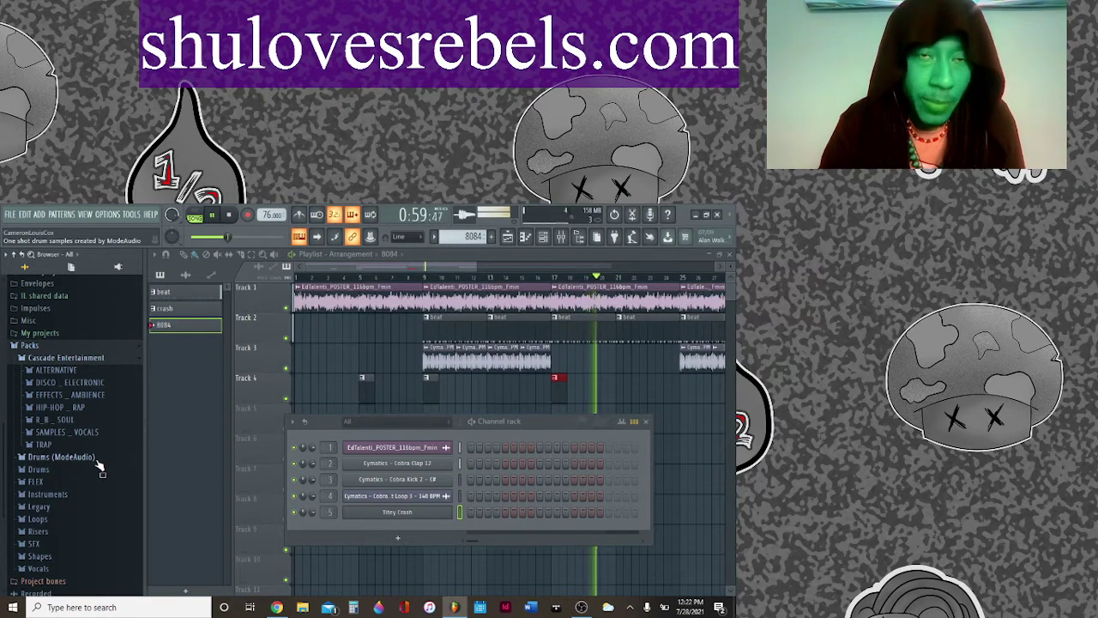
scroll(73, 459, up, 2)
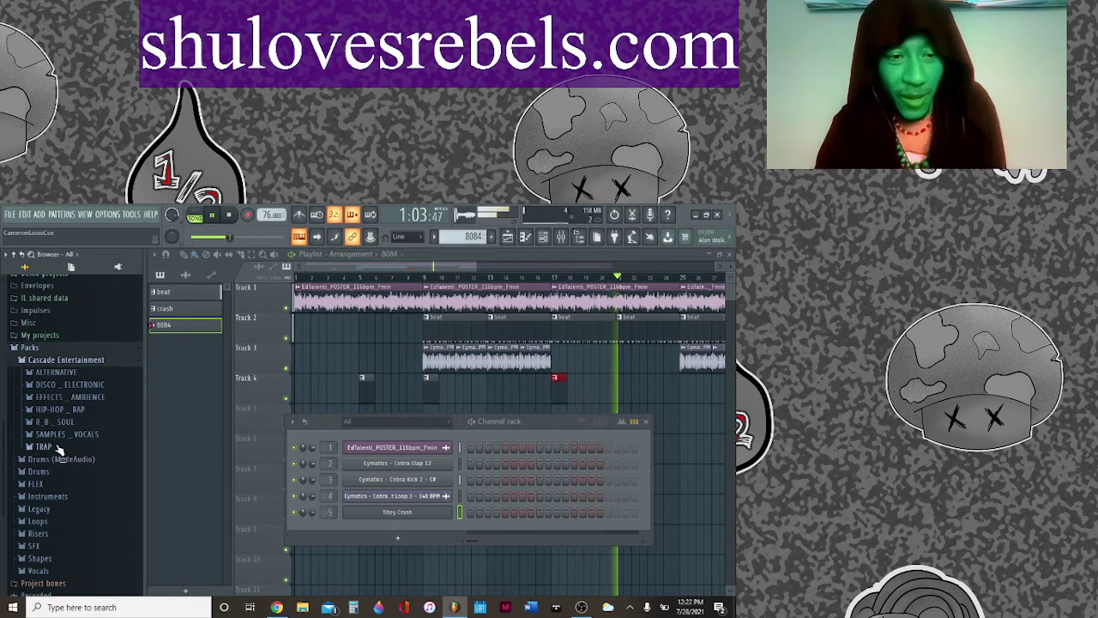
scroll(68, 444, down, 3)
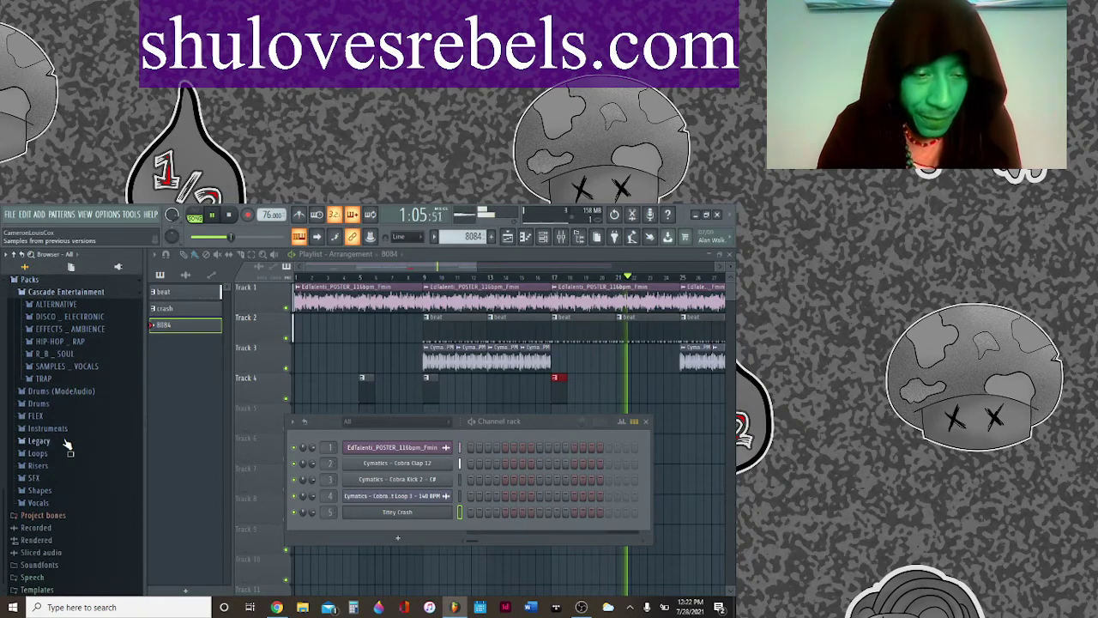
scroll(67, 444, up, 3)
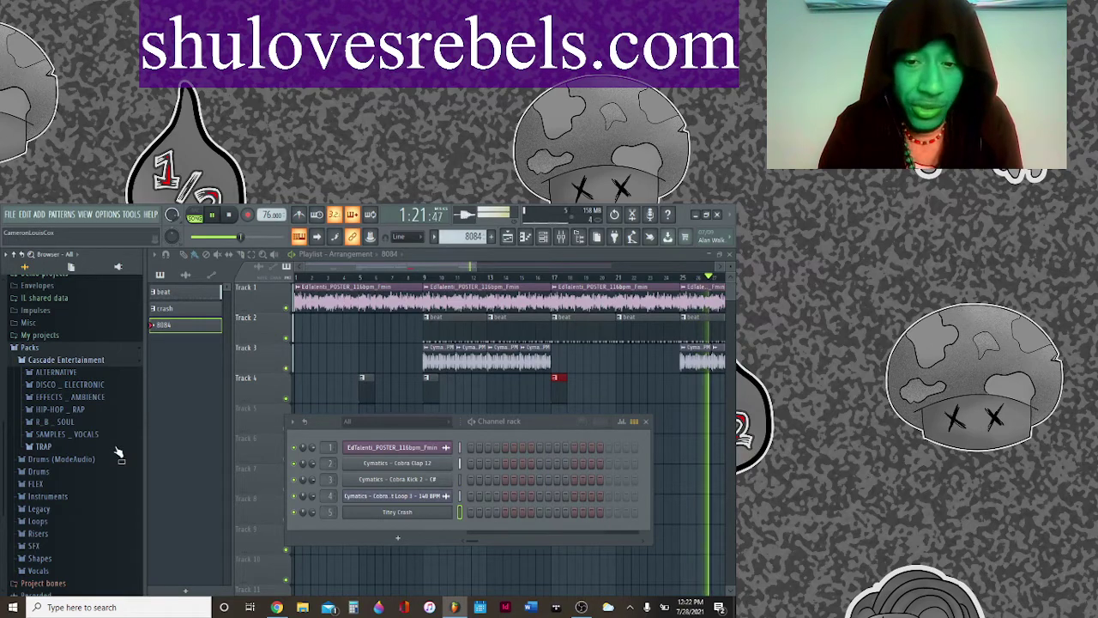
Step: Look through the HIP-HOP _ RAP kits, including the drum grooves in EdTalenti - R.I.P. SPEAKERS vol.1
click(64, 409)
scroll(97, 425, down, 4)
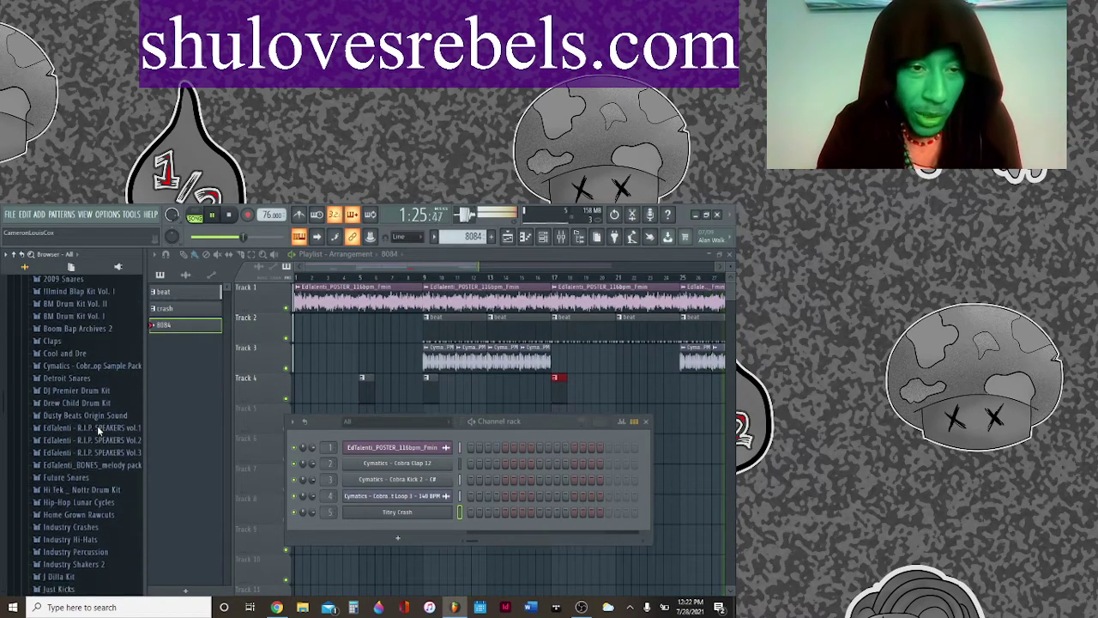
scroll(92, 435, down, 4)
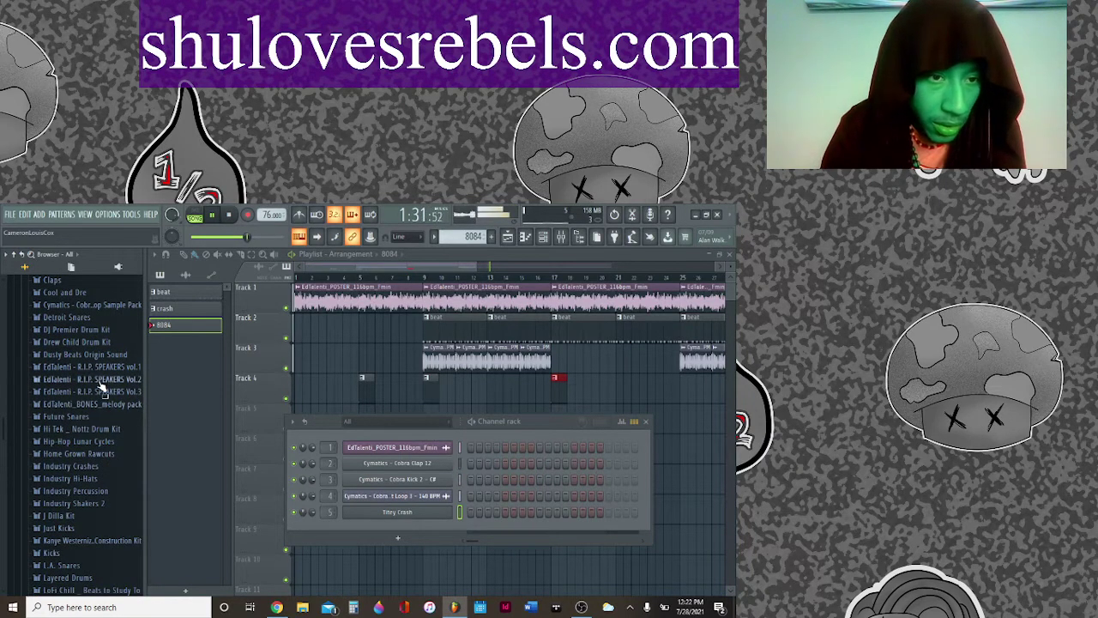
click(102, 404)
click(84, 405)
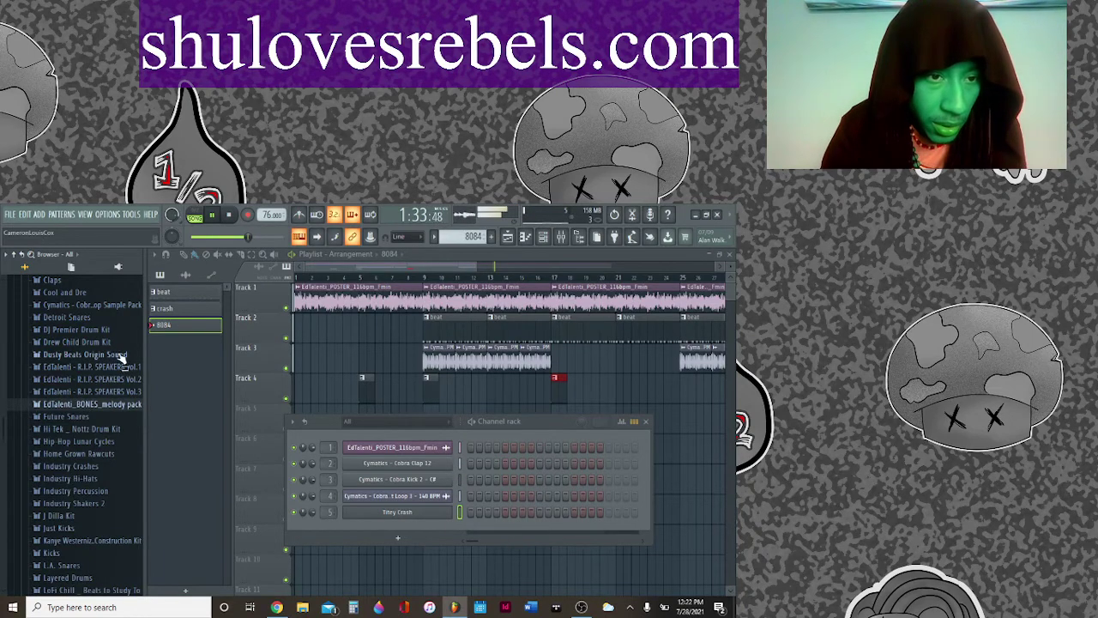
click(97, 367)
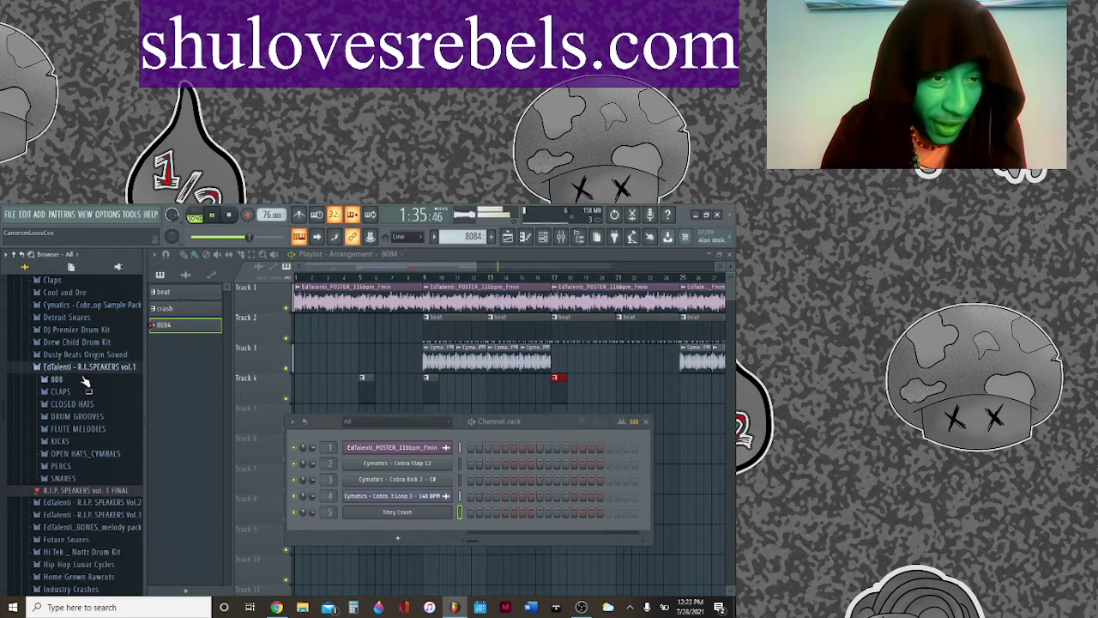
click(86, 418)
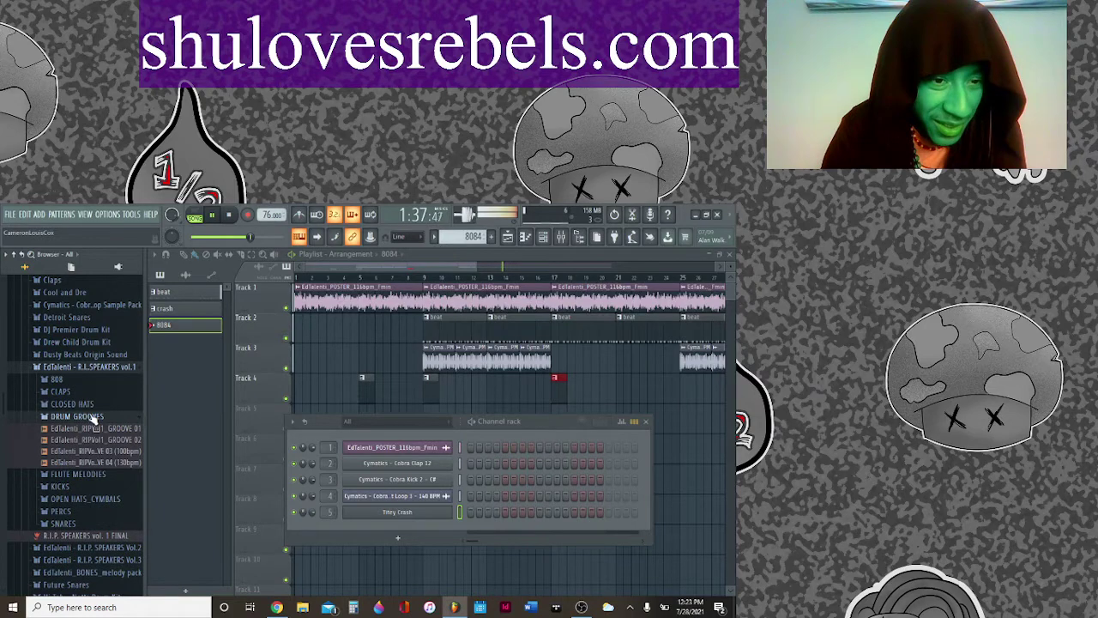
click(92, 416)
click(94, 429)
click(94, 429)
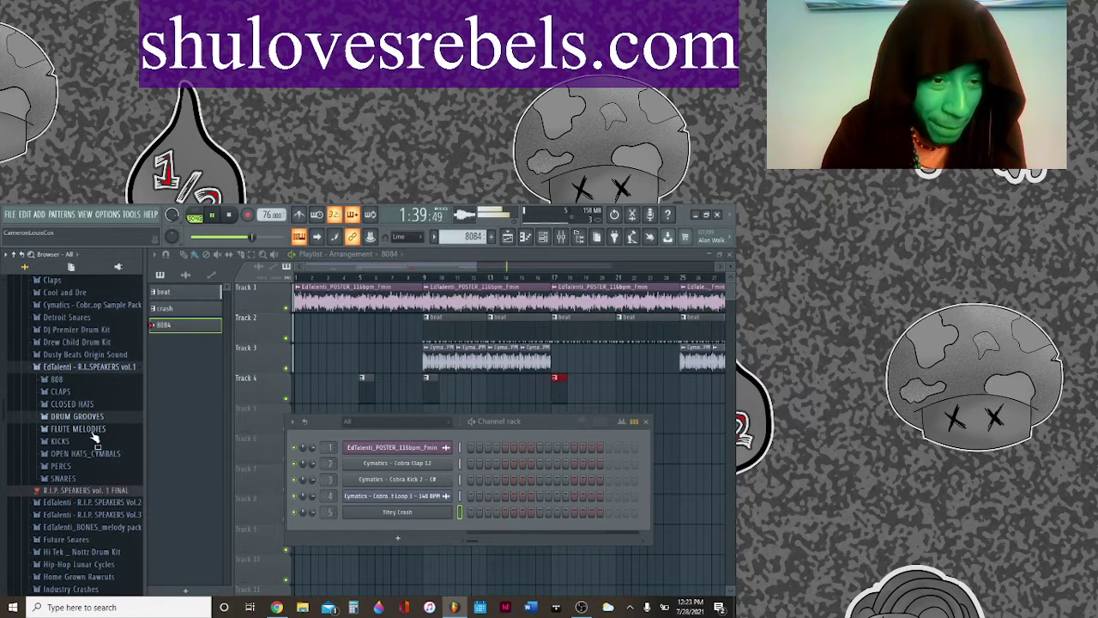
scroll(94, 437, down, 10)
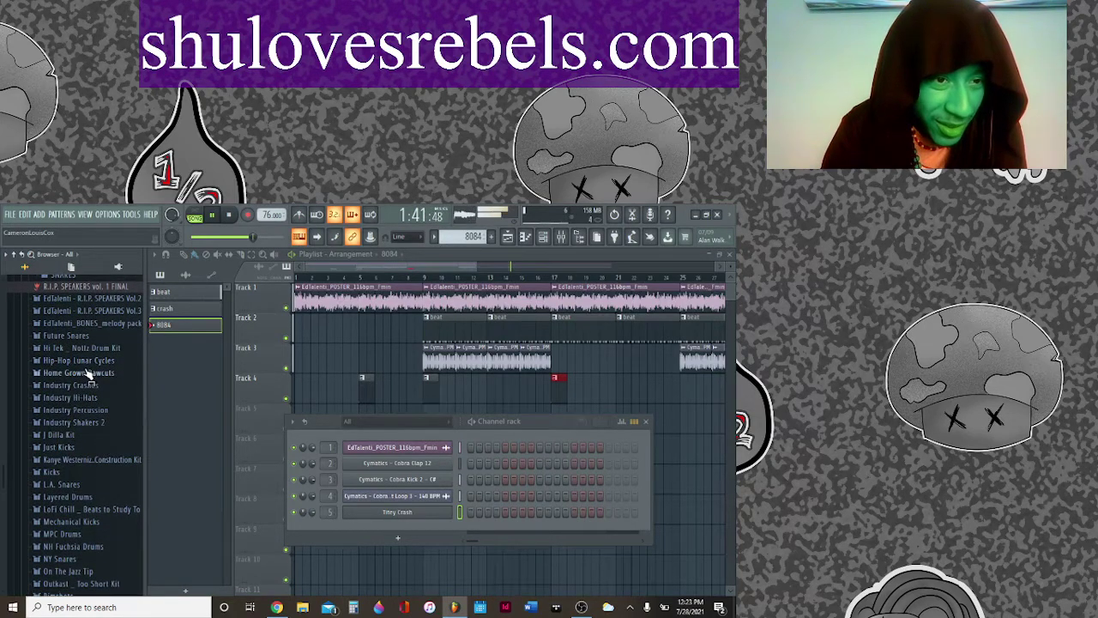
scroll(86, 362, up, 10)
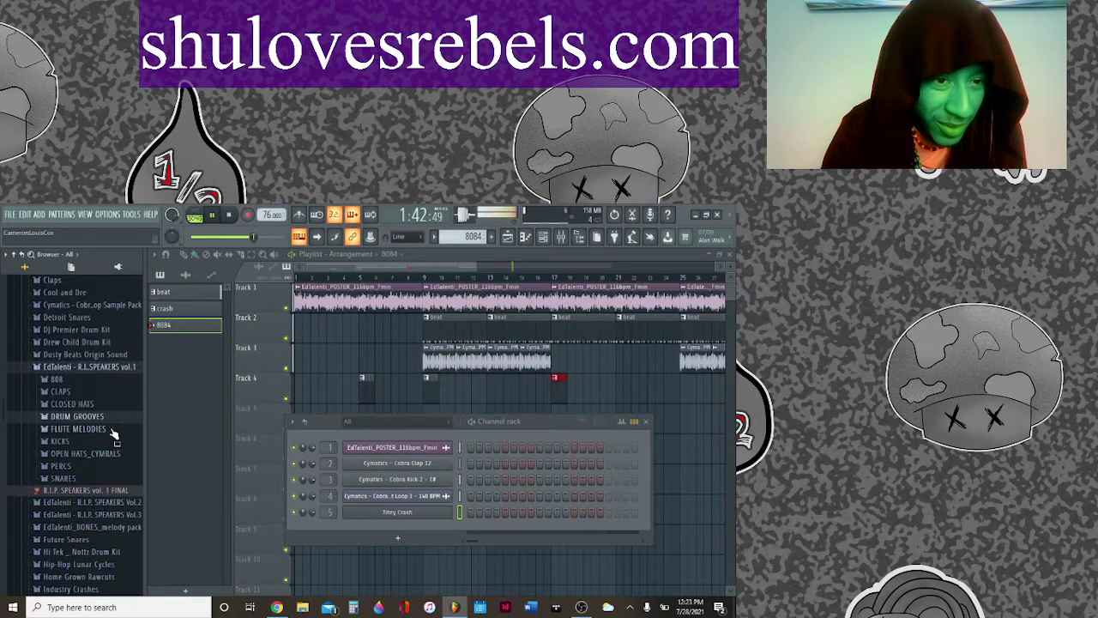
click(79, 366)
Step: Look through the 808s and Drum Loops subfolders of the Cymatics Cobra Hip Hop Sample Pack
click(86, 305)
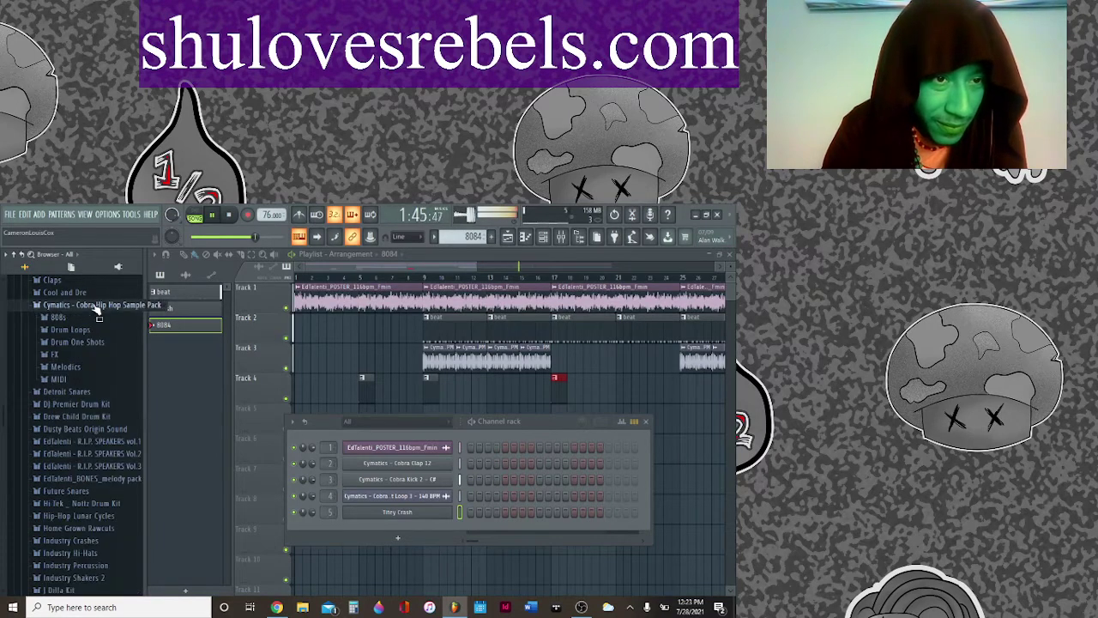
click(82, 317)
click(81, 319)
click(79, 329)
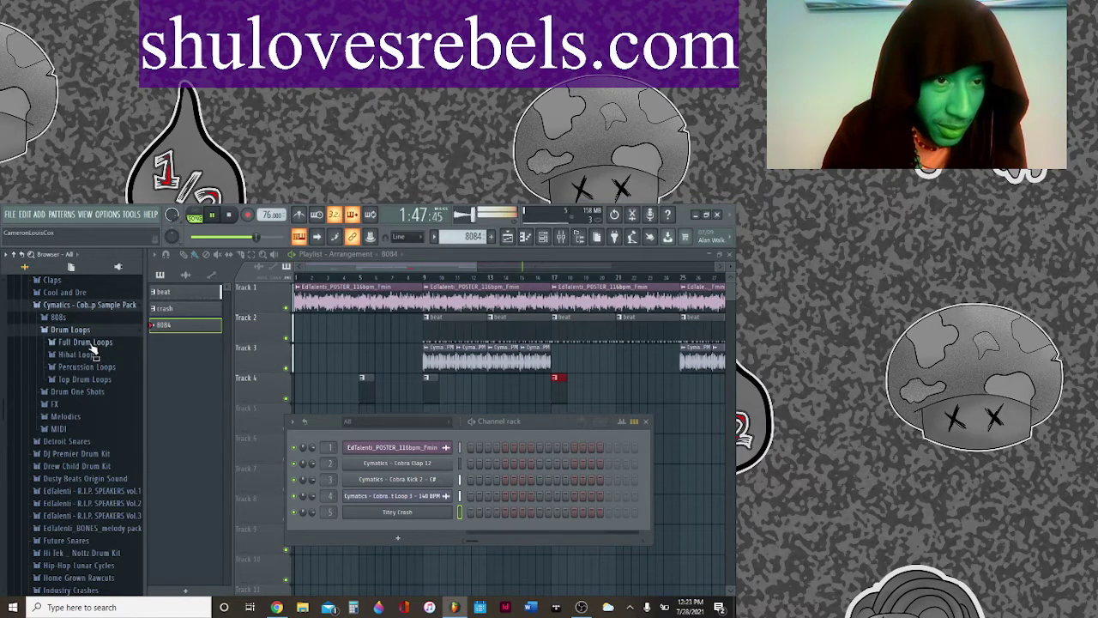
click(91, 378)
click(91, 378)
click(93, 367)
click(92, 367)
click(89, 343)
click(86, 342)
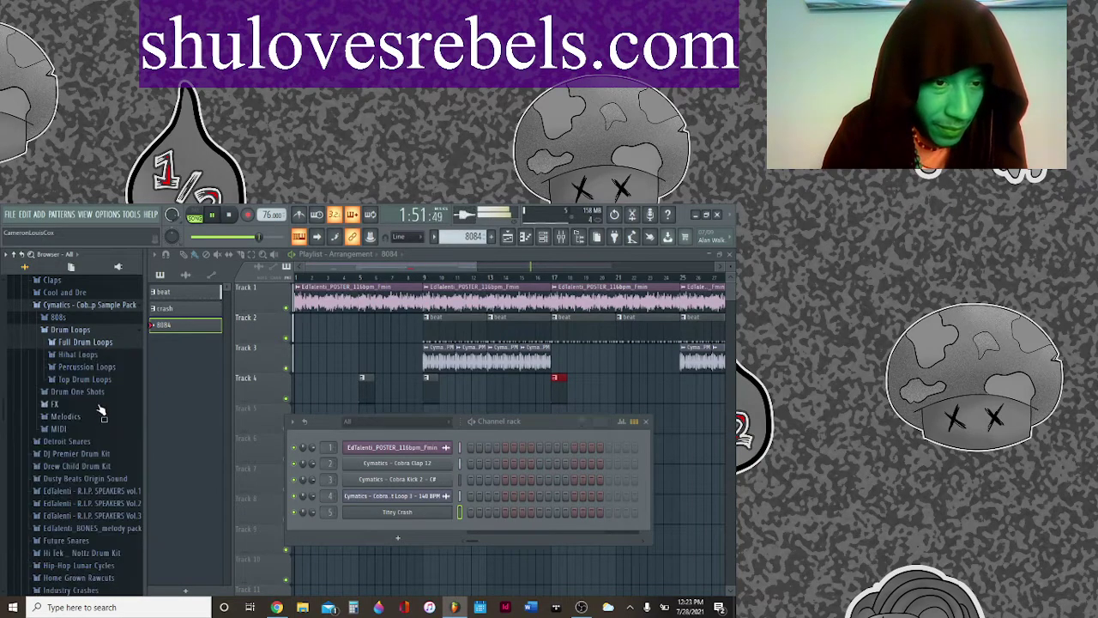
Step: Rework the hi-hat loop on Track 3 by clearing bars 33 to 48 and placing clips at bars 41 to 48
click(479, 264)
scroll(479, 267, down, 3)
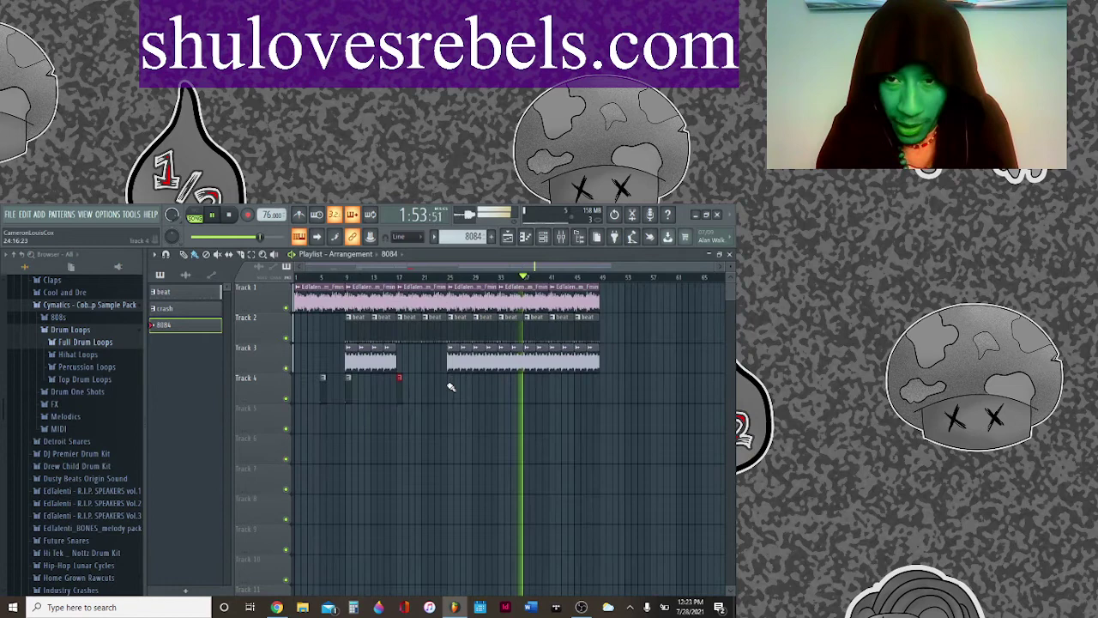
right_click(513, 365)
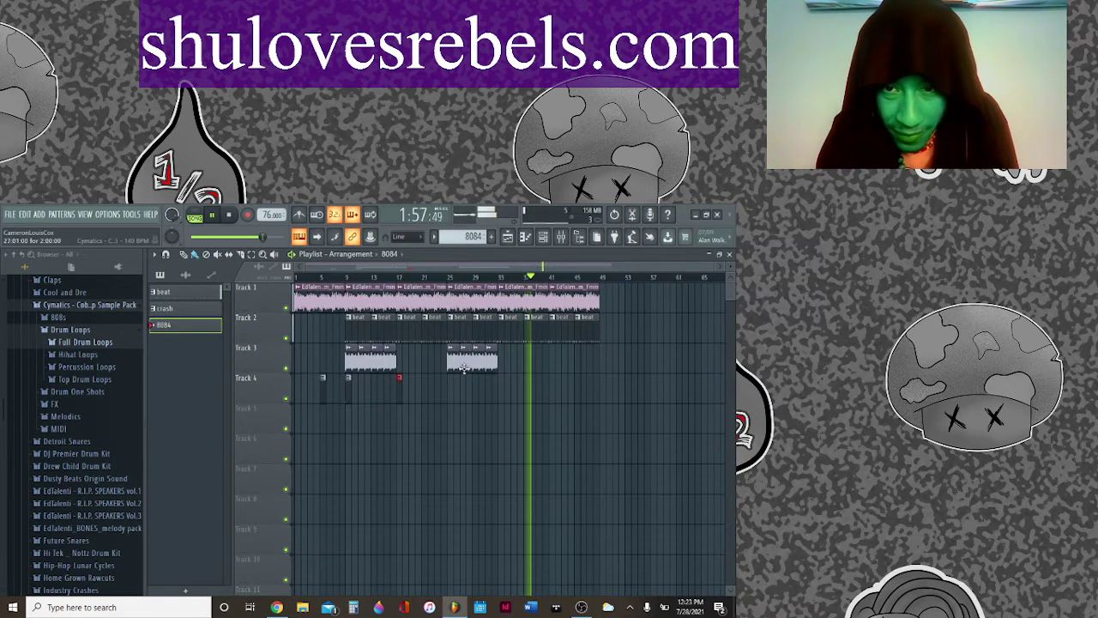
drag(551, 360, 585, 361)
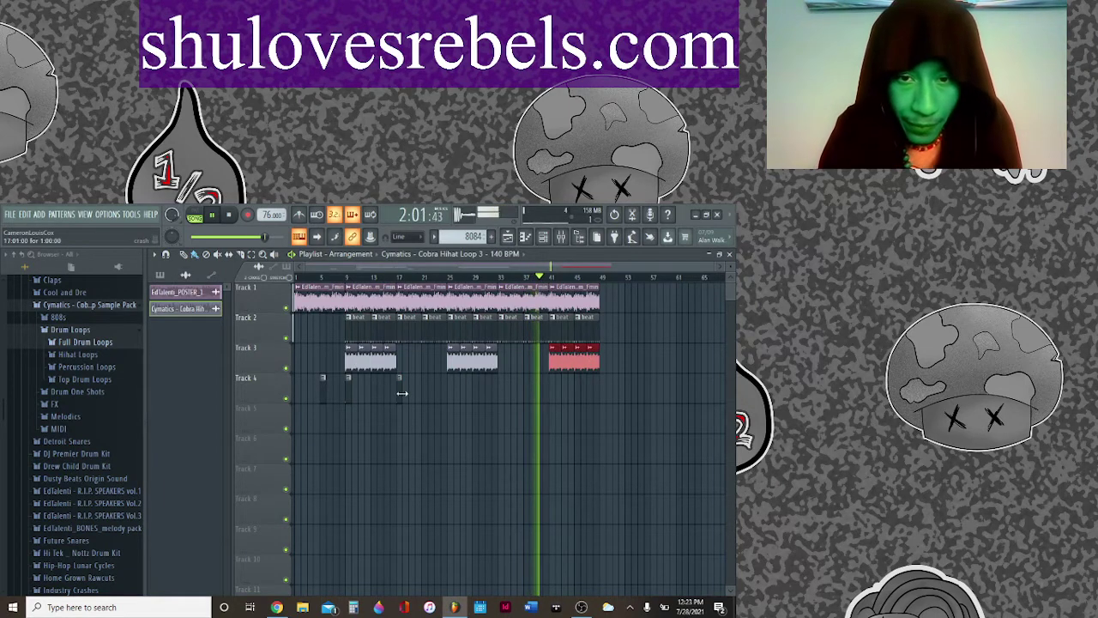
Step: Place crash pattern clips on Track 4 at bars 25, 33 and 41 and restart song playback
key(ctrl+z)
click(501, 391)
click(551, 386)
key(space)
key(space)
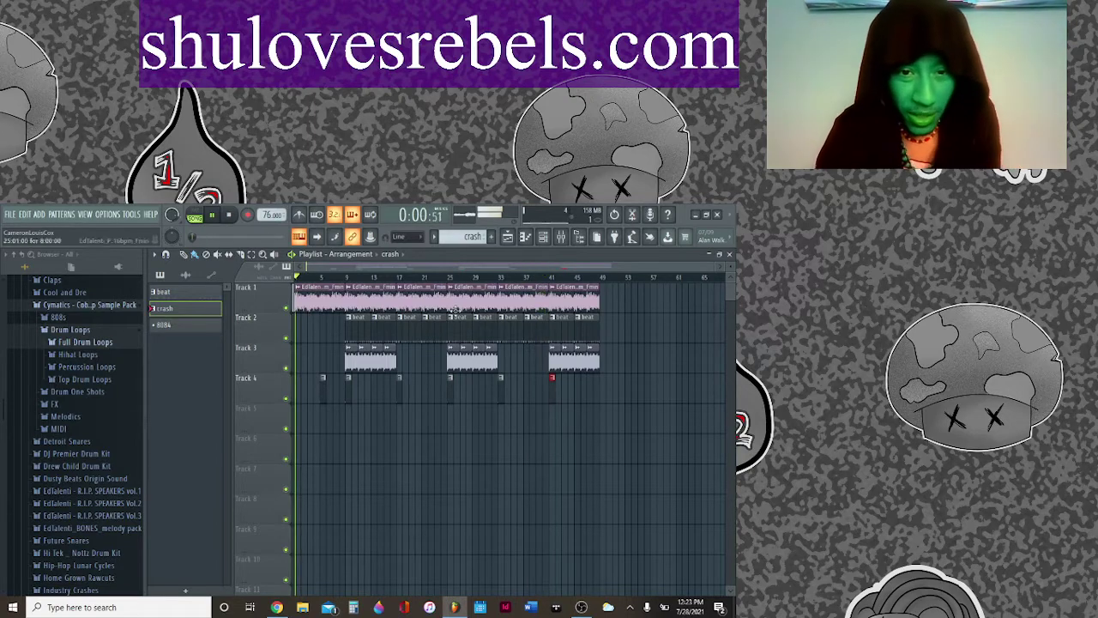
Step: Switch back to the 8084 pattern and show the channel rack
click(470, 234)
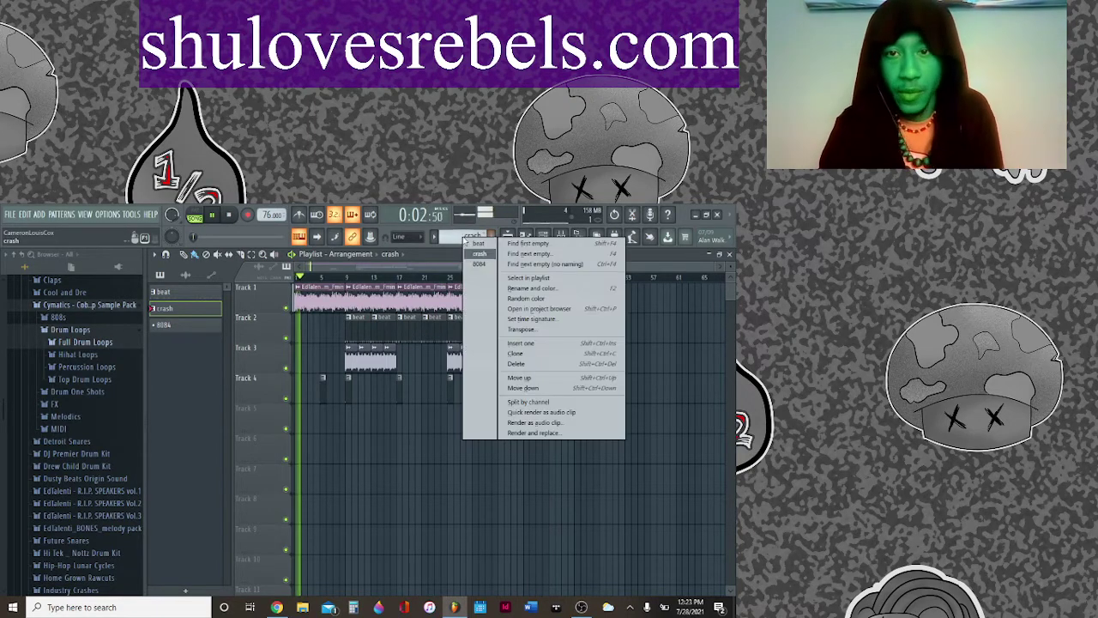
click(498, 434)
click(543, 238)
Step: Look through the remaining hip-hop drum kits for an 808 source and stop playback
scroll(69, 424, down, 6)
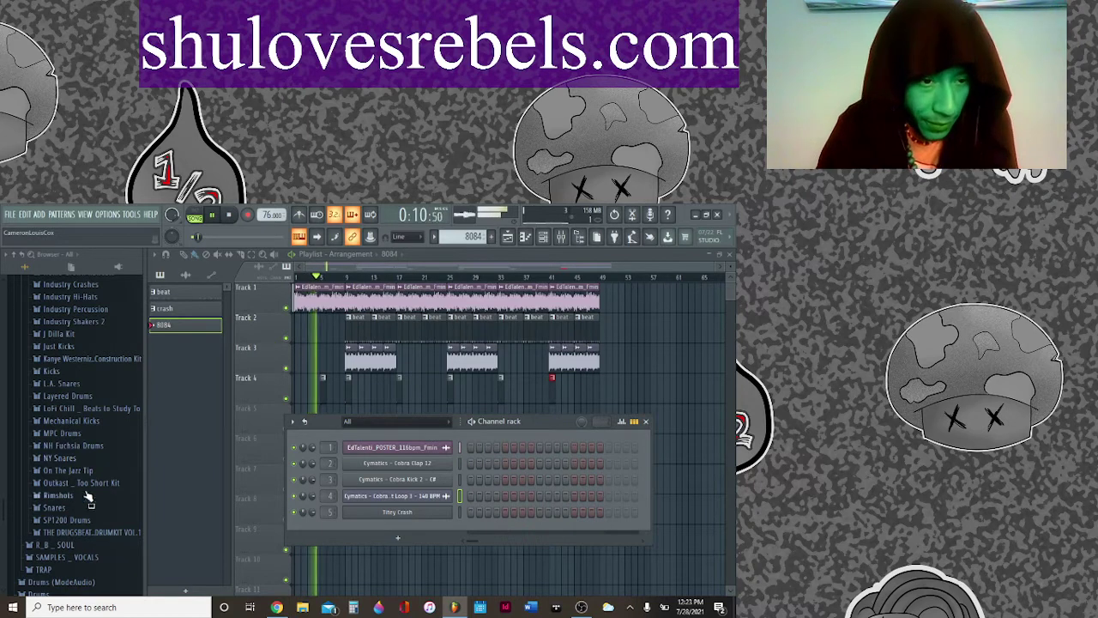
scroll(99, 467, up, 5)
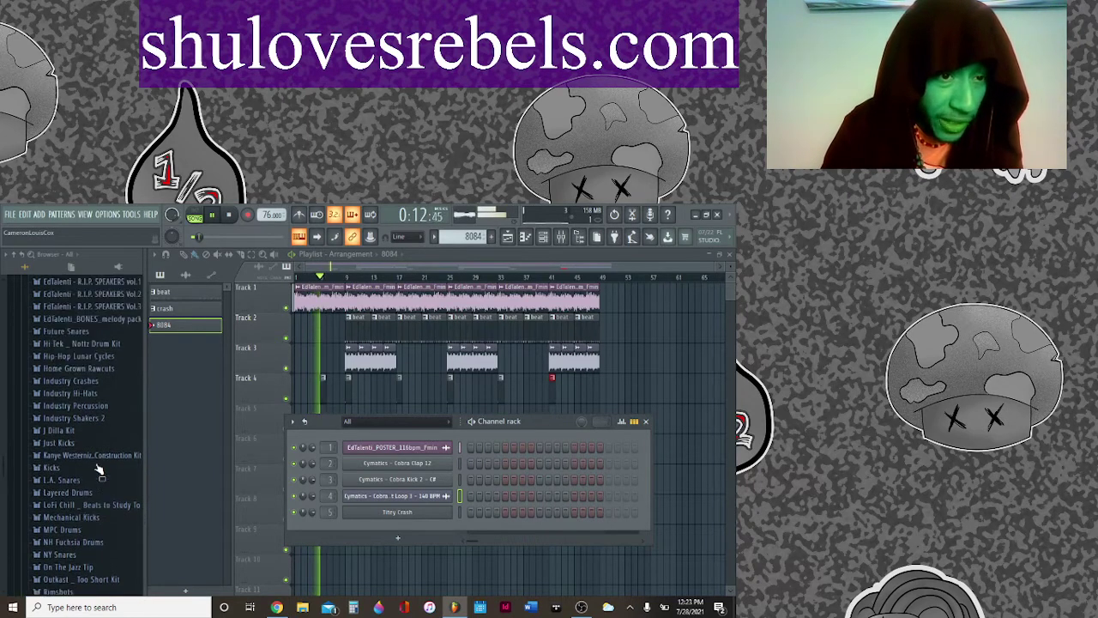
scroll(99, 468, down, 5)
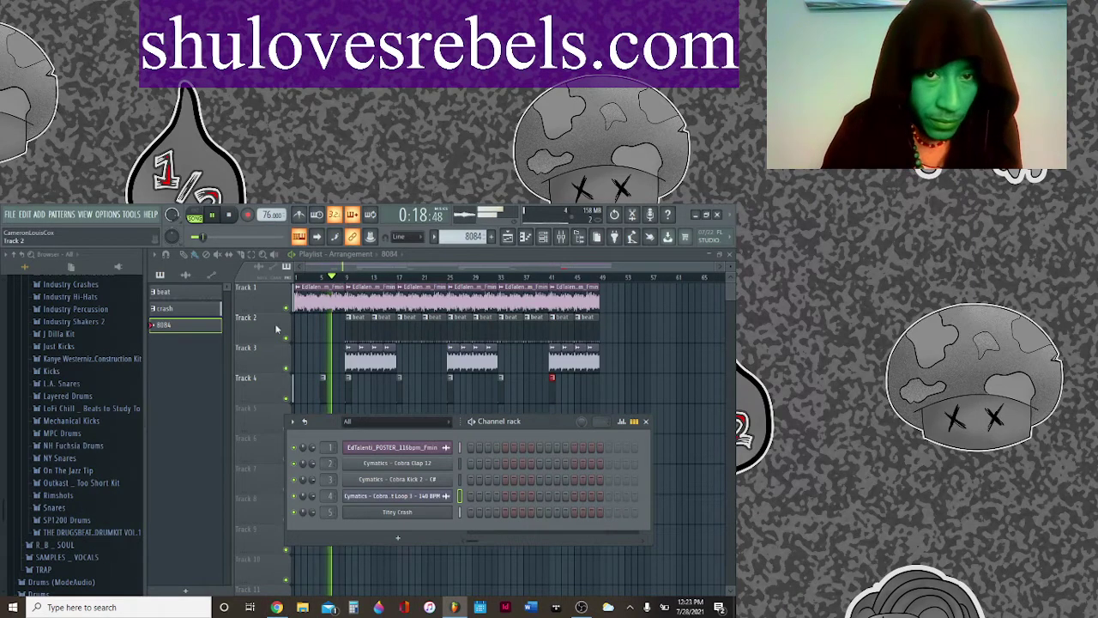
click(223, 221)
scroll(31, 439, up, 3)
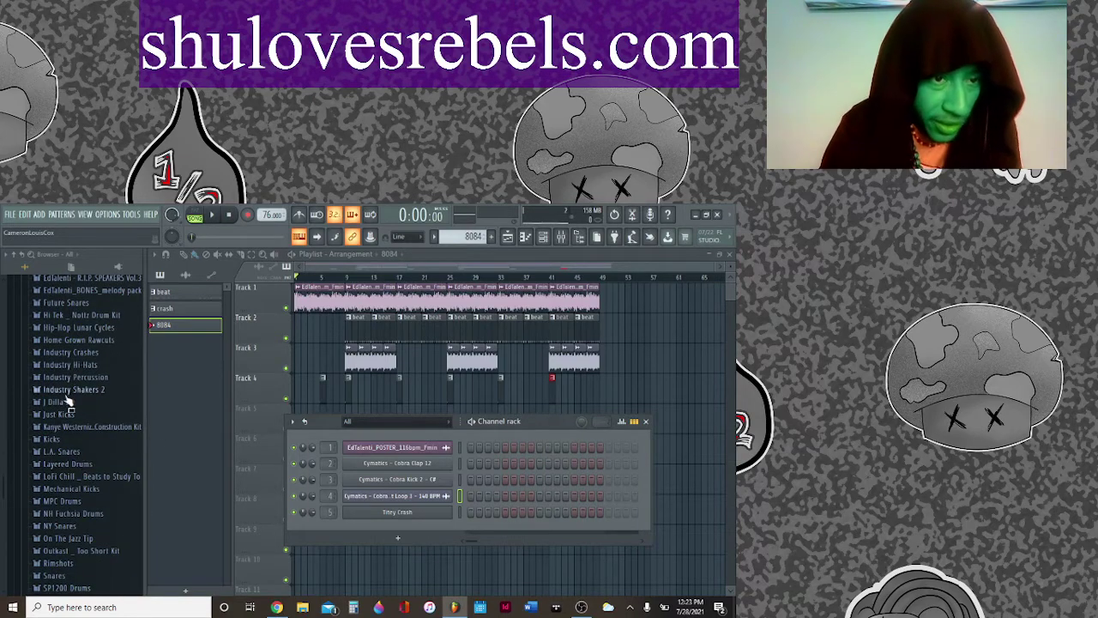
scroll(101, 435, down, 4)
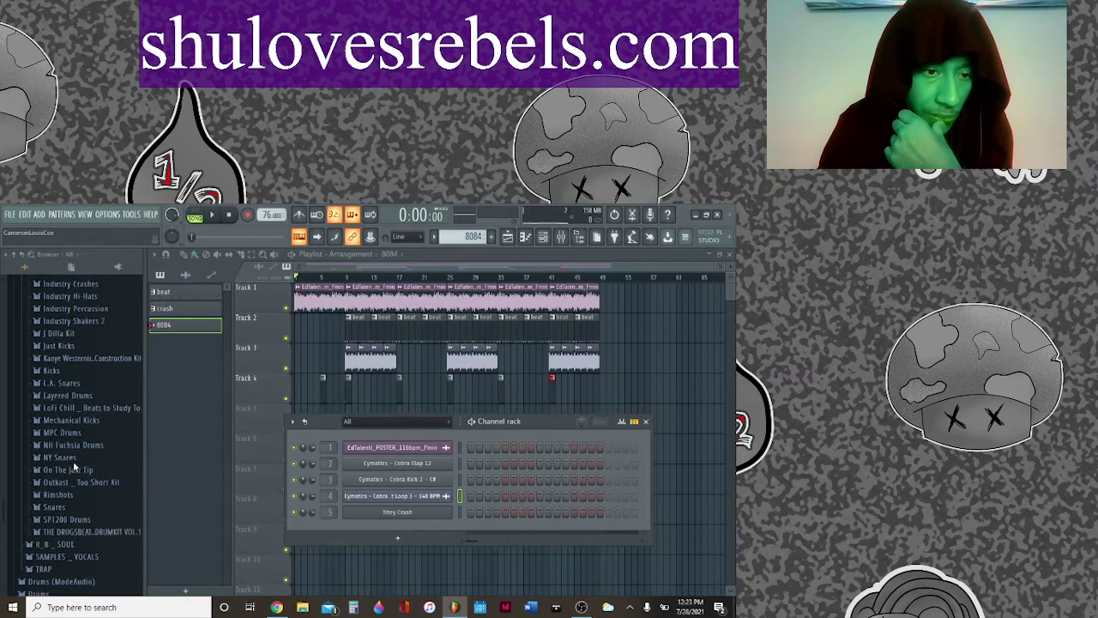
Step: Audition samples in the 808s folder of TRAP's Aku_s Revenge Drum Kit, from Baby [808] to murder! [808]
click(47, 503)
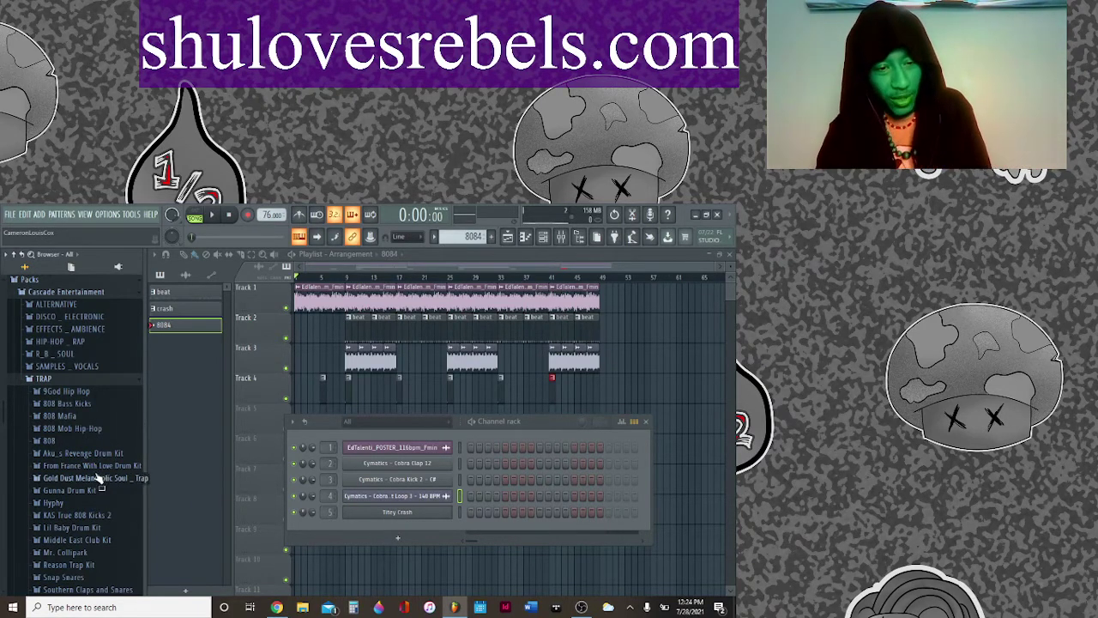
click(99, 455)
click(91, 466)
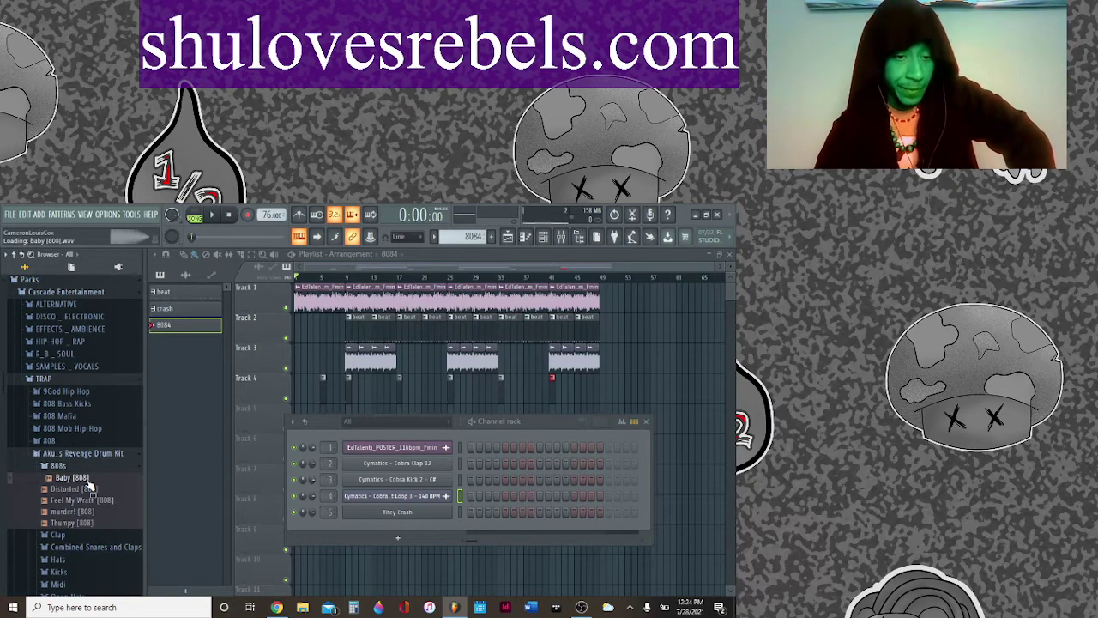
click(90, 488)
key(Down)
key(Down)
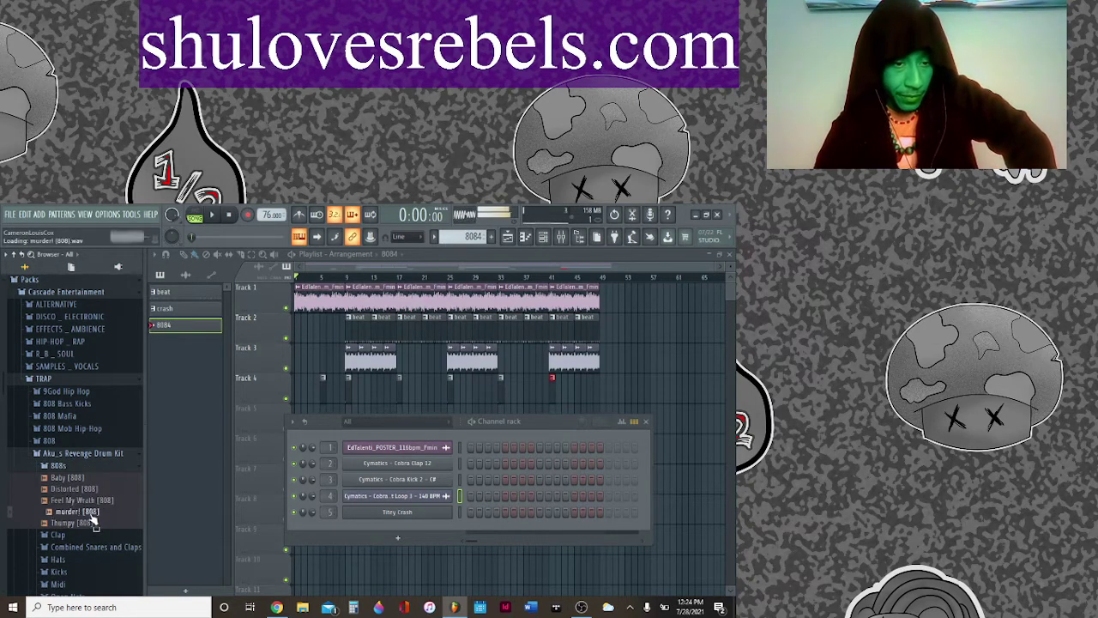
Step: Add murder! [808] as a new channel routed to mixer Insert 6, keeping 8084 as the active pattern
drag(89, 512, 410, 529)
key(F4)
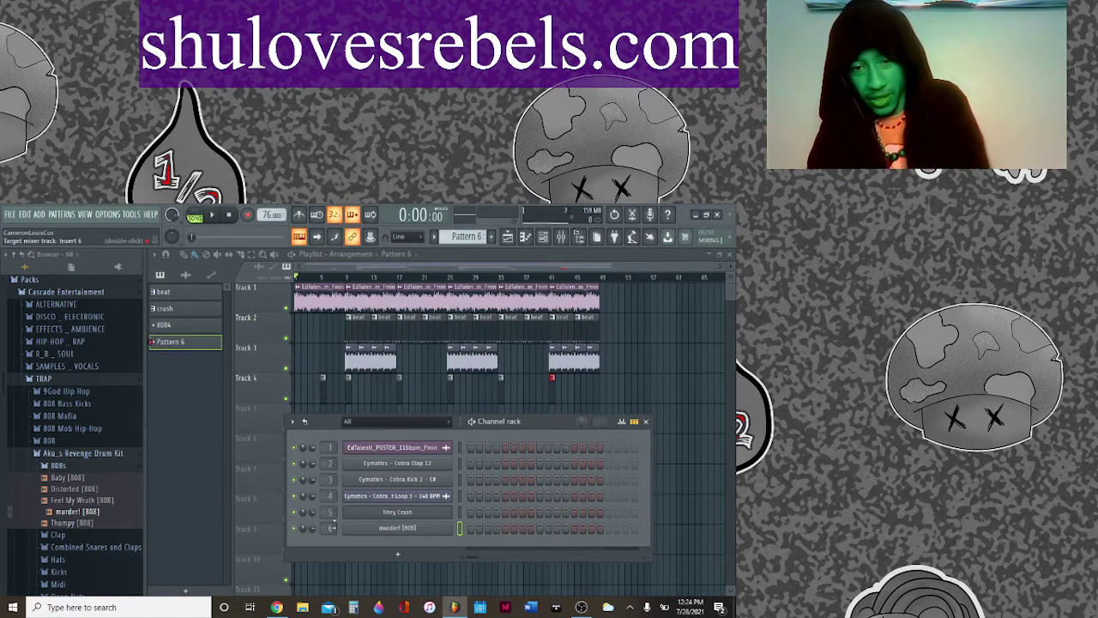
click(470, 239)
click(541, 426)
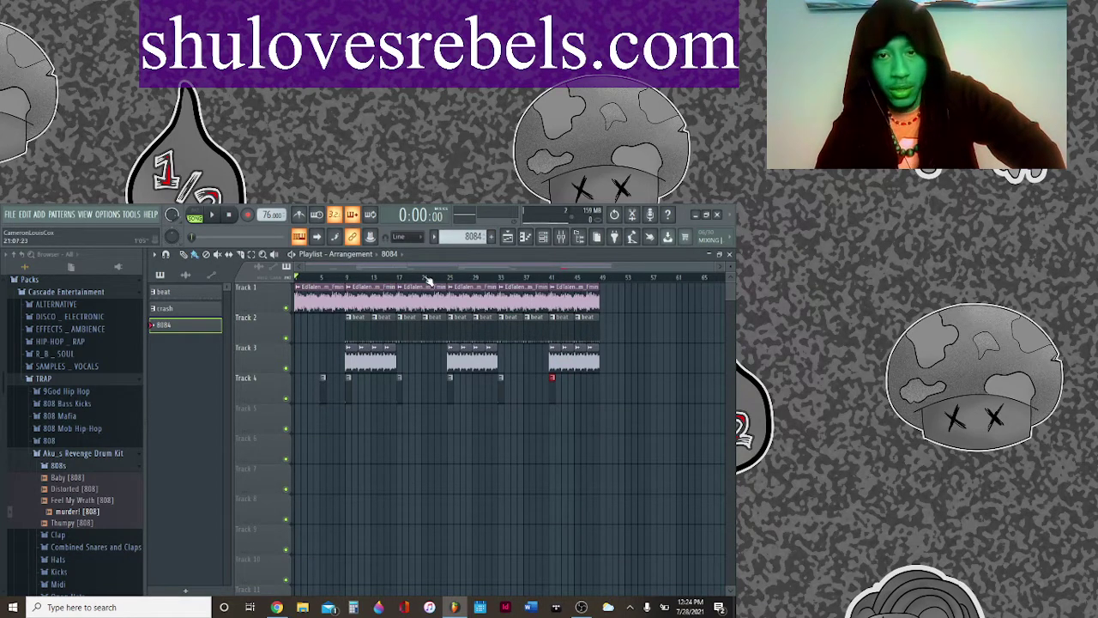
Step: Select bars 17 to 24 in the playlist, remove their beat clips from Track 2, and play the section
drag(400, 284, 445, 290)
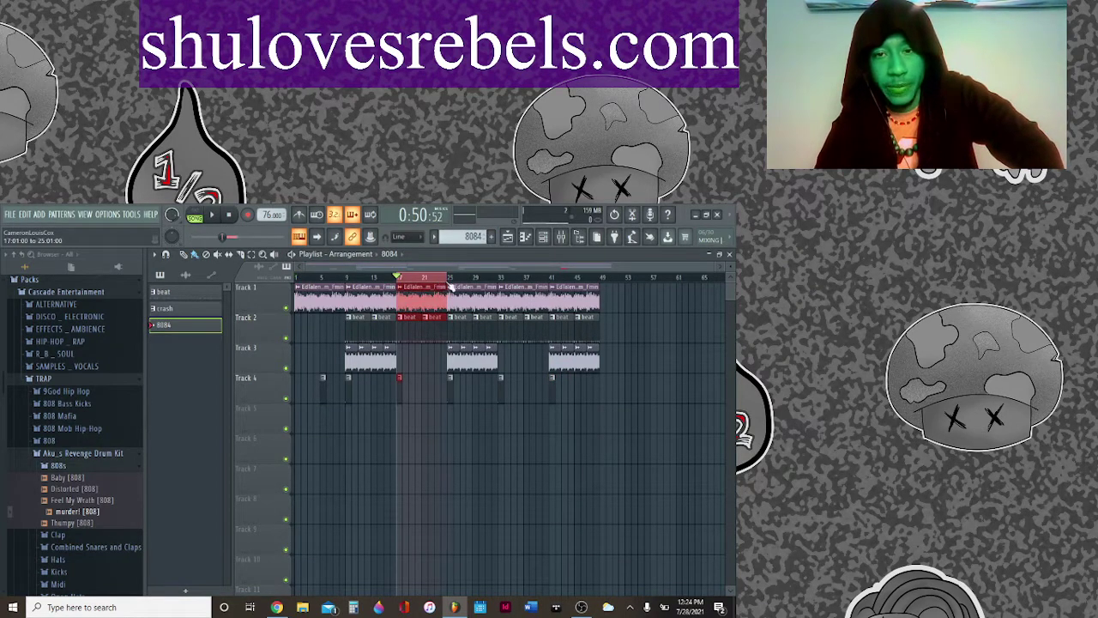
right_click(407, 331)
key(space)
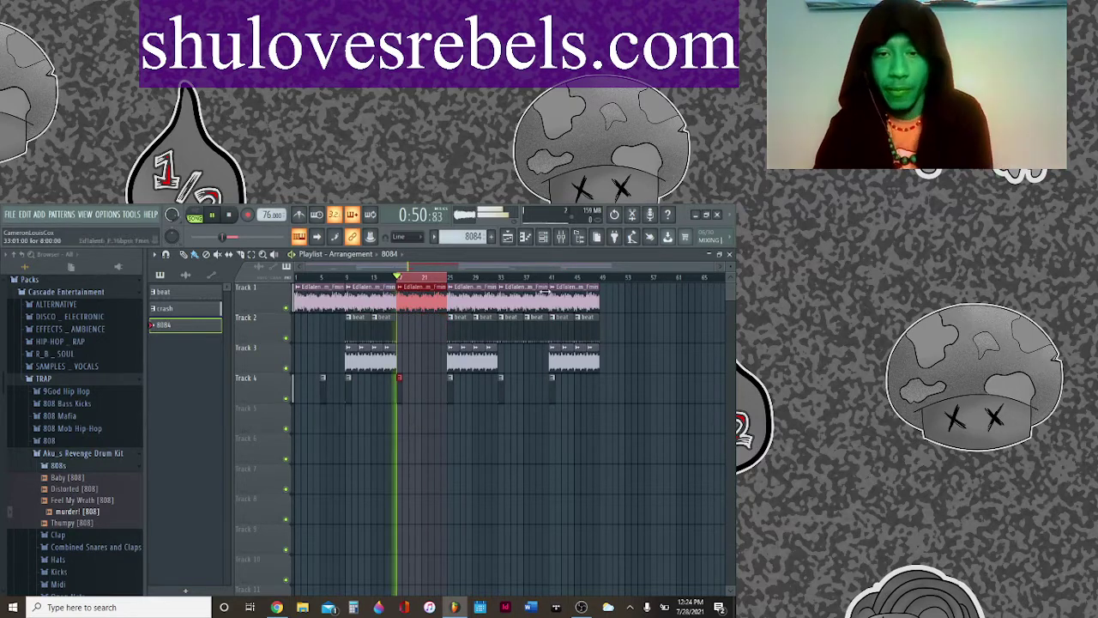
Step: Stop playback, lower the volume of mixer Insert 6 that carries the 808, and play the section again
click(525, 238)
key(space)
click(561, 237)
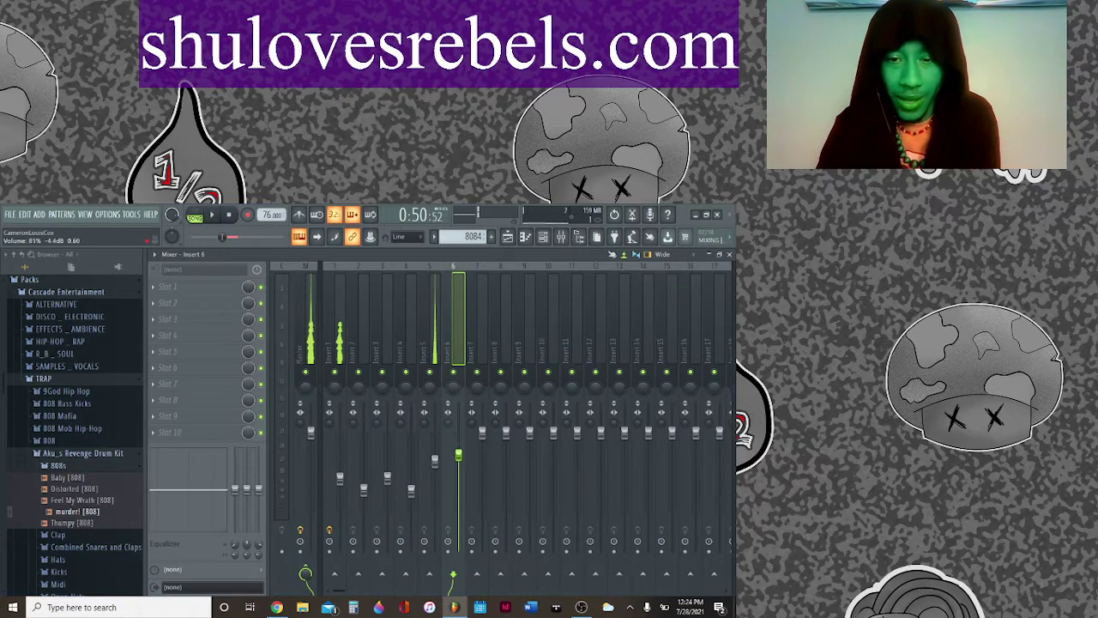
key(space)
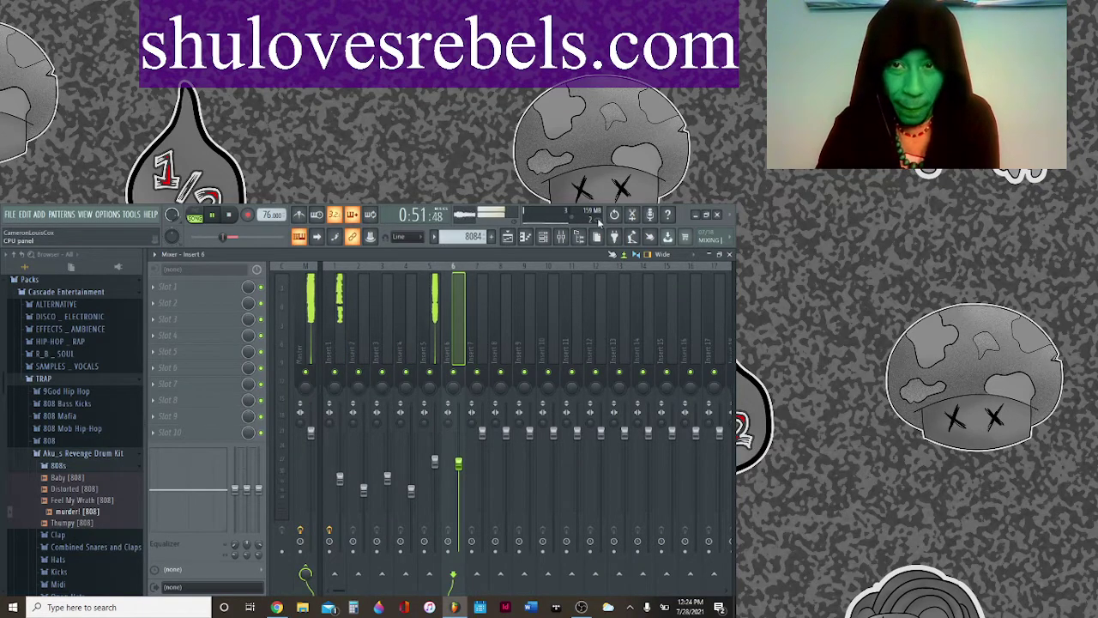
Step: Route mixer Insert 3 to Insert 6 in addition to the Master, and select the Master track
click(543, 238)
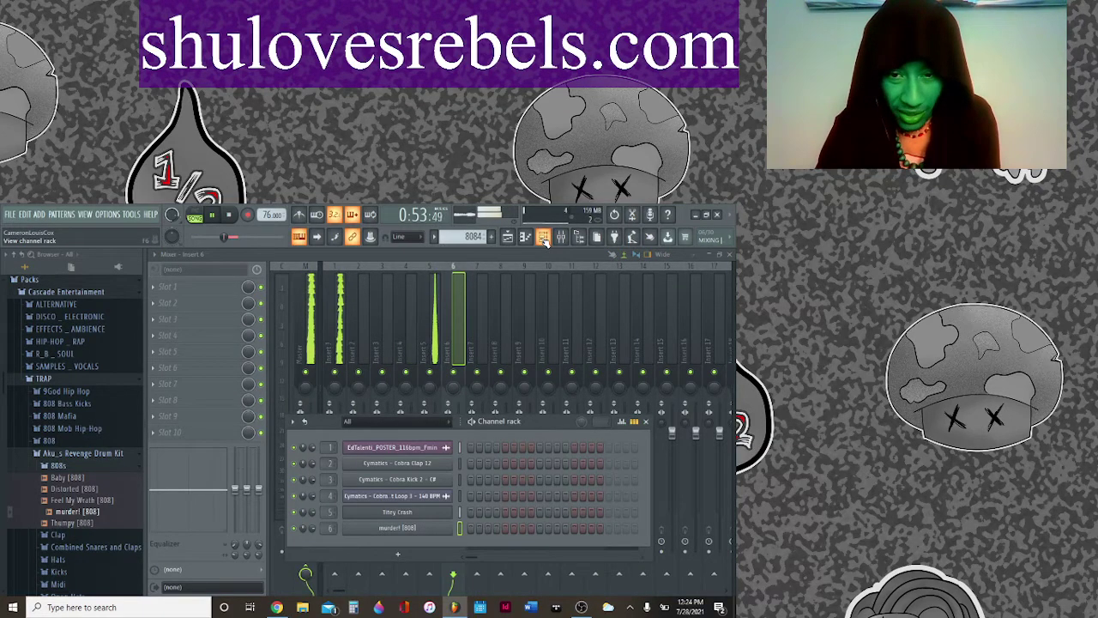
click(544, 238)
click(387, 515)
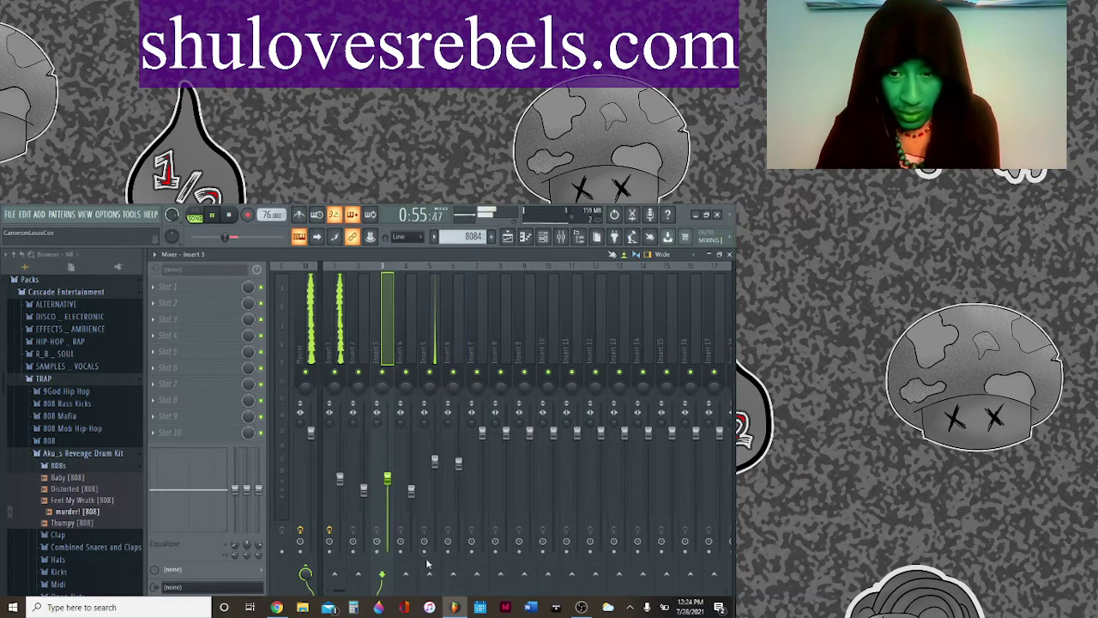
click(453, 573)
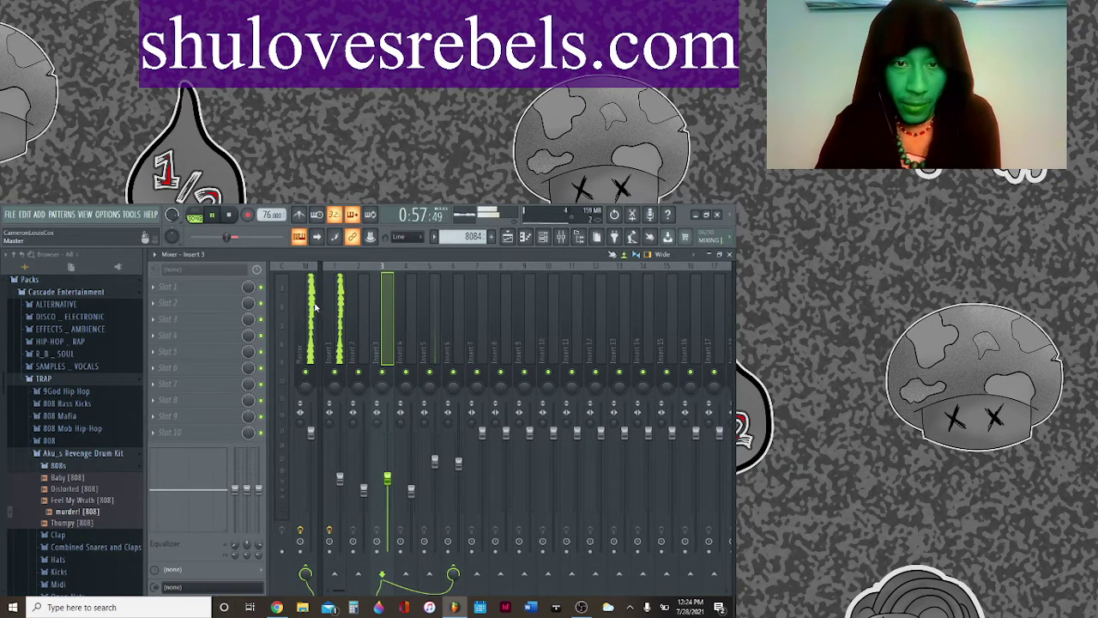
click(312, 307)
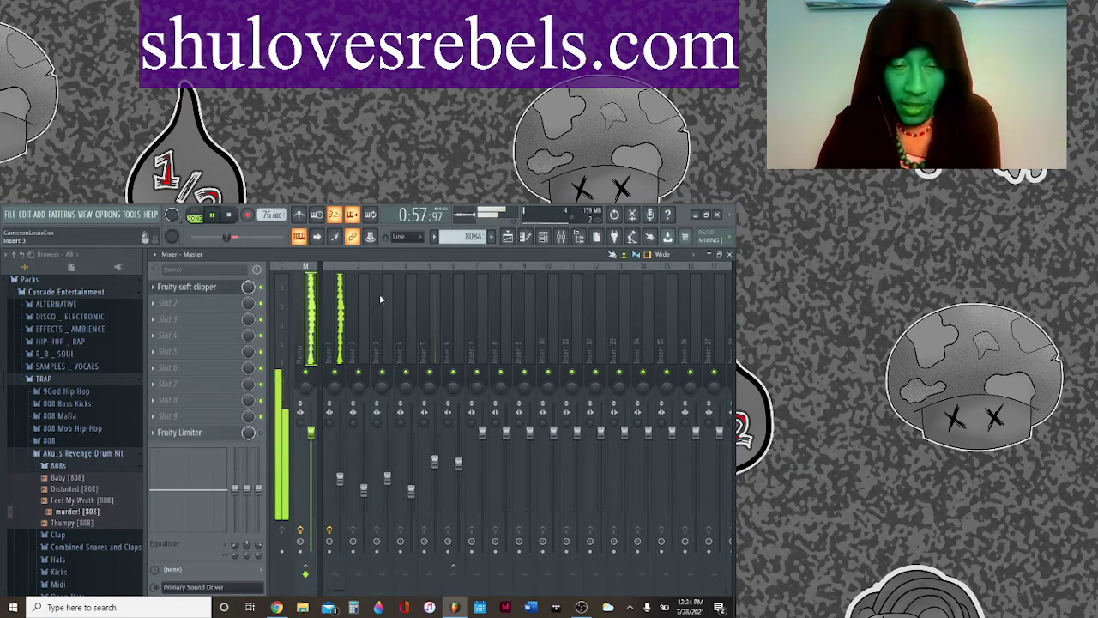
Step: Place a note at the start of bar 1 in the murder! [808] piano roll and move it up to D6
click(508, 237)
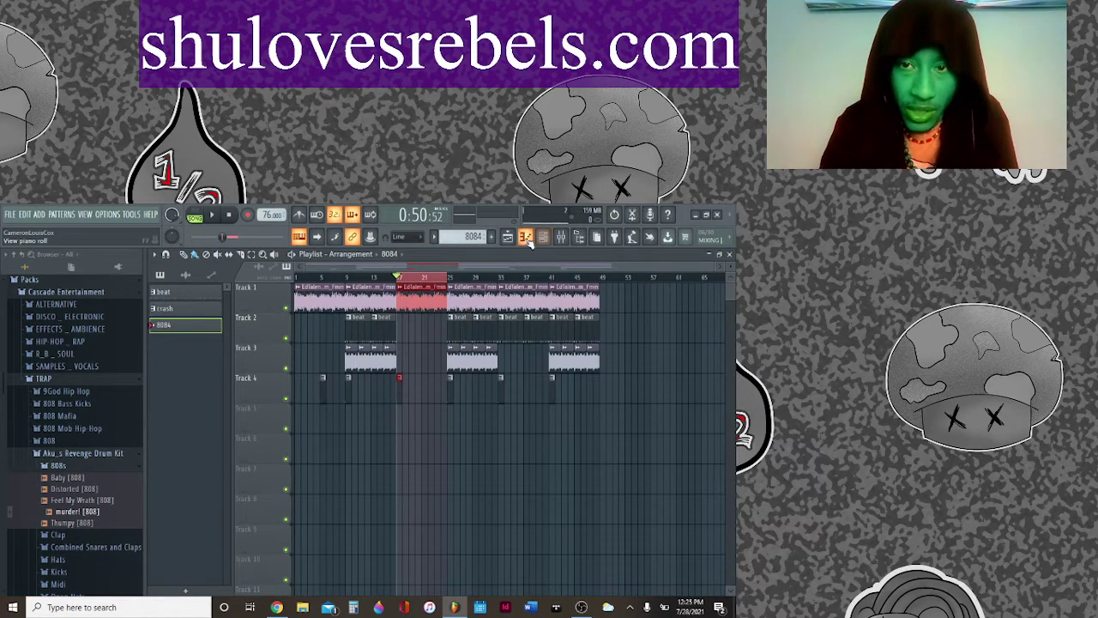
click(526, 238)
click(402, 254)
click(410, 335)
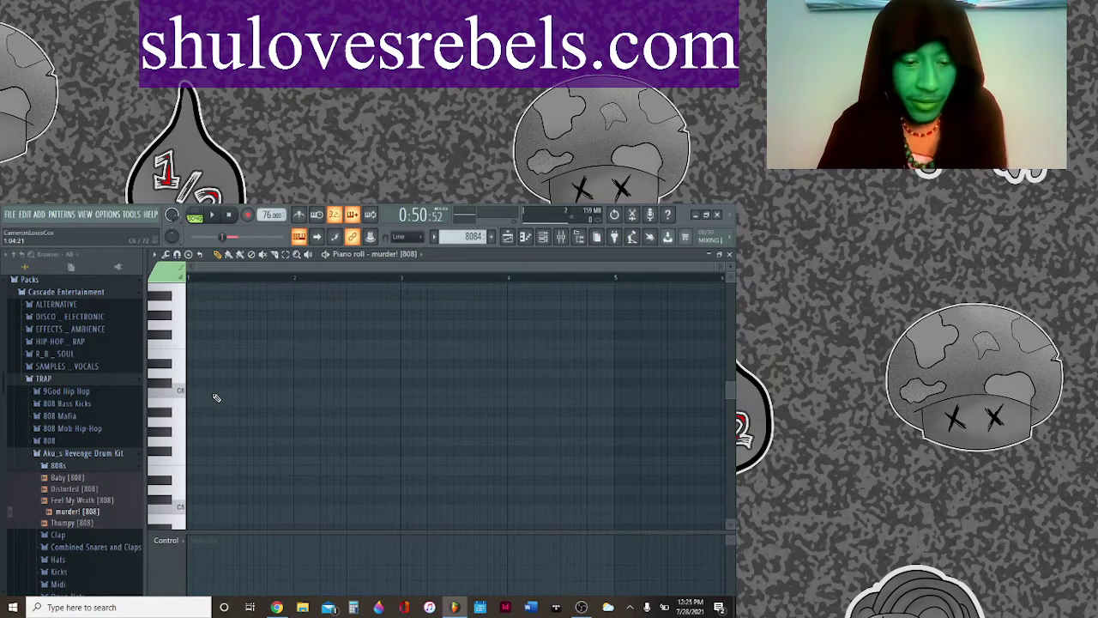
scroll(206, 474, down, 3)
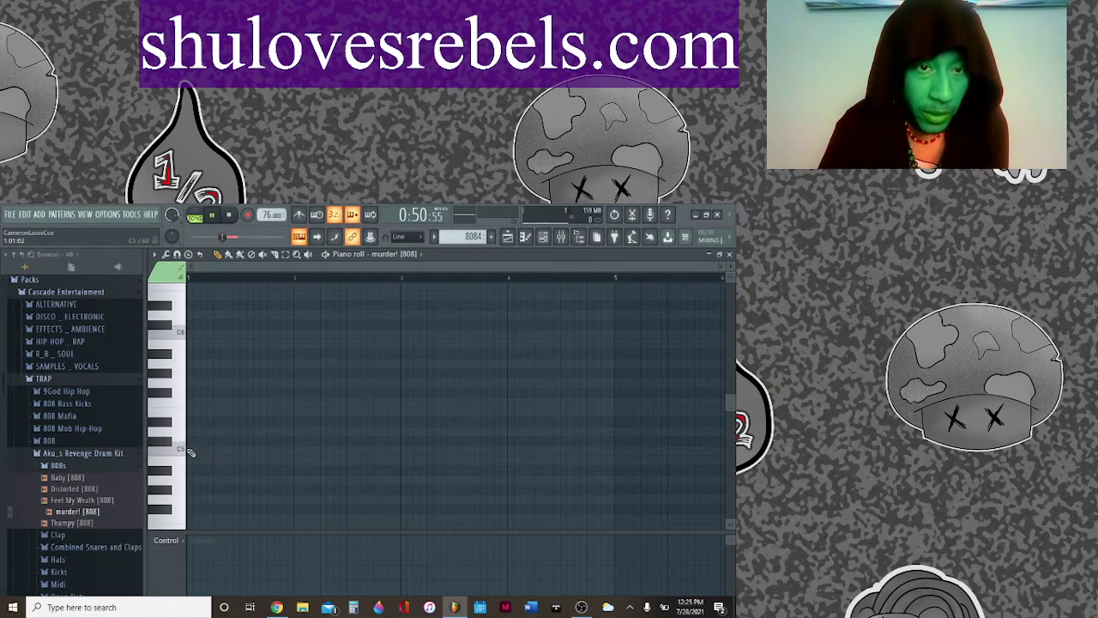
click(181, 450)
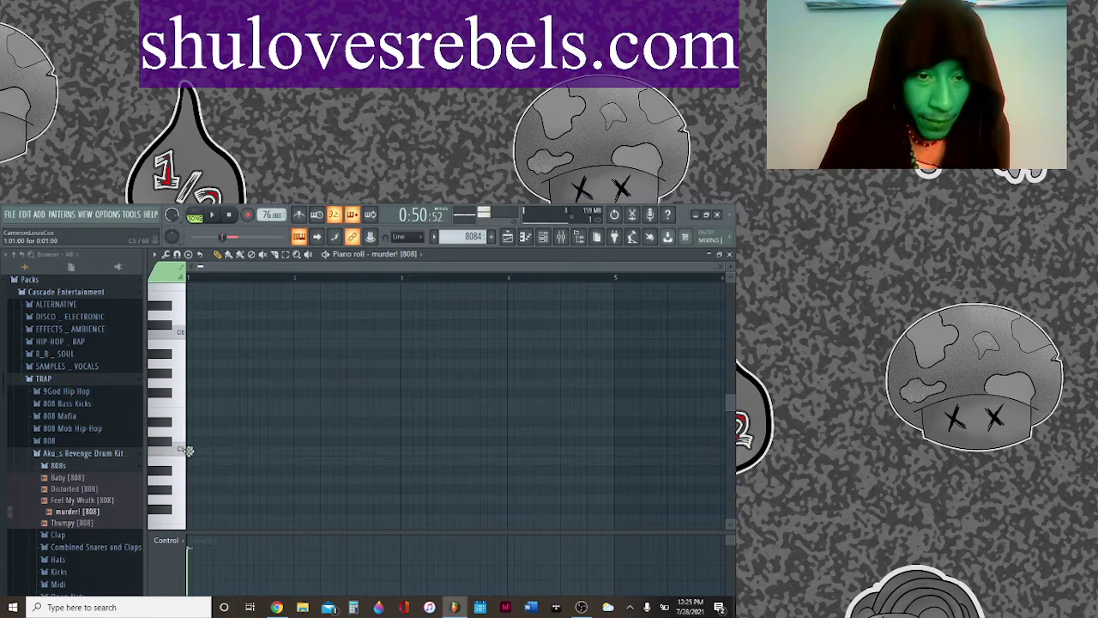
drag(196, 346, 192, 314)
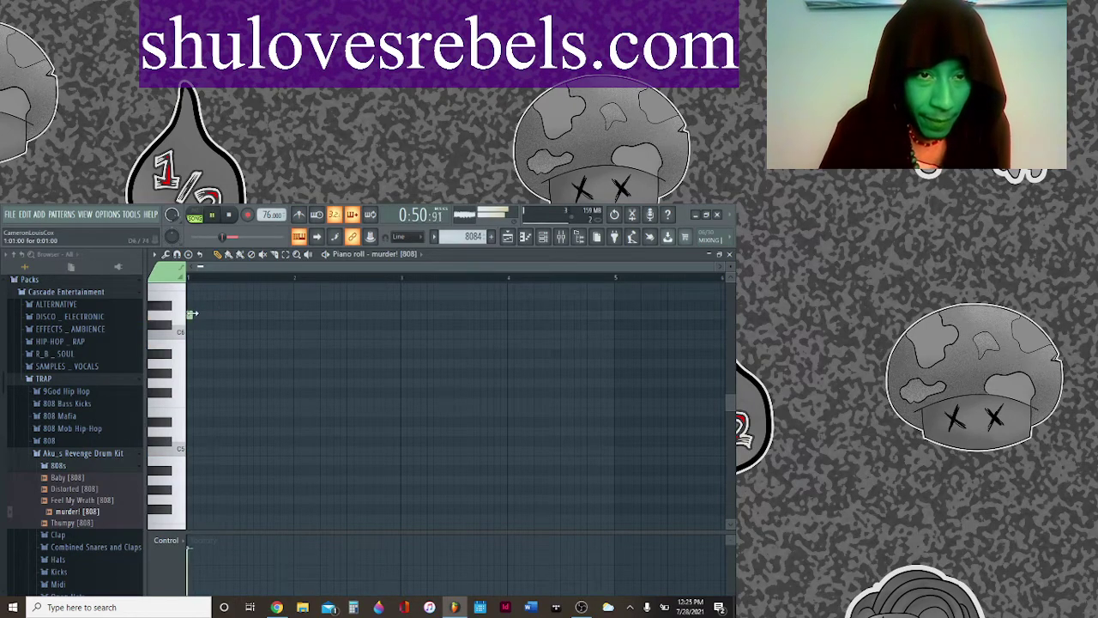
Step: Place the 8084 pattern on Track 5 at bar 17, and add a one-step F6 note at step 7 of bar 1
click(507, 237)
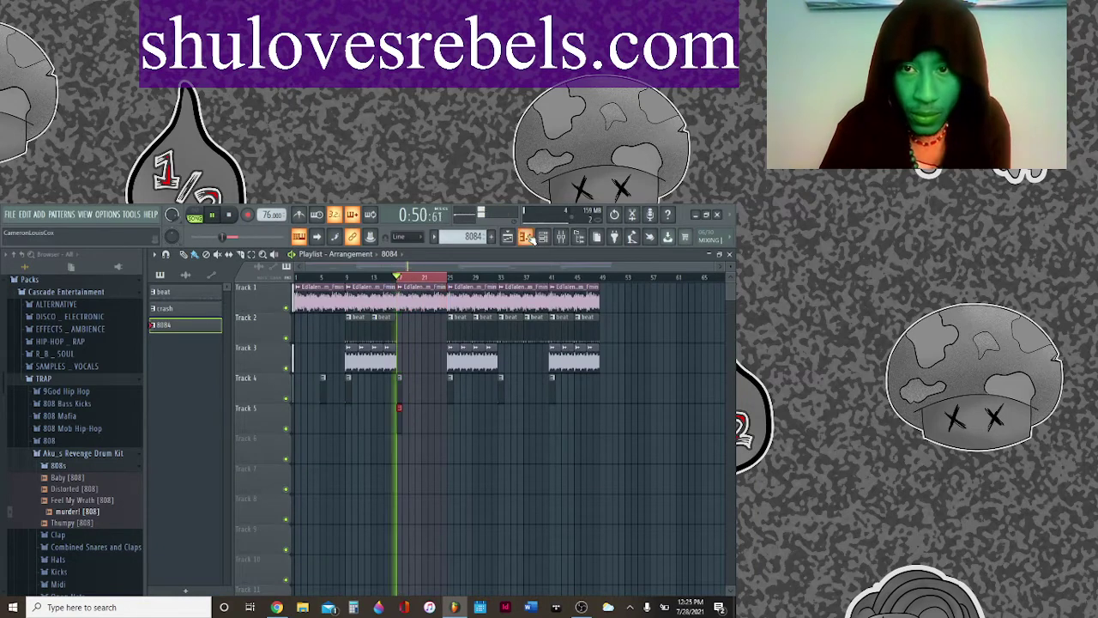
click(528, 237)
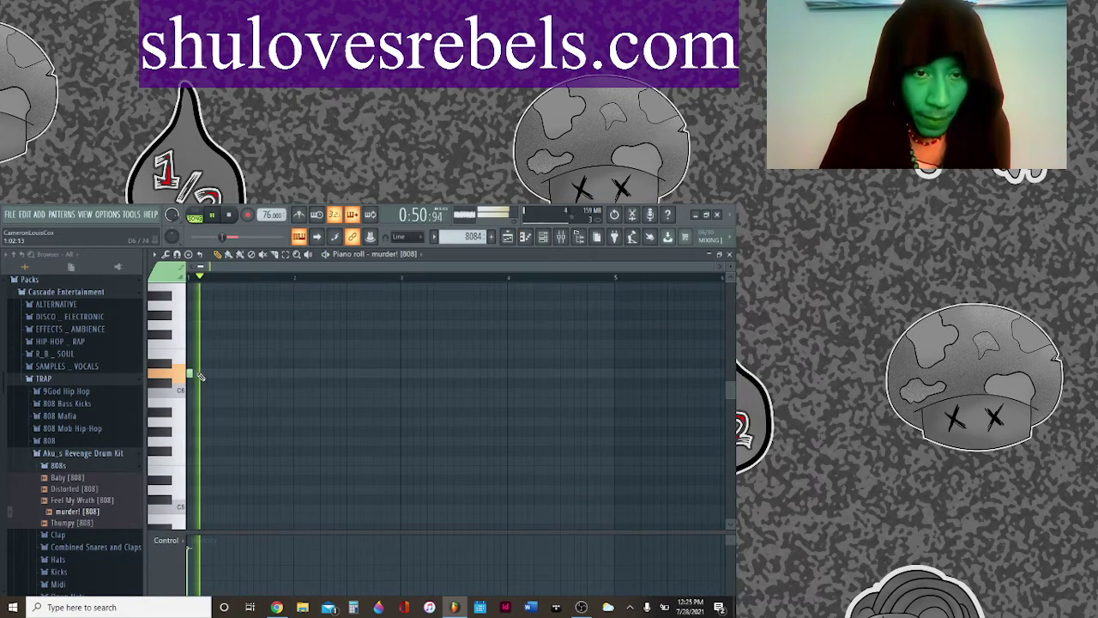
click(227, 343)
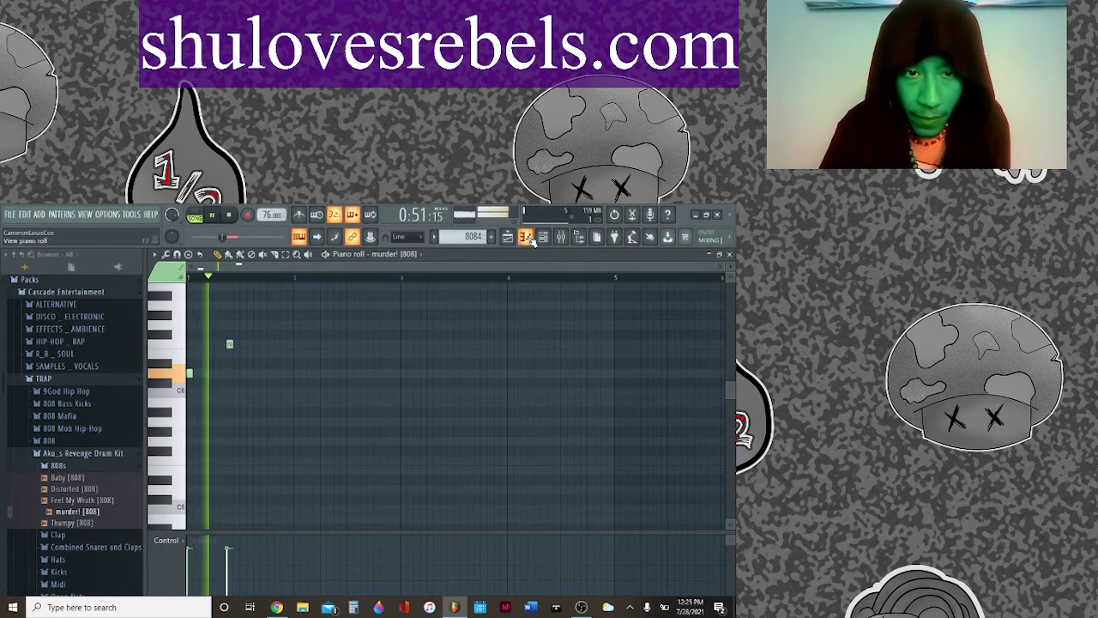
key(space)
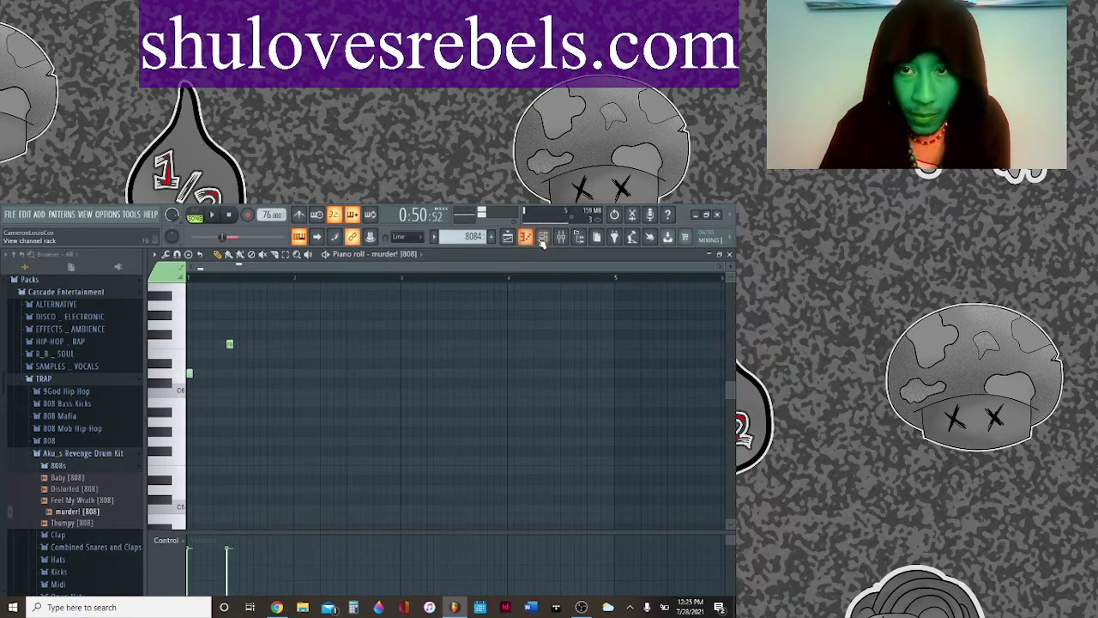
Step: Enable the volume envelope of the murder! [808] channel with zero attack, full hold and 0% release time
click(542, 237)
click(403, 449)
click(287, 422)
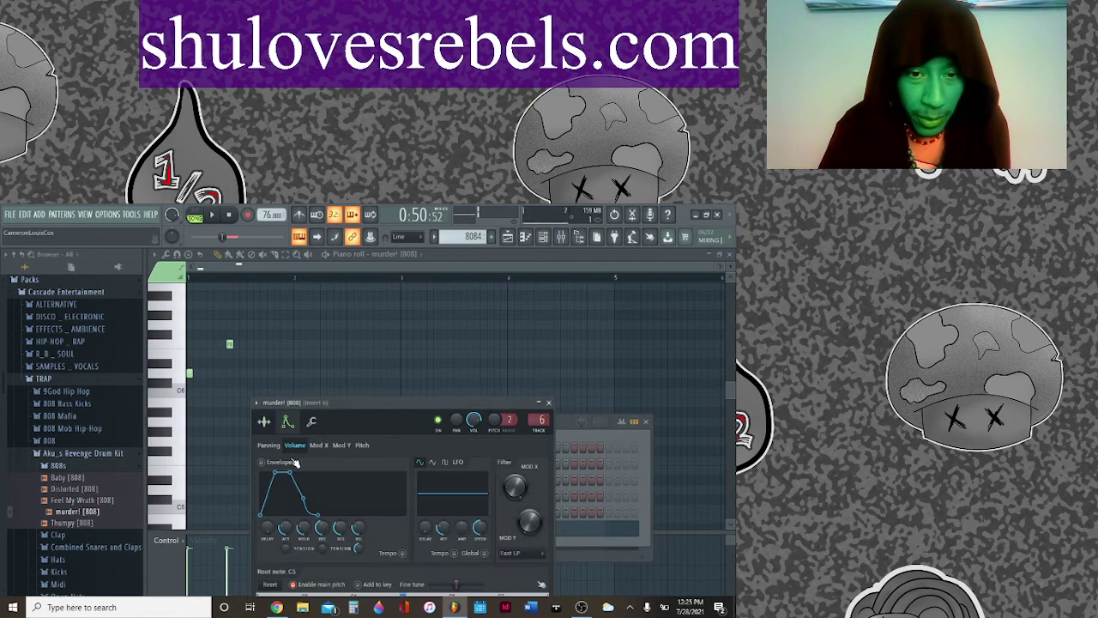
drag(292, 532, 362, 537)
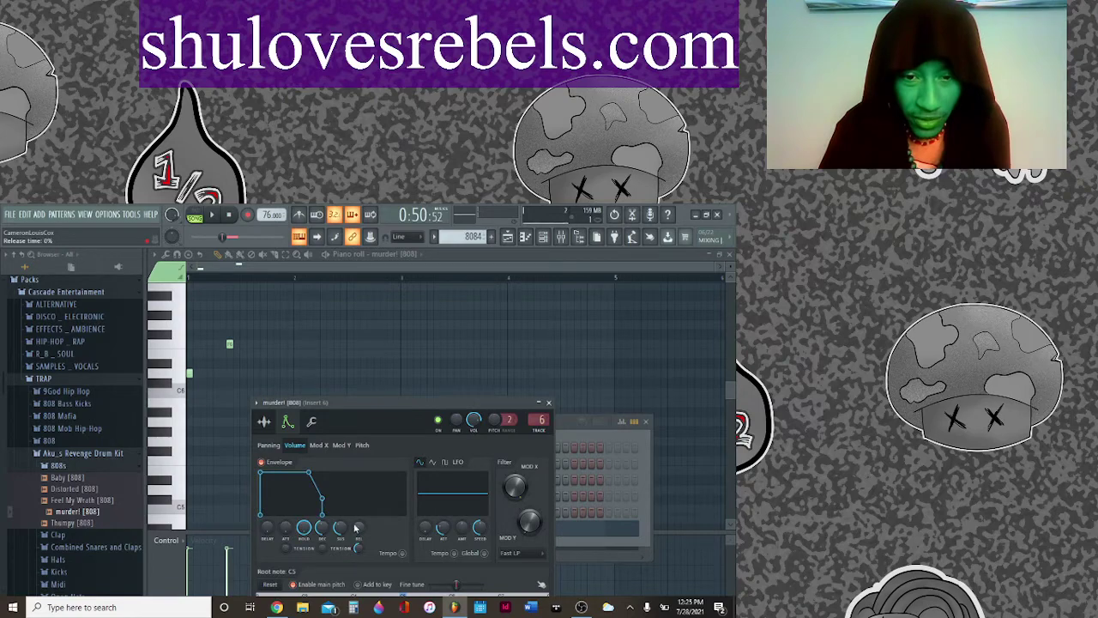
Step: Switch to Chrome to check the Twitch stream chat, and return to FL Studio
click(277, 608)
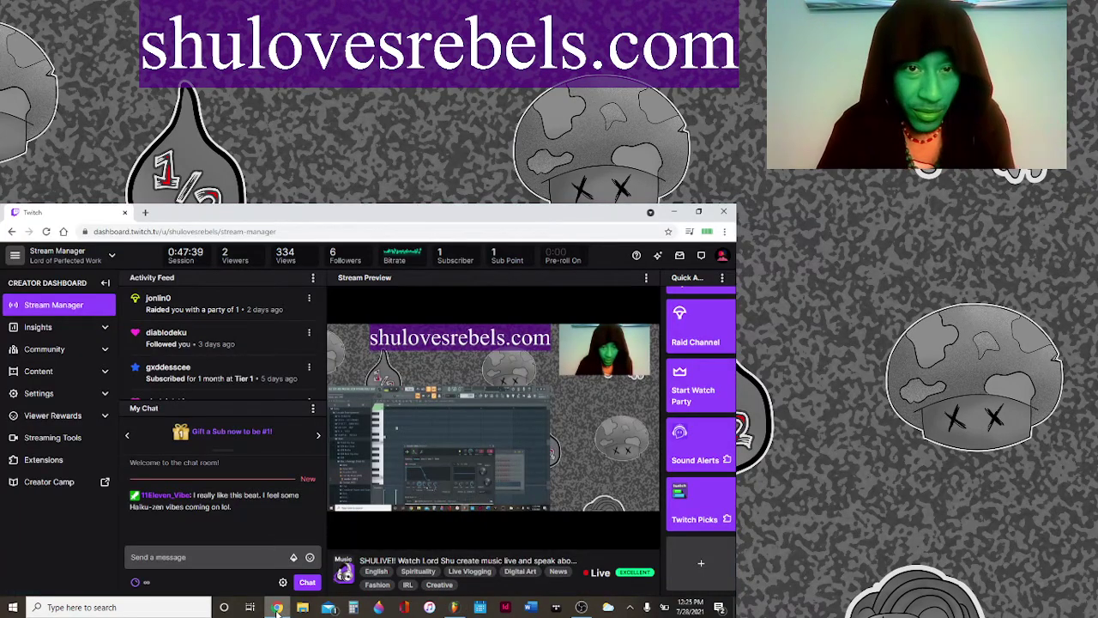
click(277, 607)
Step: Play the section, extend the F6 note to two steps and stretch the D6 note until it meets the F6
key(space)
click(239, 344)
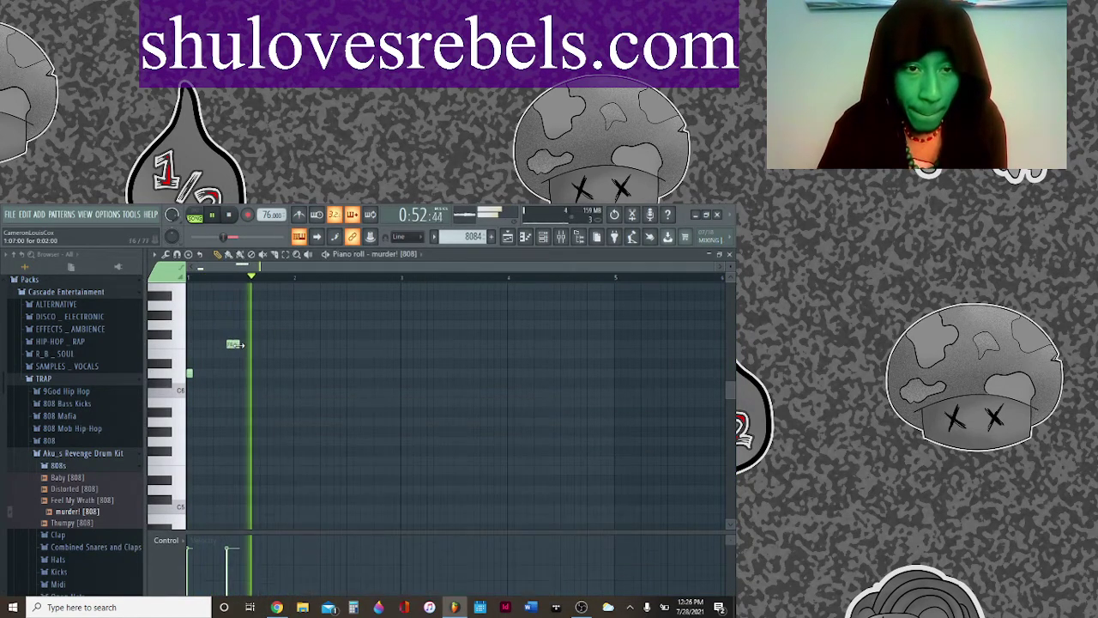
drag(193, 373, 226, 372)
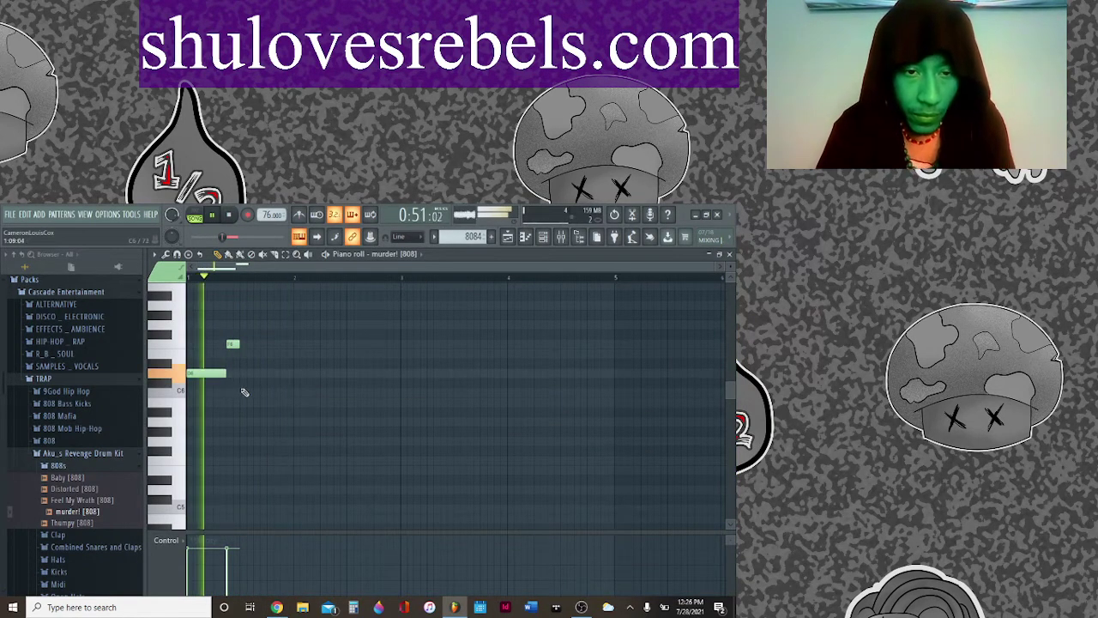
Step: Add a three-step C6 note directly after the F6 note in bar 1 and play the section
click(241, 403)
drag(243, 401, 243, 392)
drag(279, 393, 259, 396)
key(space)
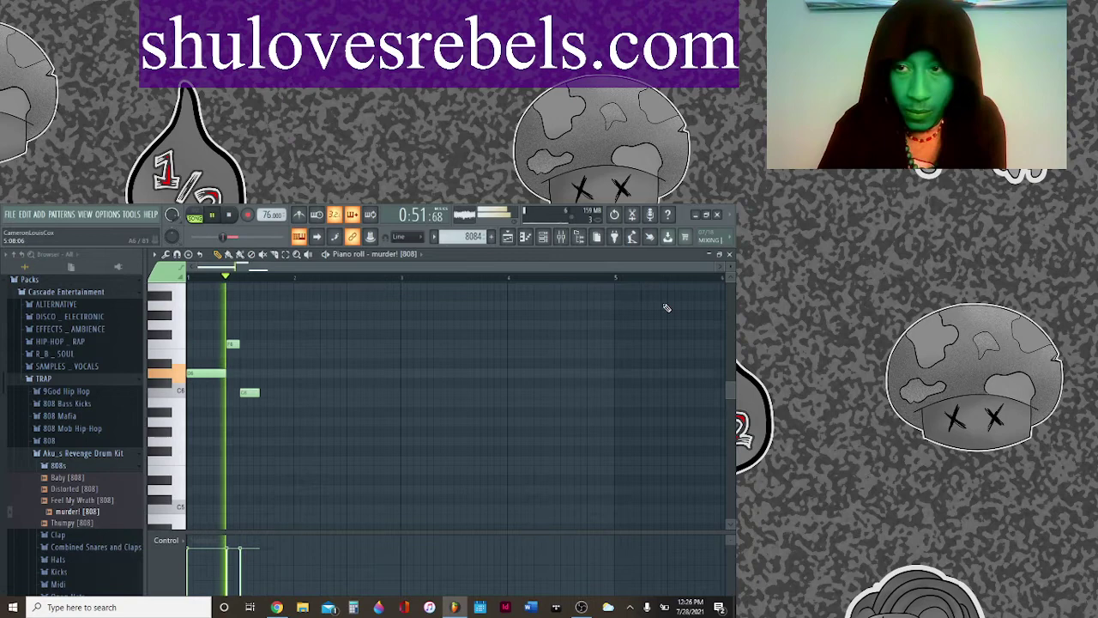
Step: Shorten the F6 note to one step and fill the rest of bar 1 with three consecutive three-step C6 notes
scroll(358, 333, up, 4)
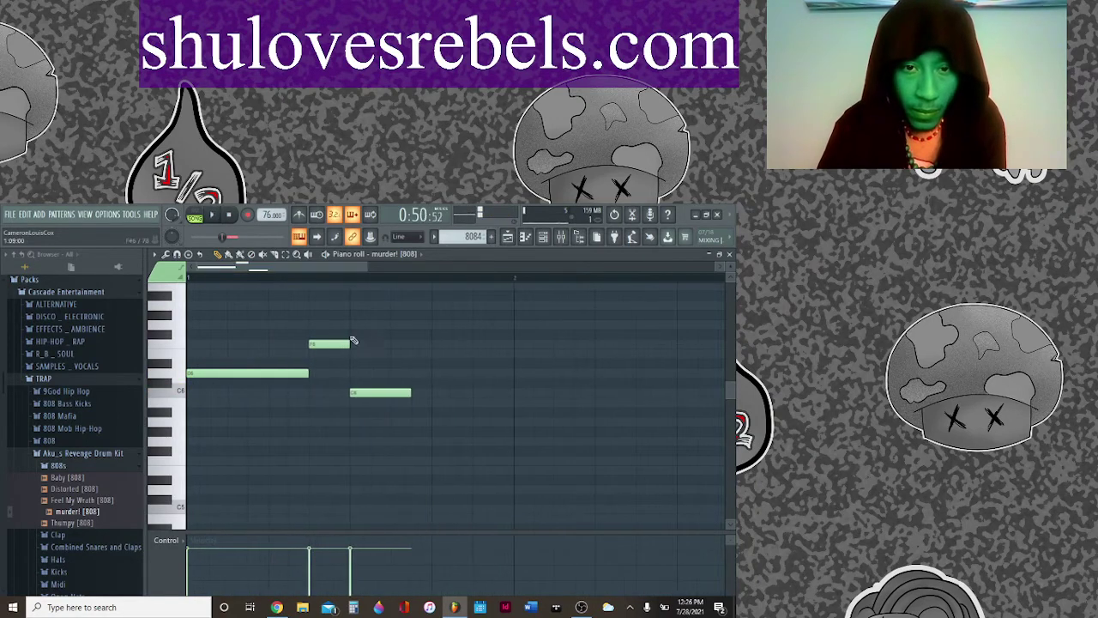
drag(348, 343, 329, 343)
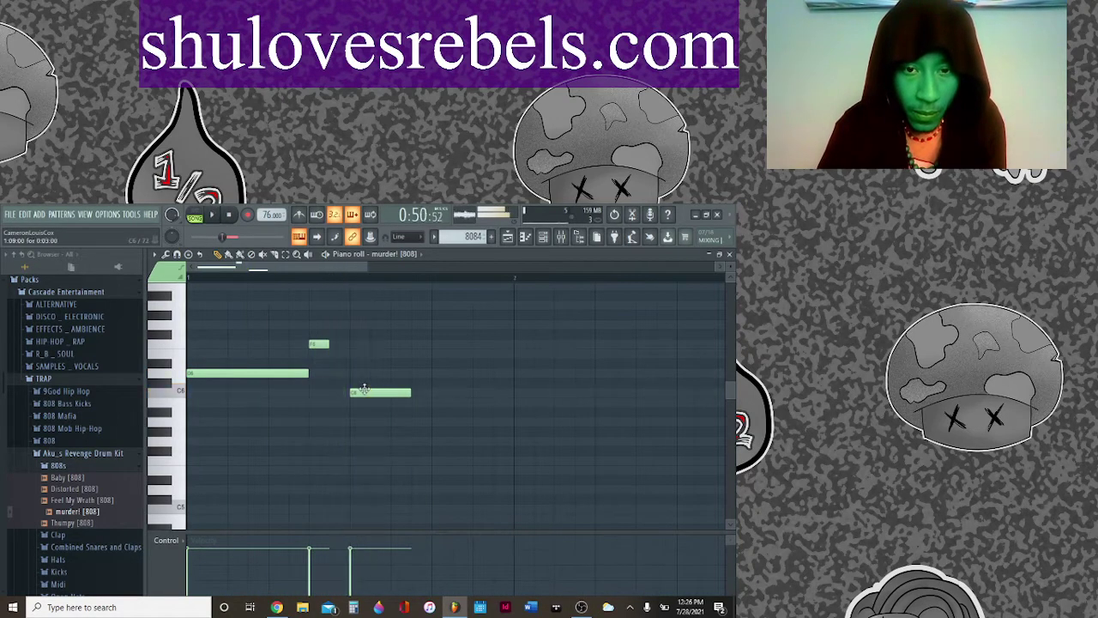
drag(364, 390, 506, 393)
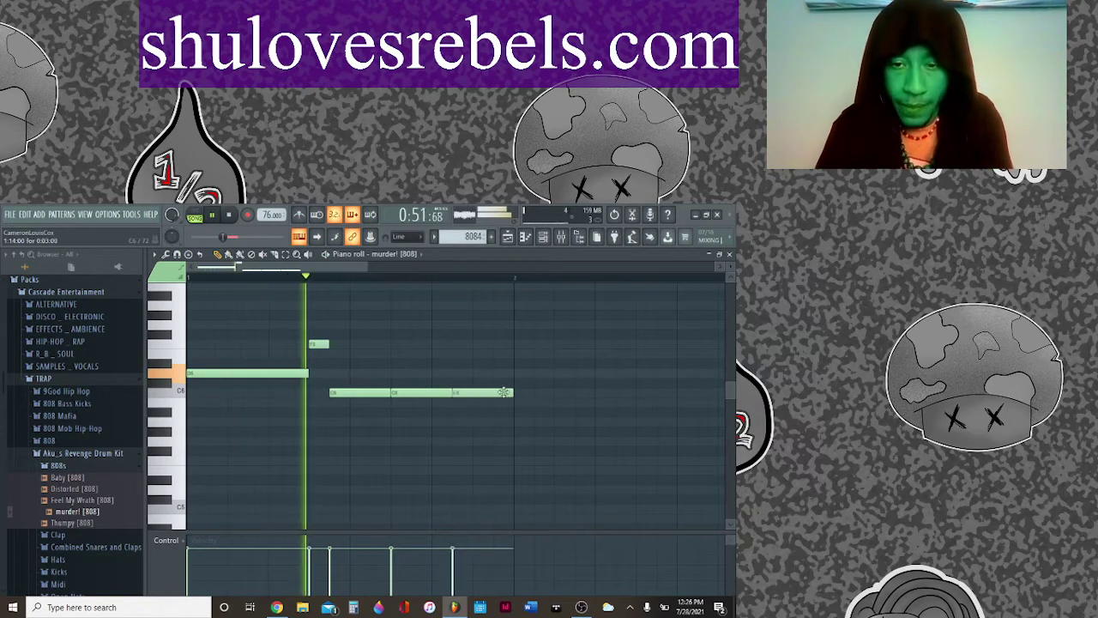
Step: Start bar 2 with a two-step A5 note directly followed by a three-step A5 note, auditioning the line
drag(517, 436, 606, 410)
key(space)
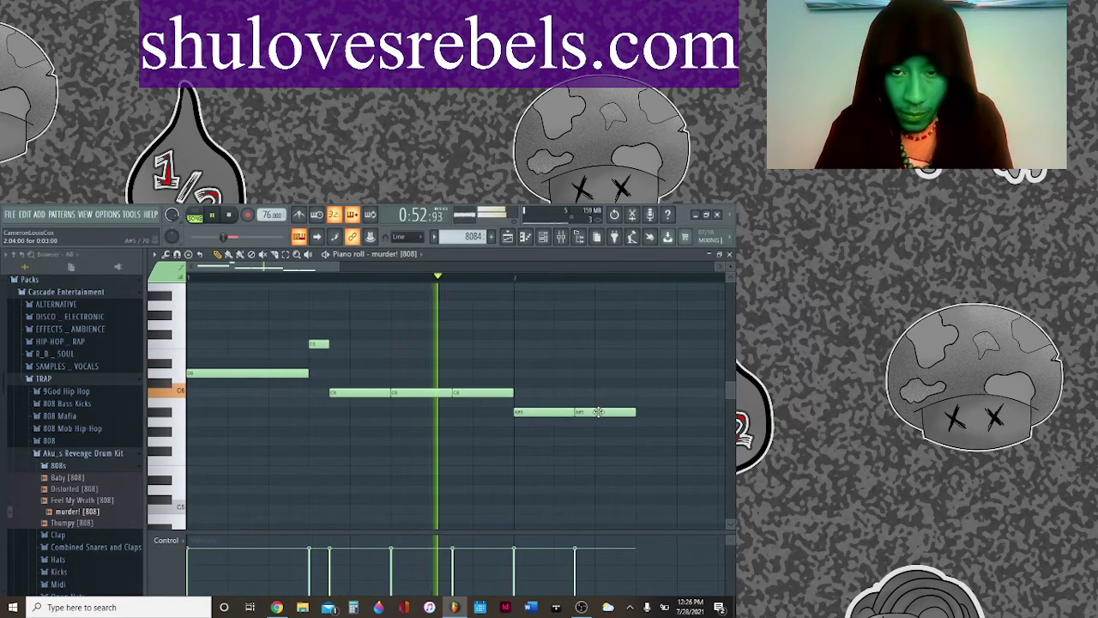
mouse_move(567, 415)
mouse_down()
mouse_move(554, 422)
mouse_move(563, 408)
mouse_up()
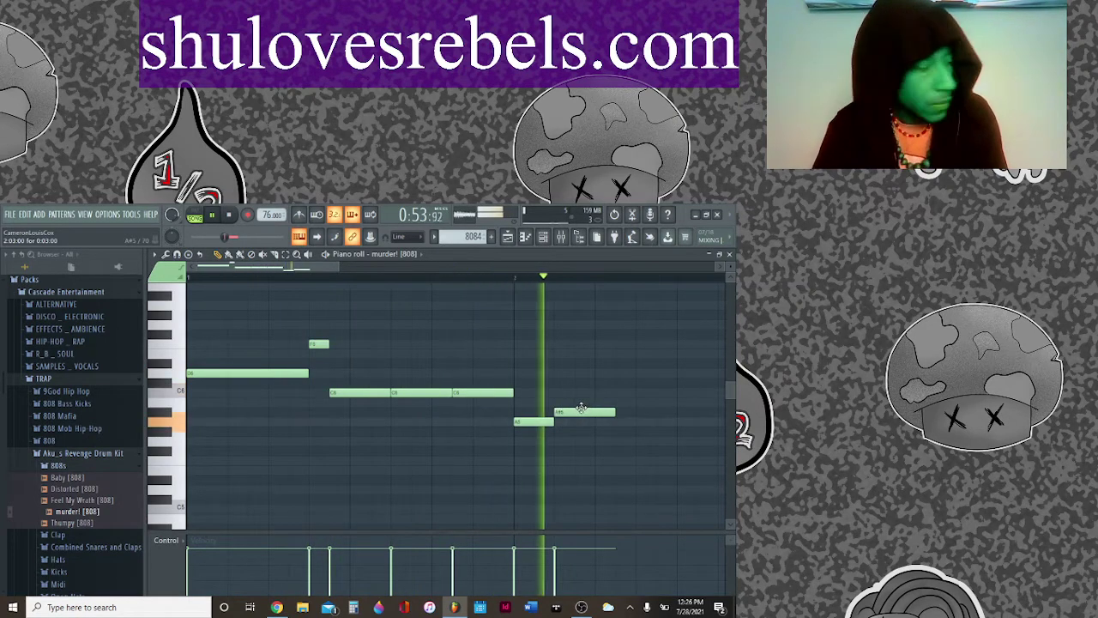
key(space)
mouse_move(581, 410)
mouse_down()
mouse_move(589, 431)
mouse_move(588, 422)
mouse_up()
key(space)
scroll(349, 269, right, 2)
scroll(349, 269, right, 1)
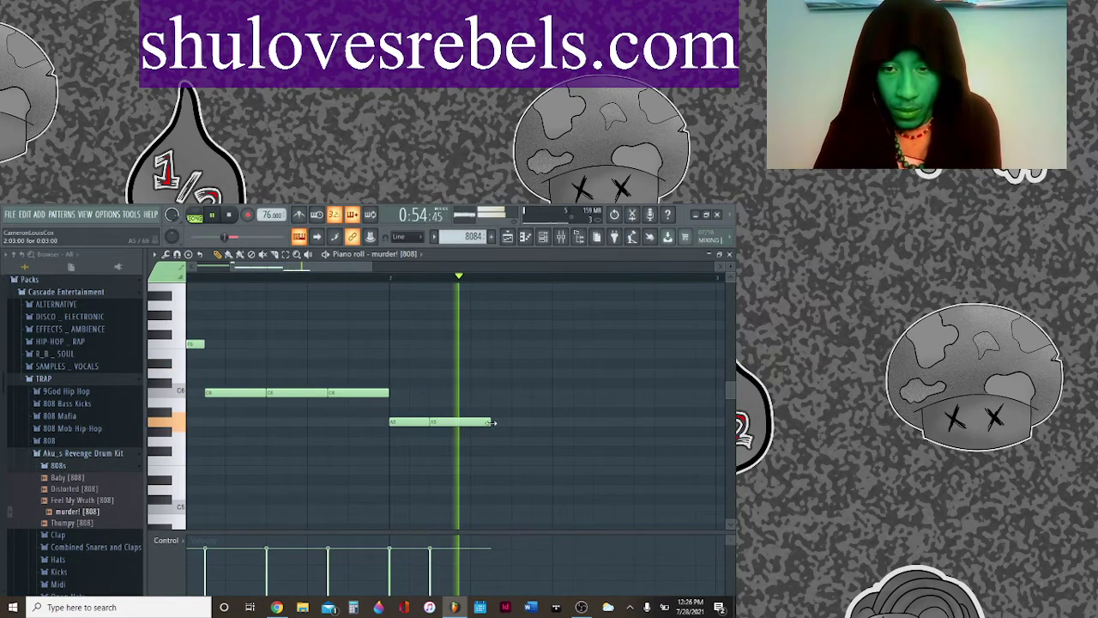
Step: Extend the second A5 note in bar 2 to four steps, followed by a one-step A5 and a two-step A#5
key(space)
click(517, 421)
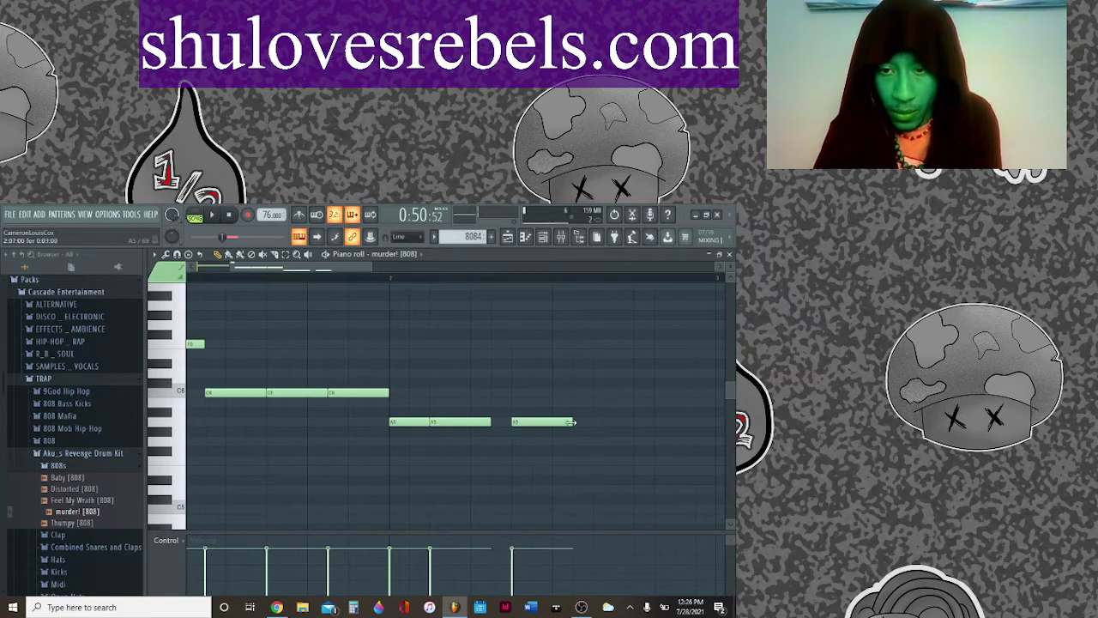
click(556, 413)
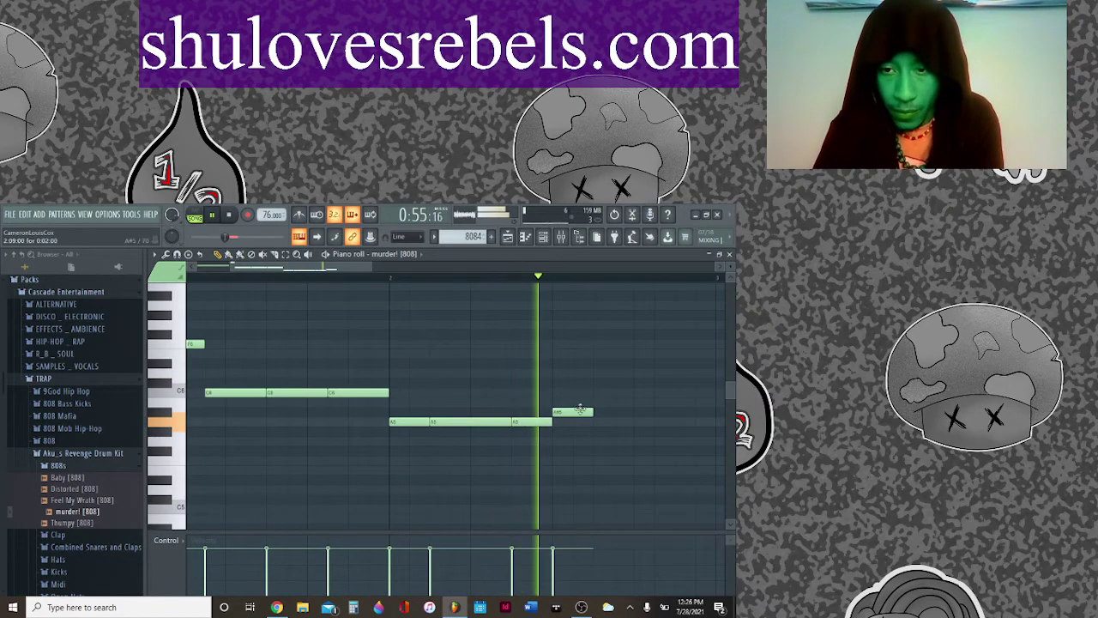
drag(553, 423, 538, 413)
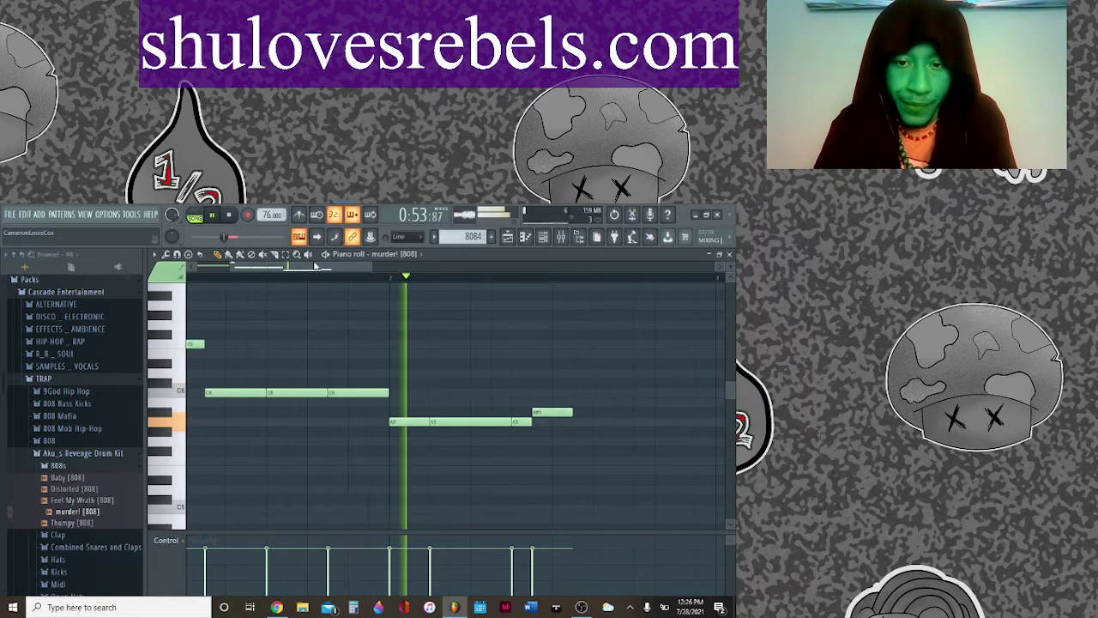
Step: Fill the remainder of bar 2 with three consecutive three-step A#5 notes and audition the result
drag(330, 266, 366, 269)
key(space)
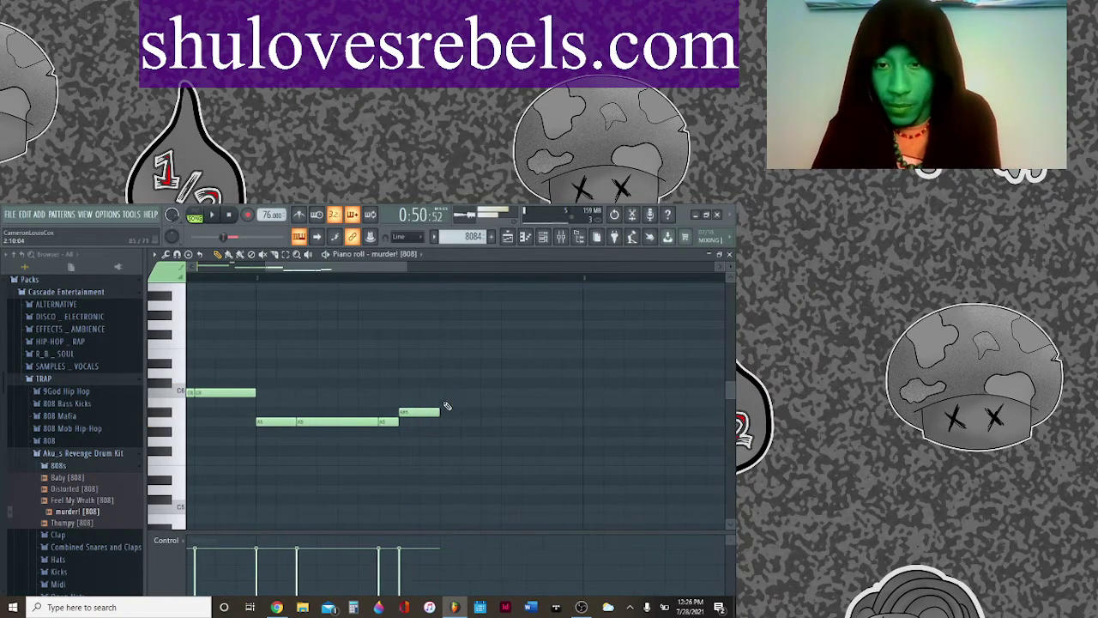
key(space)
drag(464, 417, 587, 414)
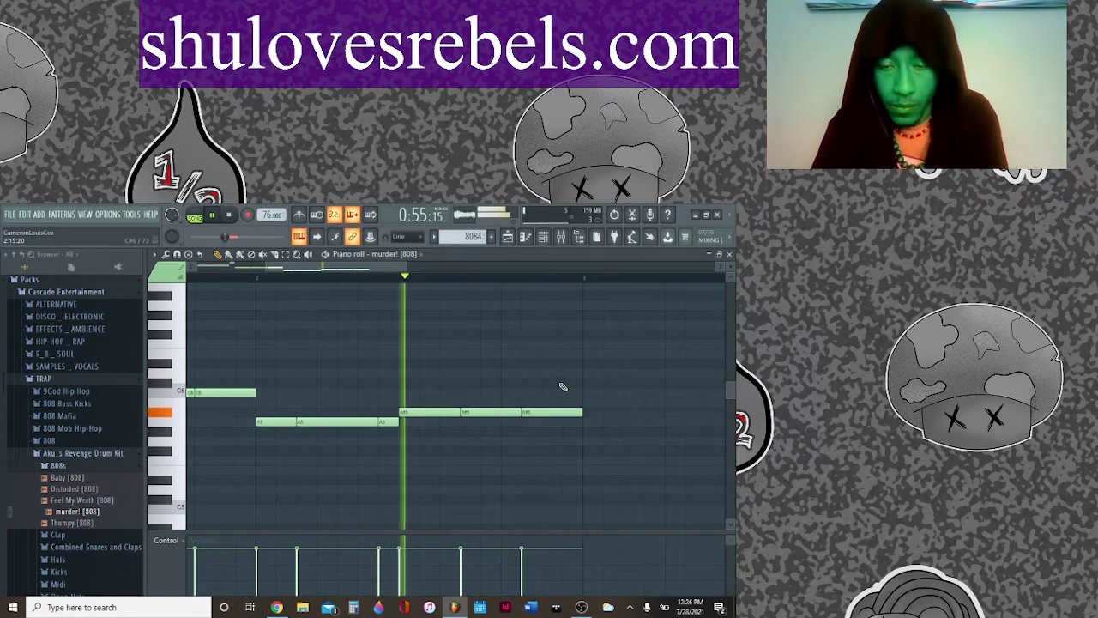
key(space)
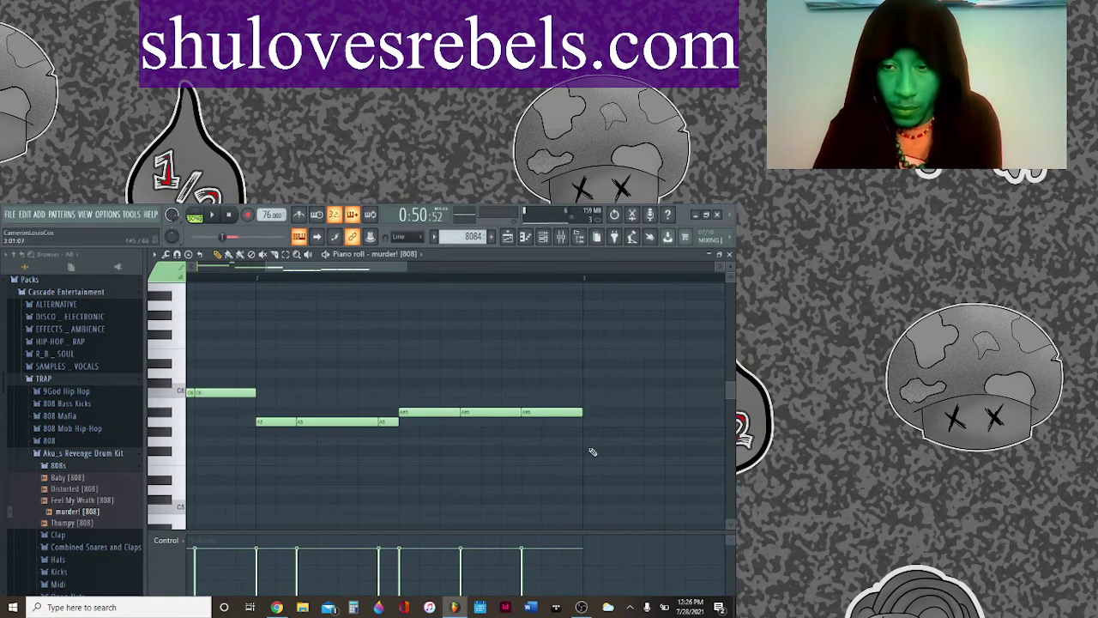
Step: Add G5 notes in bar 3: seven steps from the bar's start, three steps directly after, and three more following a one-step gap
click(579, 442)
key(space)
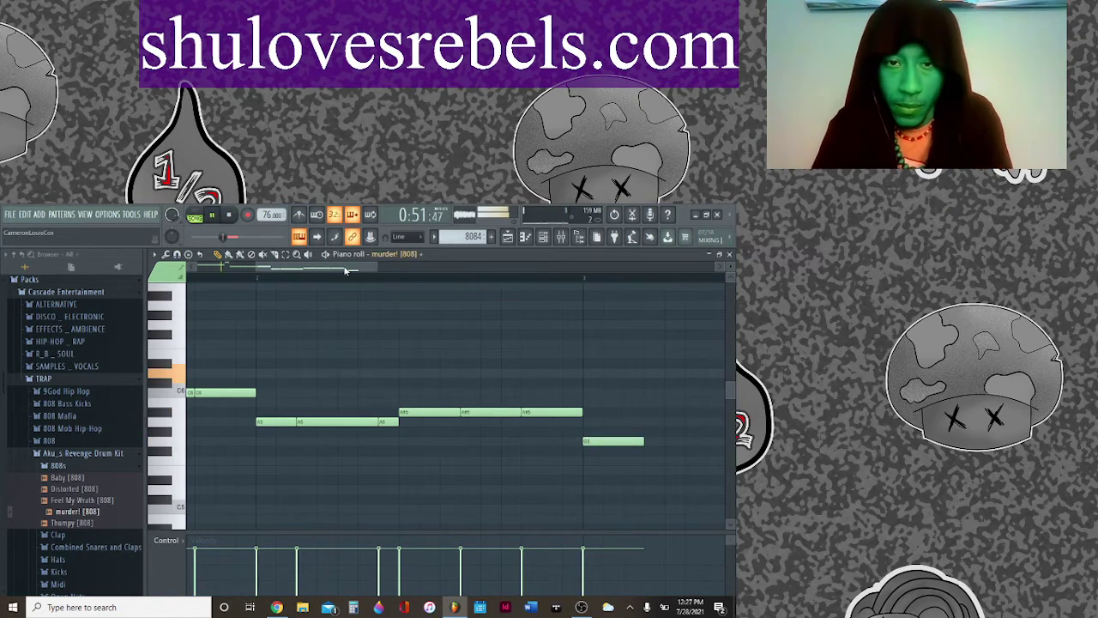
drag(378, 441, 498, 441)
key(ctrl+z)
key(space)
click(507, 441)
drag(515, 441, 551, 441)
click(438, 441)
drag(442, 441, 463, 441)
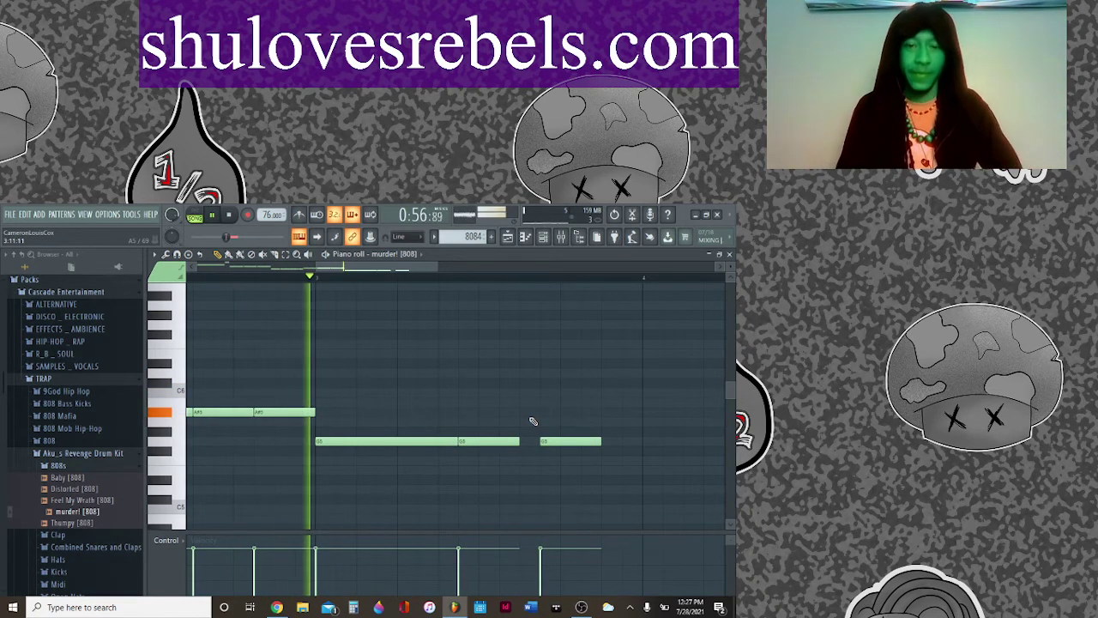
Step: Move bar 3's last G5 note up to D6, closing the gap, and add another three-step D6 directly after it
key(space)
drag(548, 438, 537, 367)
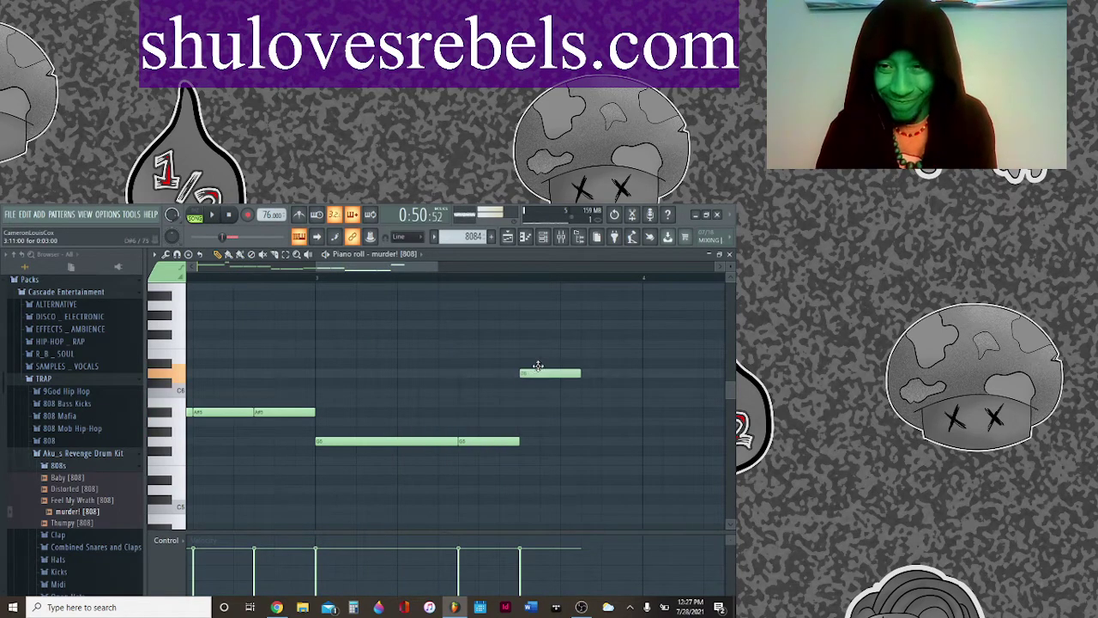
click(586, 375)
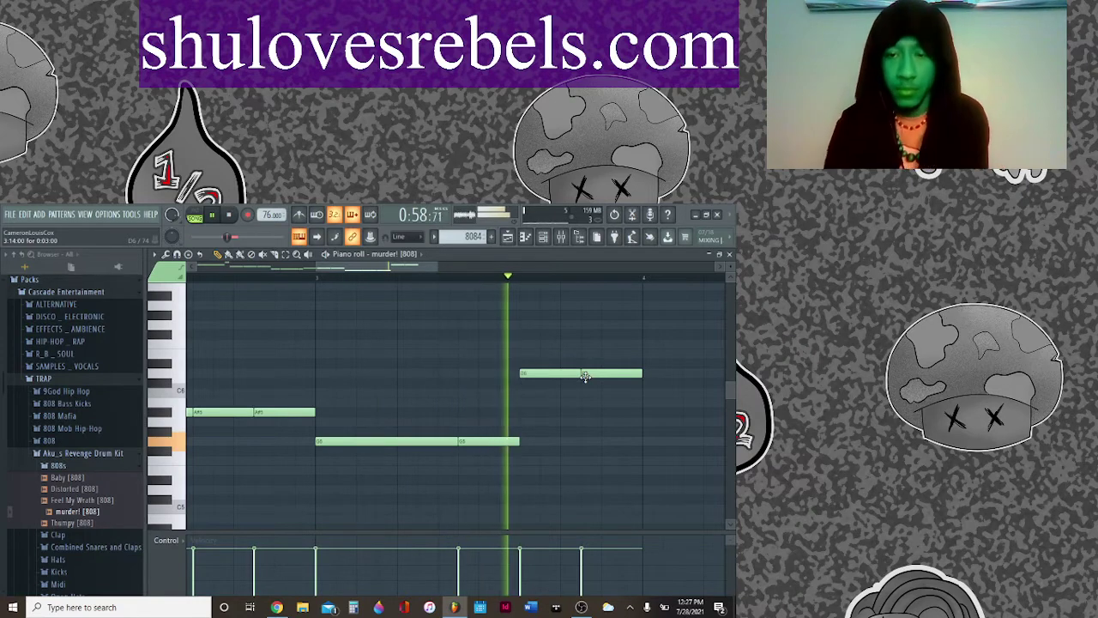
Step: Start bar 4 with a two-step A5 note directly followed by a four-step A5 note
drag(400, 406, 448, 422)
click(474, 422)
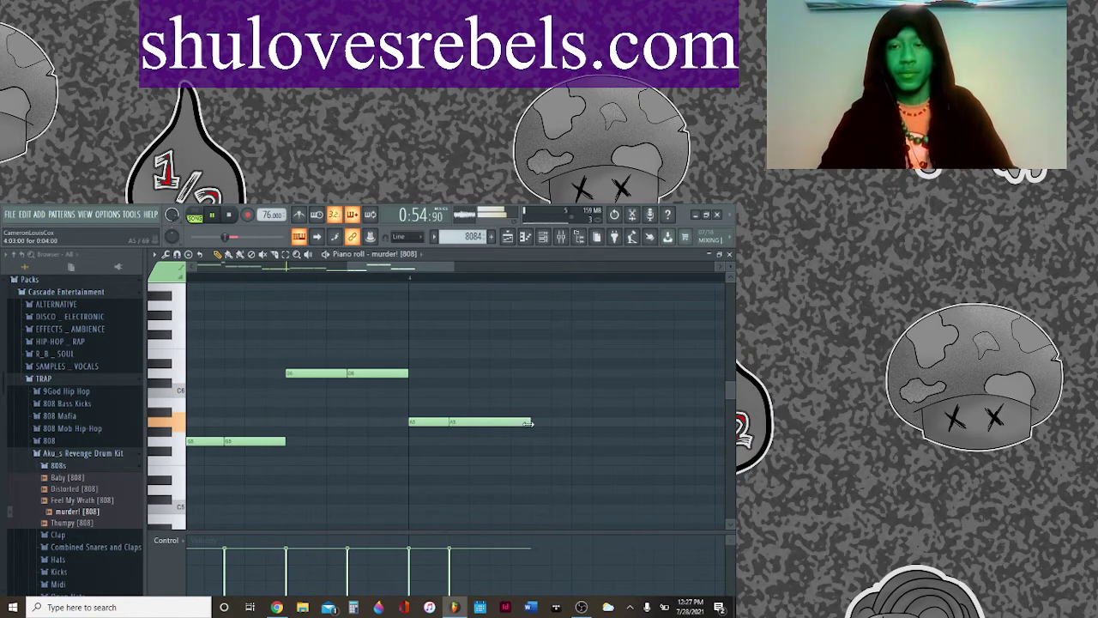
drag(530, 422, 542, 422)
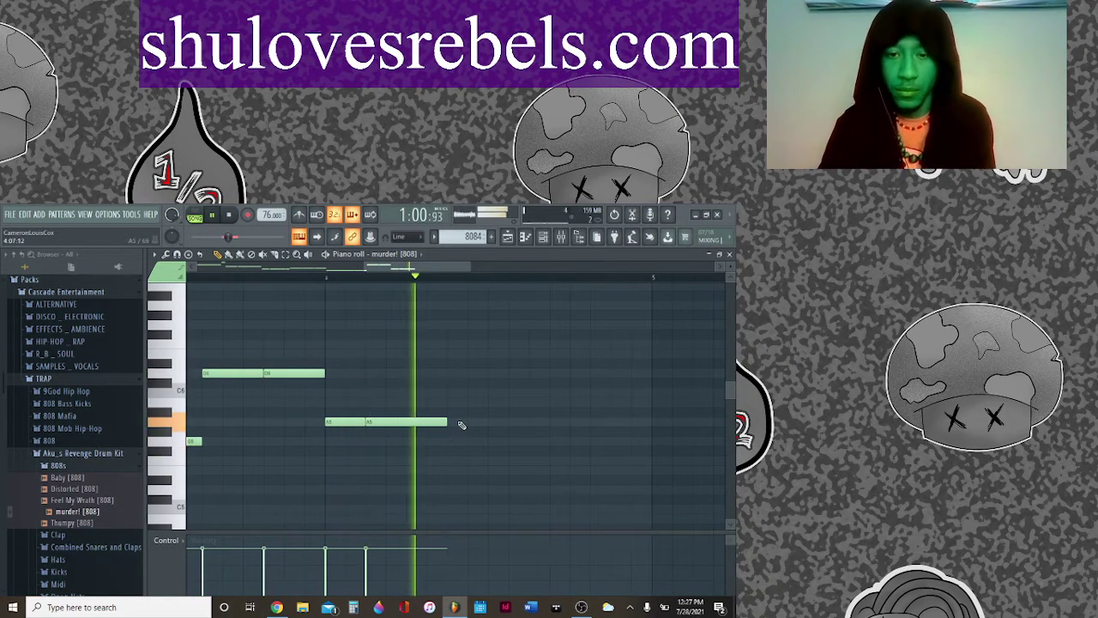
Step: Add a four-step A#5 note from step 8 of bar 4 and extend the second A5 to five steps to meet it
key(space)
drag(490, 409, 491, 413)
key(space)
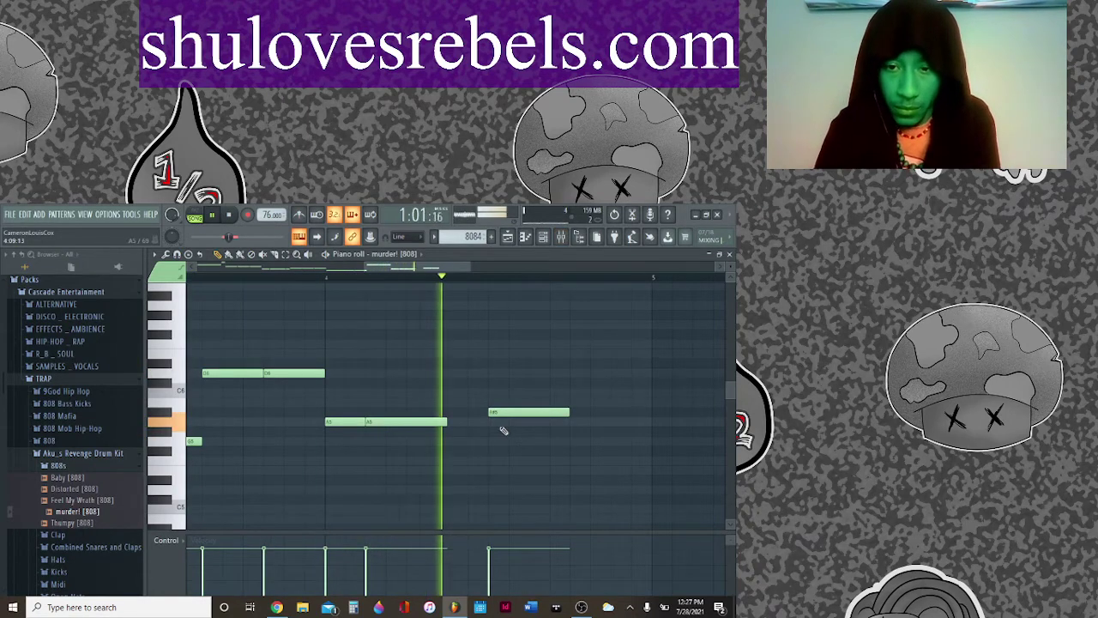
drag(519, 415, 489, 415)
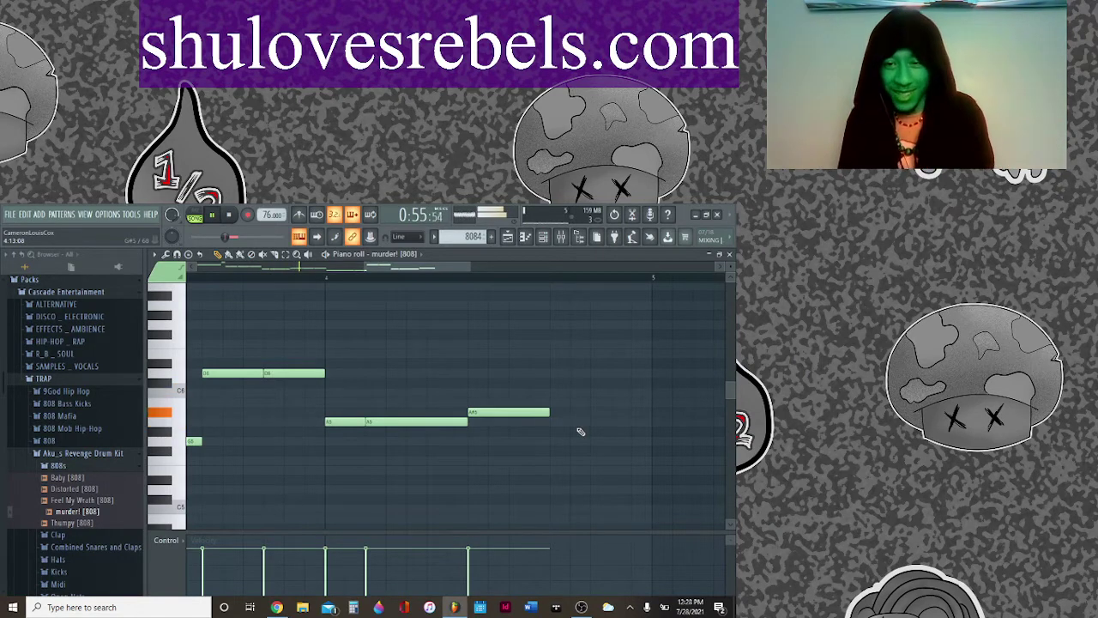
Step: Shorten bar 4's A#5 note to three steps and fill the rest of the bar with two more three-step A#5 notes
drag(400, 271, 416, 268)
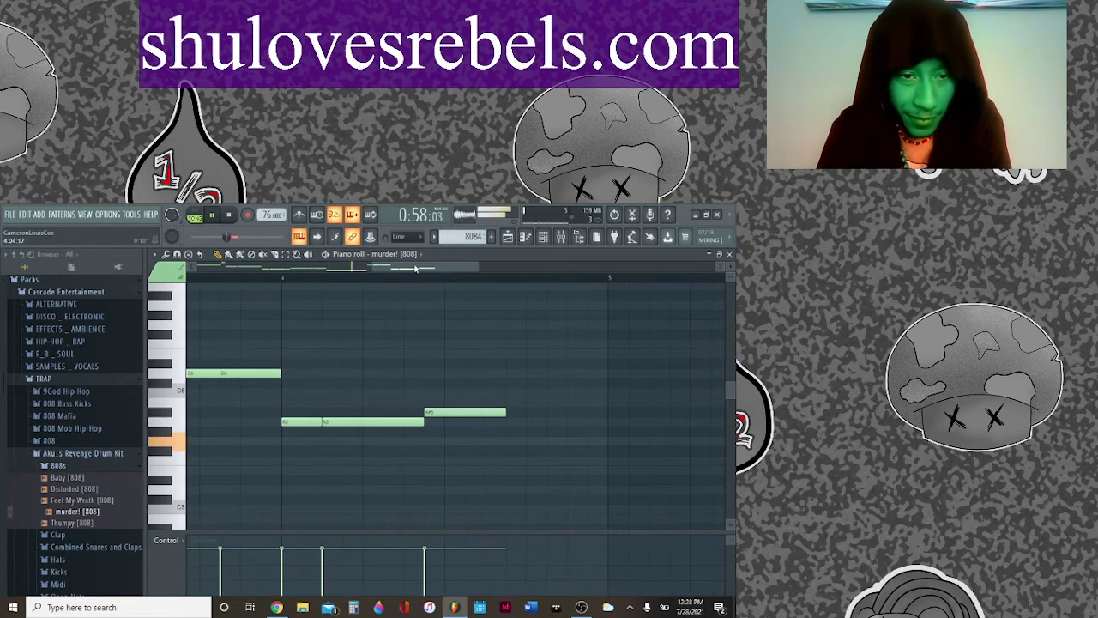
click(526, 413)
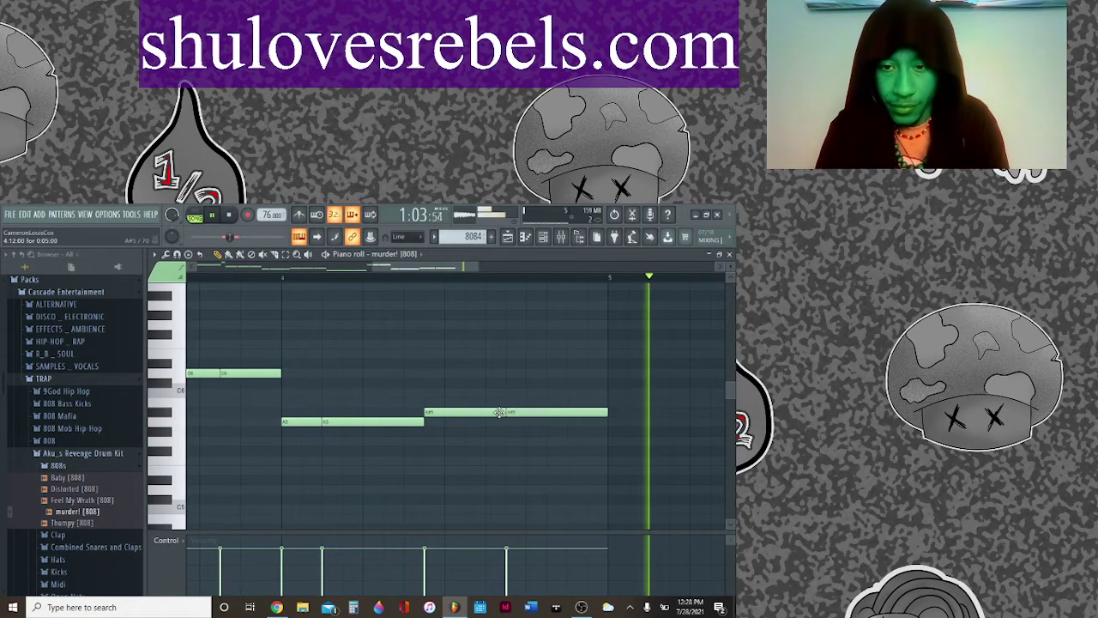
drag(602, 412, 556, 414)
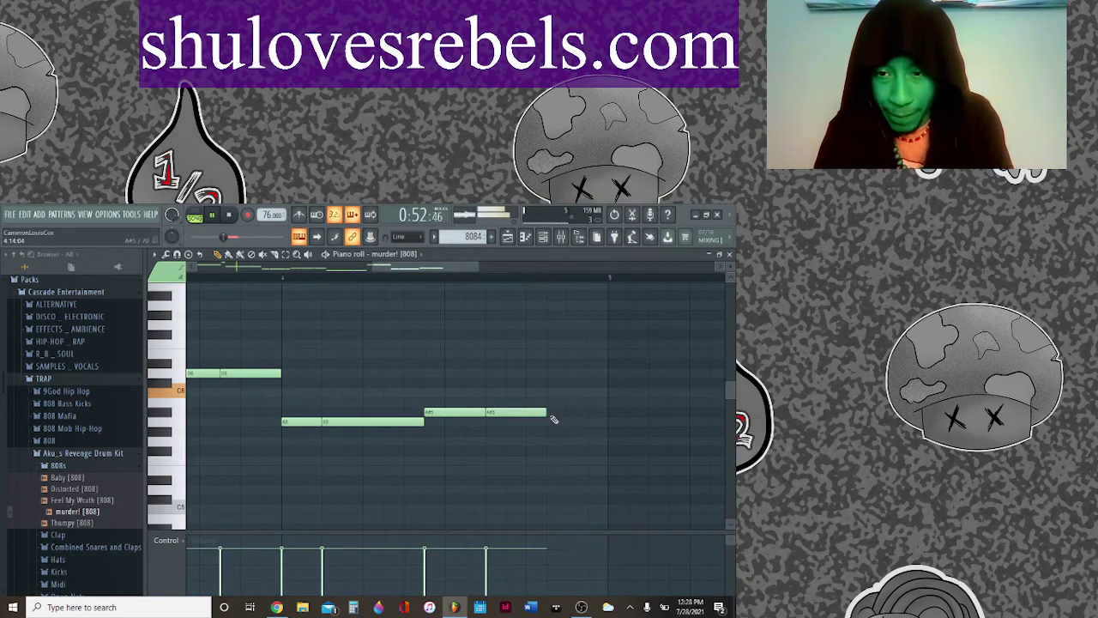
click(554, 416)
Step: Repeat the 8084 clip at bar 21 on Track 5 and create a new pattern named clap
click(508, 238)
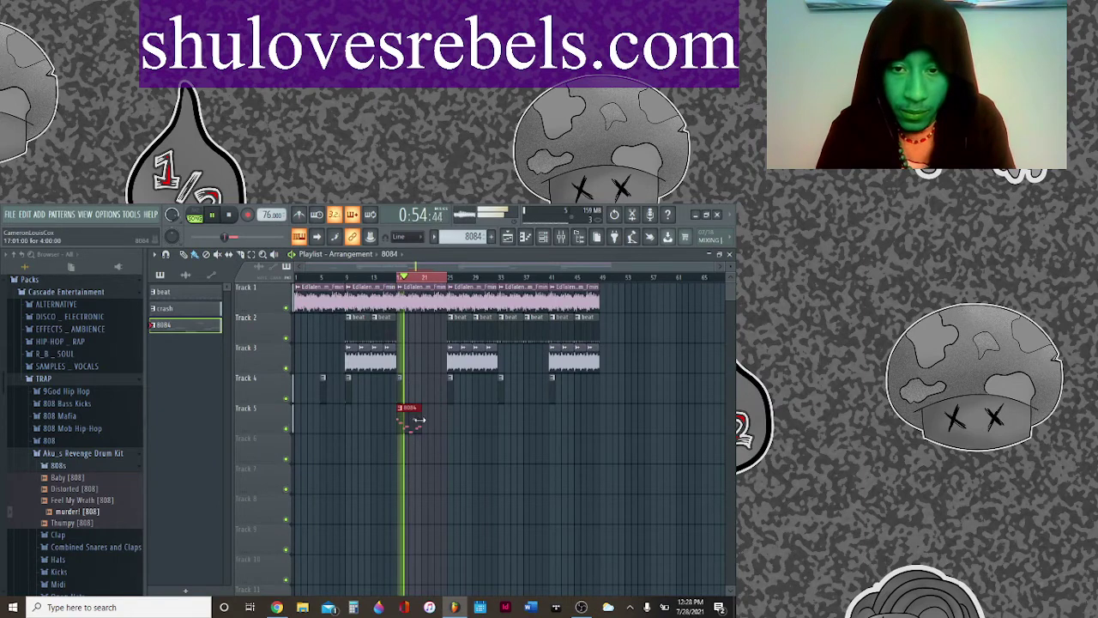
click(492, 237)
text(xlpa)
key(BackSpace)
key(BackSpace)
text(ap)
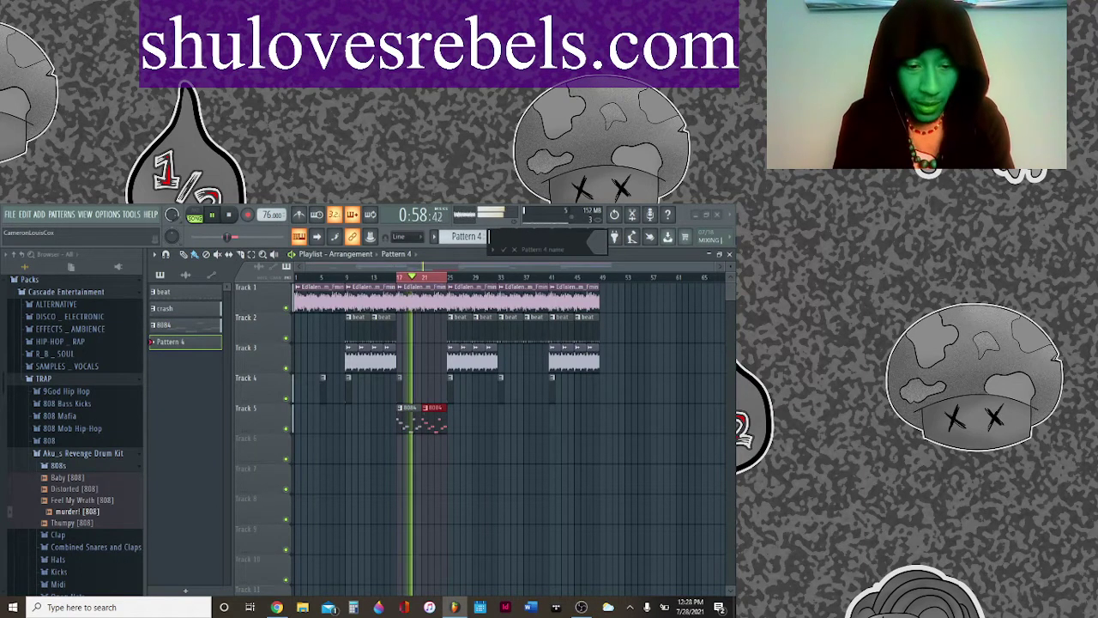
key(Return)
Step: Program Cymatics Cobra Clap 12 on steps 5 and 13, and place clap pattern clips across bars 17 to 24 on Track 6
click(543, 237)
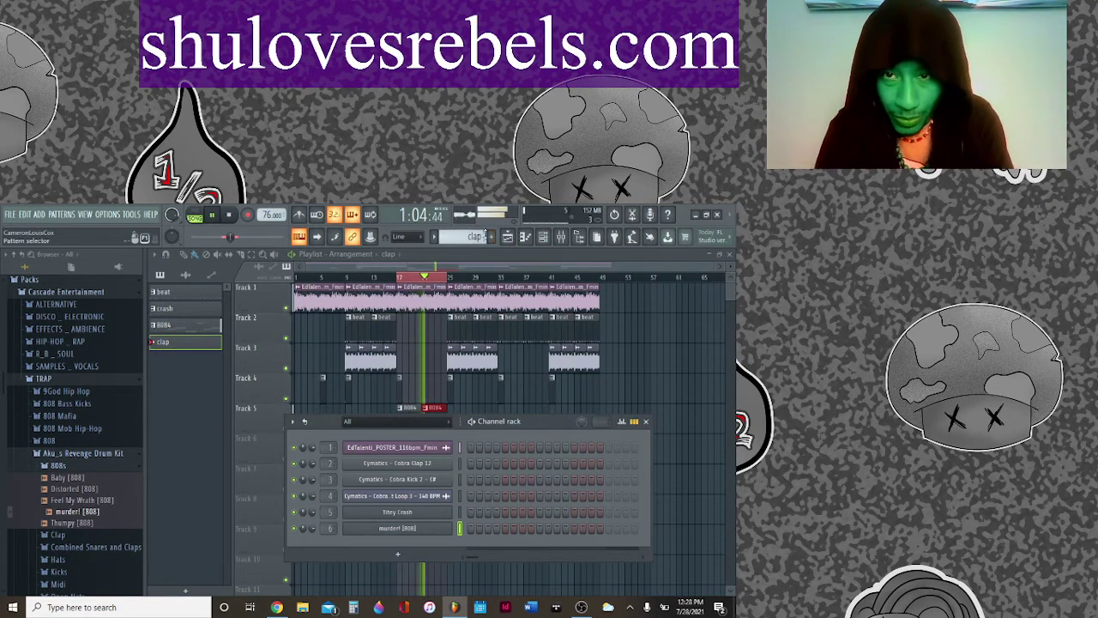
click(475, 237)
click(487, 274)
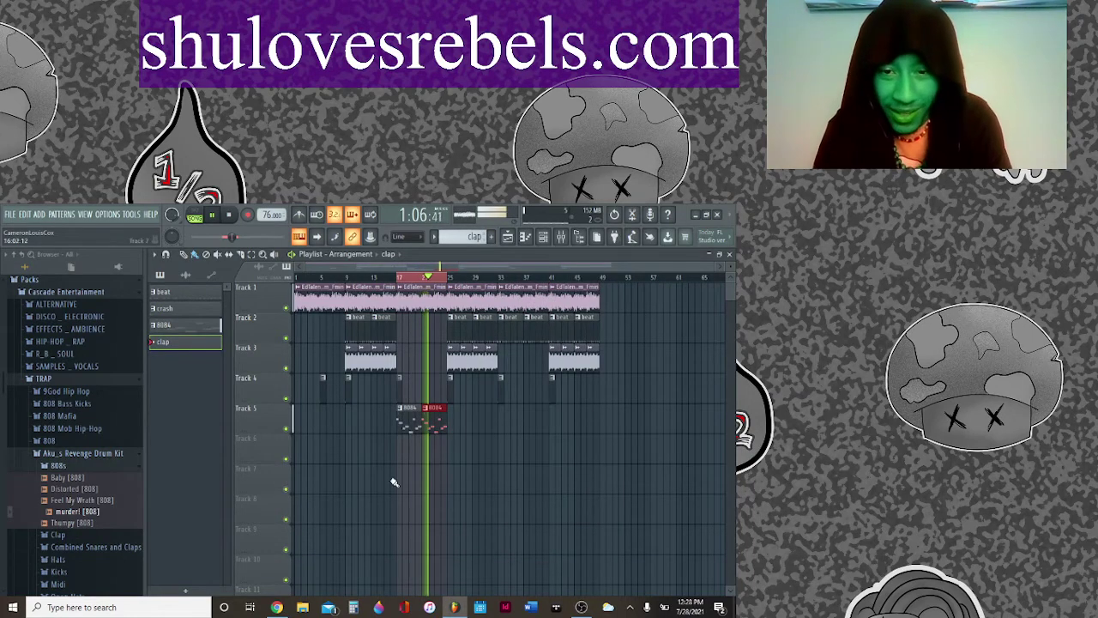
click(542, 237)
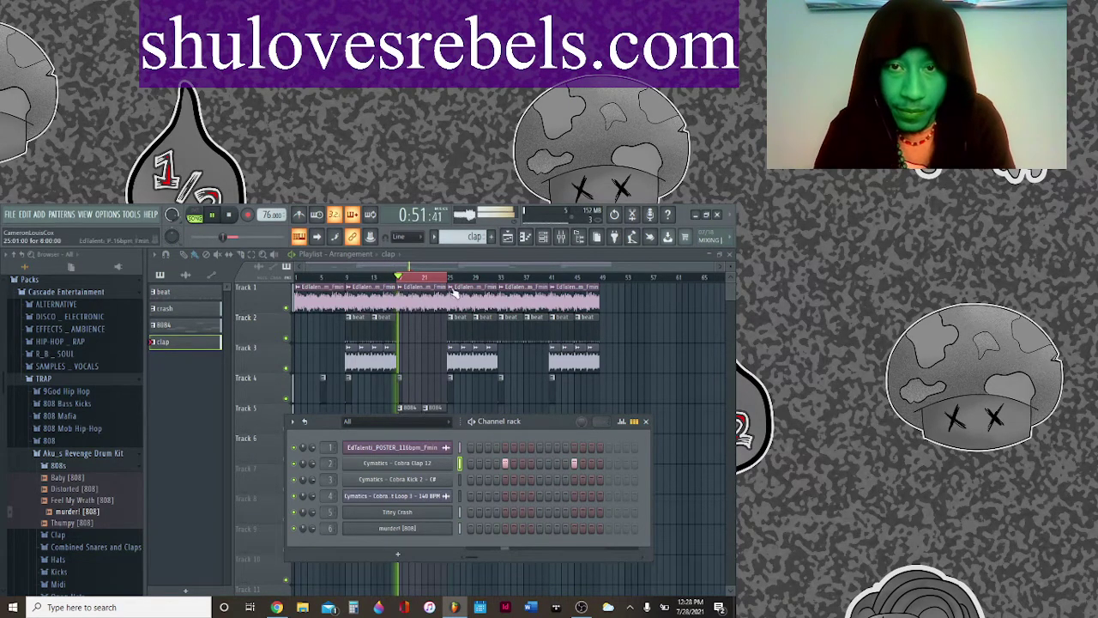
key(F6)
drag(399, 449, 444, 449)
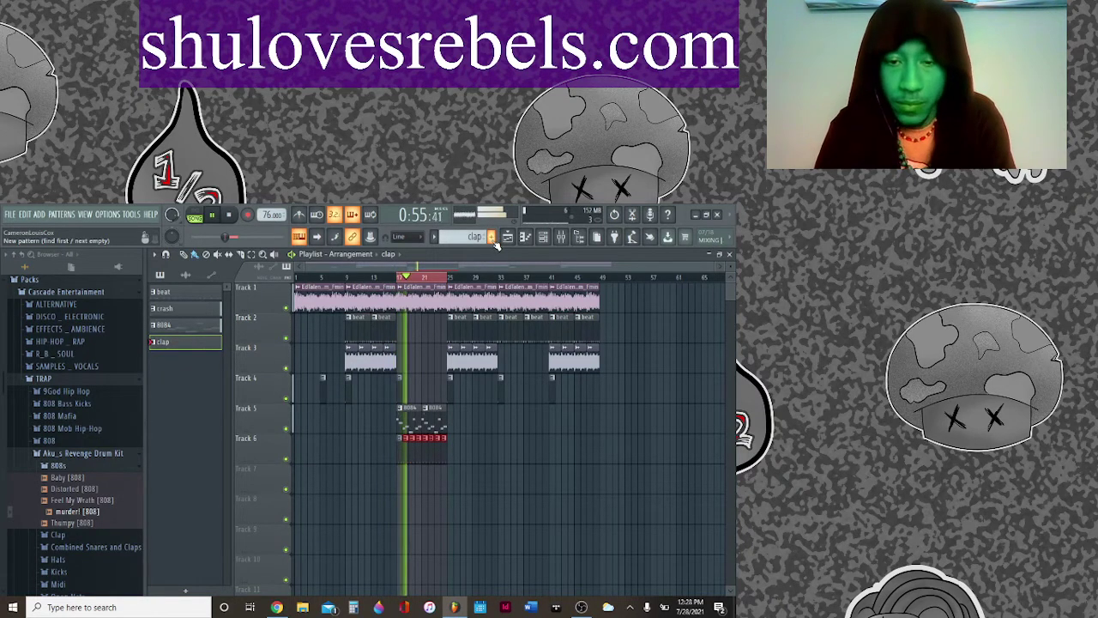
Step: Audition the Ready!, Rage, Killer and Anti snares from the Aku_s Revenge Drum Kit
click(543, 243)
scroll(70, 500, down, 2)
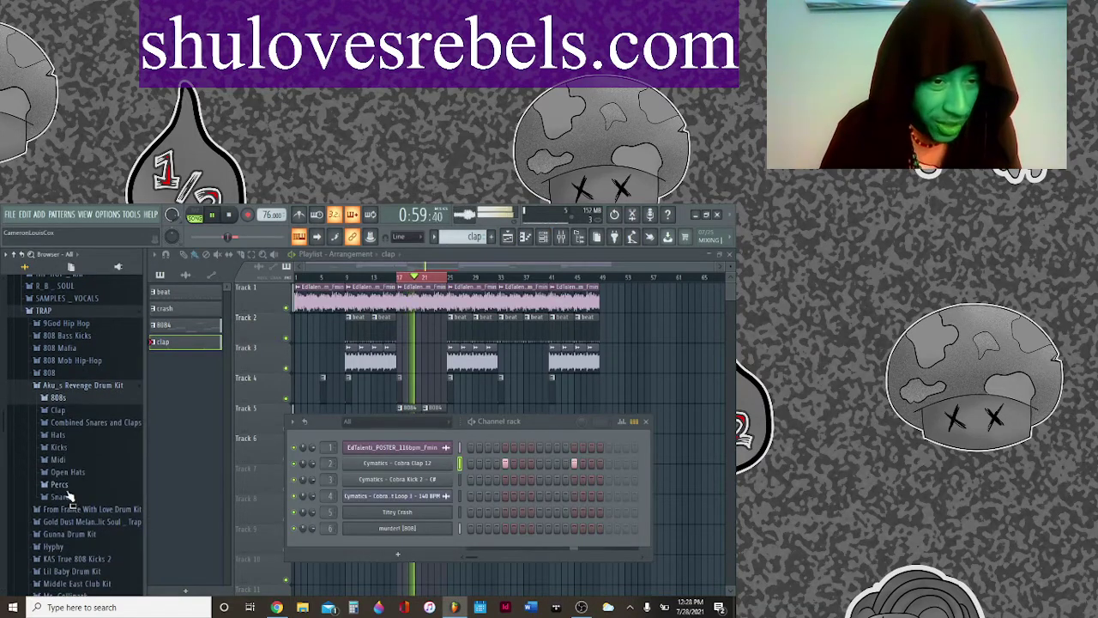
click(61, 498)
click(77, 553)
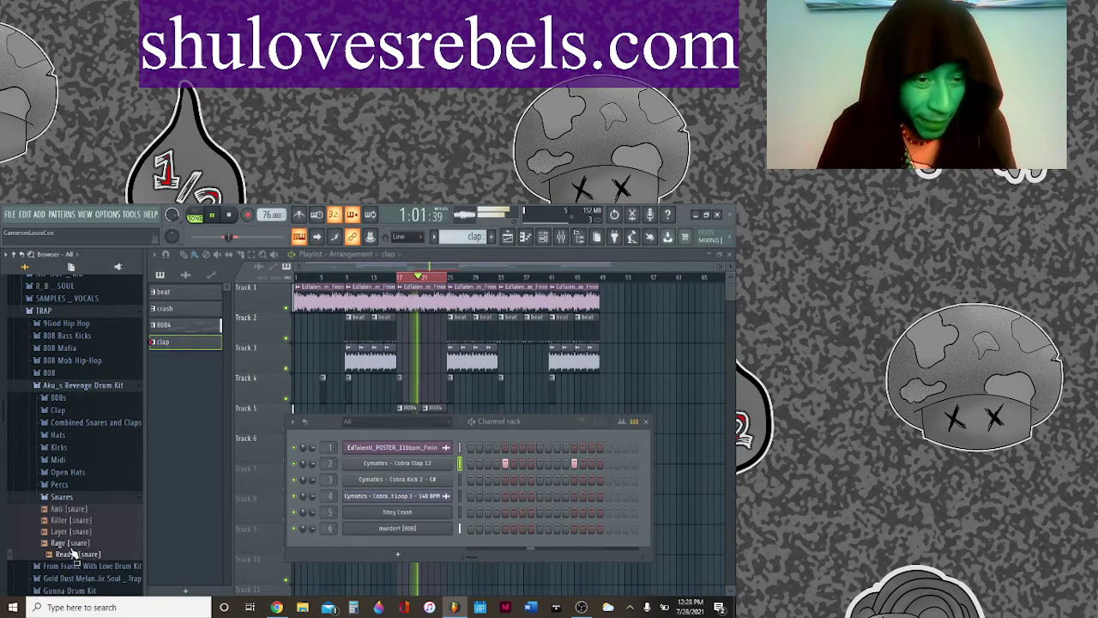
click(75, 542)
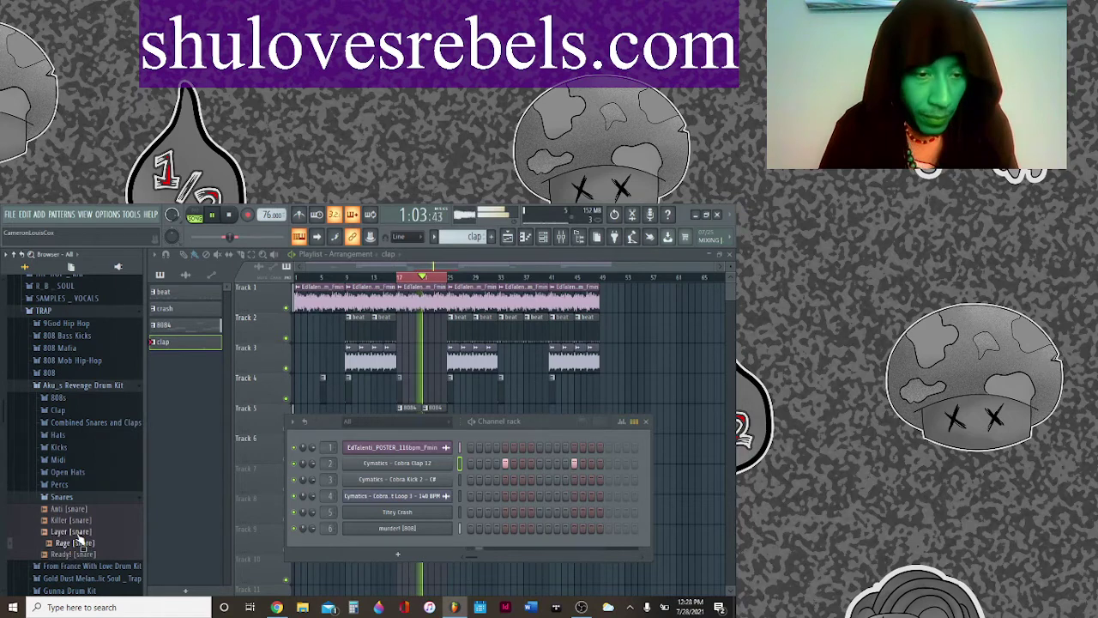
click(75, 520)
click(76, 510)
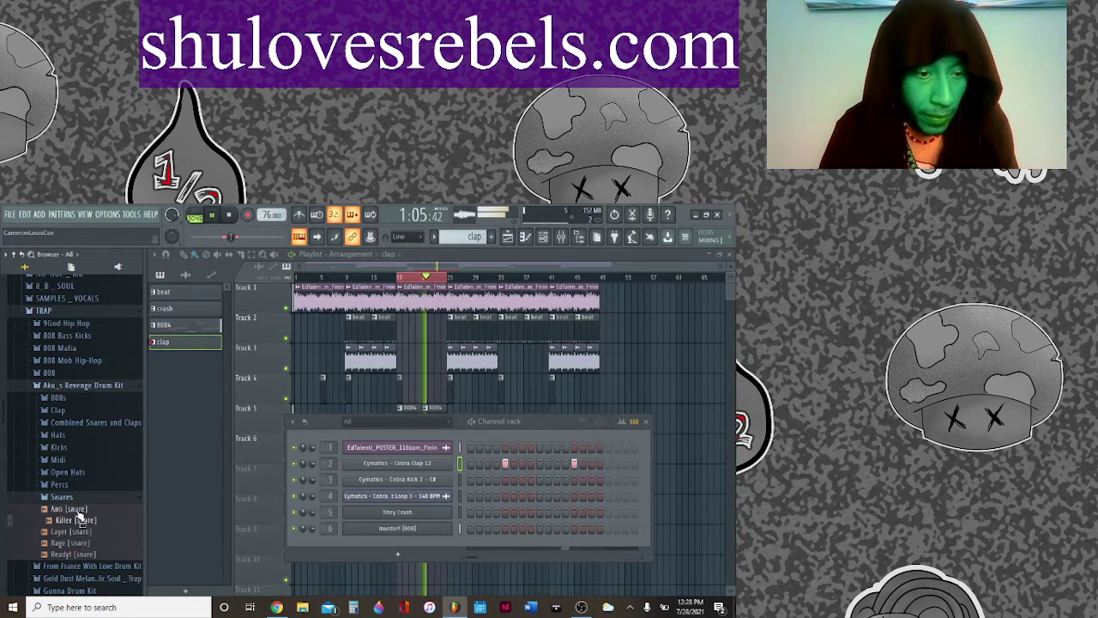
Step: Audition the X SNARES in the XXXTENTACION DRUM KIT and add X SNARE (3) as a new channel
scroll(79, 512, down, 6)
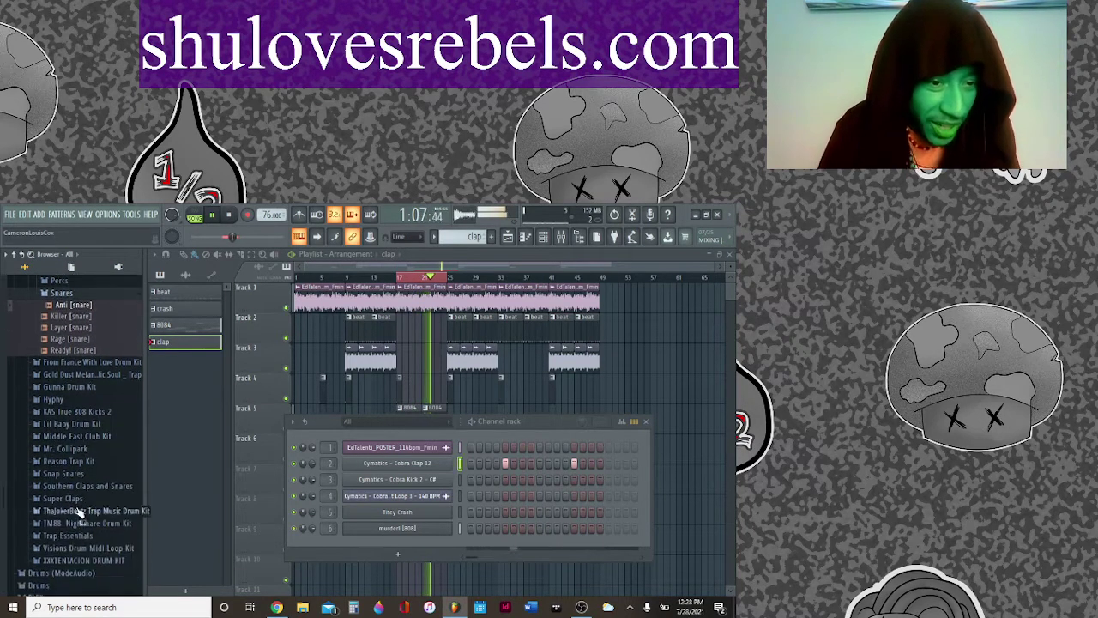
click(77, 560)
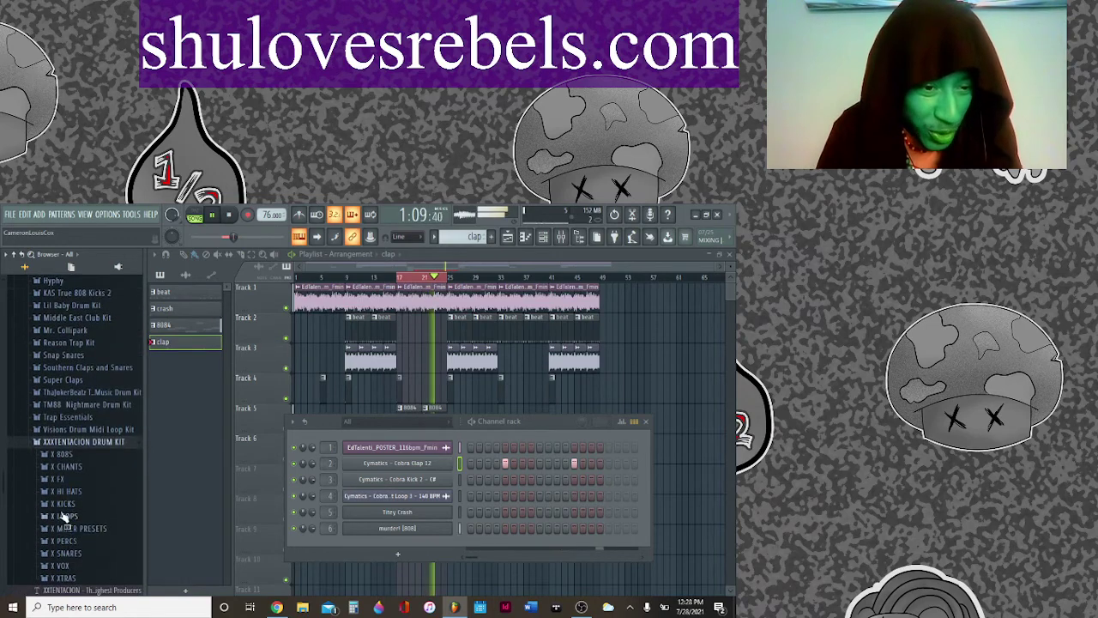
click(72, 558)
click(90, 354)
key(Down)
key(Down)
key(Down)
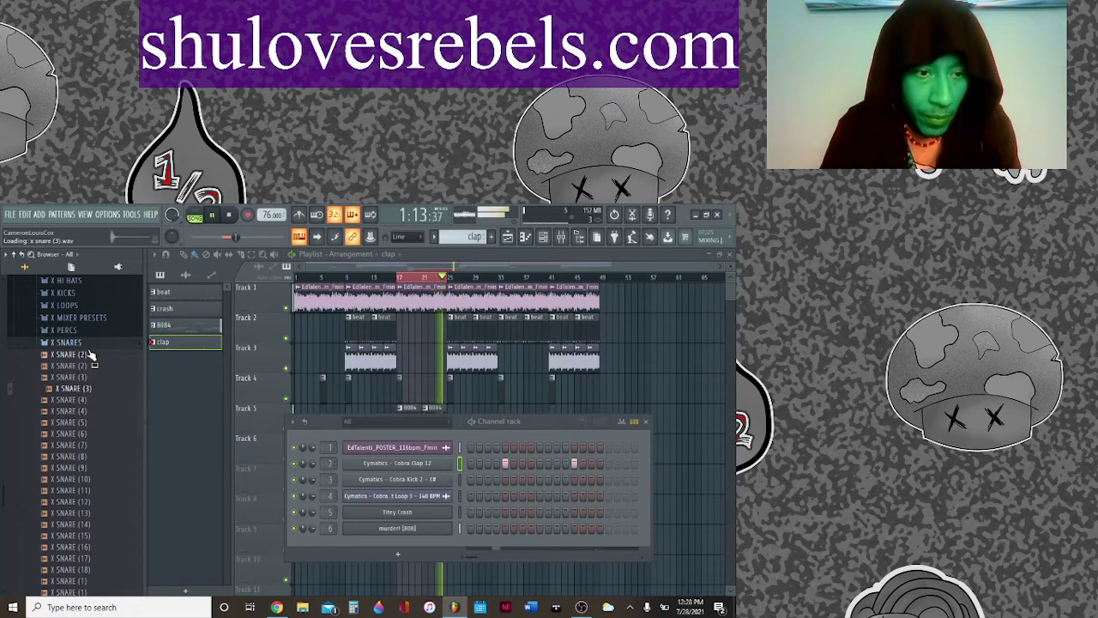
drag(364, 513, 412, 546)
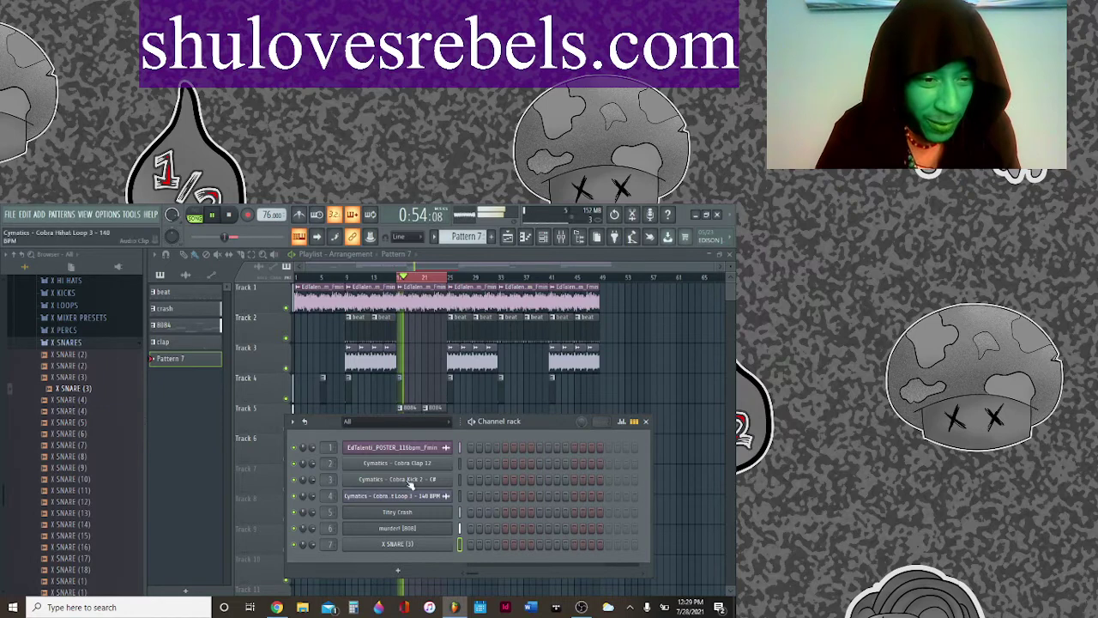
Step: Create a new empty pattern named snares
click(408, 438)
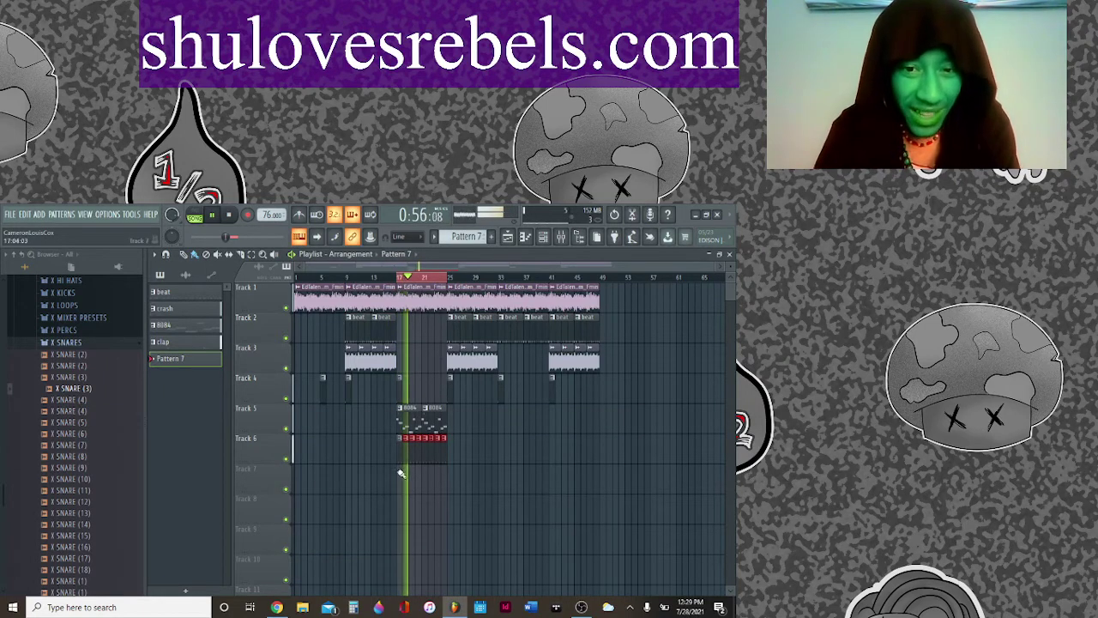
key(KP_Subtract)
key(KP_Subtract)
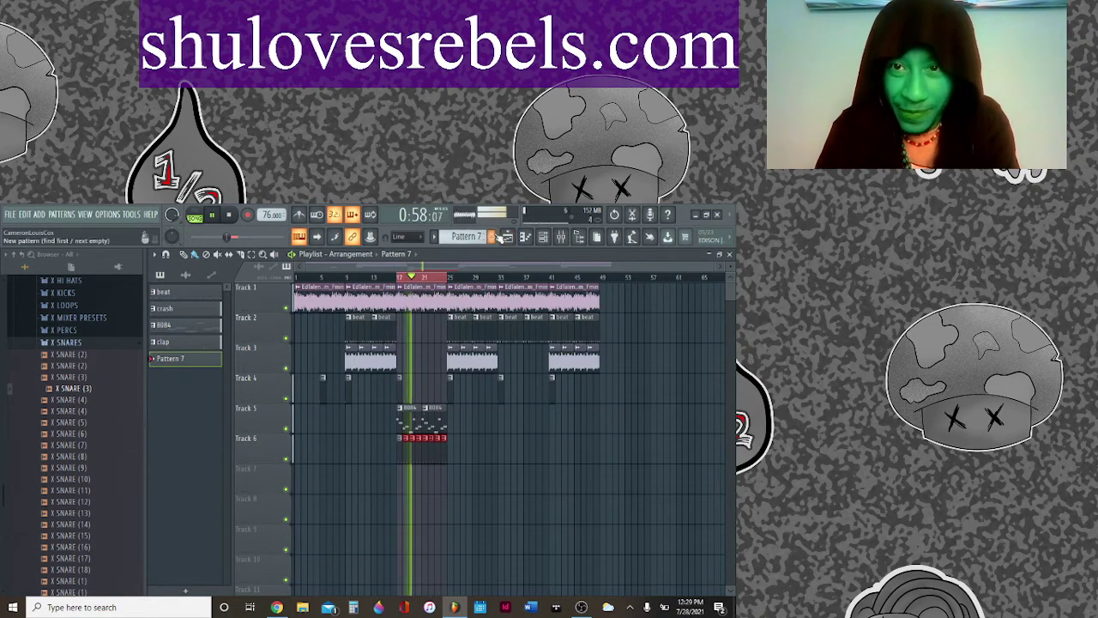
text(snares)
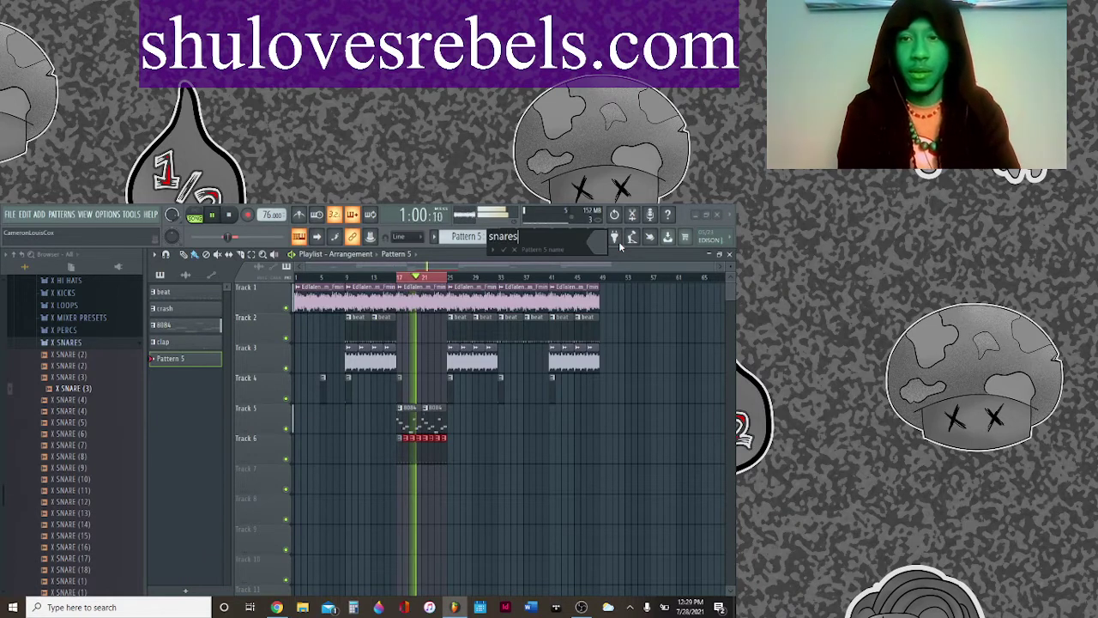
key(Return)
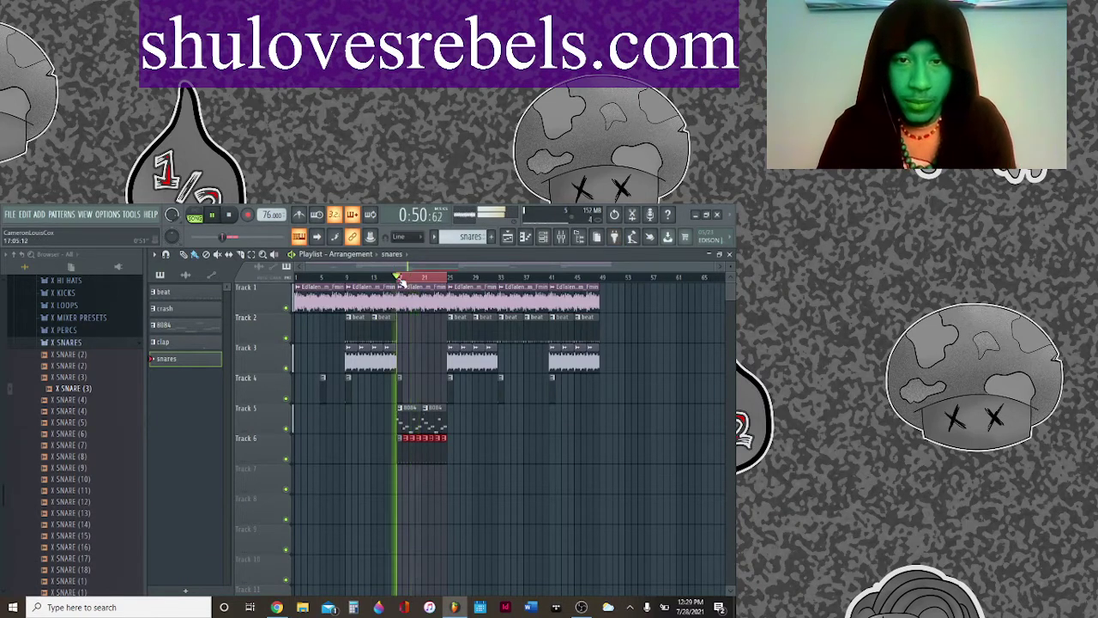
Step: Clear the playlist time selection, return to the 8084 pattern and place a clip of it at bar 1 on Track 5
click(241, 290)
key(KP_Subtract)
key(KP_Subtract)
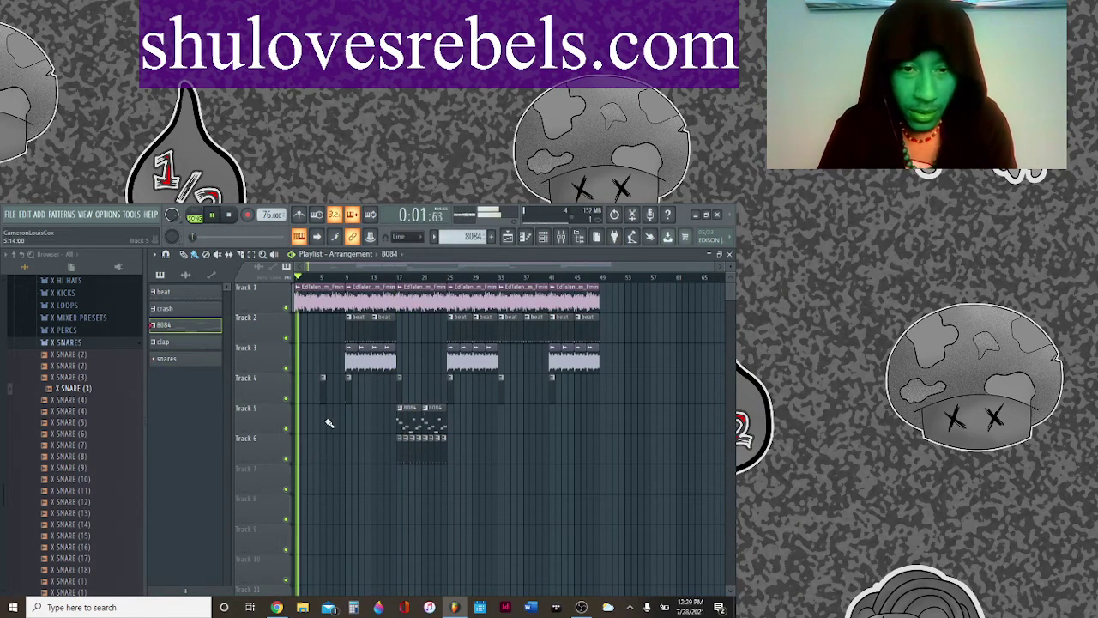
click(300, 422)
Step: Raise the murder! [808] channel's volume multiplier to about 153% and check its level in the mixer
click(559, 237)
click(559, 238)
click(543, 237)
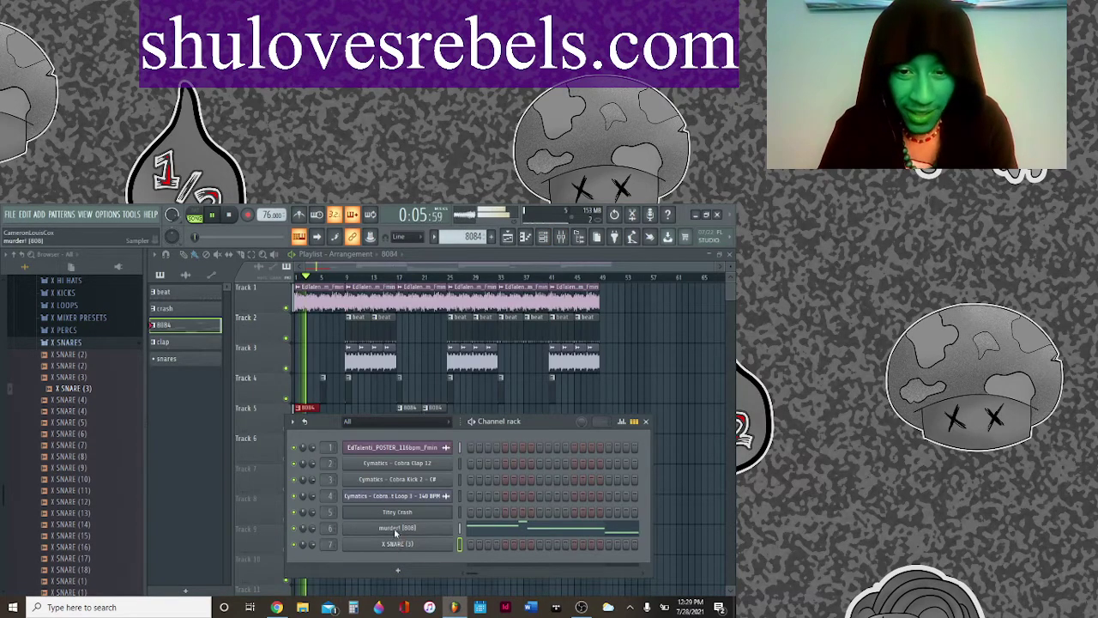
click(397, 529)
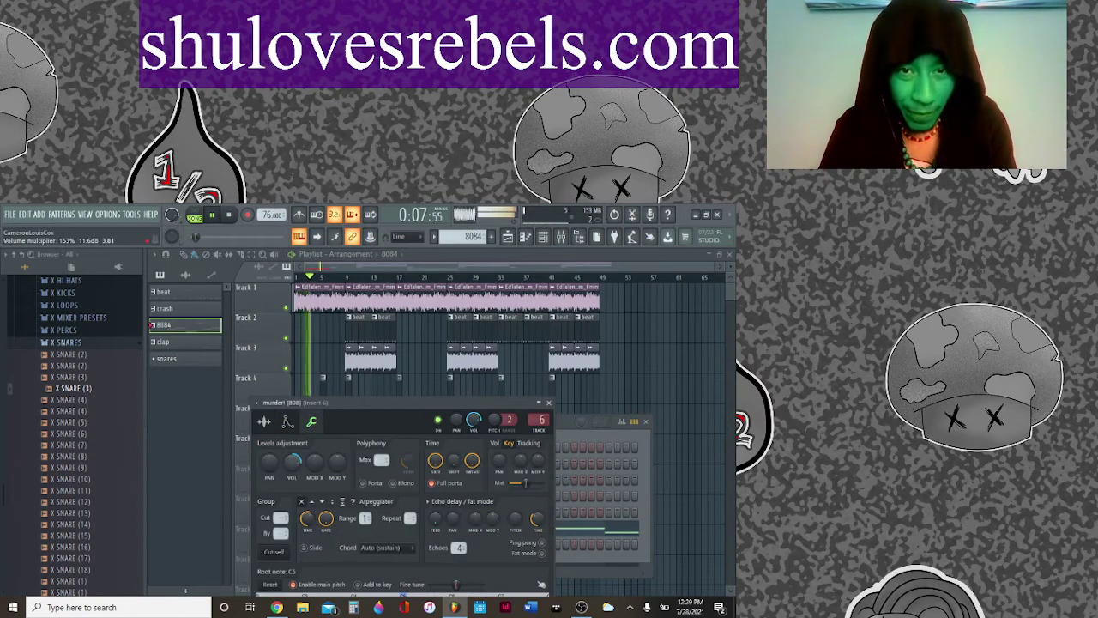
click(560, 236)
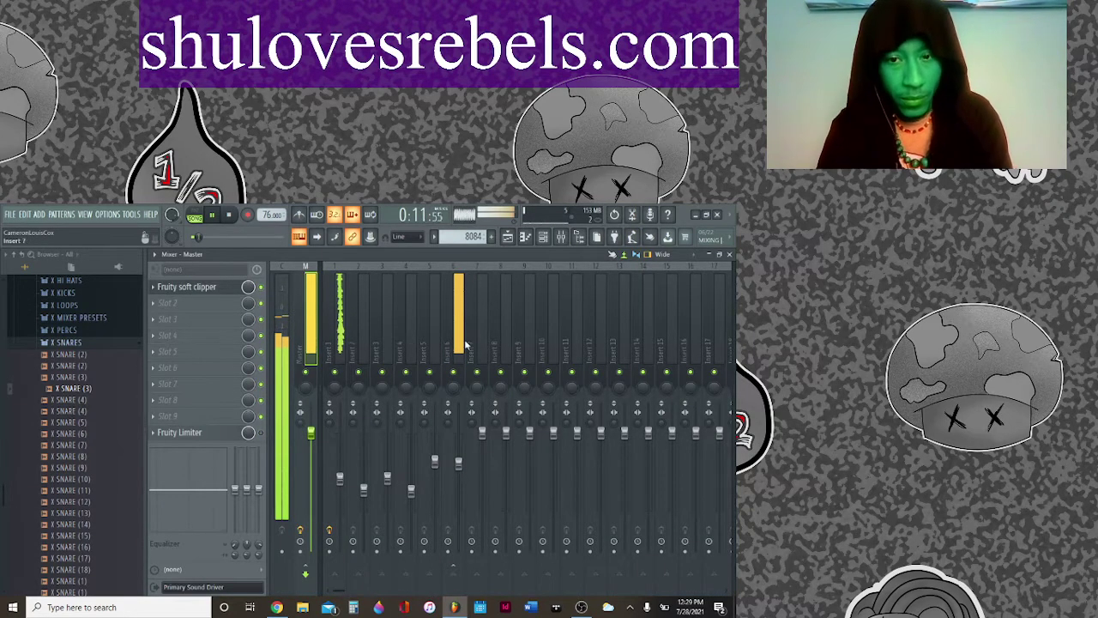
click(561, 237)
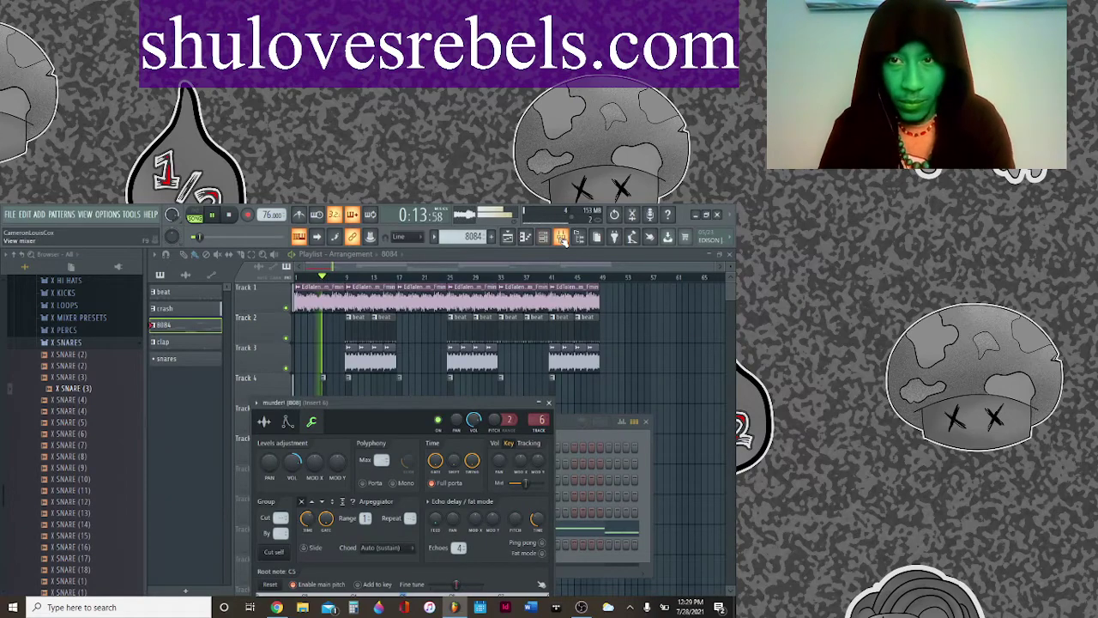
click(560, 237)
click(561, 236)
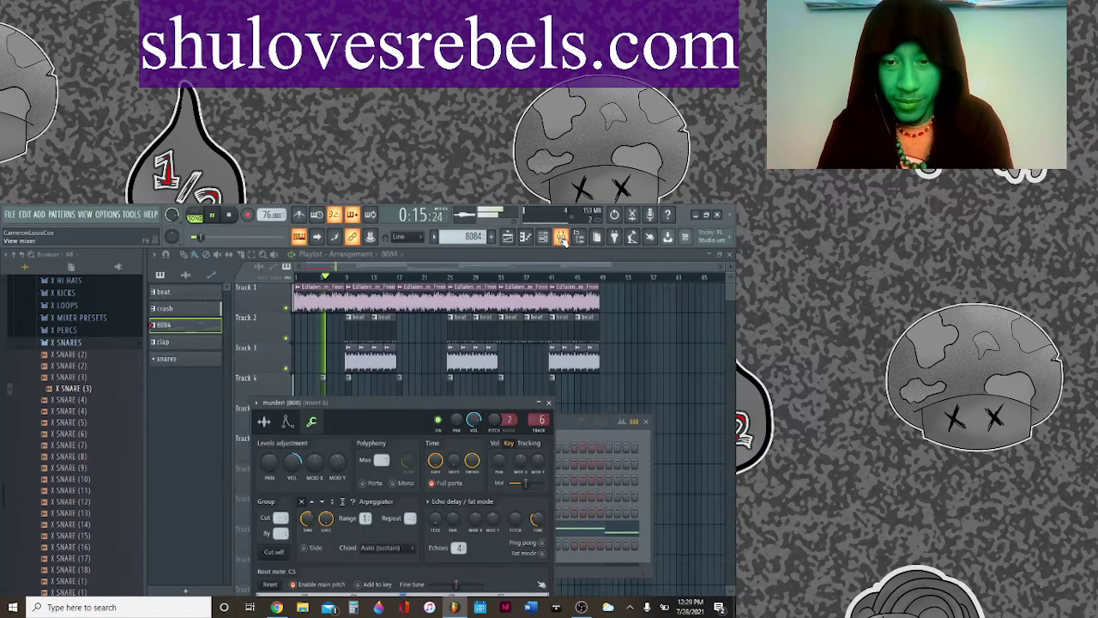
Step: Restart playback, close the murder! [808] channel settings and raise the Insert 1 fader in the mixer
key(space)
key(space)
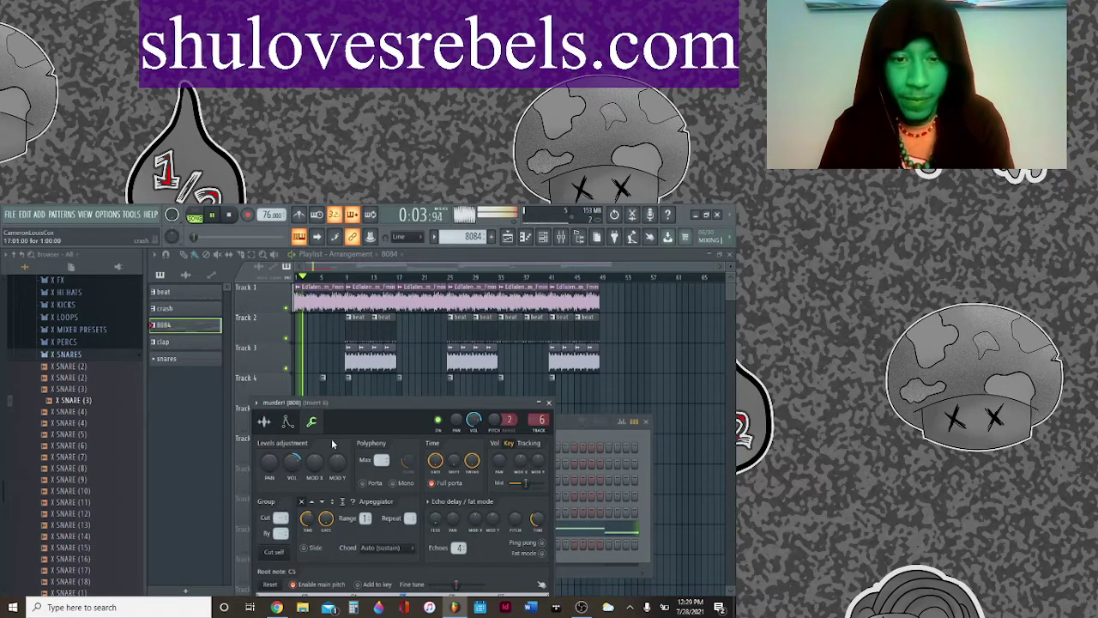
click(549, 403)
key(F9)
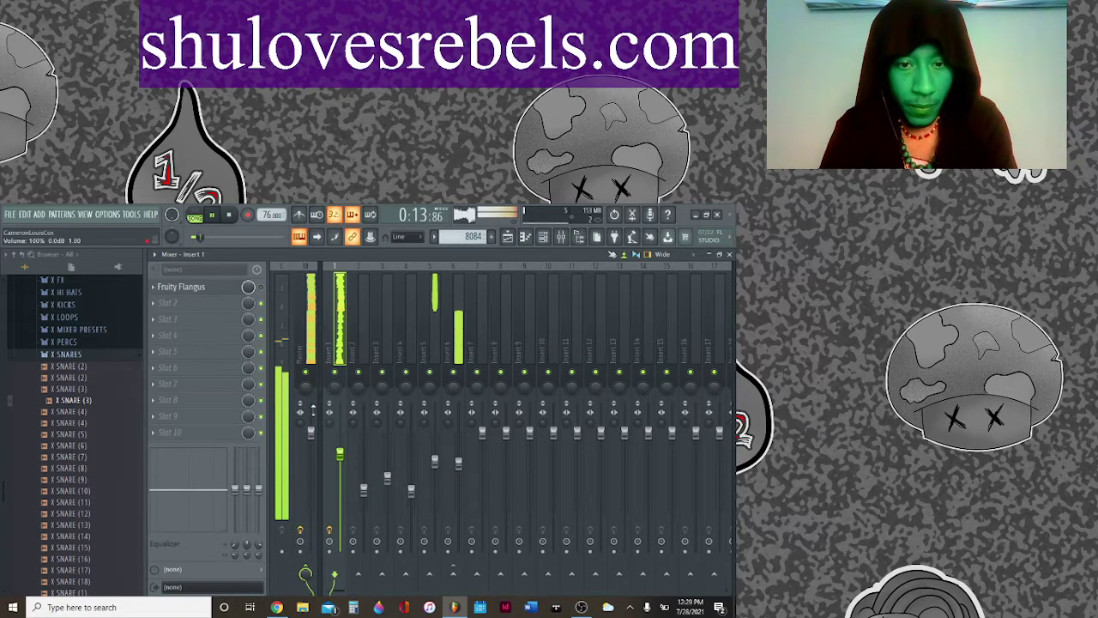
Step: In the snares pattern, add X SNARE (3) notes at C5 on the third beat of bars 1, 2 and 3
key(F5)
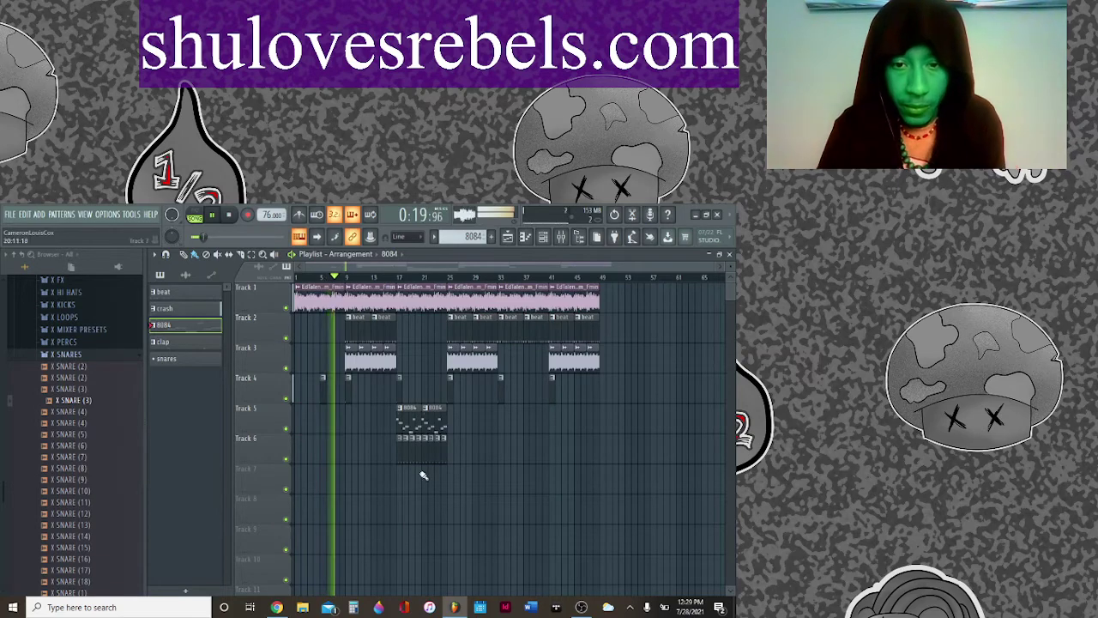
click(472, 236)
click(485, 282)
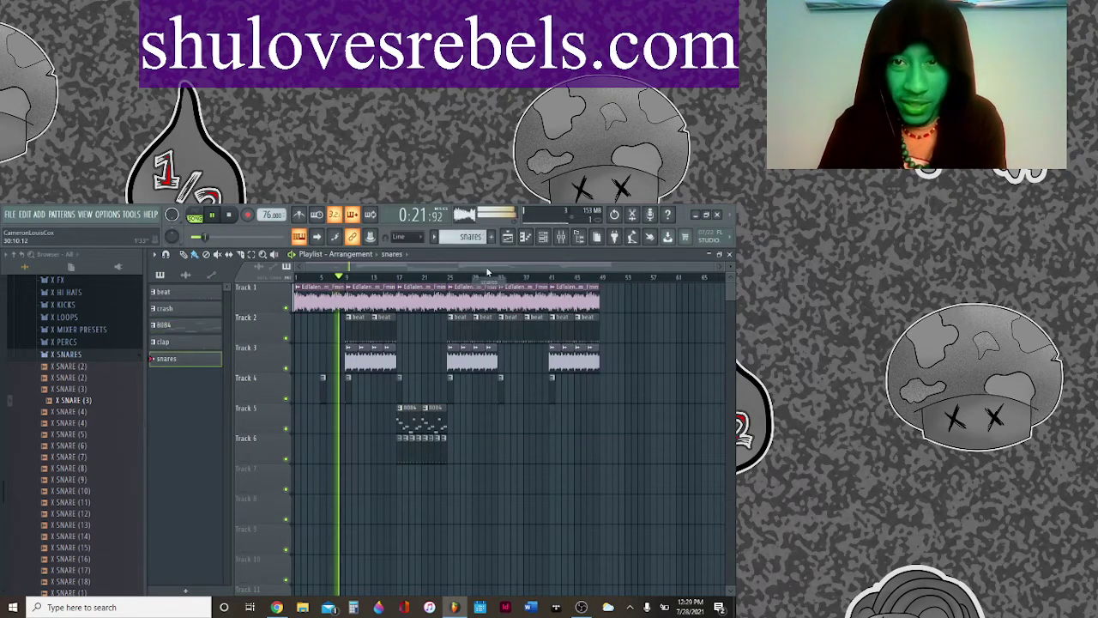
key(F6)
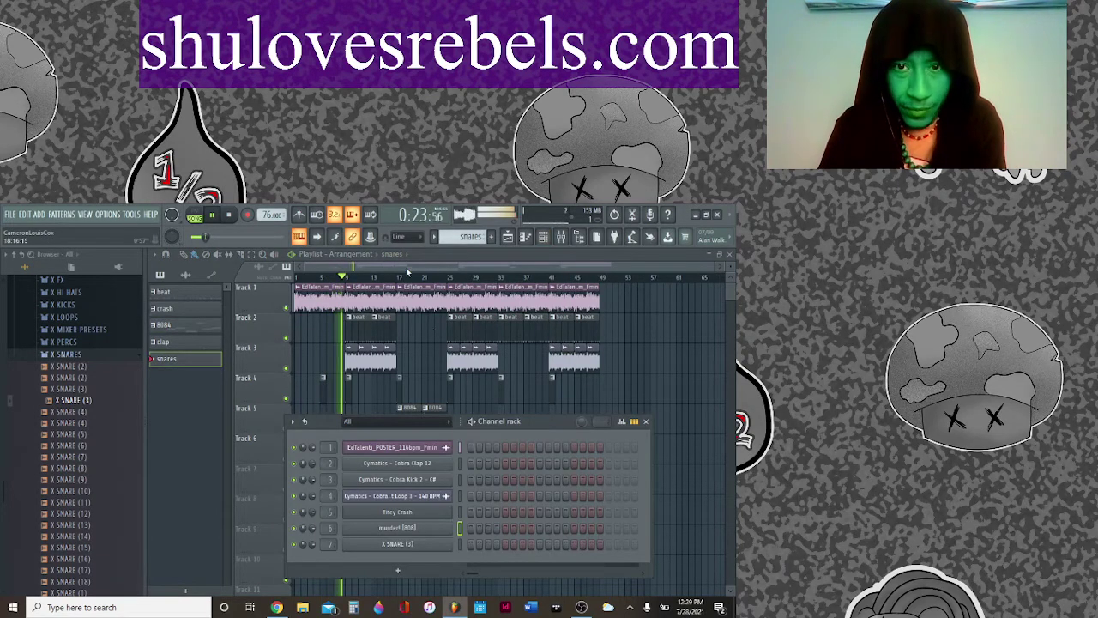
key(F7)
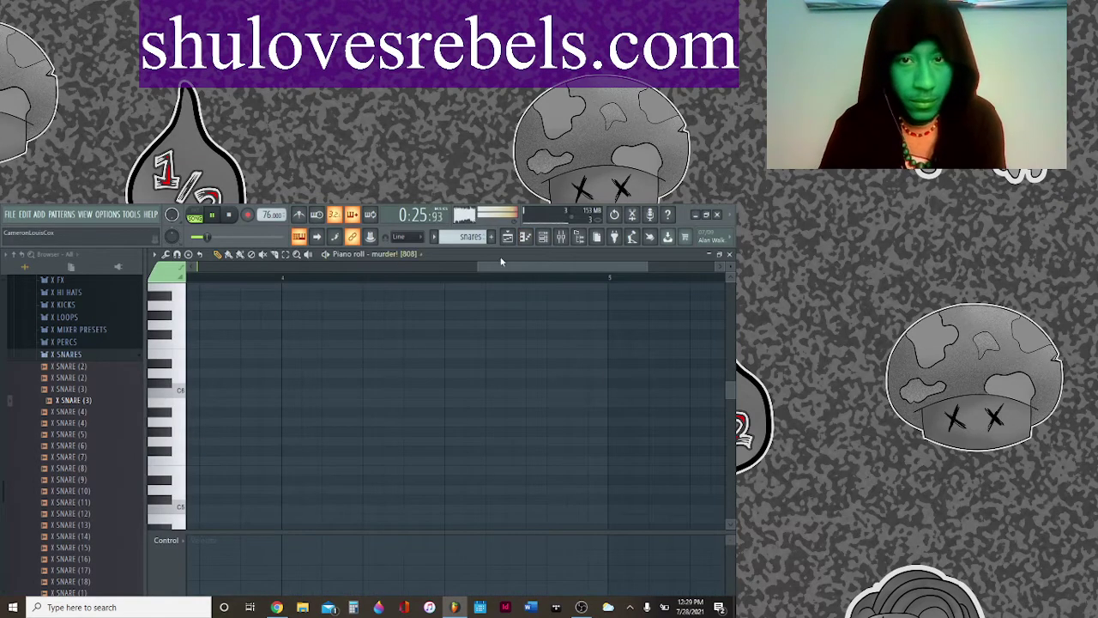
drag(477, 264, 715, 266)
click(467, 254)
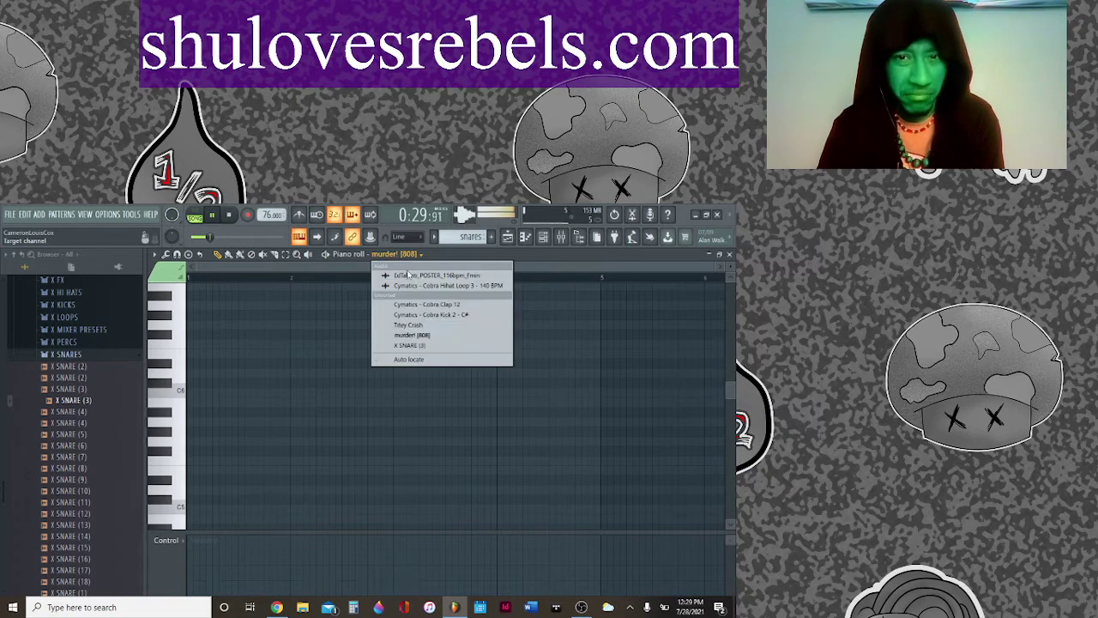
click(404, 345)
click(240, 513)
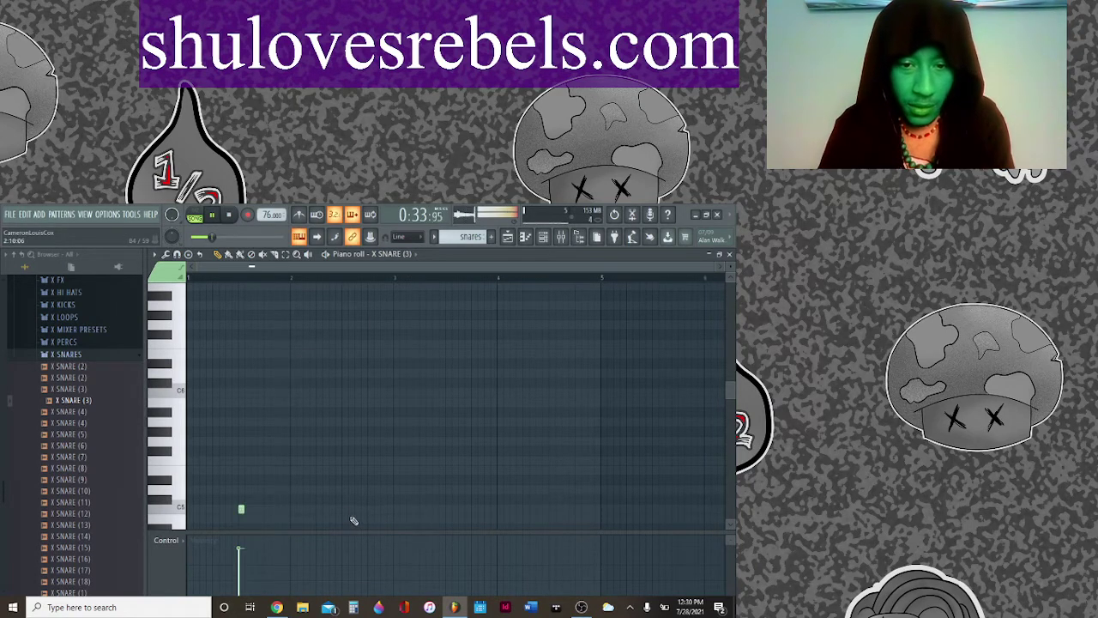
click(343, 508)
click(447, 509)
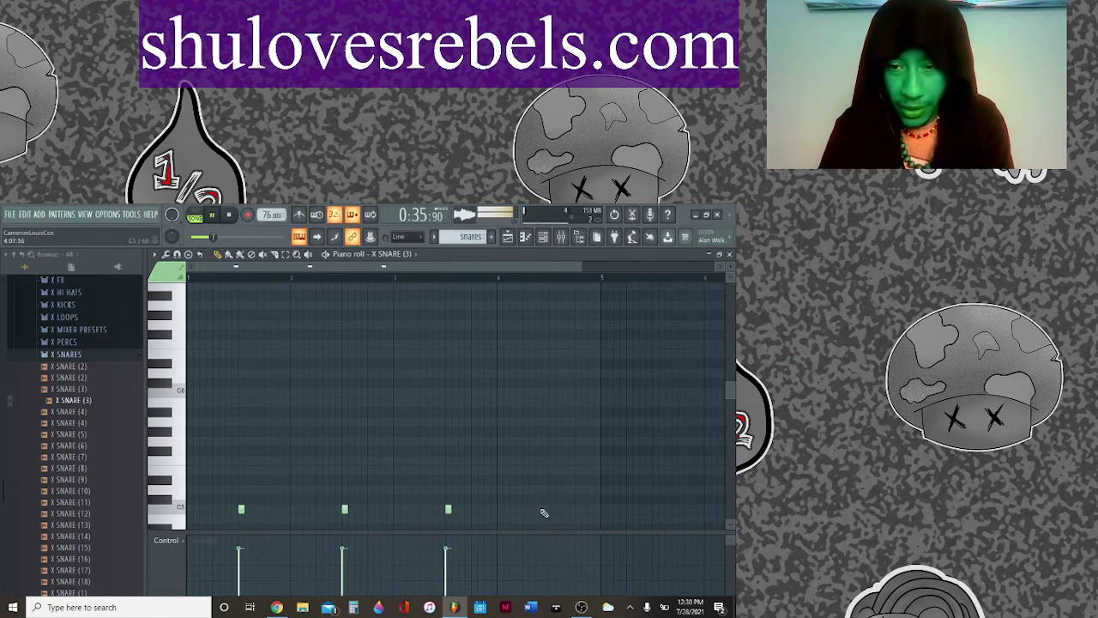
Step: Place two consecutive snares clips on Track 7 at bars 9 and 13 in the playlist, and bring up the mixer
click(508, 237)
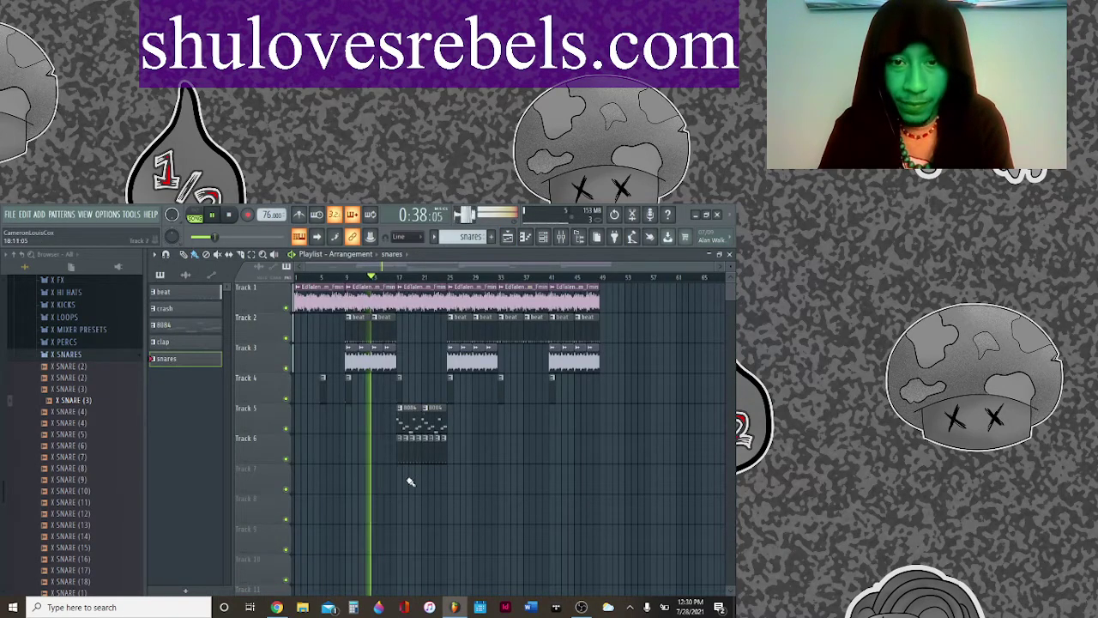
click(342, 471)
click(377, 471)
click(542, 237)
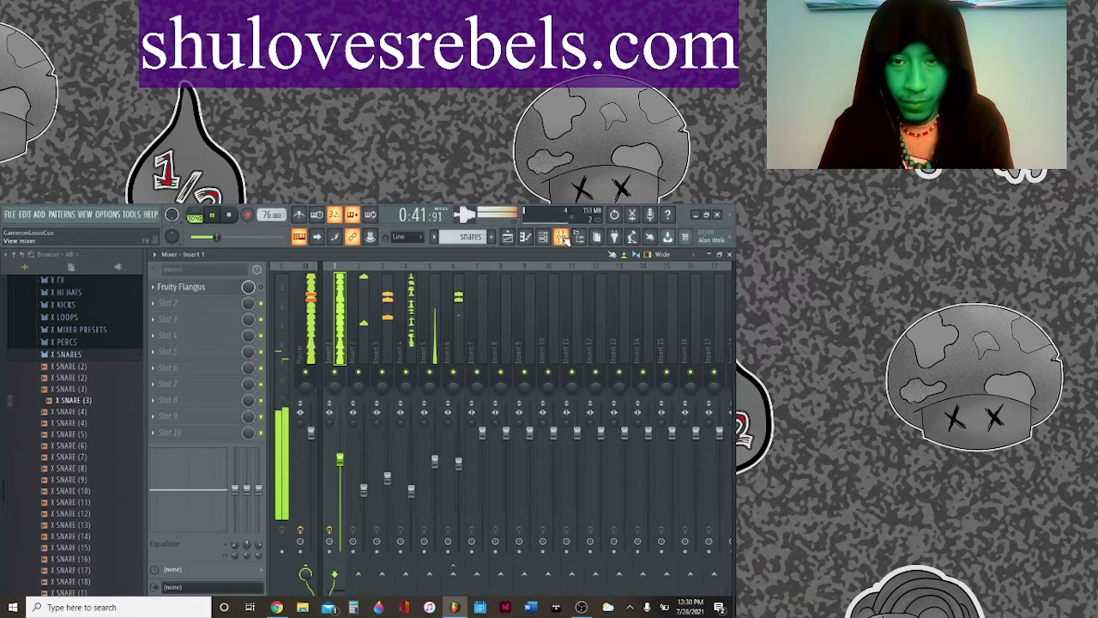
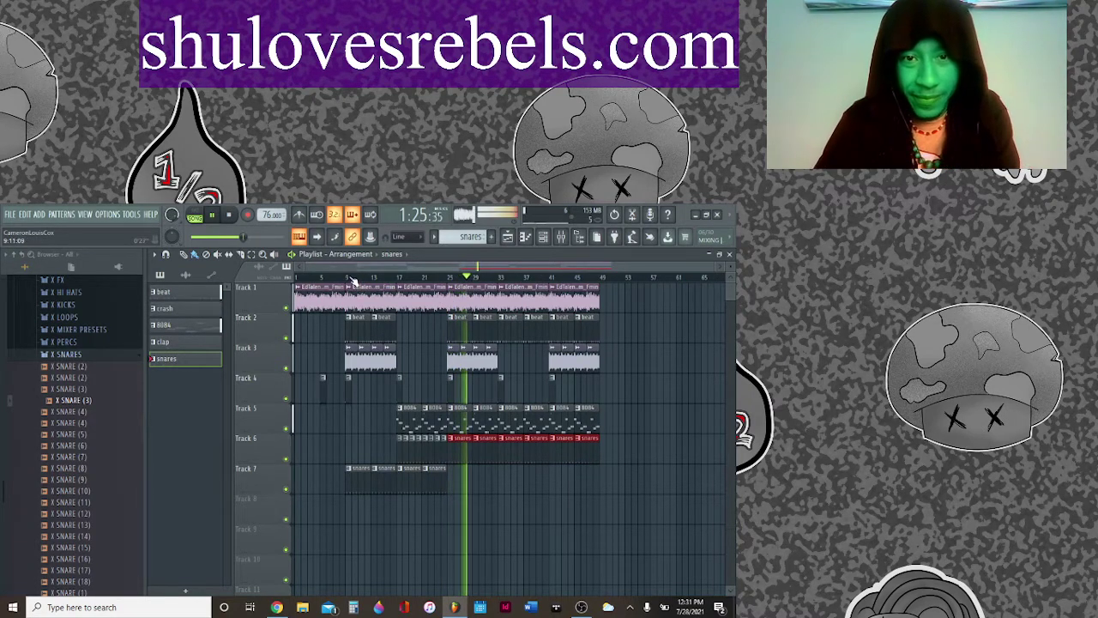
Step: Select the playlist time range from bar 9 to bar 49 for looped playback
drag(352, 282, 601, 288)
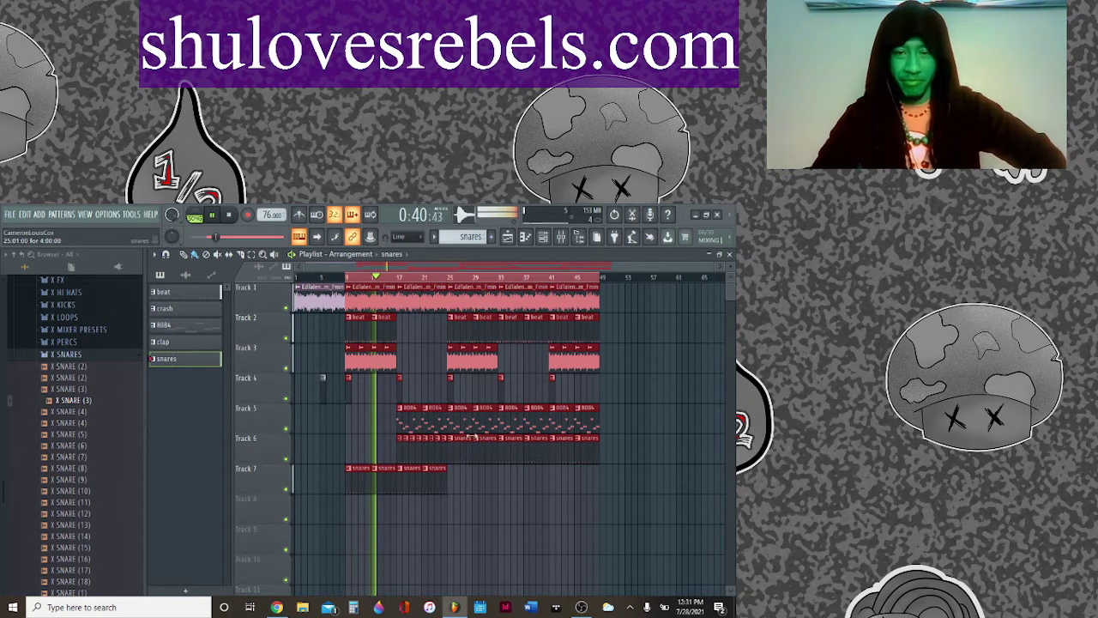
Step: Try deleting the two beat clips at bars 25 and 29 on Track 2, and undo the removal
right_click(459, 319)
right_click(481, 319)
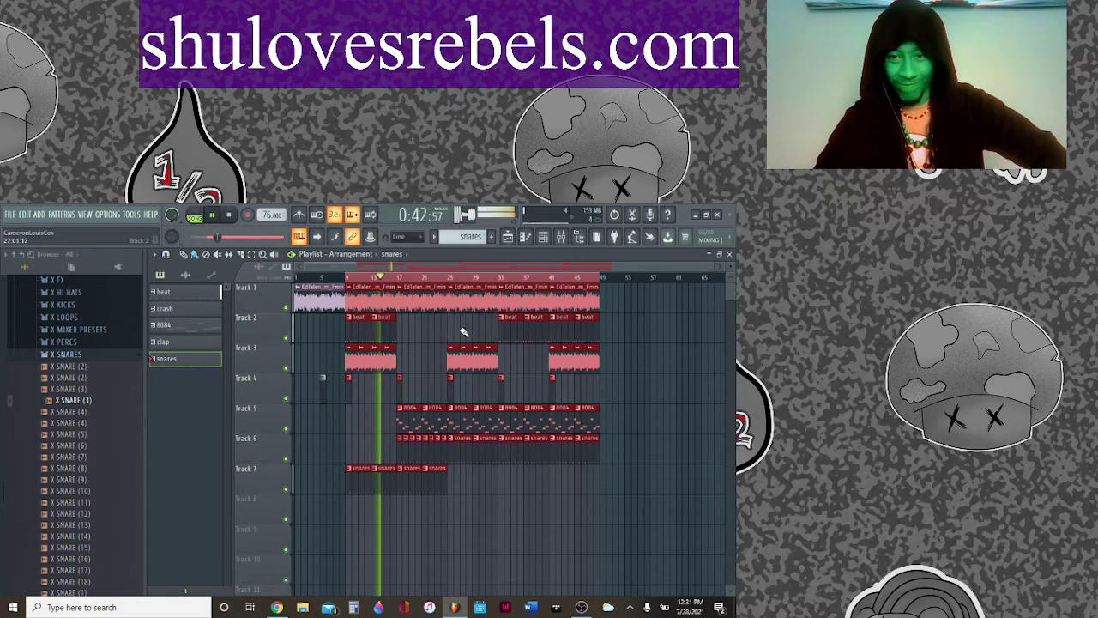
click(511, 322)
key(ctrl+z)
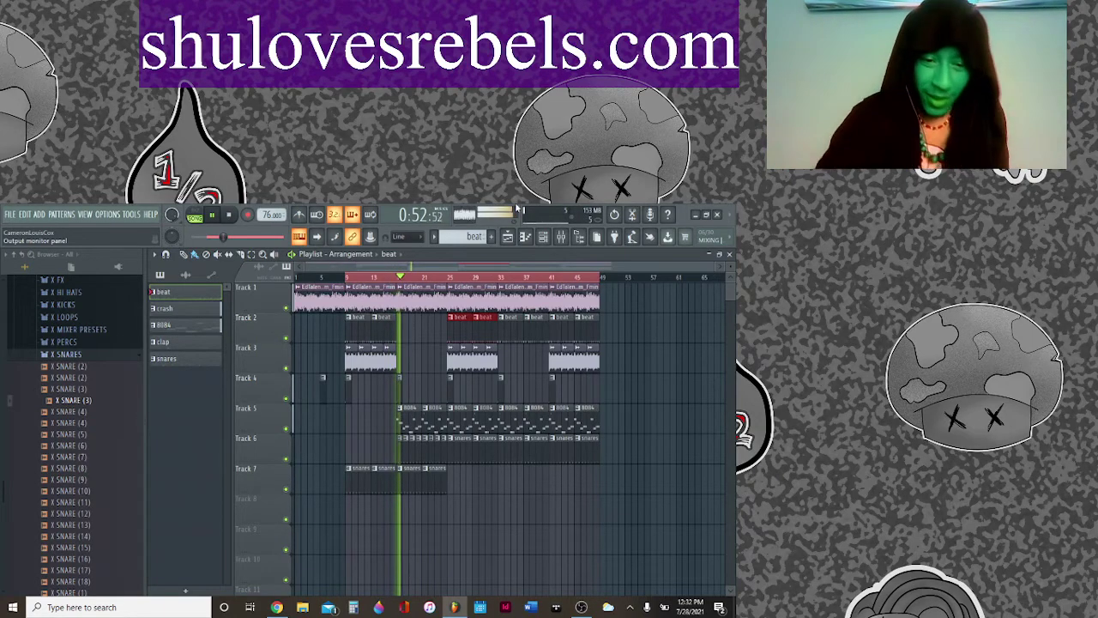
Step: Check the stream chat in the Twitch Stream Manager and the audio levels in OBS, and return to FL Studio
click(277, 608)
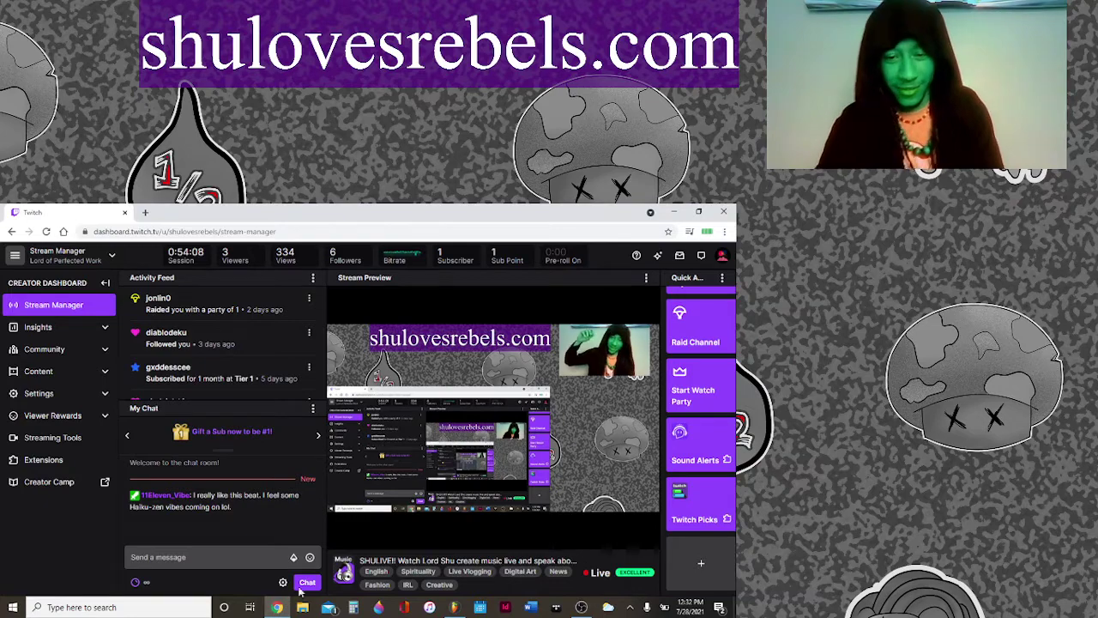
click(580, 606)
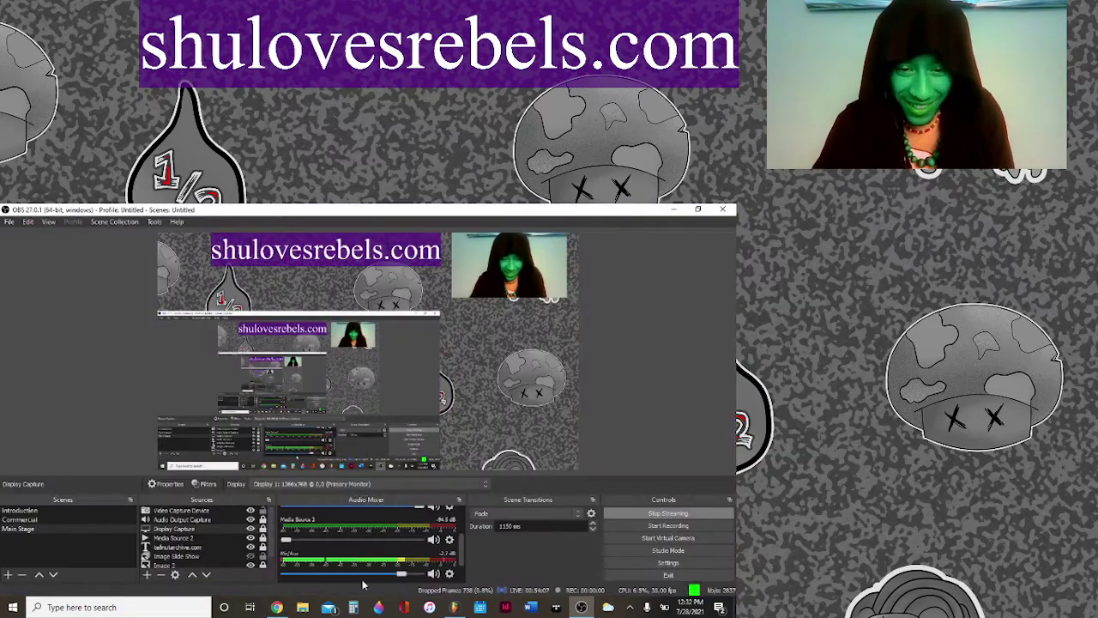
click(455, 607)
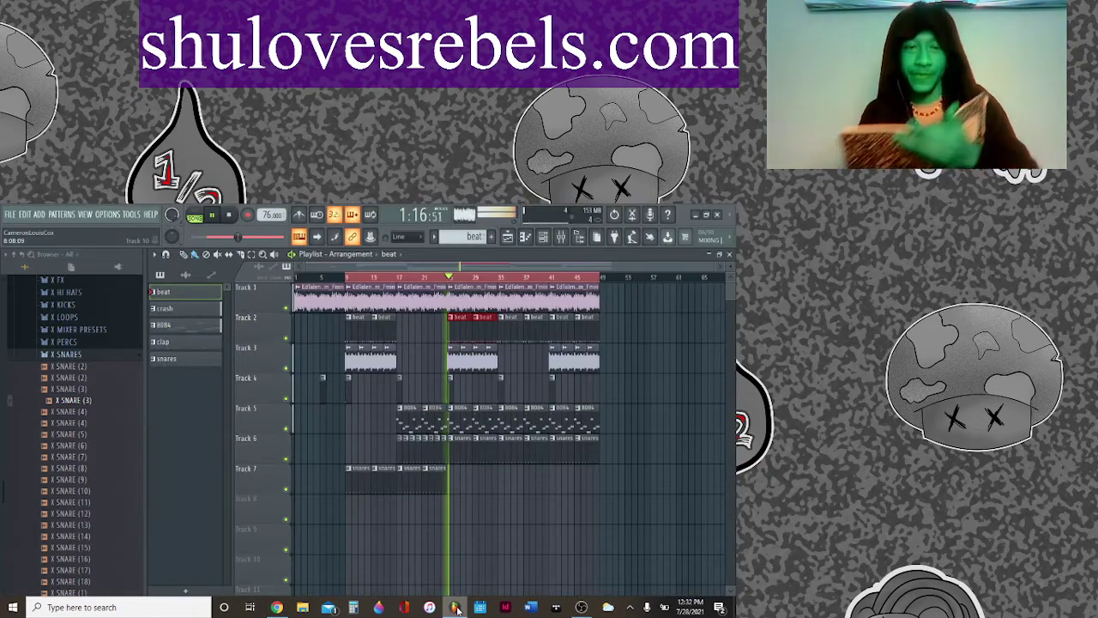